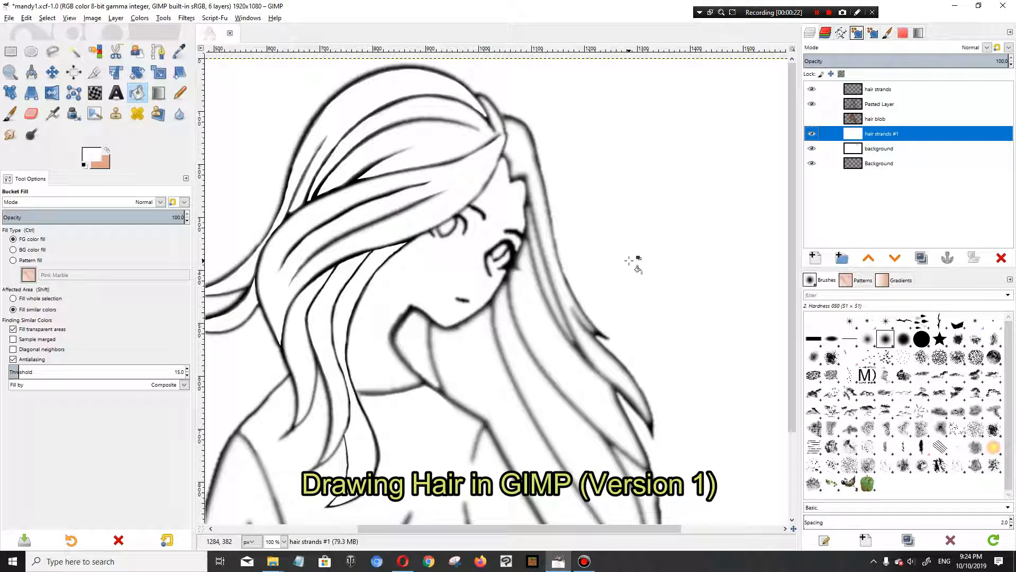
Step: Select the hair blob layer and make it visible
{"action": "scroll", "coordinate": [629, 261], "scroll_direction": "up", "scroll_amount": 1}
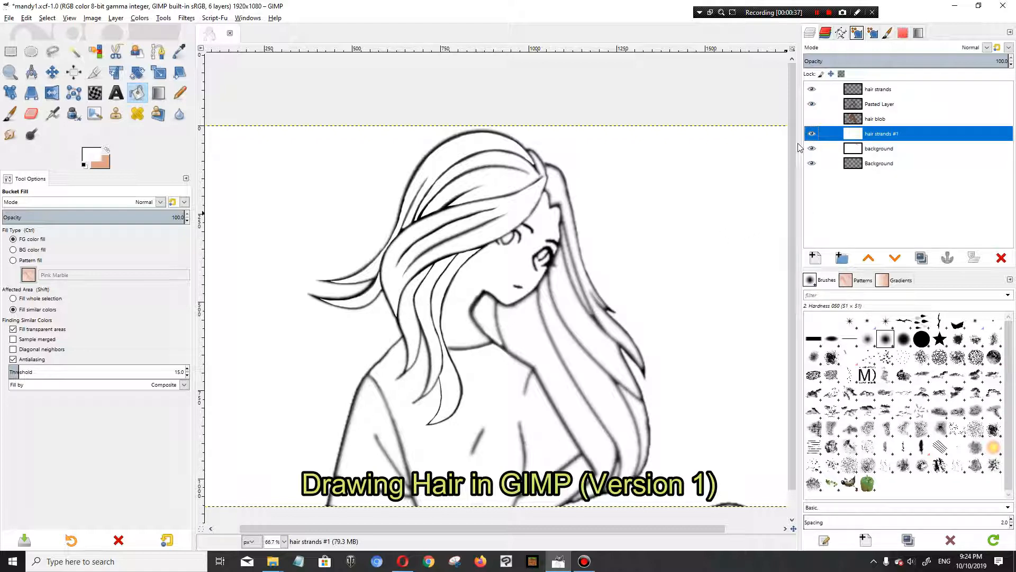
{"action": "left_click", "coordinate": [877, 121]}
{"action": "left_click", "coordinate": [812, 118]}
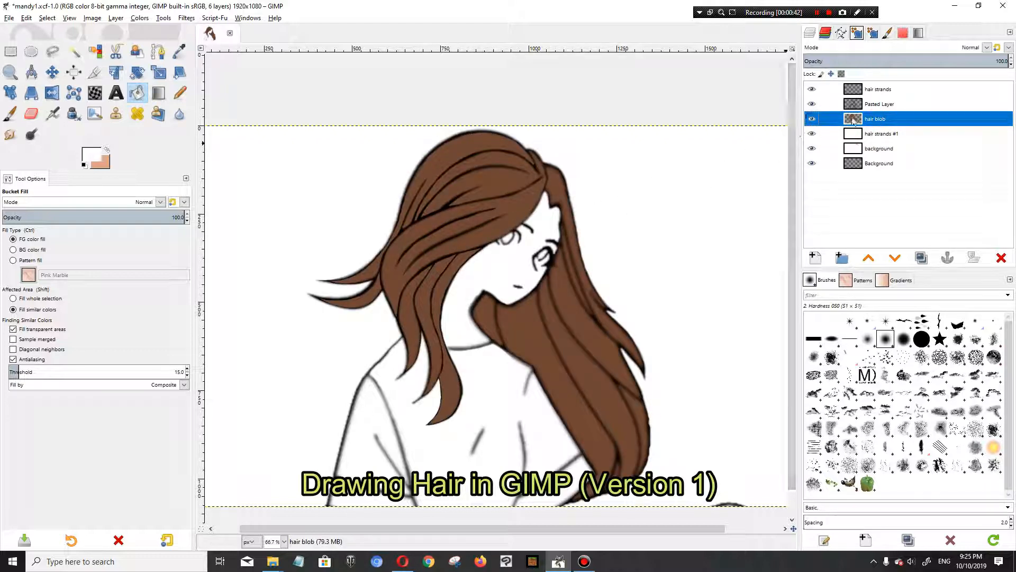
Step: Check the Pasted Layer's content by switching its visibility off and back on
{"action": "left_click", "coordinate": [877, 104]}
{"action": "left_click", "coordinate": [812, 104]}
{"action": "left_click", "coordinate": [812, 104]}
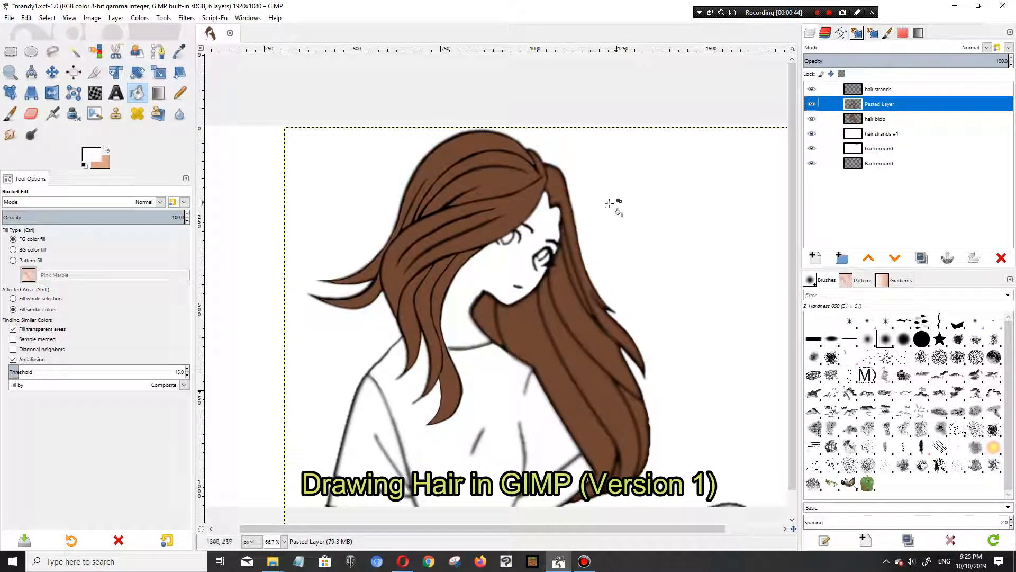
Step: Delete the hair strands layer and the hair strands #1 layer
{"action": "left_click", "coordinate": [897, 93]}
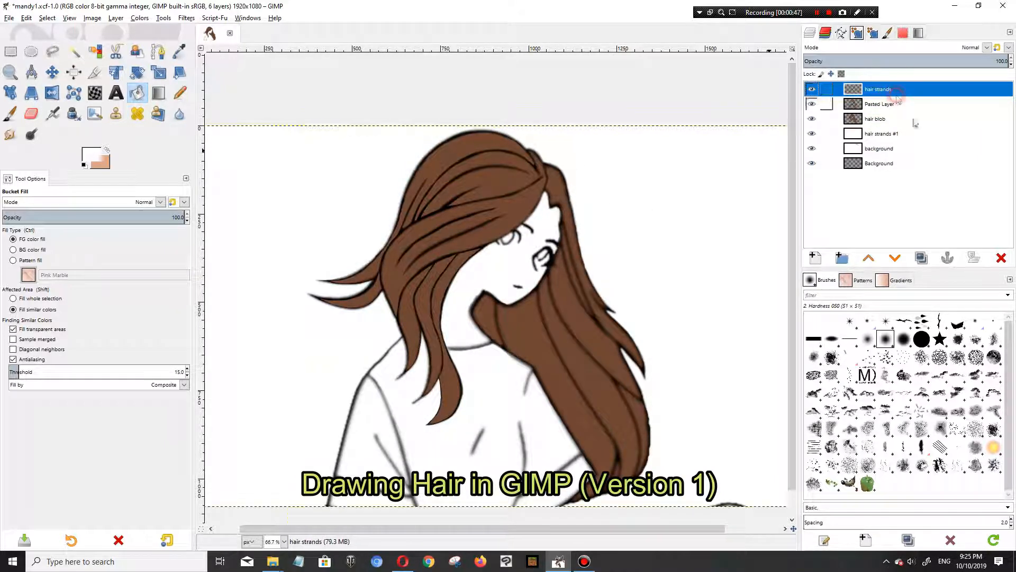
{"action": "left_click", "coordinate": [1001, 259]}
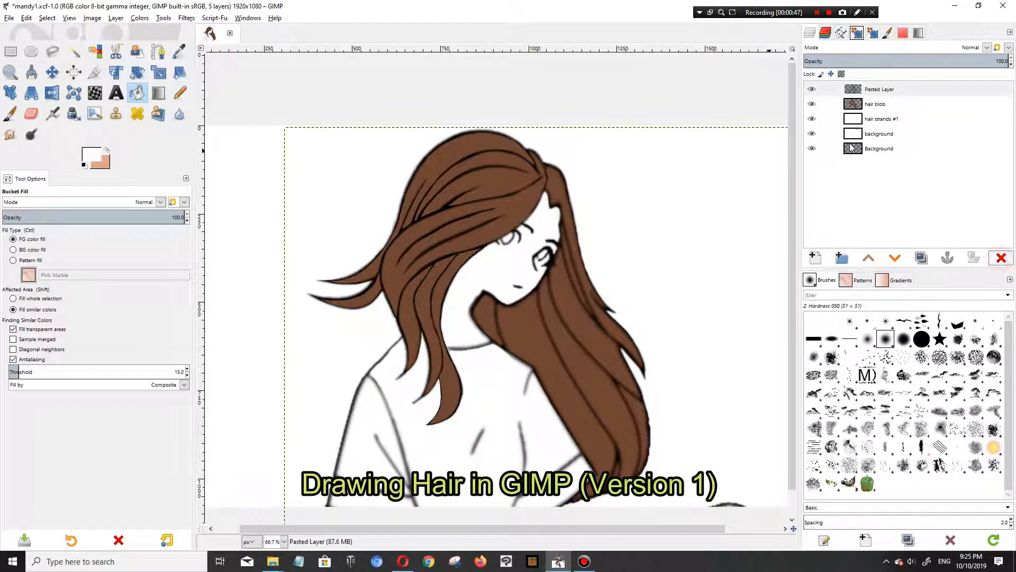
{"action": "left_click", "coordinate": [887, 120]}
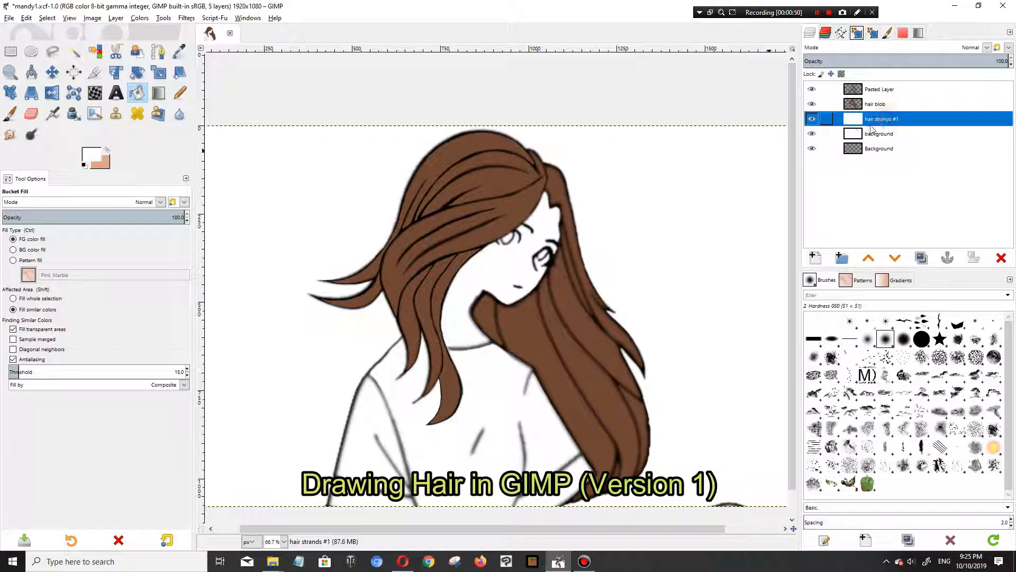
{"action": "left_click", "coordinate": [1001, 257]}
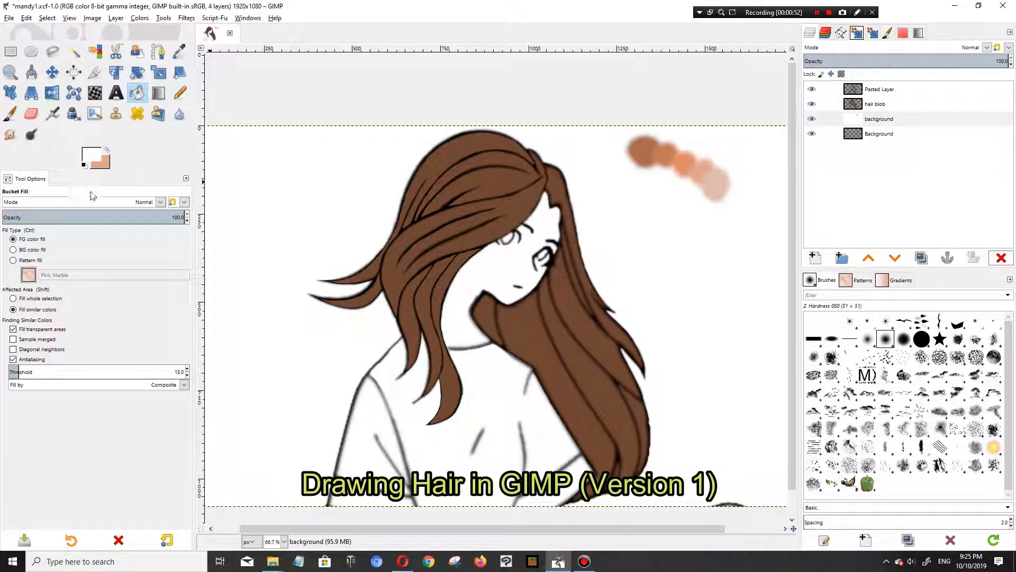
Step: Swap the foreground and background colors, and sample the hair's brown (6f4631) as the foreground color
{"action": "left_click", "coordinate": [107, 149]}
{"action": "left_click", "coordinate": [89, 156]}
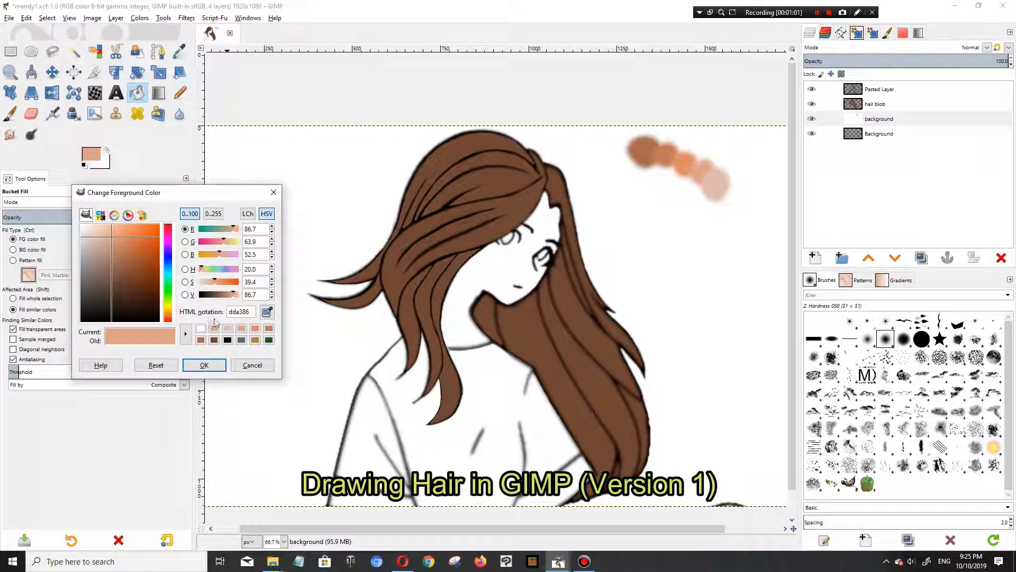
{"action": "left_click", "coordinate": [267, 311]}
{"action": "left_click", "coordinate": [498, 227]}
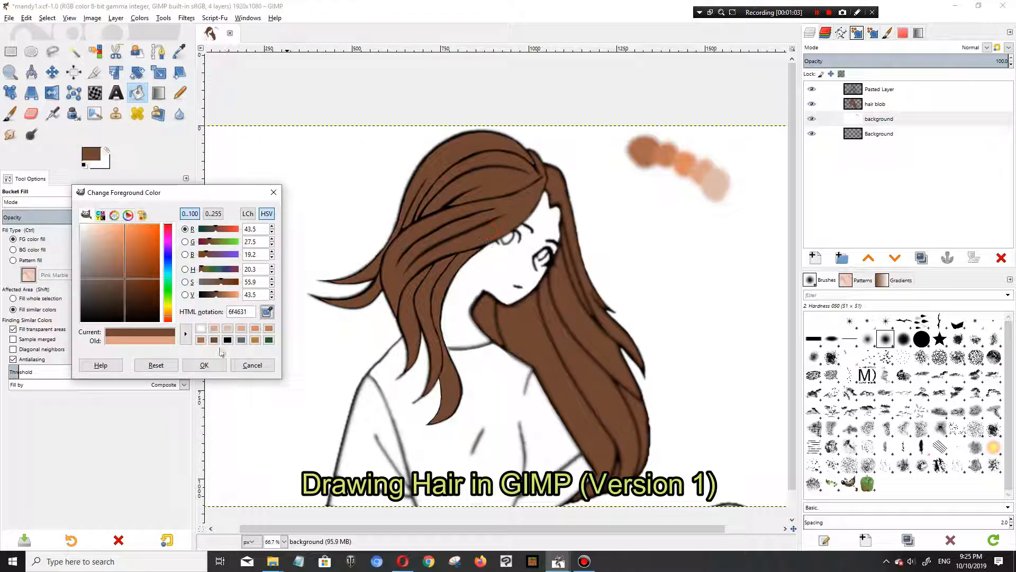
{"action": "left_click", "coordinate": [206, 364]}
Step: Brighten the foreground color to b06f4e and paint a swatch below the existing palette with a larger Paintbrush
{"action": "left_click", "coordinate": [89, 155]}
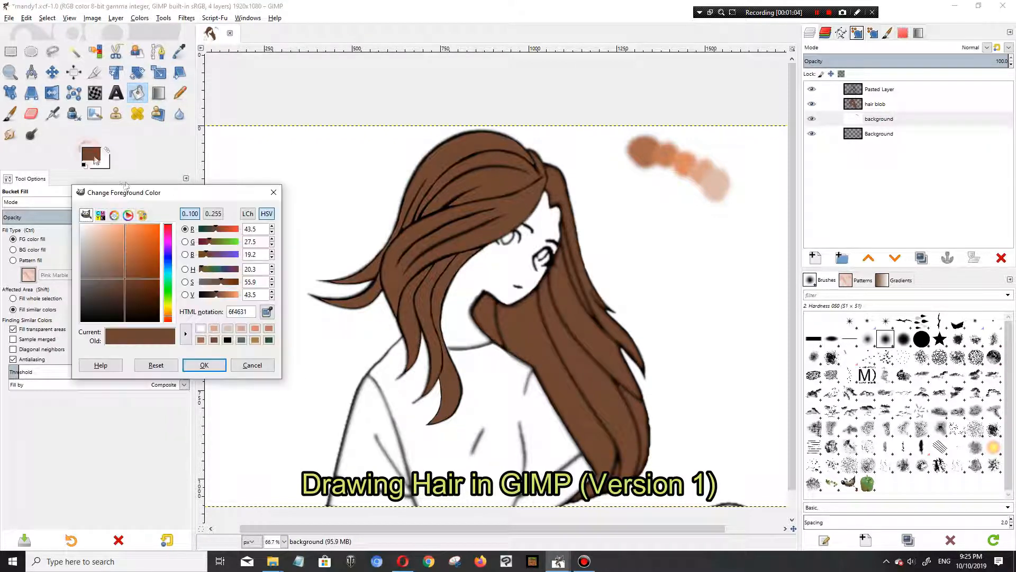
{"action": "left_click", "coordinate": [266, 216]}
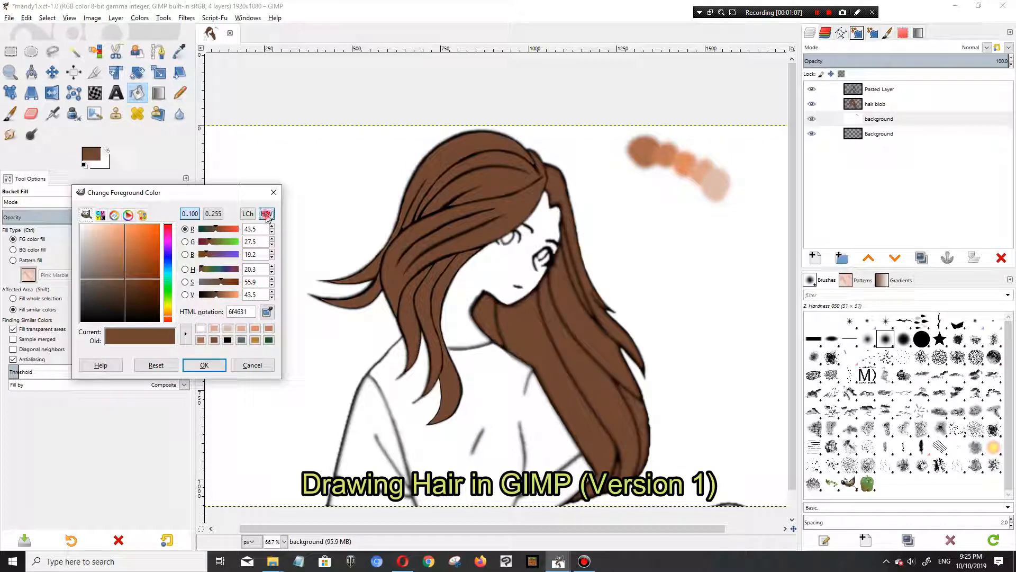
{"action": "left_click_drag", "start_coordinate": [218, 300], "coordinate": [227, 297]}
{"action": "left_click", "coordinate": [10, 114]}
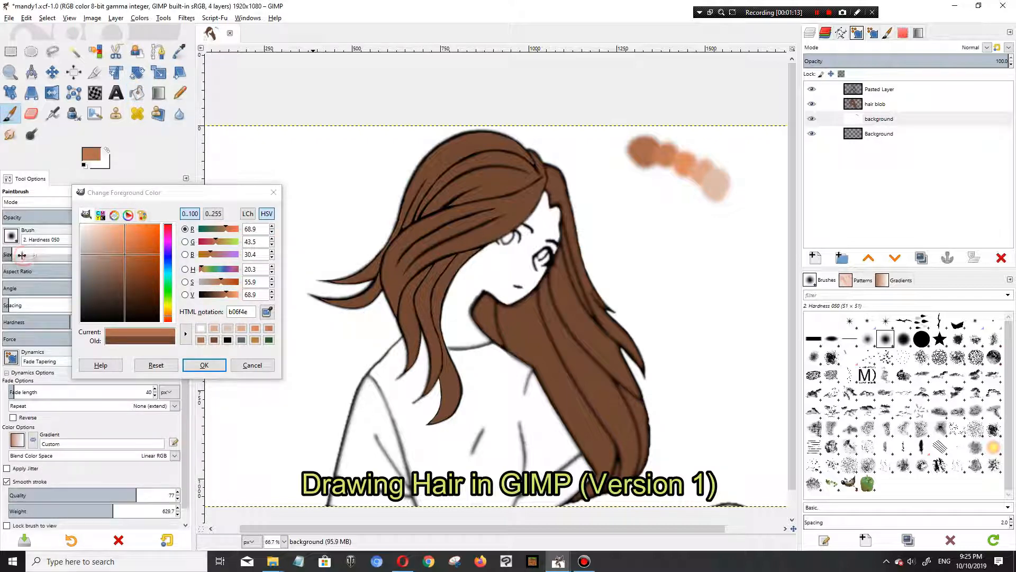
{"action": "left_click_drag", "start_coordinate": [19, 253], "coordinate": [42, 256]}
{"action": "left_click_drag", "start_coordinate": [626, 192], "coordinate": [637, 199]}
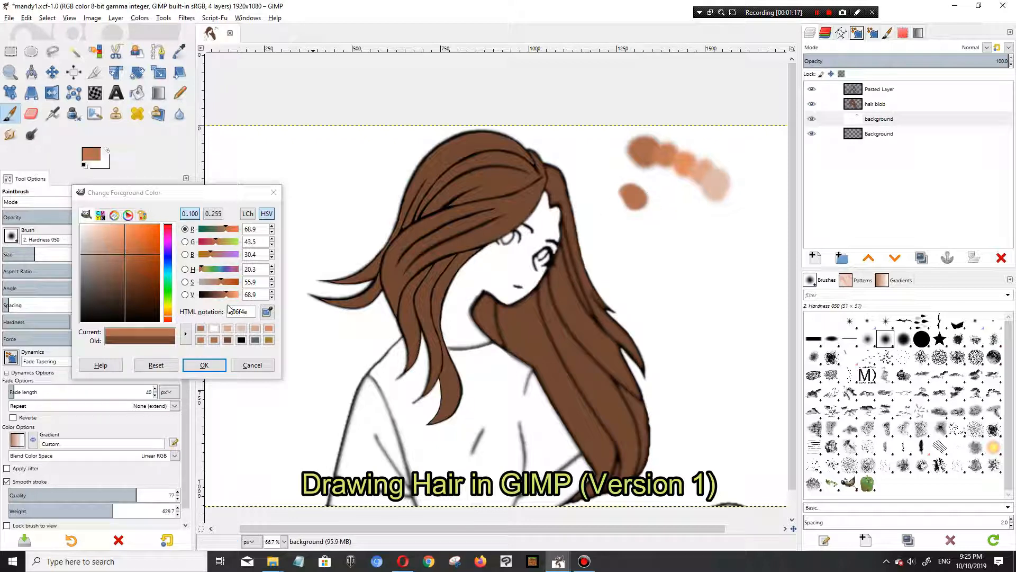
Step: Extend the palette with progressively lighter painted swatches using the colors e08d63, e09e7c and e0aa8e
{"action": "left_click_drag", "start_coordinate": [227, 299], "coordinate": [233, 298]}
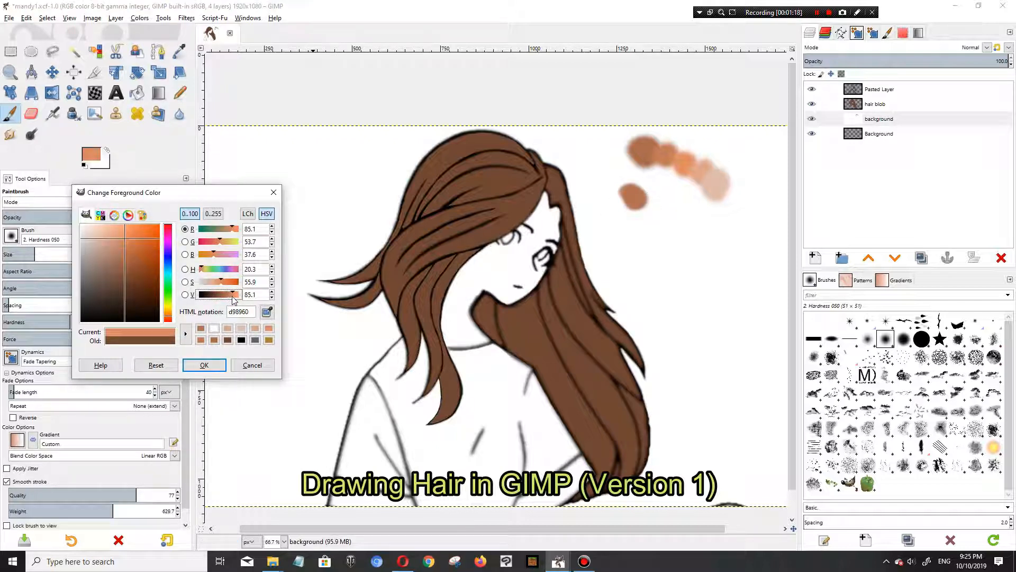
{"action": "left_click_drag", "start_coordinate": [643, 201], "coordinate": [660, 227]}
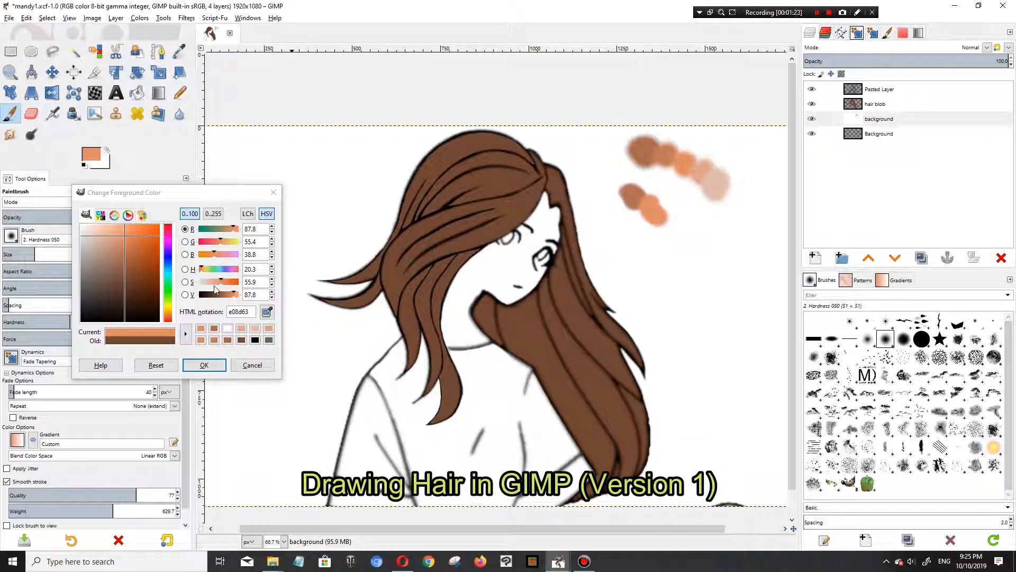
{"action": "left_click", "coordinate": [217, 282]}
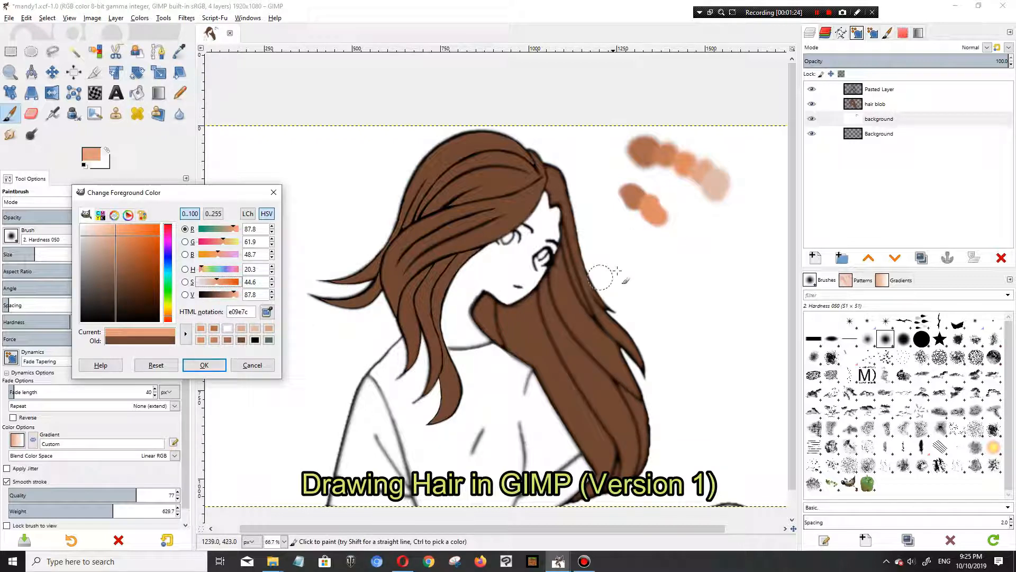
{"action": "mouse_move", "coordinate": [664, 226]}
{"action": "left_mouse_down"}
{"action": "mouse_move", "coordinate": [674, 220]}
{"action": "mouse_move", "coordinate": [704, 265]}
{"action": "mouse_move", "coordinate": [701, 233]}
{"action": "left_mouse_up"}
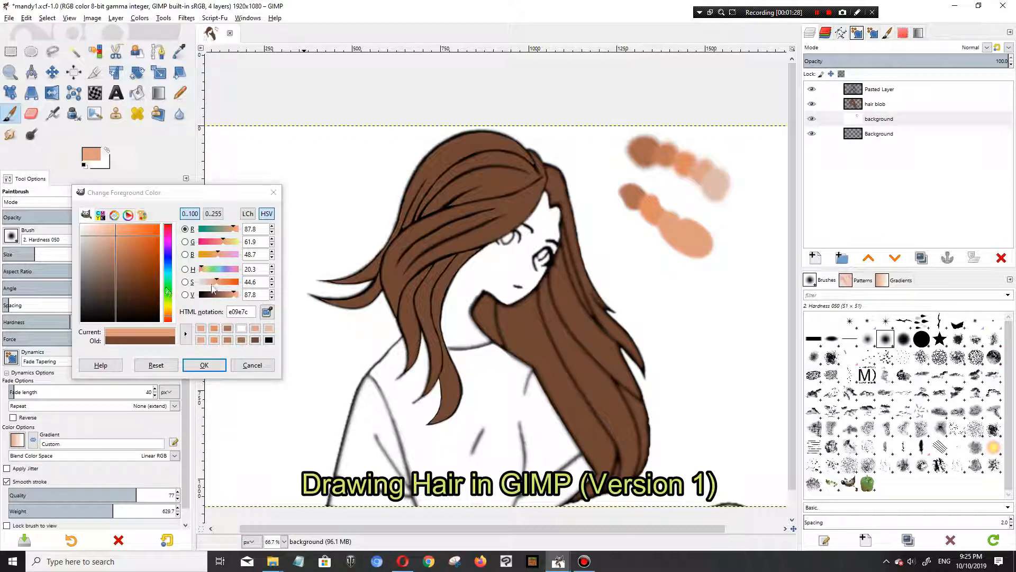
{"action": "left_click_drag", "start_coordinate": [219, 288], "coordinate": [217, 289]}
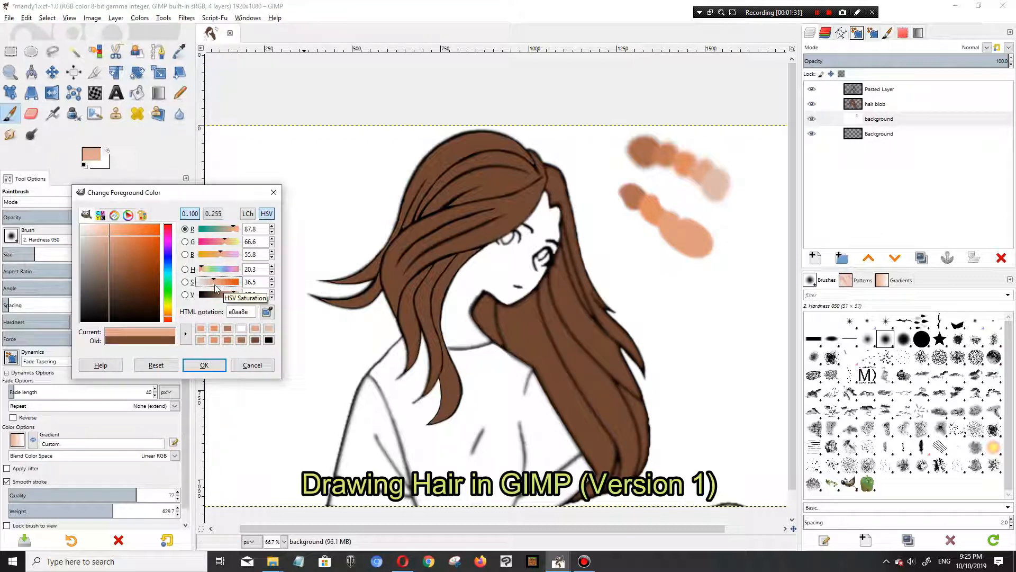
{"action": "mouse_move", "coordinate": [700, 257]}
{"action": "left_mouse_down"}
{"action": "mouse_move", "coordinate": [698, 232]}
{"action": "mouse_move", "coordinate": [717, 266]}
{"action": "mouse_move", "coordinate": [709, 281]}
{"action": "mouse_move", "coordinate": [701, 248]}
{"action": "mouse_move", "coordinate": [714, 232]}
{"action": "mouse_move", "coordinate": [742, 242]}
{"action": "mouse_move", "coordinate": [733, 256]}
{"action": "mouse_move", "coordinate": [701, 251]}
{"action": "mouse_move", "coordinate": [733, 240]}
{"action": "left_mouse_up"}
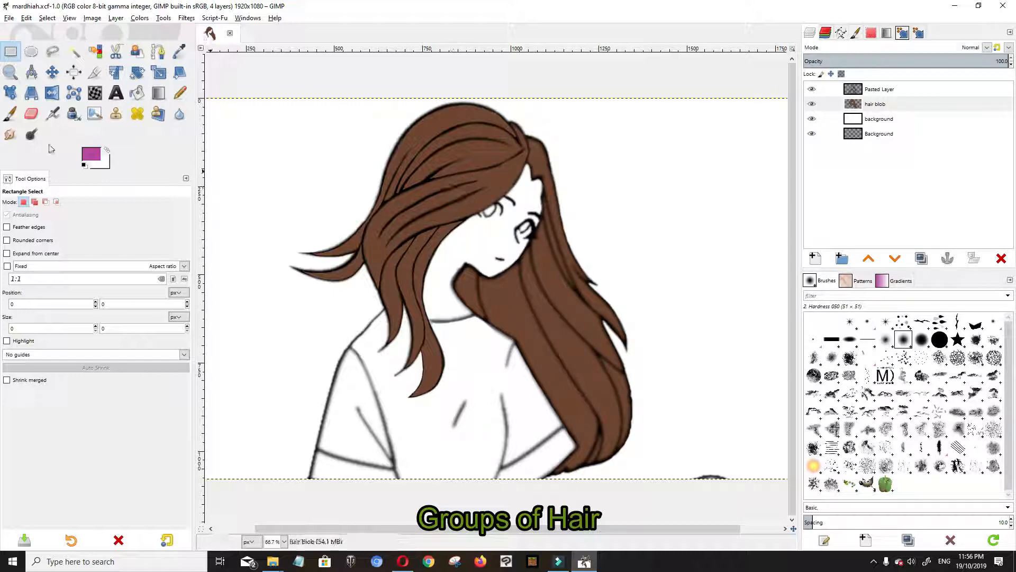
Step: Activate the Paintbrush tool and make Pasted Layer the active layer
{"action": "left_click", "coordinate": [10, 114]}
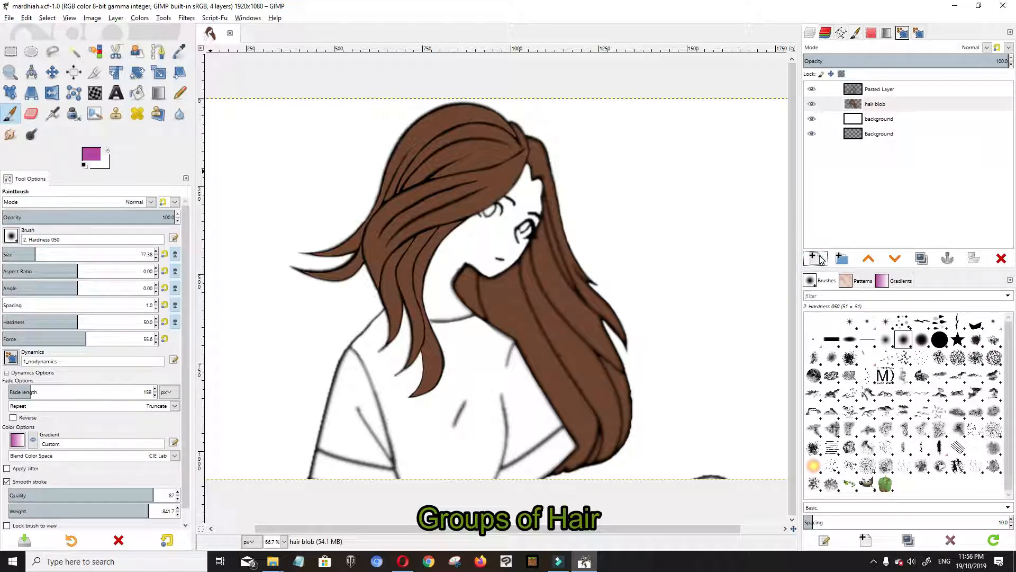
{"action": "left_click", "coordinate": [840, 200]}
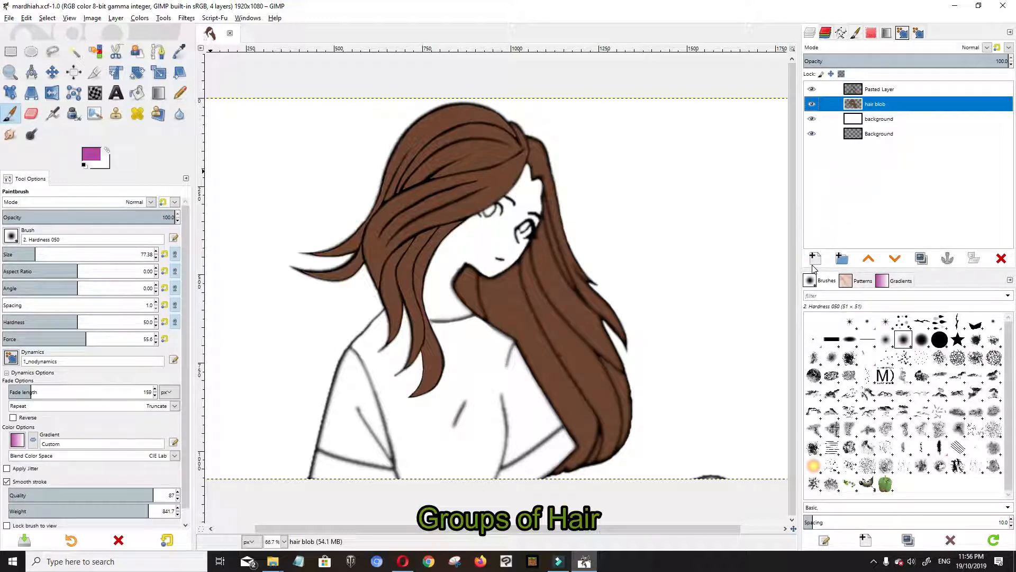
{"action": "left_click", "coordinate": [881, 91]}
{"action": "left_click", "coordinate": [816, 260]}
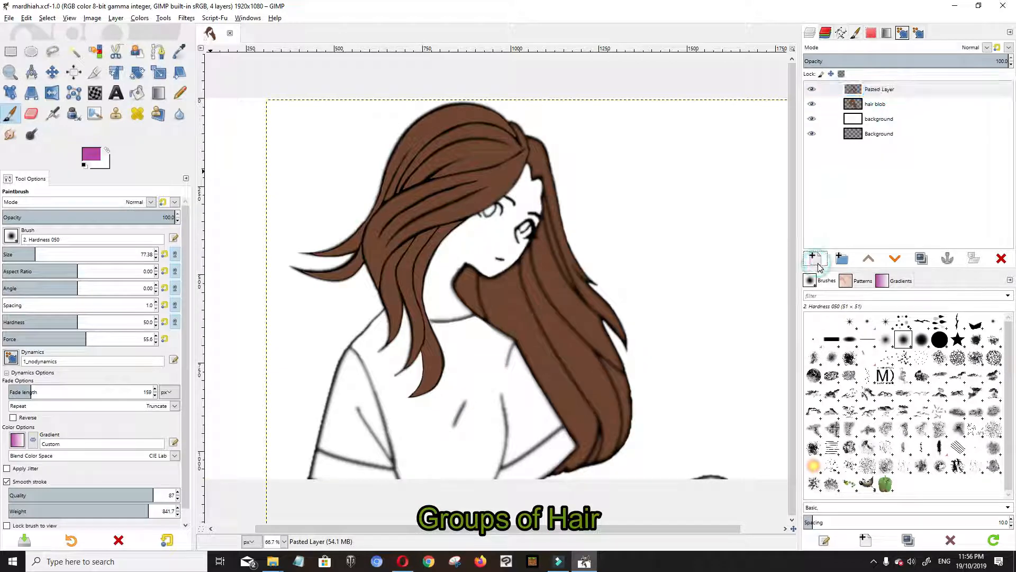
{"action": "left_click", "coordinate": [906, 91]}
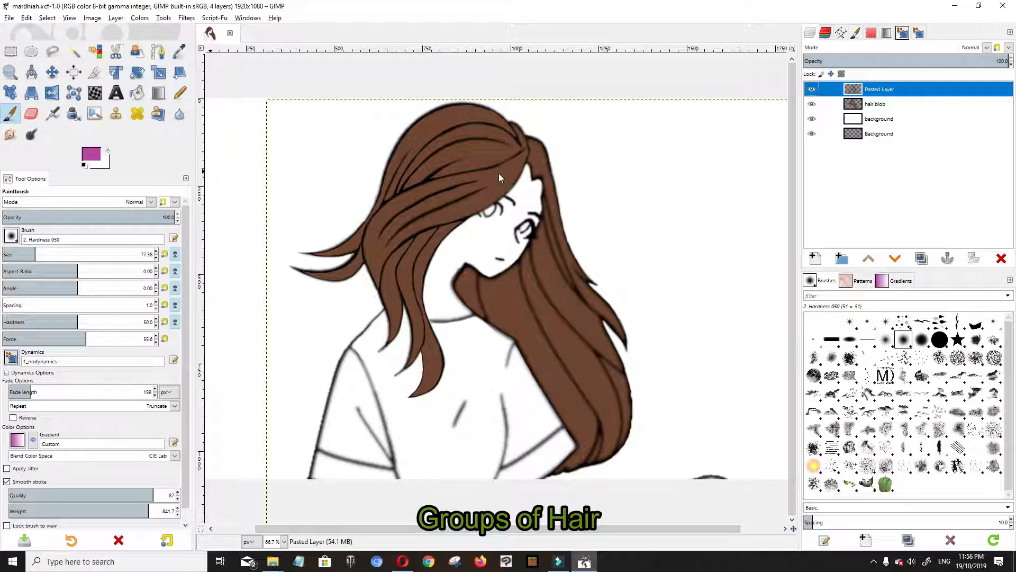
Step: Try magenta strokes across the bangs, the crown and the side lock of the hair, undoing each one
{"action": "left_click_drag", "start_coordinate": [500, 170], "coordinate": [403, 217]}
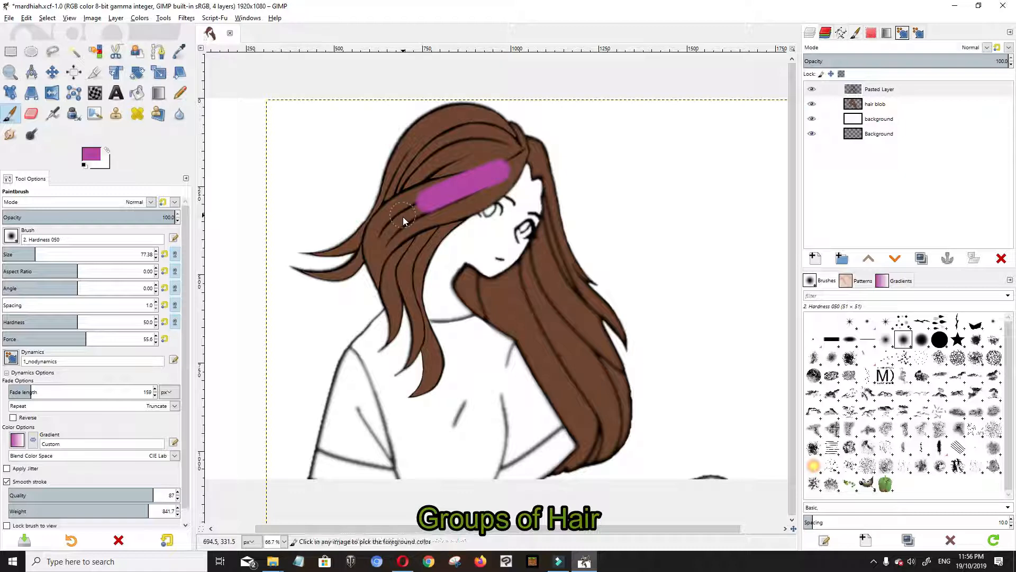
{"action": "key", "text": "ctrl+z"}
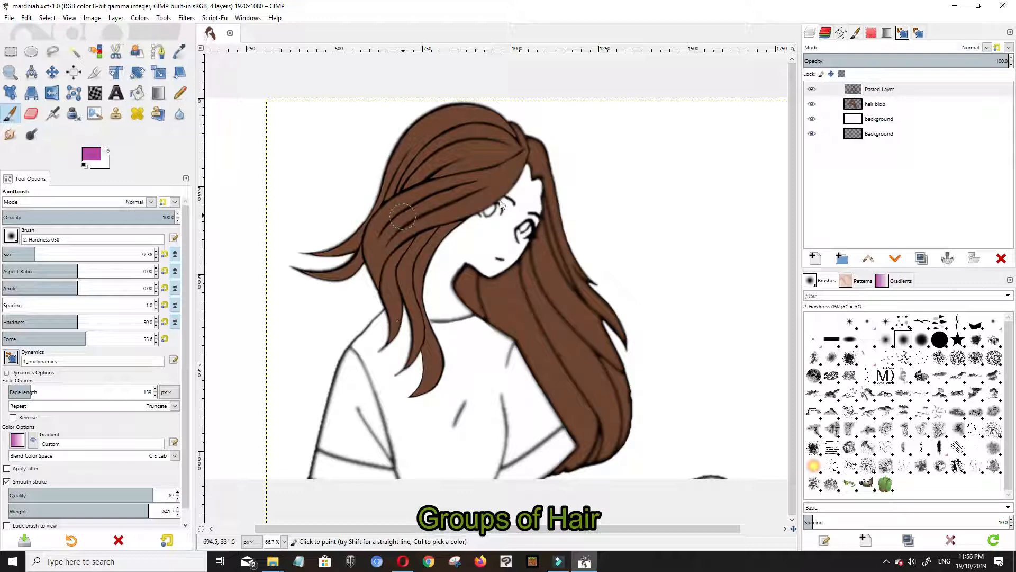
{"action": "left_click_drag", "start_coordinate": [506, 170], "coordinate": [468, 185]}
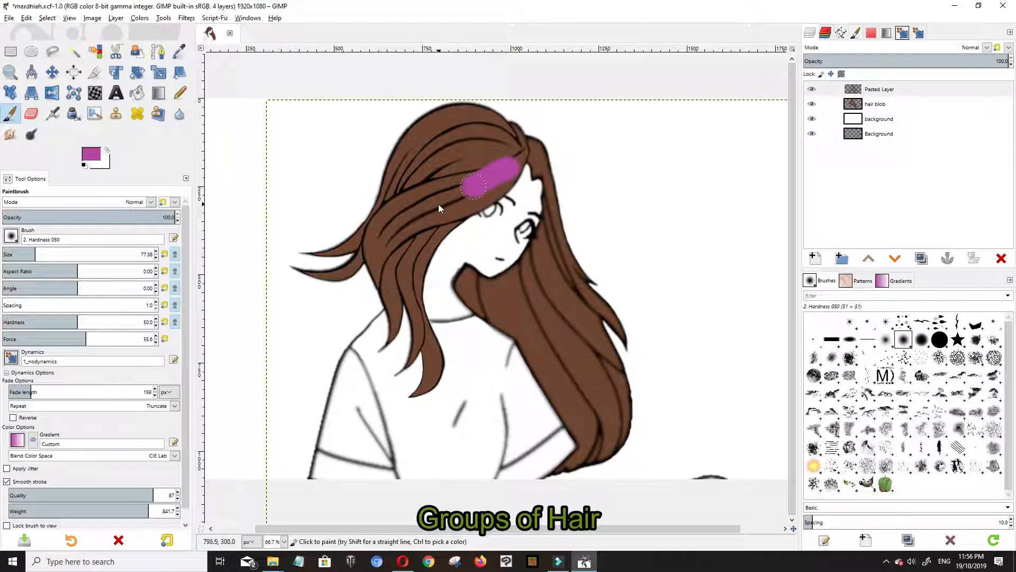
{"action": "key", "text": "ctrl+z"}
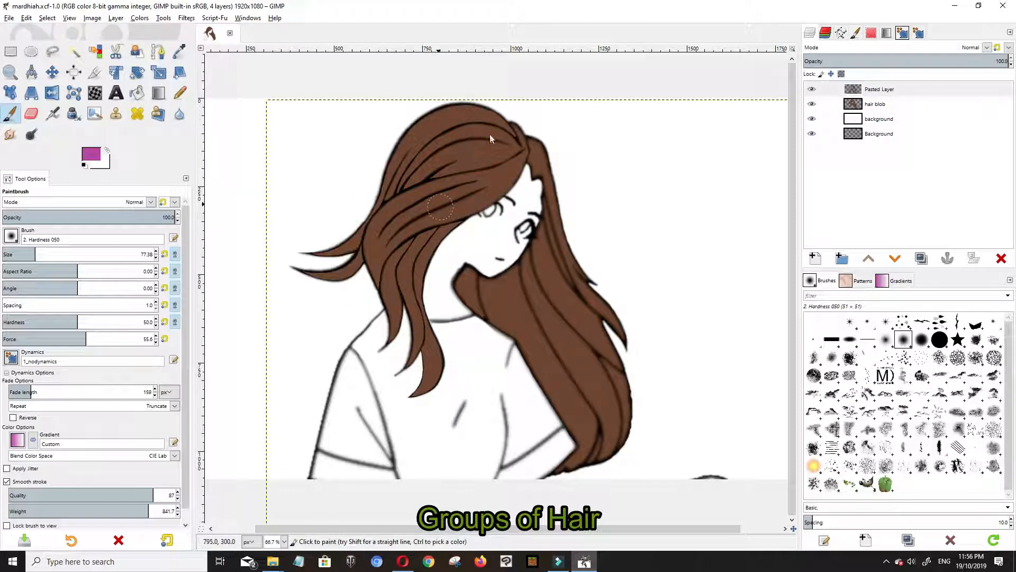
{"action": "left_click_drag", "start_coordinate": [488, 142], "coordinate": [448, 142]}
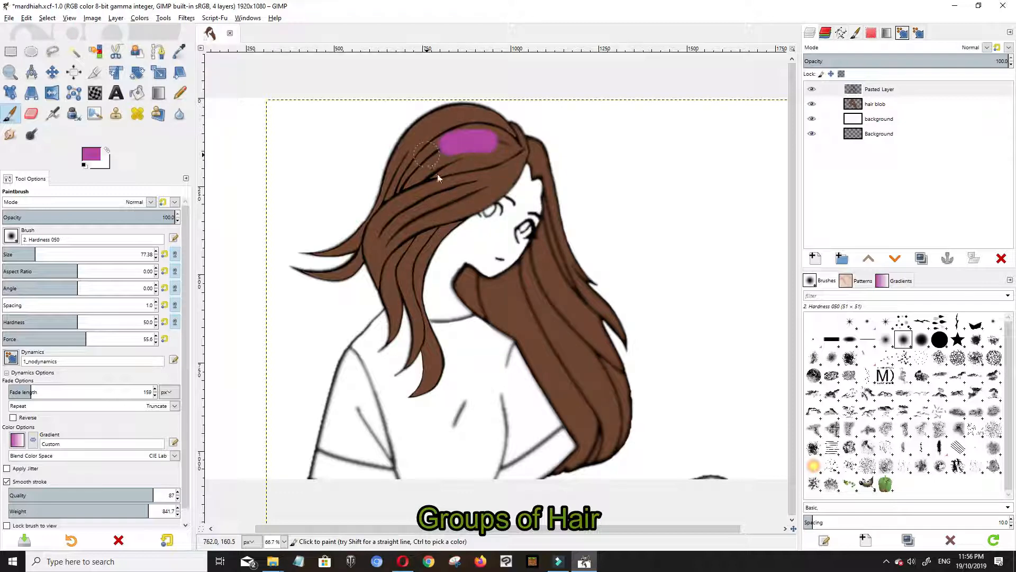
{"action": "key", "text": "ctrl+z"}
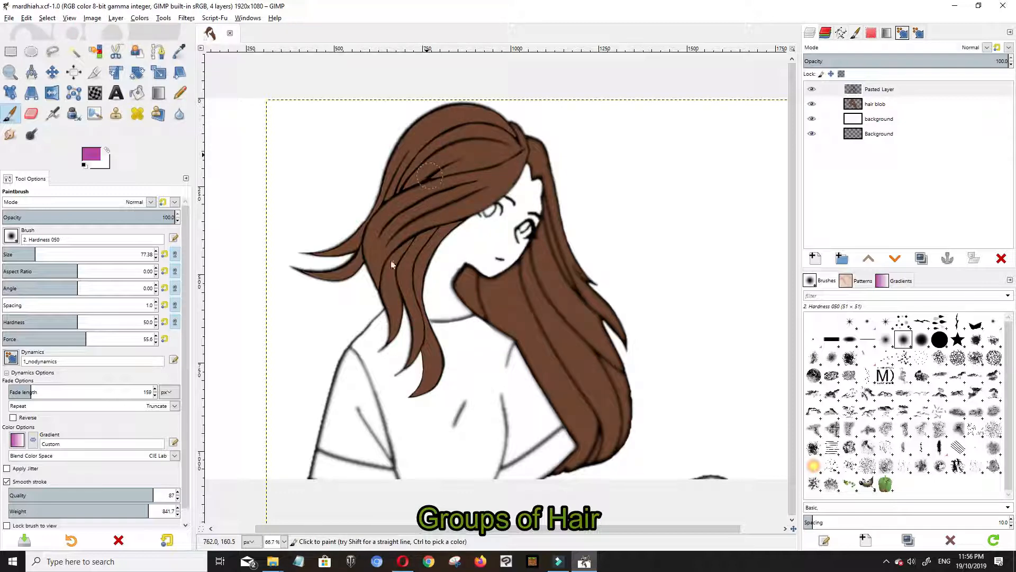
{"action": "left_click", "coordinate": [395, 276]}
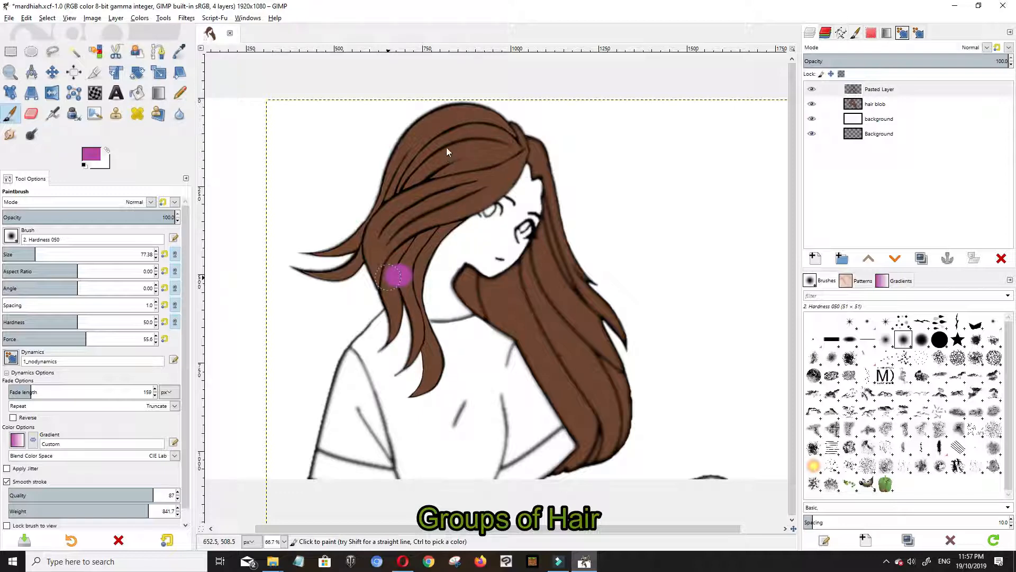
{"action": "key", "text": "ctrl+z"}
Step: Try magenta marks along the edge of the front lock beside the face and neck, and undo them all
{"action": "left_click", "coordinate": [430, 370]}
{"action": "left_click", "coordinate": [443, 229]}
{"action": "left_click", "coordinate": [432, 267]}
{"action": "left_click_drag", "start_coordinate": [429, 292], "coordinate": [434, 323]}
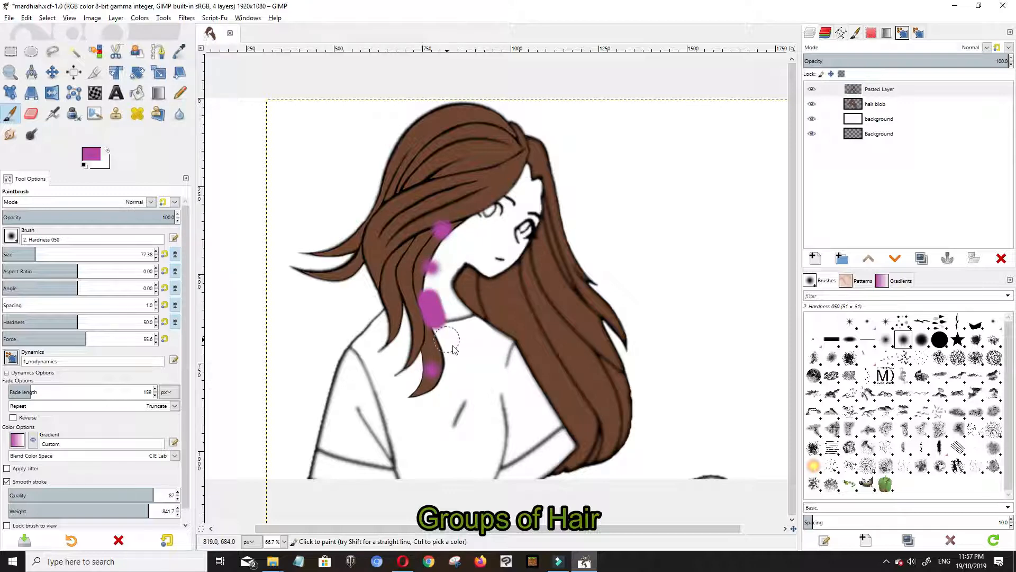
{"action": "key", "text": "ctrl+z"}
{"action": "key", "text": "ctrl+z"}
{"action": "key", "text": "ctrl+z"}
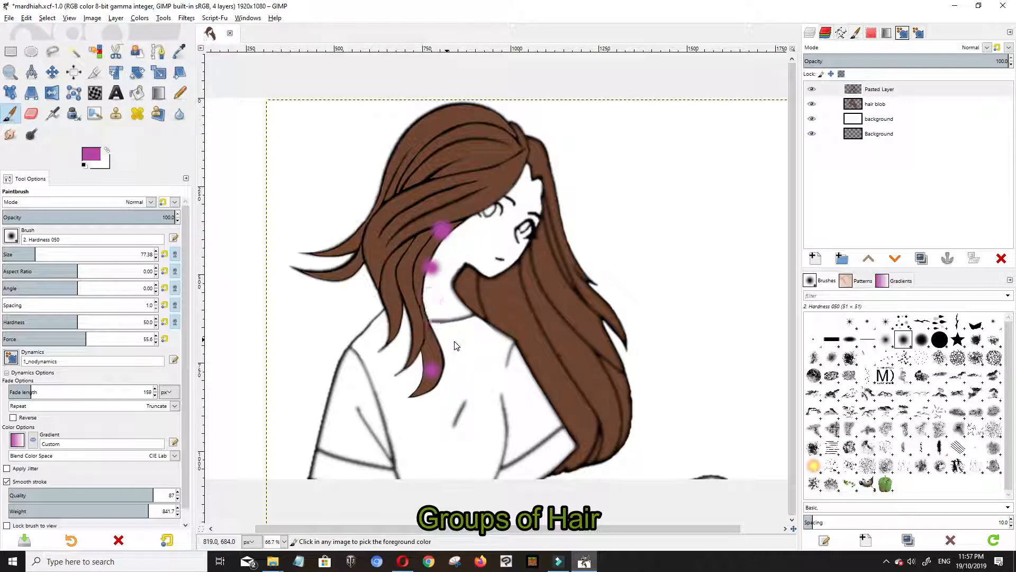
{"action": "key", "text": "ctrl+z"}
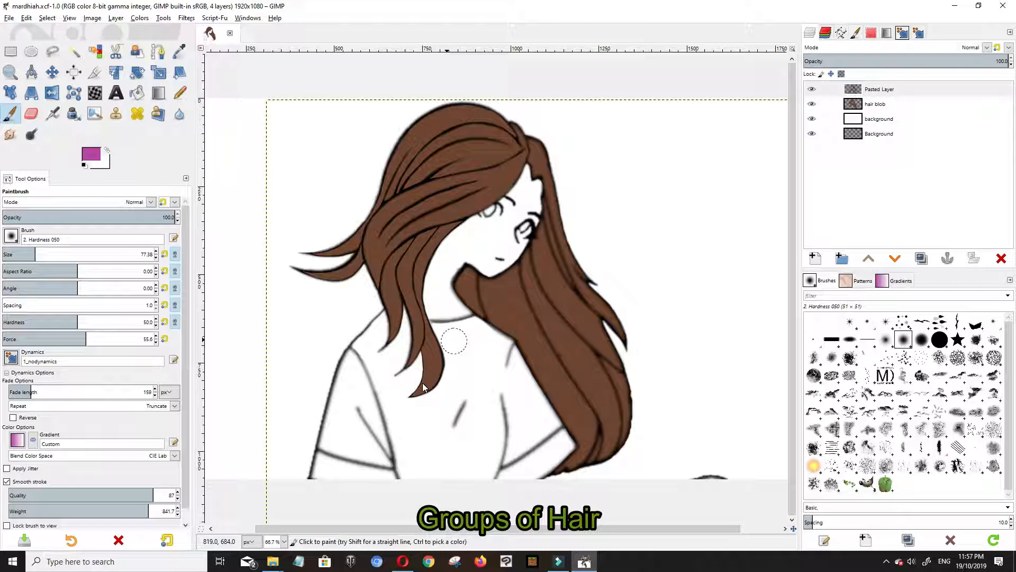
Step: Dab magenta marks on the separate hair groups of the front lock, side locks, crown and bangs
{"action": "left_click_drag", "start_coordinate": [433, 379], "coordinate": [435, 344]}
{"action": "left_click", "coordinate": [428, 259]}
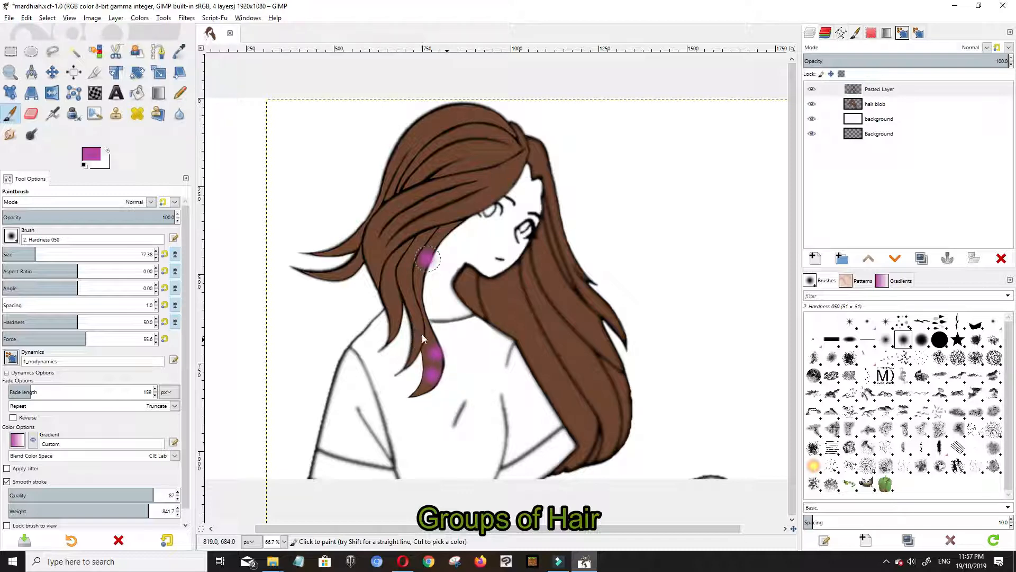
{"action": "left_click", "coordinate": [412, 307]}
{"action": "left_click", "coordinate": [388, 283]}
{"action": "left_click", "coordinate": [405, 252]}
{"action": "left_click", "coordinate": [487, 139]}
{"action": "left_click", "coordinate": [427, 158]}
{"action": "left_click", "coordinate": [438, 124]}
{"action": "left_click", "coordinate": [480, 183]}
{"action": "left_click", "coordinate": [390, 219]}
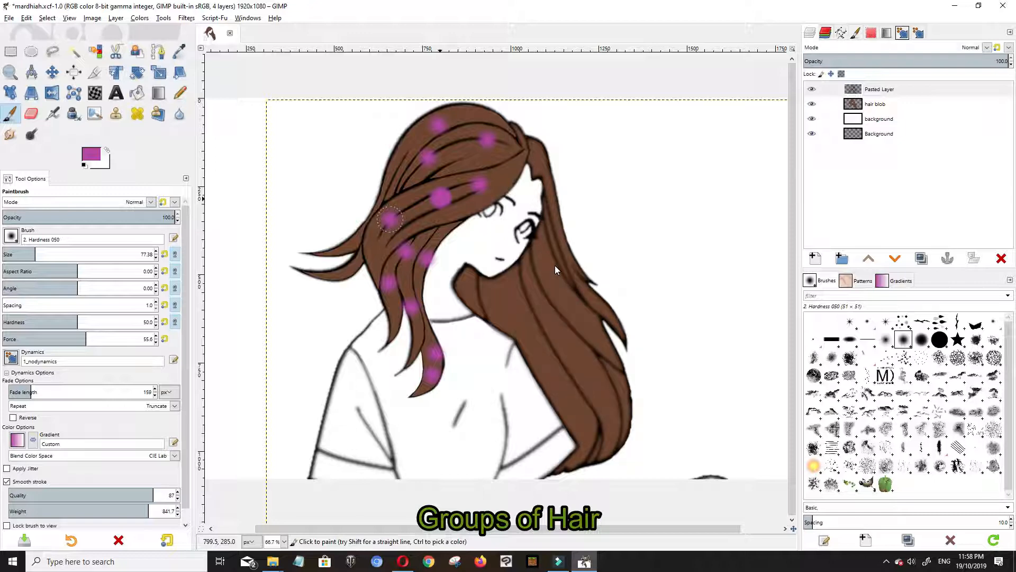
Step: Dab magenta marks on the separate groups of the long hair behind the face, from the parting down to the ends
{"action": "left_click", "coordinate": [539, 164]}
{"action": "left_click", "coordinate": [554, 214]}
{"action": "left_click", "coordinate": [579, 283]}
{"action": "left_click", "coordinate": [574, 348]}
{"action": "left_click", "coordinate": [526, 308]}
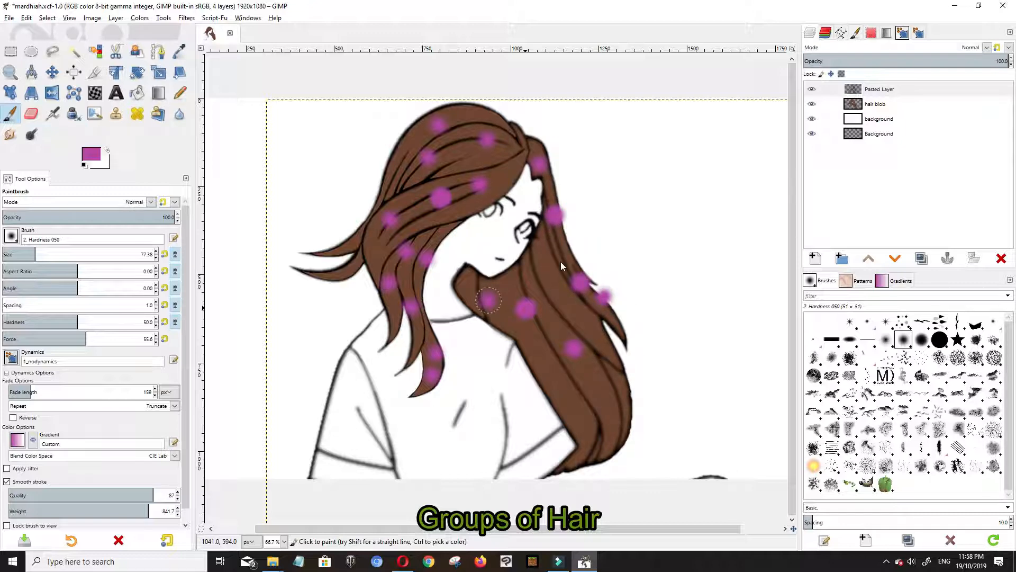
{"action": "left_click", "coordinate": [589, 417]}
{"action": "left_click", "coordinate": [571, 395]}
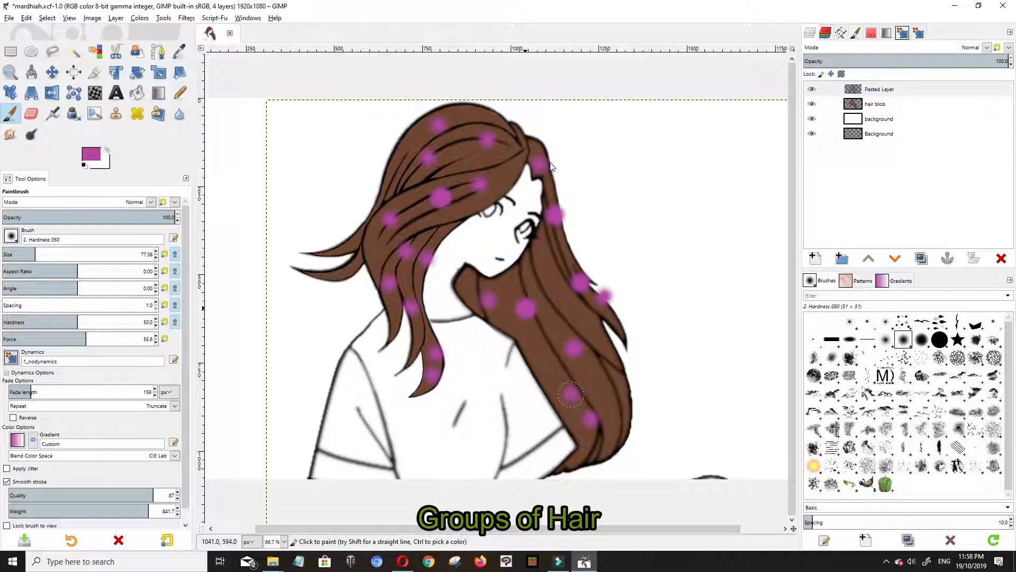
Step: Add more magenta dabs on the bangs and on the long hair beside the cheek
{"action": "left_click", "coordinate": [438, 209]}
{"action": "left_click", "coordinate": [496, 180]}
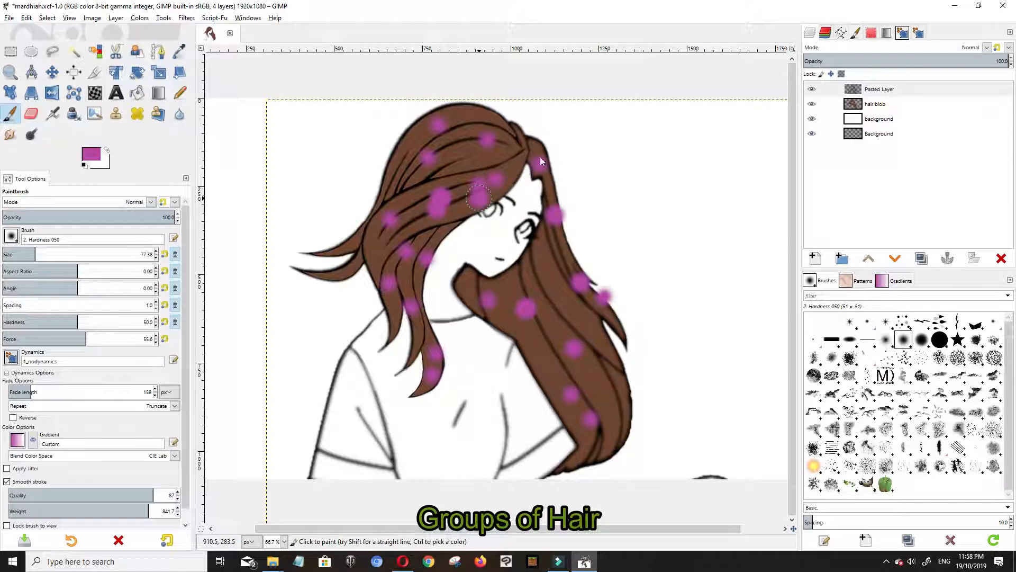
{"action": "left_click", "coordinate": [554, 218]}
{"action": "left_click", "coordinate": [567, 259]}
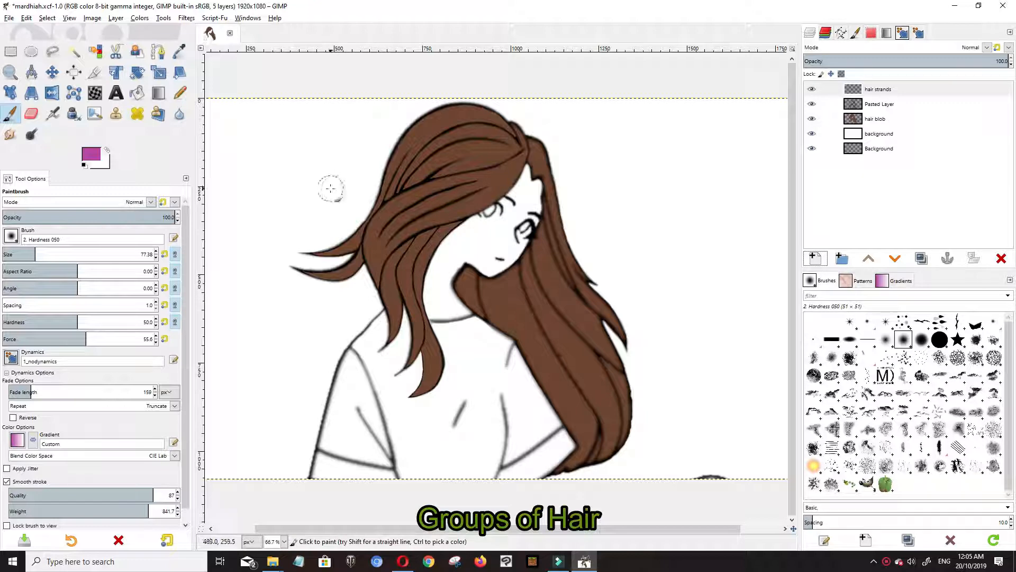
Step: Make the hair strands layer active and set the paintbrush size to 4.34
{"action": "left_click", "coordinate": [829, 89]}
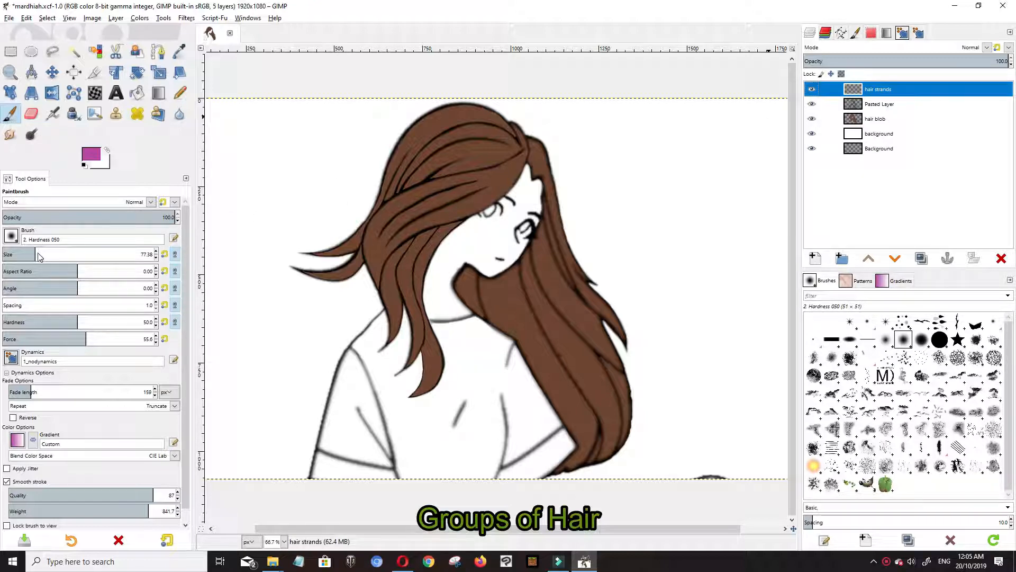
{"action": "left_click_drag", "start_coordinate": [35, 254], "coordinate": [7, 255]}
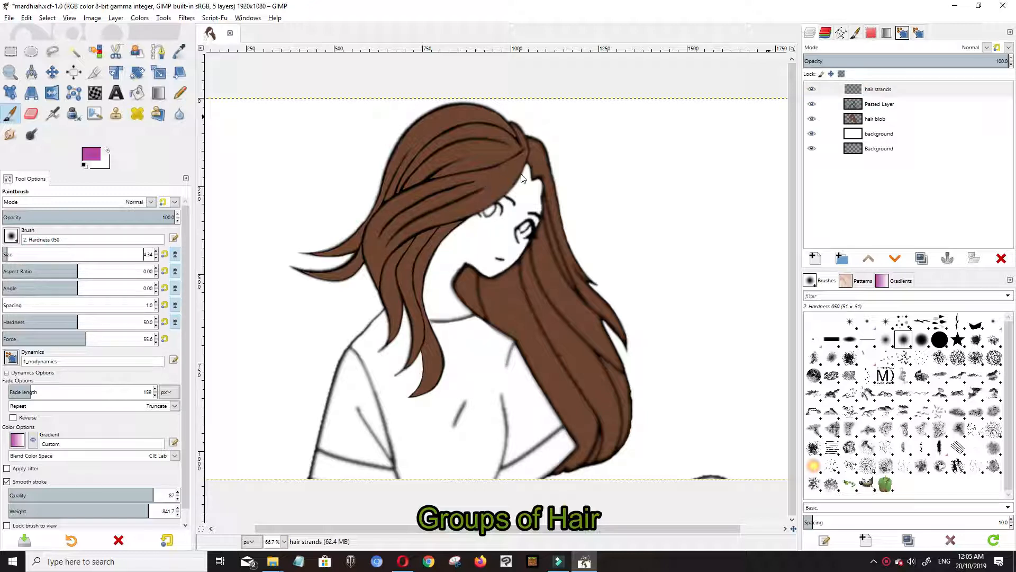
Step: Try two thin magenta strands sweeping across the bangs from the parting, and undo both
{"action": "left_click_drag", "start_coordinate": [526, 160], "coordinate": [416, 202]}
{"action": "mouse_move", "coordinate": [500, 187]}
{"action": "left_mouse_down"}
{"action": "mouse_move", "coordinate": [432, 226]}
{"action": "mouse_move", "coordinate": [377, 238]}
{"action": "mouse_move", "coordinate": [363, 257]}
{"action": "left_mouse_up"}
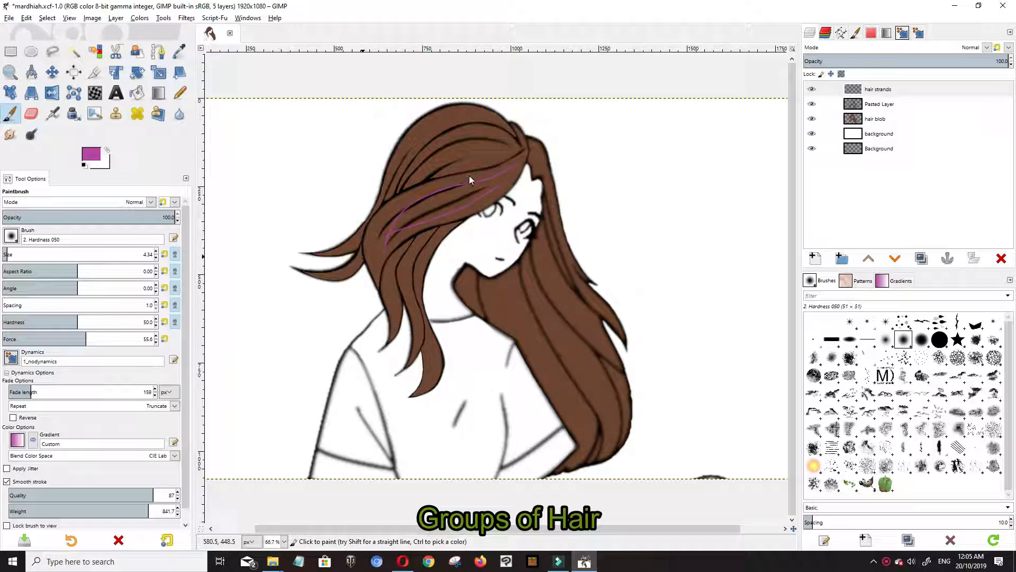
{"action": "key", "text": "ctrl+z"}
{"action": "key", "text": "ctrl+z"}
Step: Paint thin magenta strands down the front lock beside the face, following its curve to the tip
{"action": "left_click_drag", "start_coordinate": [448, 223], "coordinate": [422, 265]}
{"action": "left_click_drag", "start_coordinate": [437, 372], "coordinate": [412, 422]}
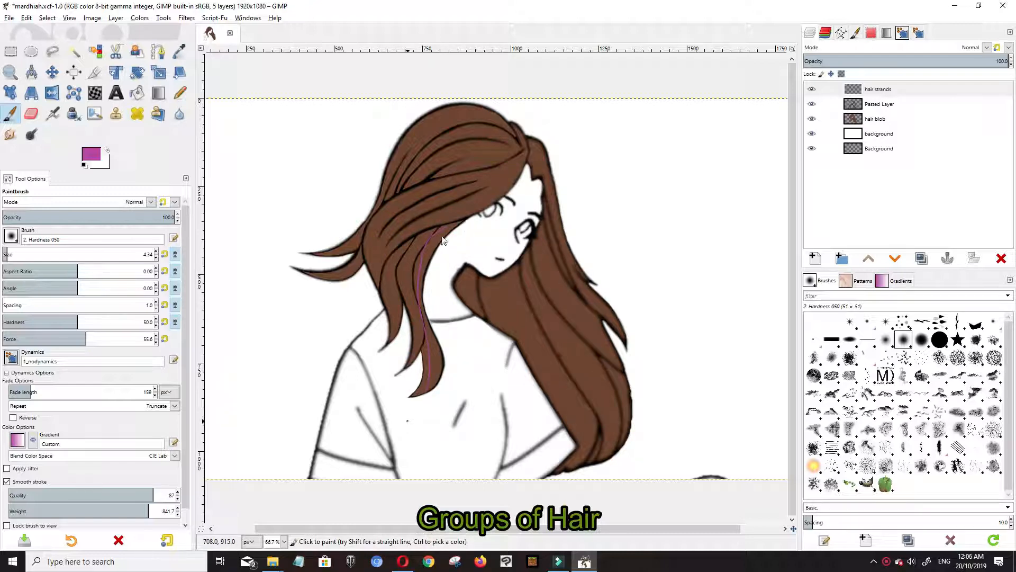
{"action": "left_click_drag", "start_coordinate": [443, 229], "coordinate": [442, 392]}
Step: Erase part of the magenta strands where they run together at the narrow middle of the front lock
{"action": "left_click", "coordinate": [285, 542]}
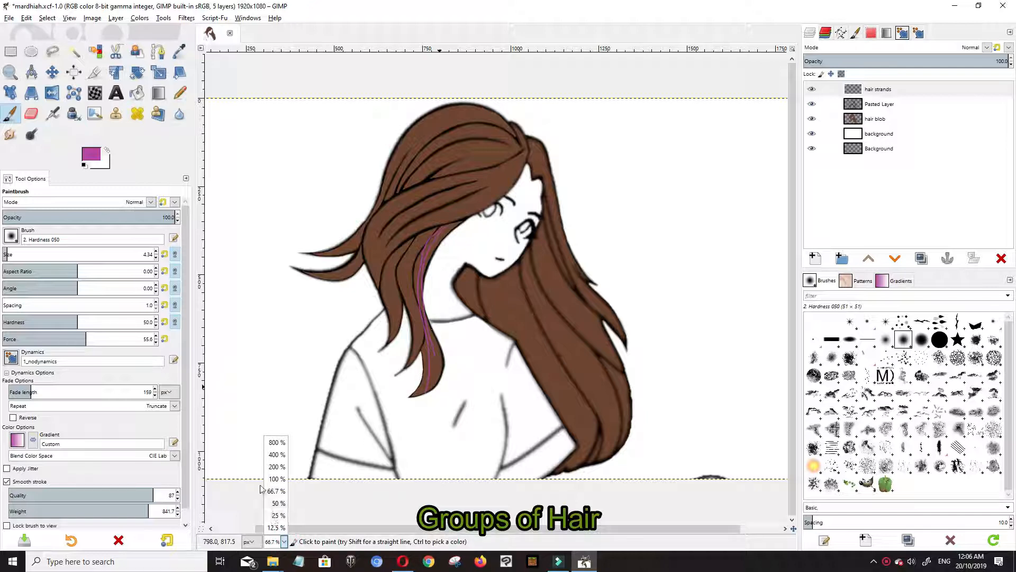
{"action": "left_click", "coordinate": [276, 478]}
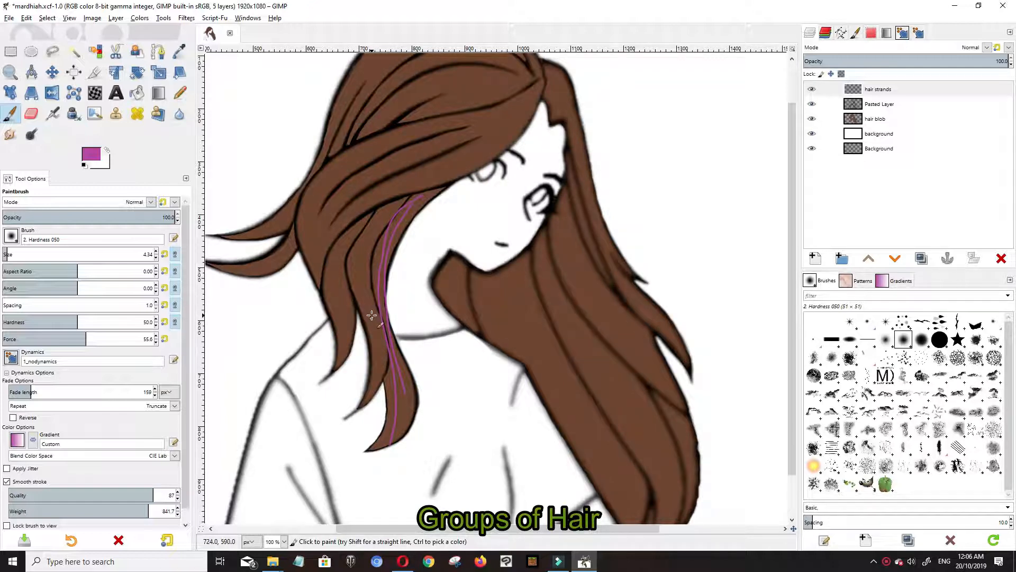
{"action": "left_click", "coordinate": [32, 114]}
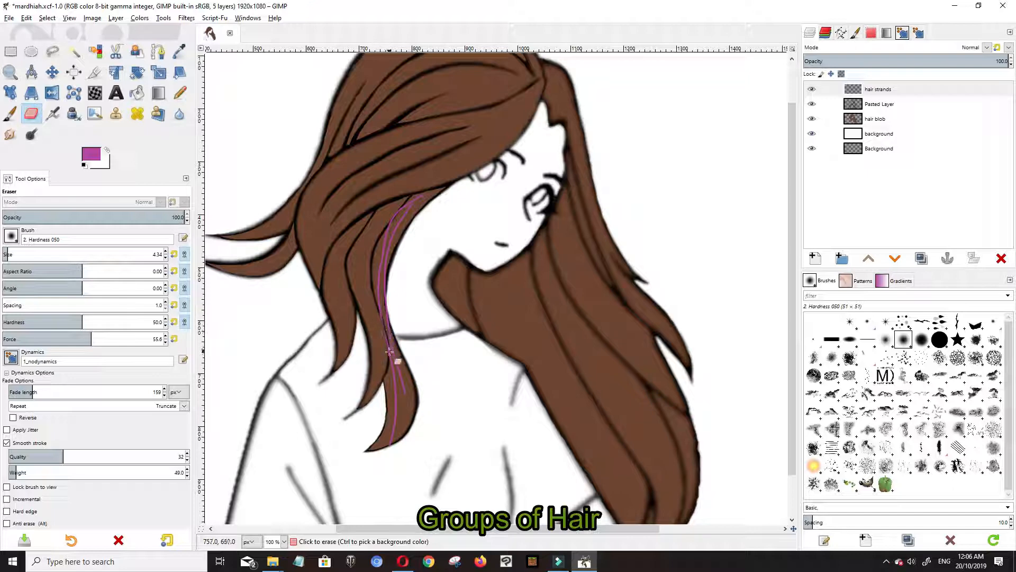
{"action": "left_click_drag", "start_coordinate": [389, 348], "coordinate": [386, 331]}
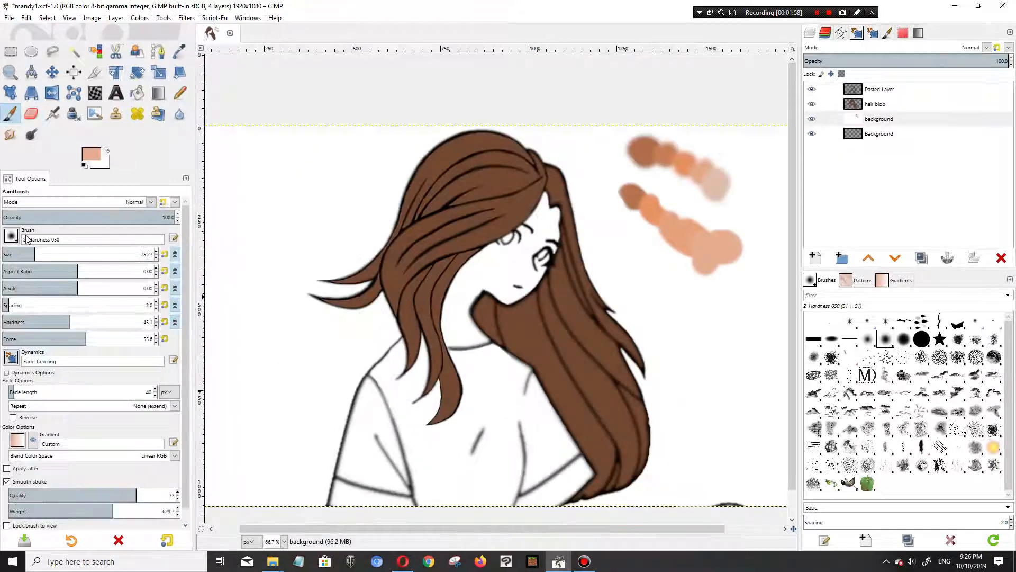
Step: Set up the paintbrush with the 2. Hardness 050 brush, size 3.79 and Fade Tapering dynamics
{"action": "left_click_drag", "start_coordinate": [64, 253], "coordinate": [33, 249]}
{"action": "left_click", "coordinate": [11, 236]}
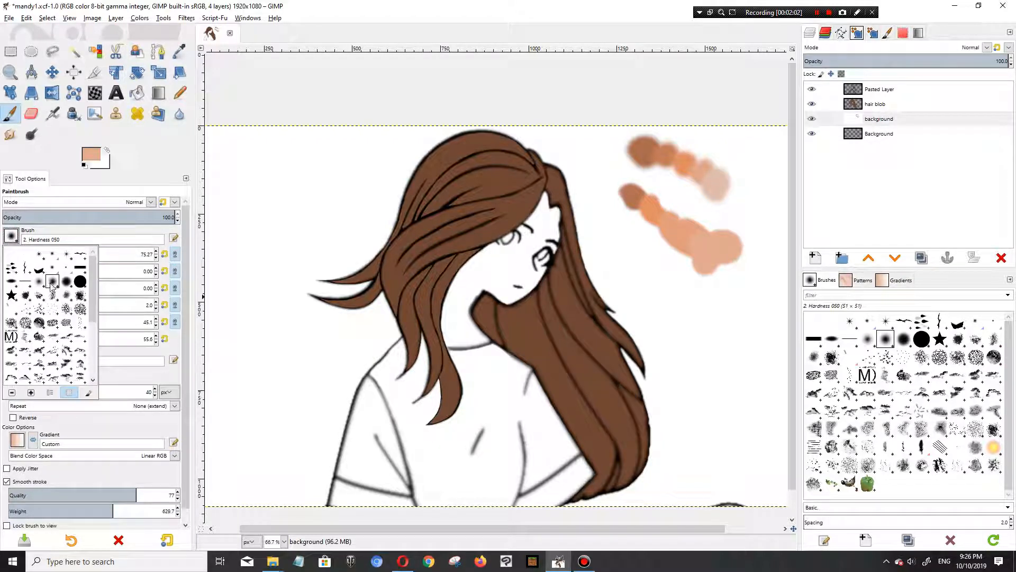
{"action": "left_click", "coordinate": [132, 253]}
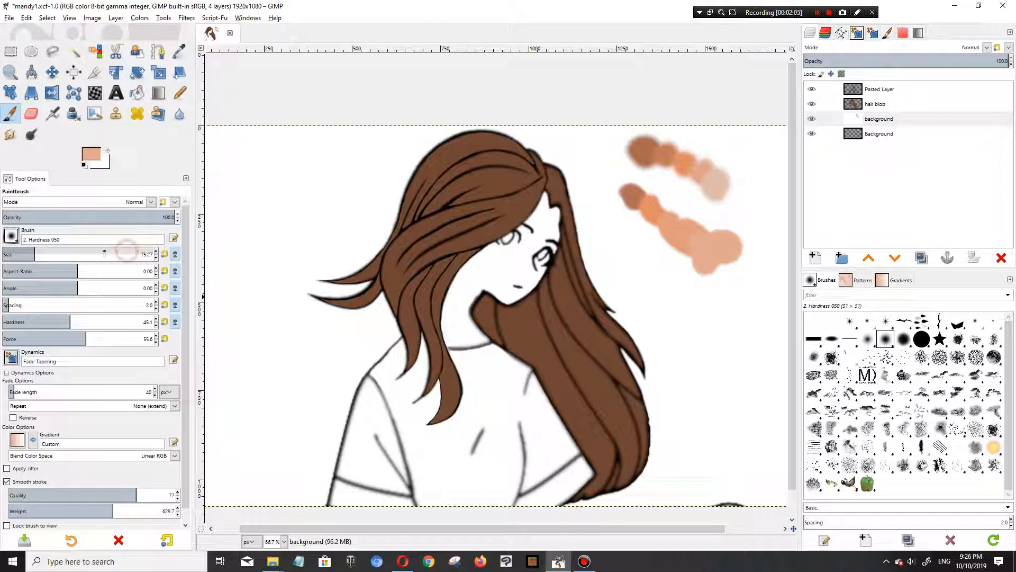
{"action": "left_click_drag", "start_coordinate": [34, 251], "coordinate": [7, 251]}
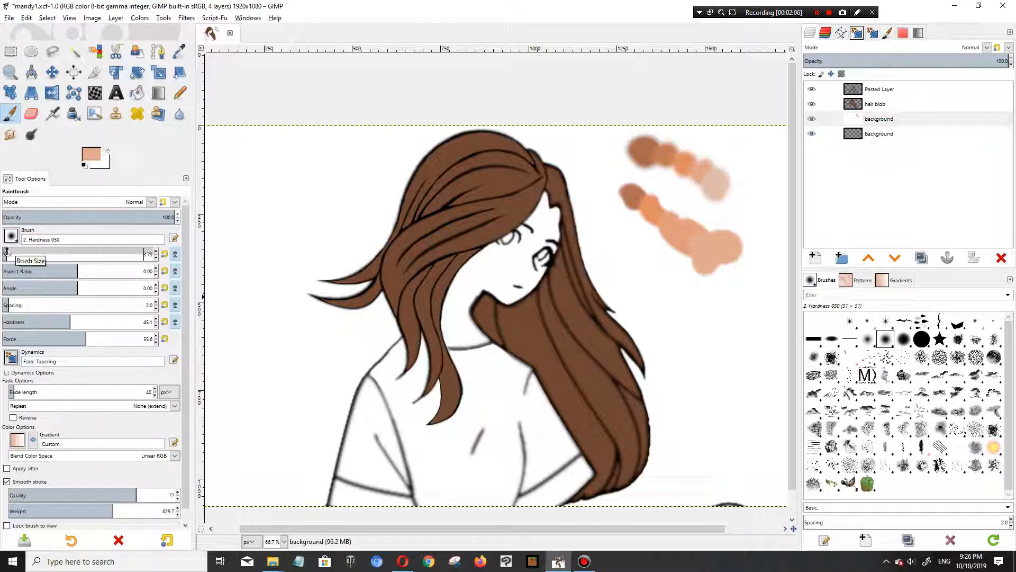
{"action": "left_click", "coordinate": [11, 358]}
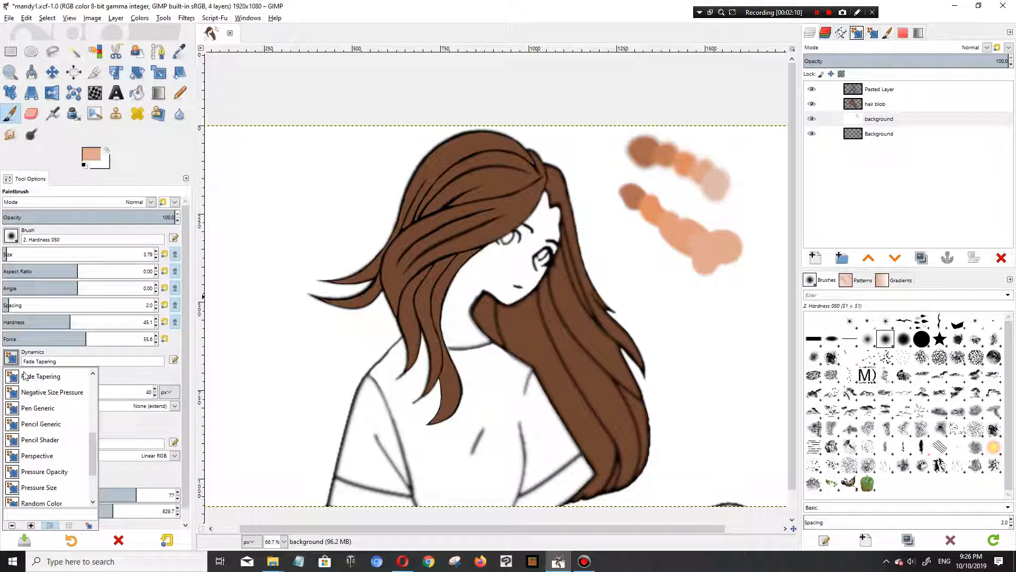
{"action": "left_click", "coordinate": [8, 359]}
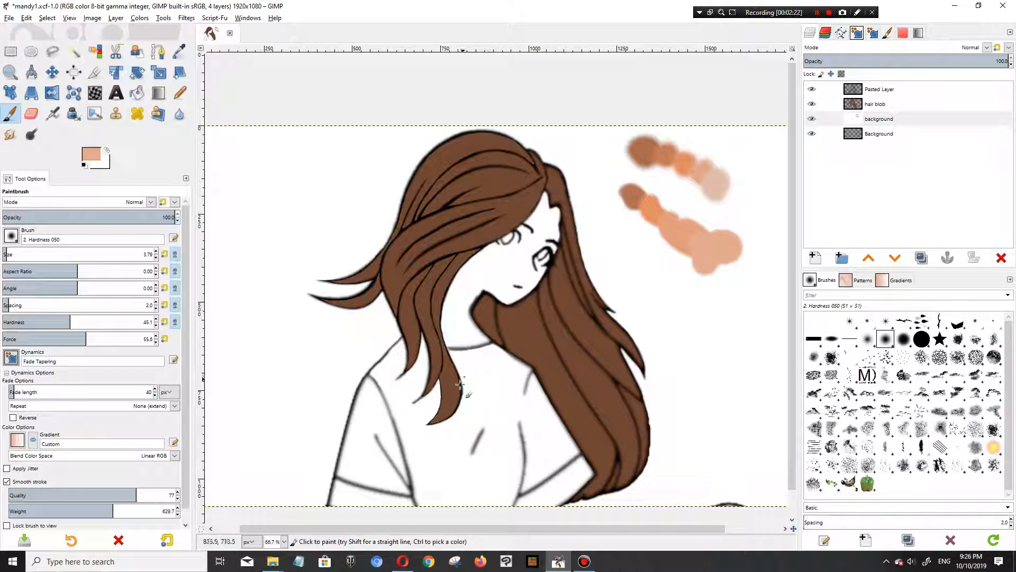
Step: Add a transparent 1920 × 1080 px layer named hair strands directly above Pasted Layer
{"action": "scroll", "coordinate": [459, 384], "scroll_direction": "up", "scroll_amount": 2}
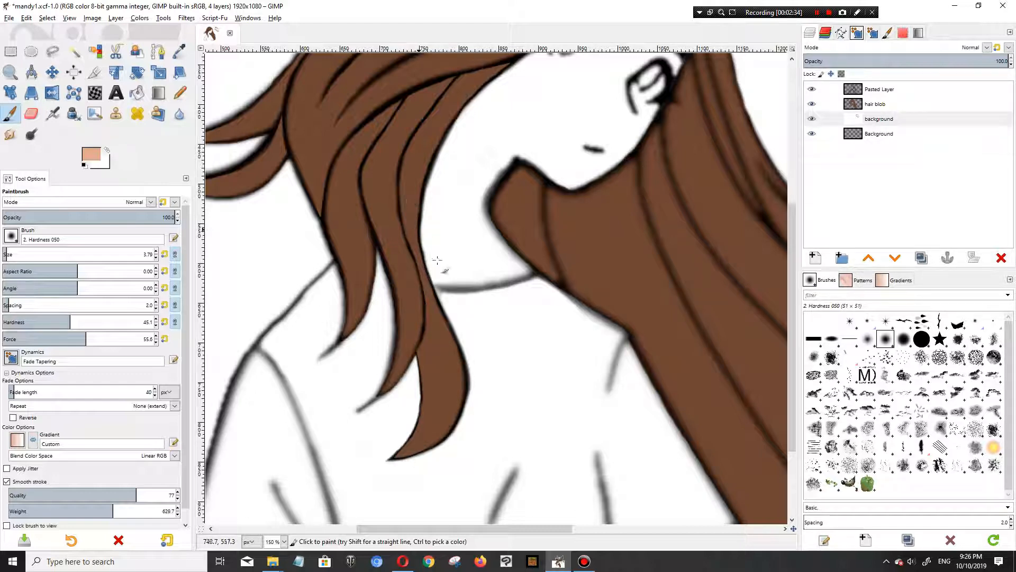
{"action": "key", "text": "ctrl"}
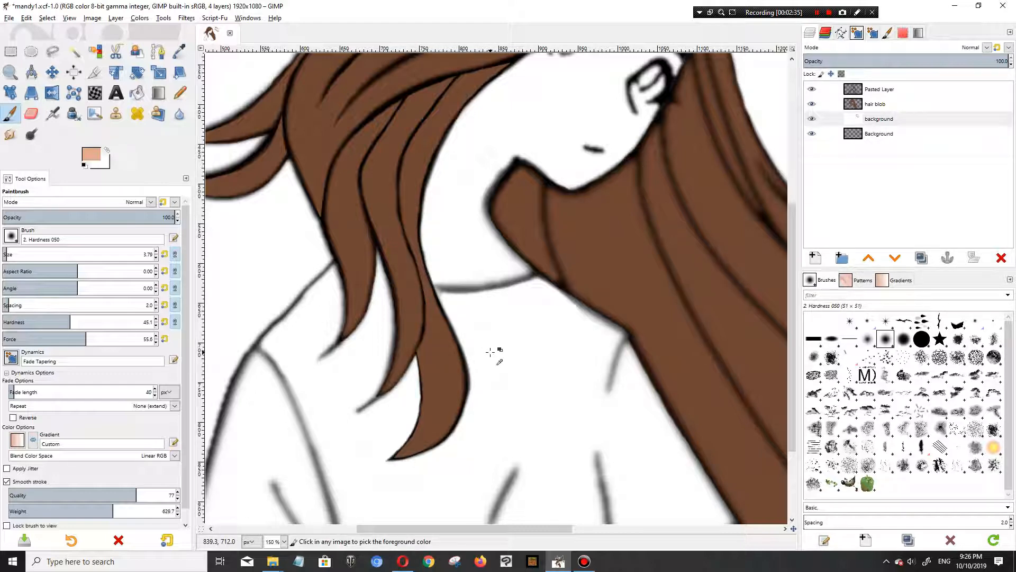
{"action": "left_click", "coordinate": [899, 91]}
{"action": "left_click", "coordinate": [816, 258]}
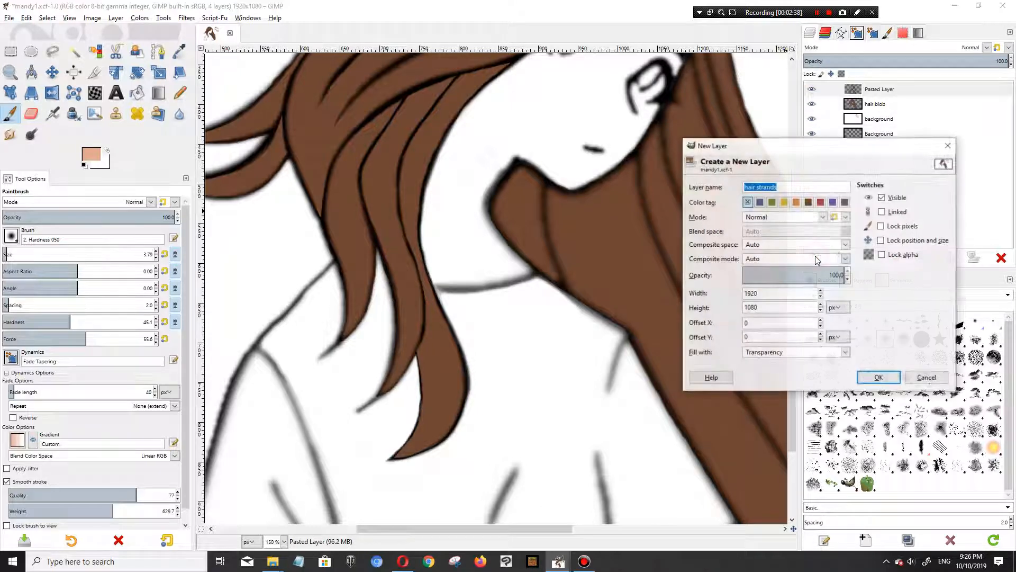
{"action": "left_click", "coordinate": [879, 378]}
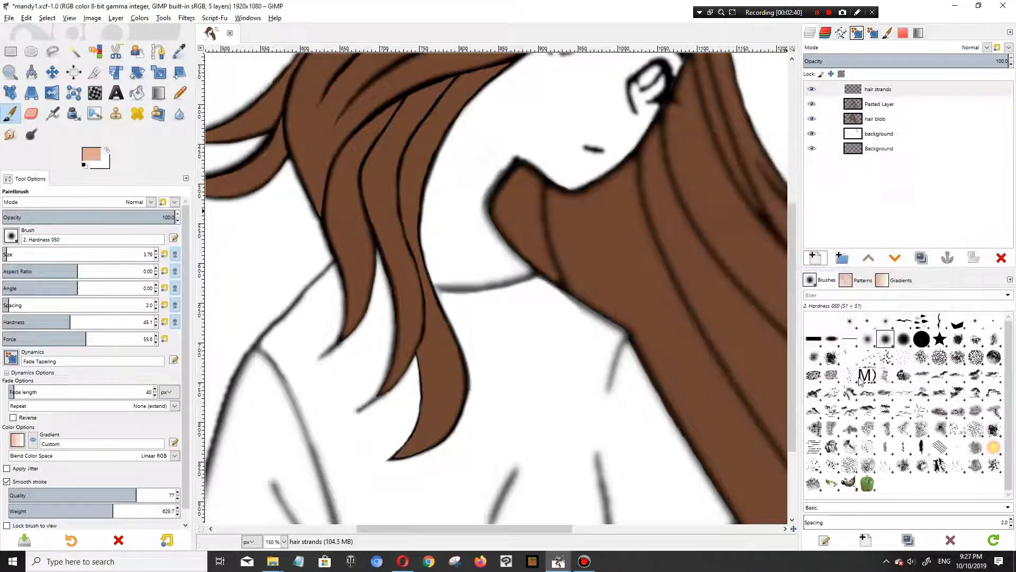
Step: Paint thin light peach strands along the front lock, curving from its tip up toward the bangs
{"action": "mouse_move", "coordinate": [399, 455]}
{"action": "left_mouse_down"}
{"action": "mouse_move", "coordinate": [440, 416]}
{"action": "mouse_move", "coordinate": [440, 365]}
{"action": "left_mouse_up"}
{"action": "mouse_move", "coordinate": [436, 325]}
{"action": "left_mouse_down"}
{"action": "mouse_move", "coordinate": [408, 221]}
{"action": "mouse_move", "coordinate": [418, 152]}
{"action": "mouse_move", "coordinate": [502, 59]}
{"action": "left_mouse_up"}
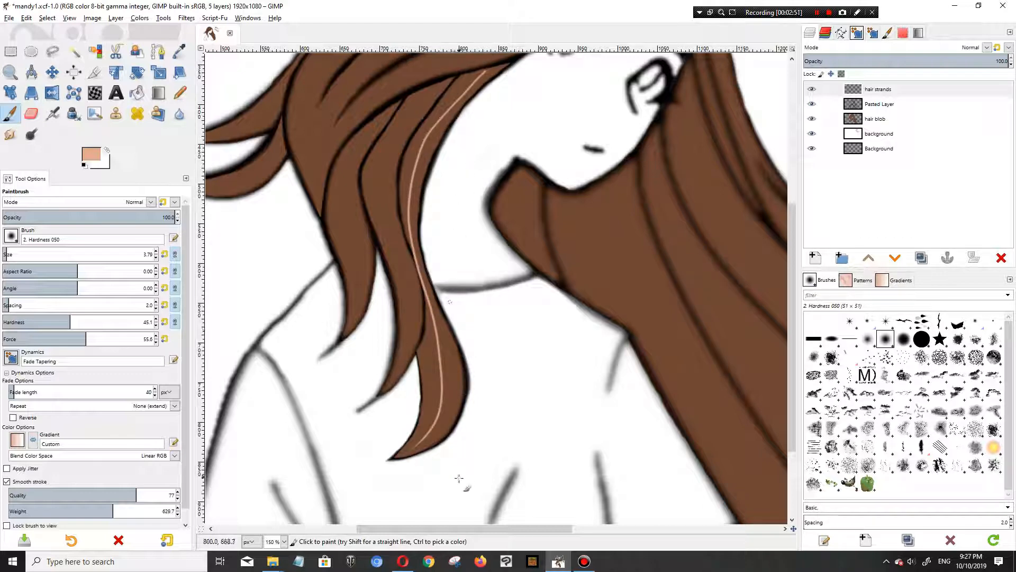
{"action": "left_click_drag", "start_coordinate": [398, 453], "coordinate": [425, 422]}
{"action": "left_click_drag", "start_coordinate": [432, 372], "coordinate": [393, 240]}
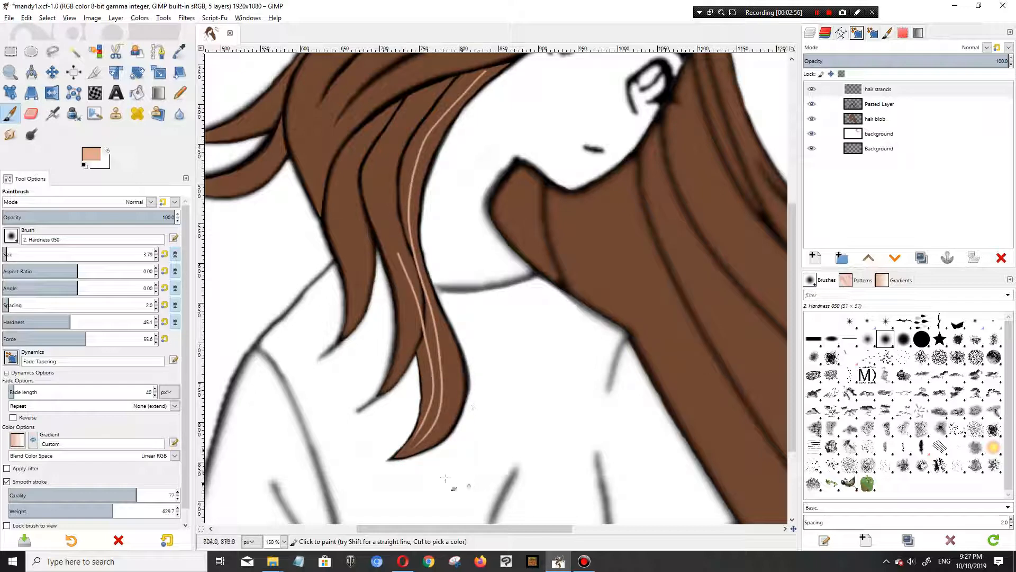
{"action": "mouse_move", "coordinate": [430, 448]}
{"action": "left_mouse_down"}
{"action": "mouse_move", "coordinate": [453, 431]}
{"action": "mouse_move", "coordinate": [465, 390]}
{"action": "mouse_move", "coordinate": [440, 315]}
{"action": "left_mouse_up"}
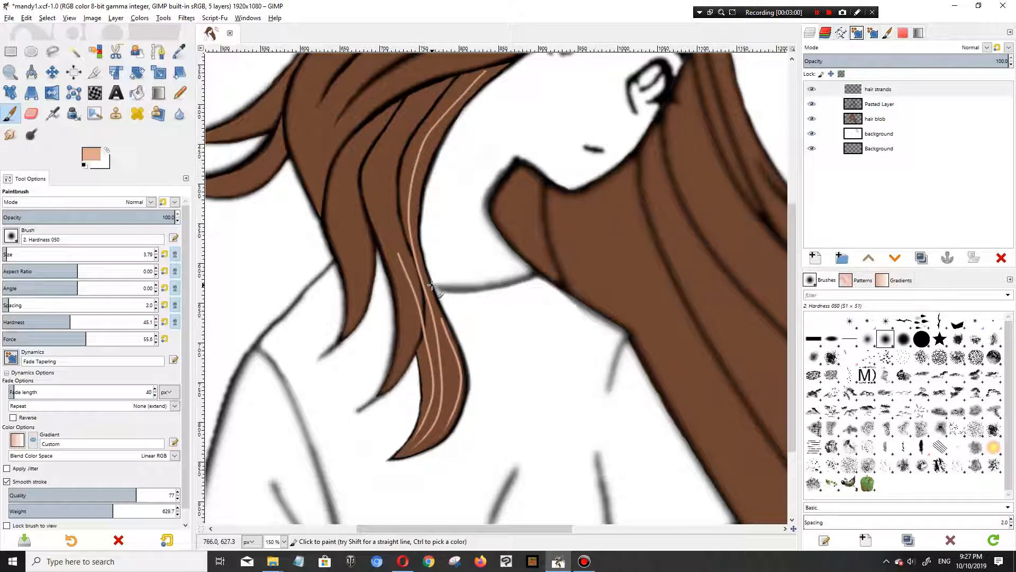
{"action": "scroll", "coordinate": [431, 285], "scroll_direction": "up", "scroll_amount": 3}
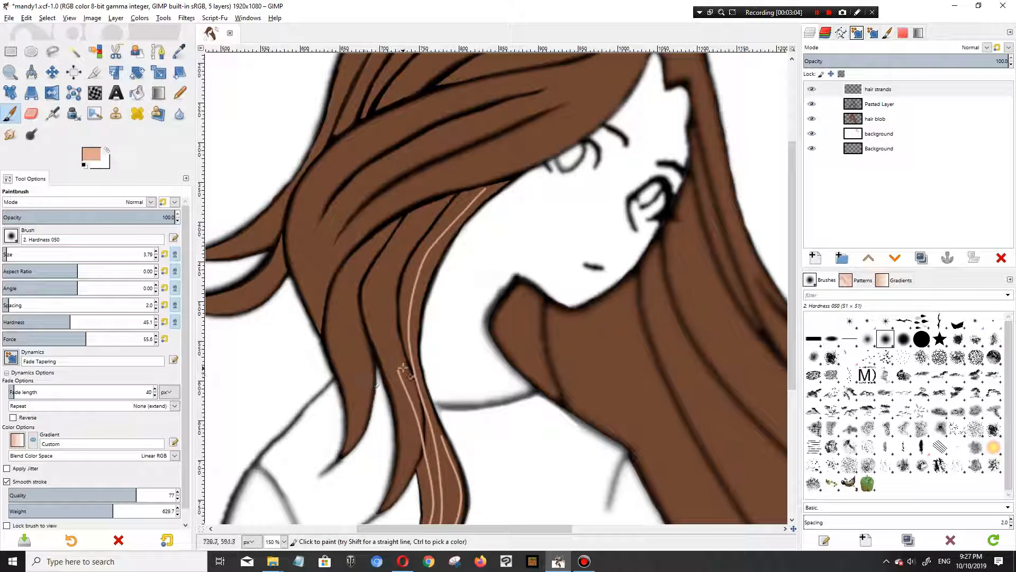
{"action": "left_click_drag", "start_coordinate": [400, 368], "coordinate": [416, 444]}
Step: Erase the stray peach strand that crosses from the front lock into the neighbouring lock, using the Eraser at size 13.41
{"action": "left_click", "coordinate": [32, 113]}
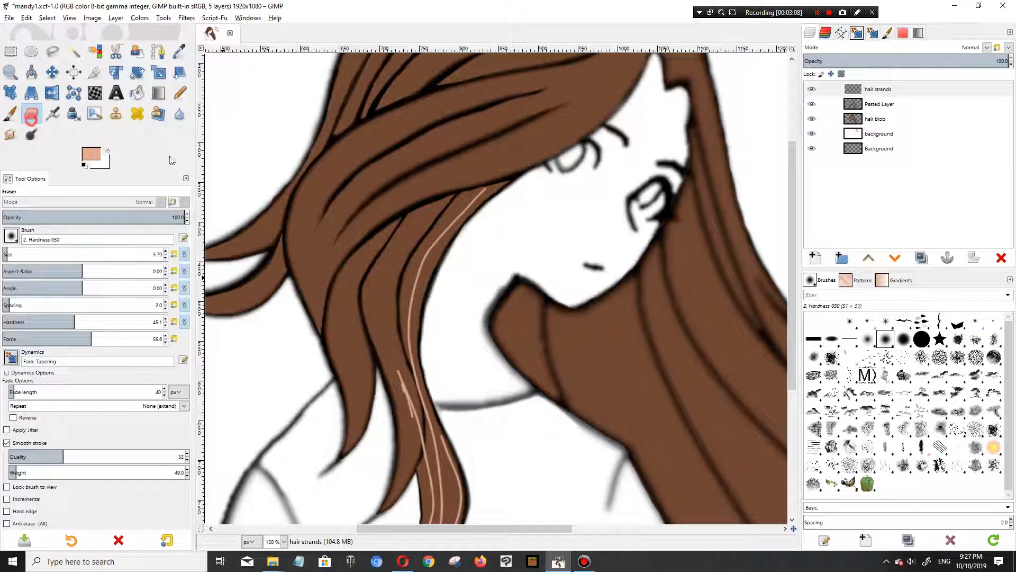
{"action": "left_click_drag", "start_coordinate": [398, 372], "coordinate": [412, 417]}
{"action": "key", "text": "ctrl+z"}
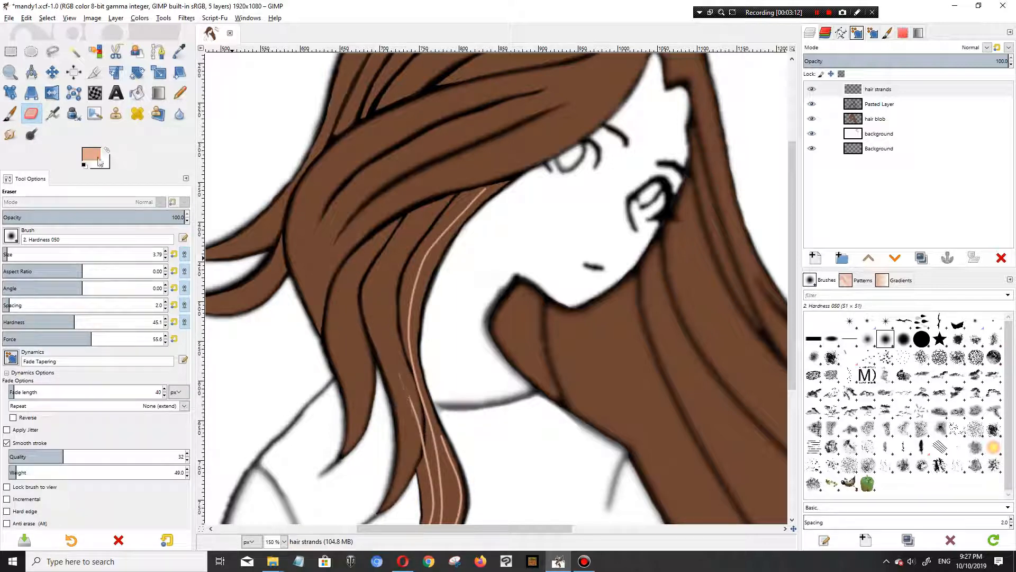
{"action": "left_click_drag", "start_coordinate": [9, 253], "coordinate": [14, 254]}
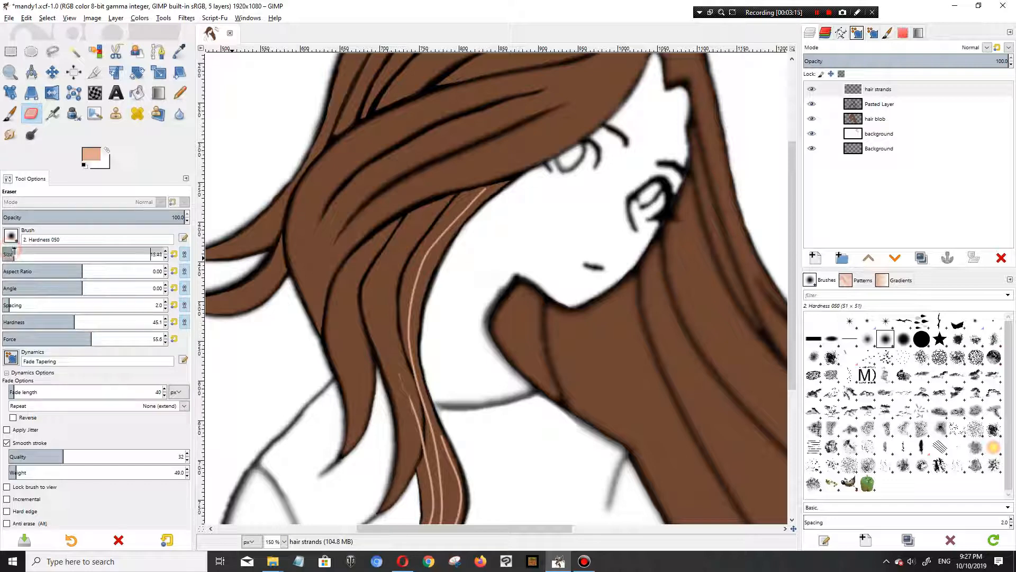
{"action": "mouse_move", "coordinate": [409, 400]}
{"action": "left_mouse_down"}
{"action": "mouse_move", "coordinate": [420, 439]}
{"action": "mouse_move", "coordinate": [407, 392]}
{"action": "left_mouse_up"}
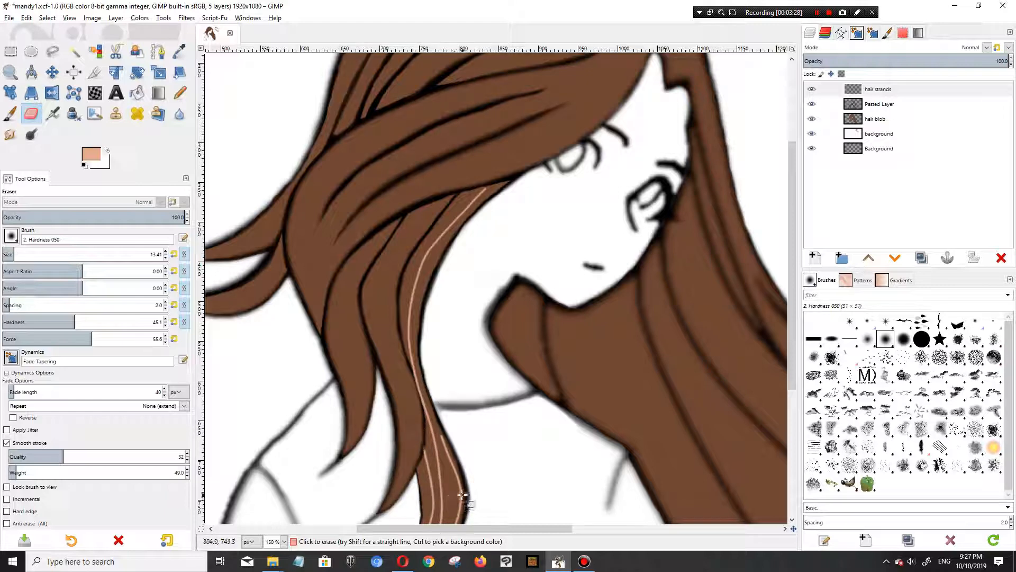
{"action": "scroll", "coordinate": [454, 482], "scroll_direction": "down", "scroll_amount": 4}
{"action": "scroll", "coordinate": [453, 476], "scroll_direction": "up", "scroll_amount": 2}
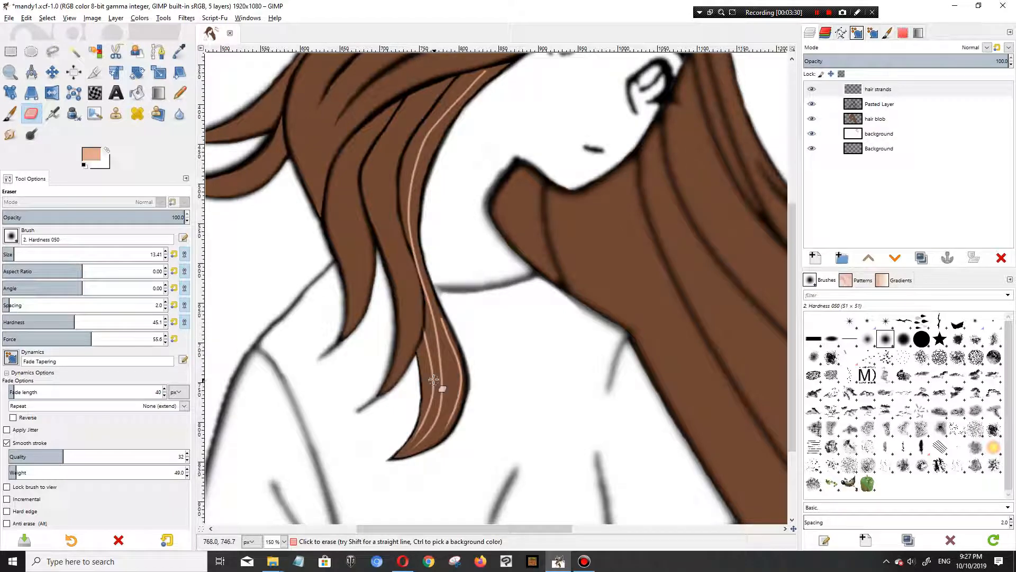
Step: Paint thin peach strands from tip to bangs along the two locks next to the front lock, using the Paintbrush at size 3.29
{"action": "left_click", "coordinate": [9, 114]}
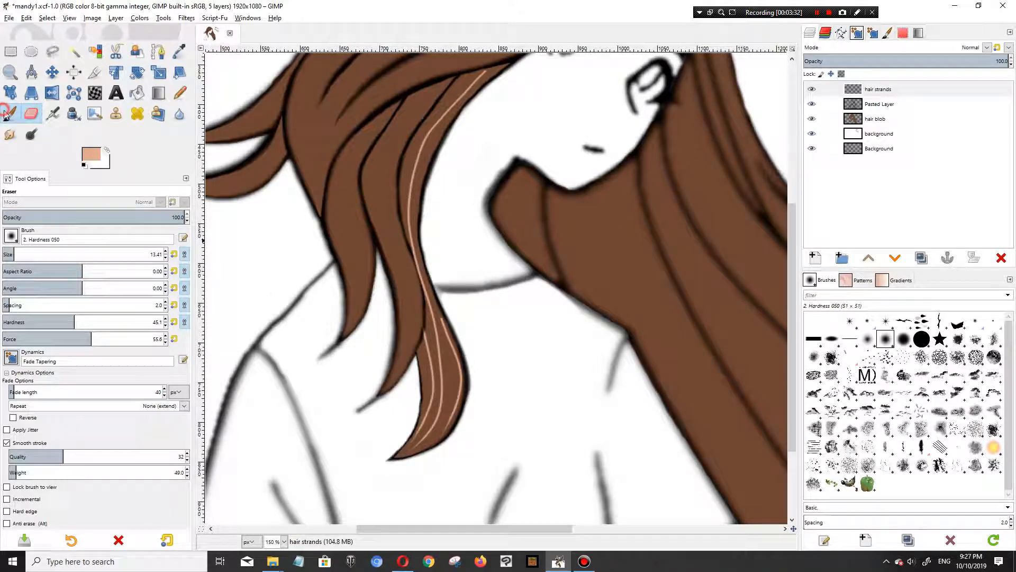
{"action": "left_click_drag", "start_coordinate": [13, 251], "coordinate": [6, 251]}
{"action": "scroll", "coordinate": [374, 394], "scroll_direction": "up", "scroll_amount": 5}
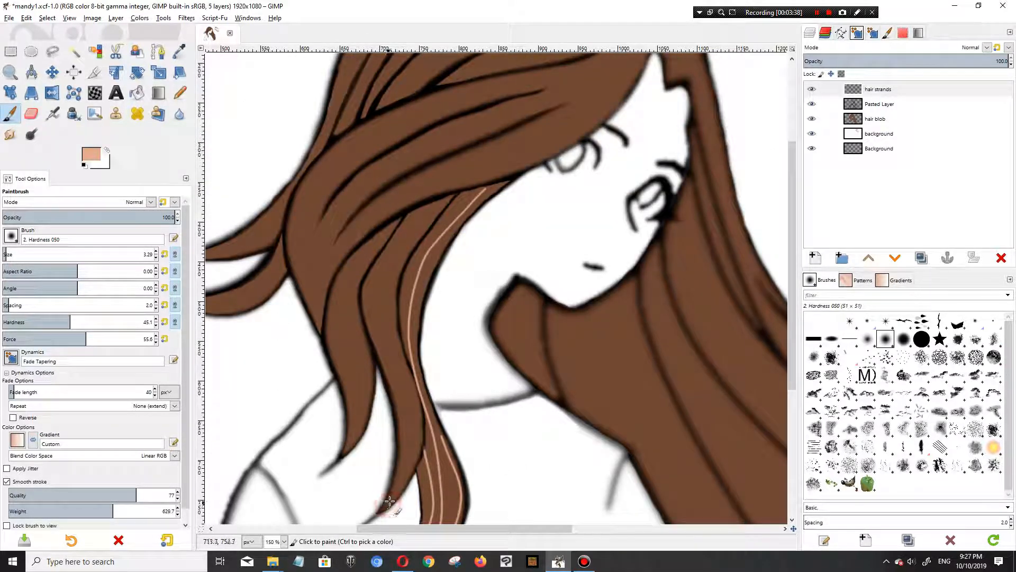
{"action": "left_click_drag", "start_coordinate": [396, 487], "coordinate": [402, 416]}
{"action": "mouse_move", "coordinate": [391, 369]}
{"action": "left_mouse_down"}
{"action": "mouse_move", "coordinate": [373, 286]}
{"action": "mouse_move", "coordinate": [426, 188]}
{"action": "left_mouse_up"}
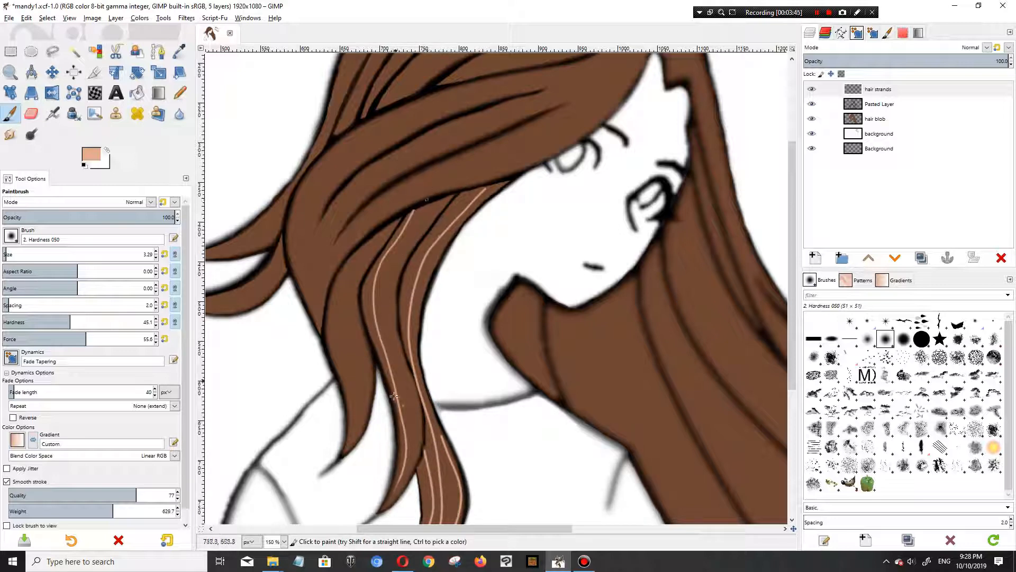
{"action": "mouse_move", "coordinate": [413, 462]}
{"action": "left_mouse_down"}
{"action": "mouse_move", "coordinate": [418, 442]}
{"action": "mouse_move", "coordinate": [393, 334]}
{"action": "left_mouse_up"}
{"action": "left_click_drag", "start_coordinate": [386, 266], "coordinate": [444, 191]}
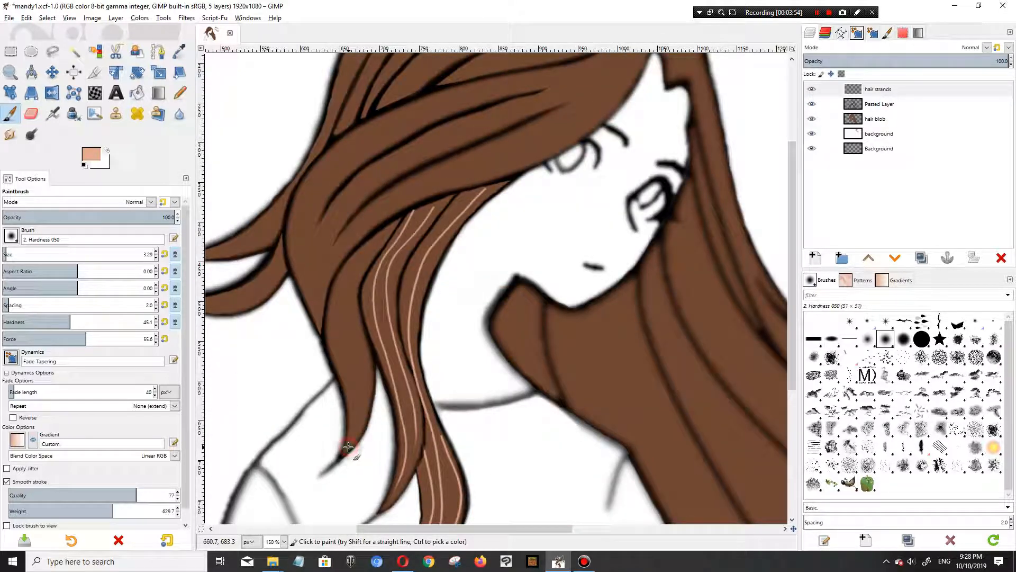
{"action": "mouse_move", "coordinate": [366, 387]}
{"action": "left_mouse_down"}
{"action": "mouse_move", "coordinate": [352, 288]}
{"action": "mouse_move", "coordinate": [398, 213]}
{"action": "left_mouse_up"}
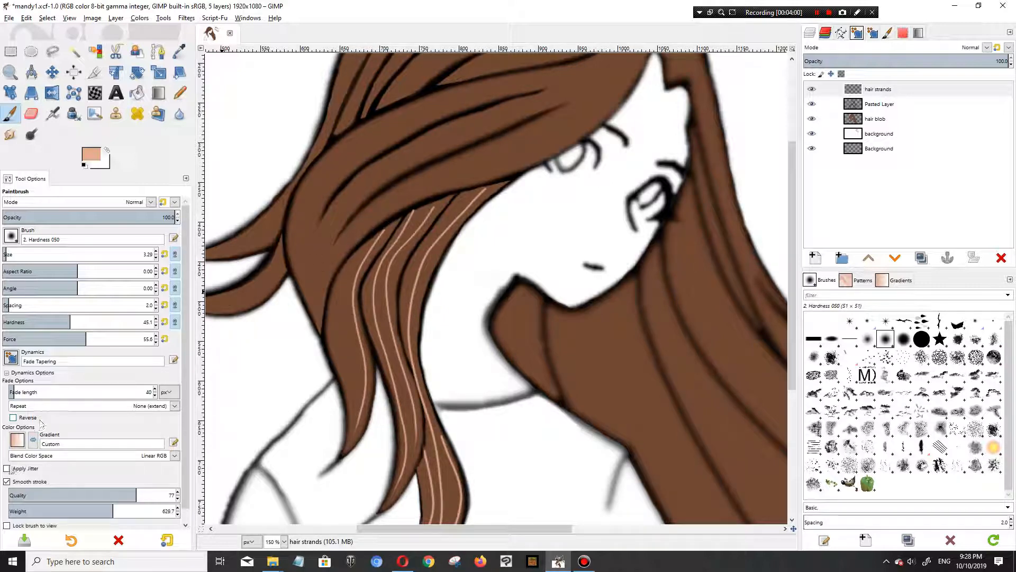
Step: Paint two thin peach strands up the outermost hanging lock with the Paintbrush, keeping smooth stroke enabled
{"action": "left_click", "coordinate": [7, 482]}
{"action": "left_click", "coordinate": [6, 482]}
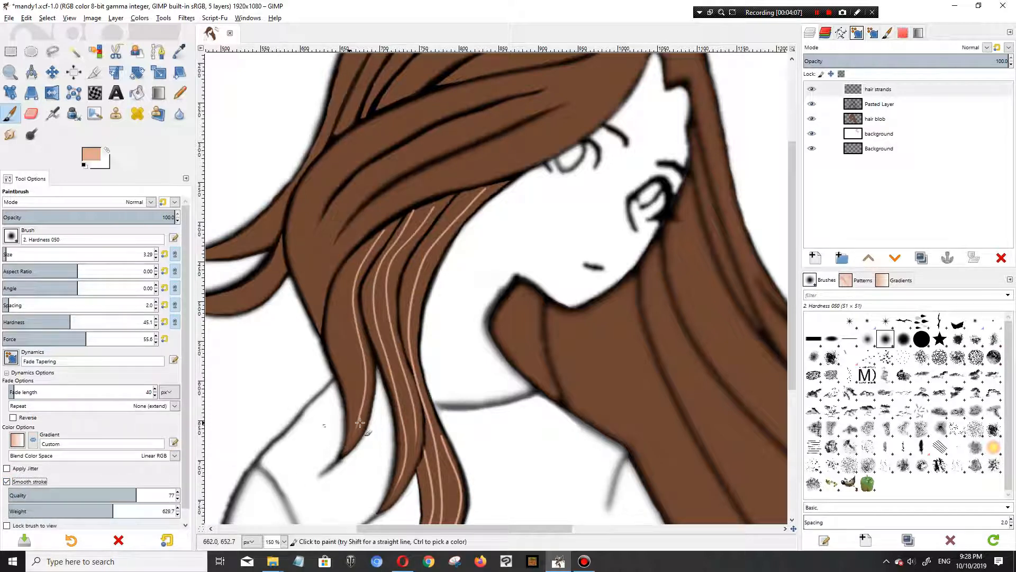
{"action": "mouse_move", "coordinate": [355, 407]}
{"action": "left_mouse_down"}
{"action": "mouse_move", "coordinate": [343, 308]}
{"action": "mouse_move", "coordinate": [351, 261]}
{"action": "left_mouse_up"}
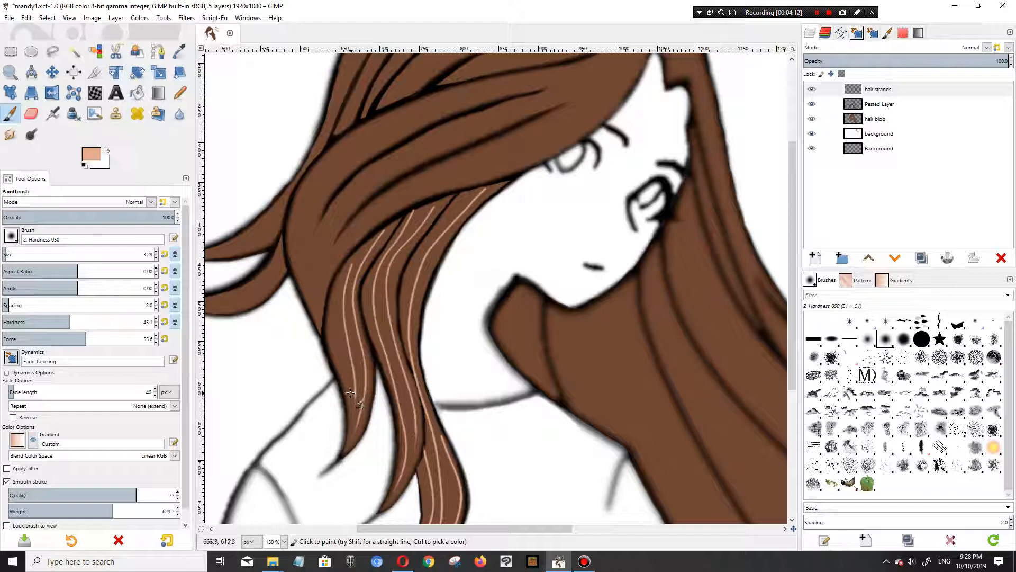
{"action": "left_click_drag", "start_coordinate": [343, 359], "coordinate": [331, 286]}
Step: Paint long thin peach strands across the swept bangs, curving from the side of the head up to the parting point
{"action": "scroll", "coordinate": [412, 377], "scroll_direction": "down", "scroll_amount": 3}
{"action": "scroll", "coordinate": [406, 368], "scroll_direction": "down", "scroll_amount": 1}
{"action": "scroll", "coordinate": [407, 368], "scroll_direction": "up", "scroll_amount": 3}
{"action": "scroll", "coordinate": [406, 368], "scroll_direction": "down", "scroll_amount": 1}
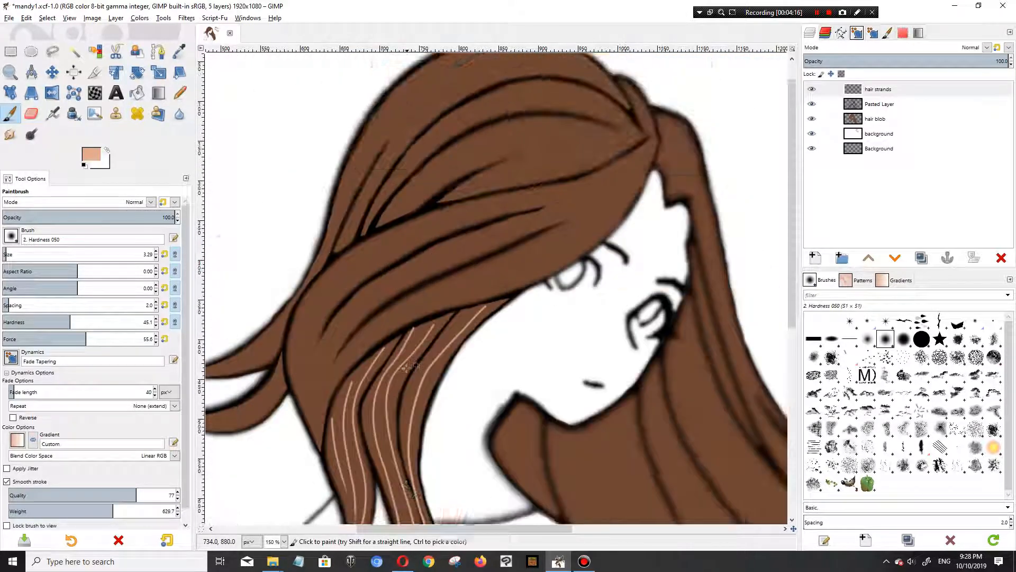
{"action": "scroll", "coordinate": [407, 368], "scroll_direction": "up", "scroll_amount": 1}
{"action": "left_click_drag", "start_coordinate": [320, 406], "coordinate": [340, 365]}
{"action": "mouse_move", "coordinate": [390, 324]}
{"action": "left_mouse_down"}
{"action": "mouse_move", "coordinate": [572, 256]}
{"action": "mouse_move", "coordinate": [650, 180]}
{"action": "left_mouse_up"}
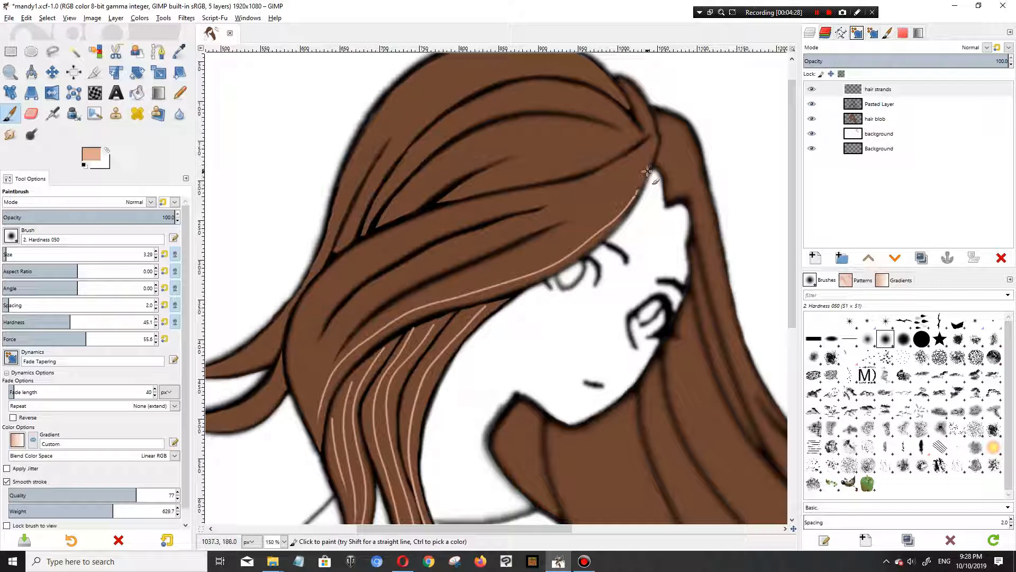
{"action": "left_click_drag", "start_coordinate": [313, 406], "coordinate": [331, 350]}
{"action": "mouse_move", "coordinate": [356, 314]}
{"action": "left_mouse_down"}
{"action": "mouse_move", "coordinate": [499, 234]}
{"action": "mouse_move", "coordinate": [616, 195]}
{"action": "mouse_move", "coordinate": [659, 135]}
{"action": "left_mouse_up"}
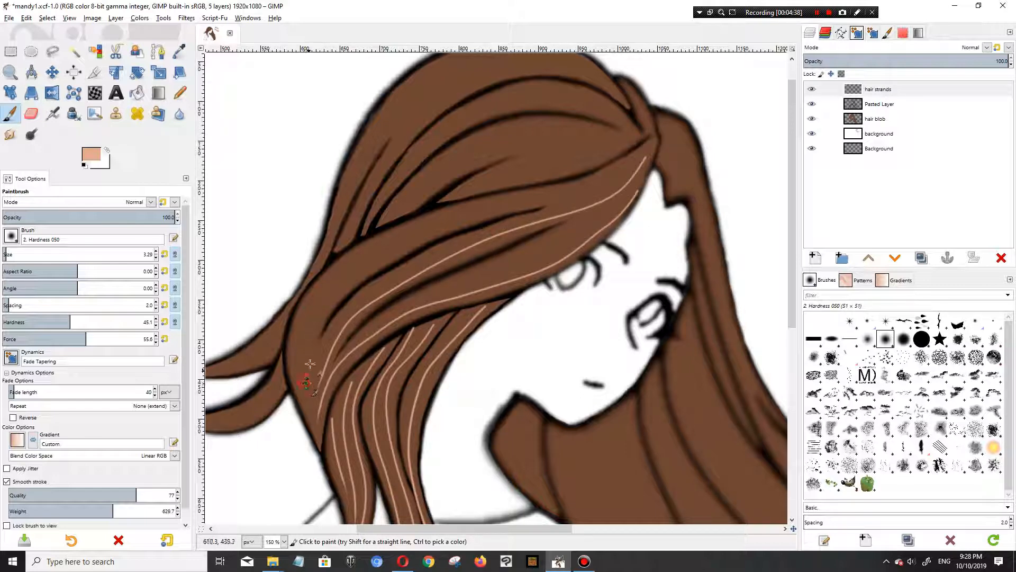
{"action": "mouse_move", "coordinate": [324, 307]}
{"action": "left_mouse_down"}
{"action": "mouse_move", "coordinate": [350, 275]}
{"action": "mouse_move", "coordinate": [416, 235]}
{"action": "mouse_move", "coordinate": [614, 170]}
{"action": "mouse_move", "coordinate": [650, 142]}
{"action": "left_mouse_up"}
Step: Paint two thin peach strands along the lower flyaway lock behind the head, curving from its tip toward the main hair
{"action": "scroll", "coordinate": [474, 277], "scroll_direction": "down", "scroll_amount": 1, "text": "ctrl"}
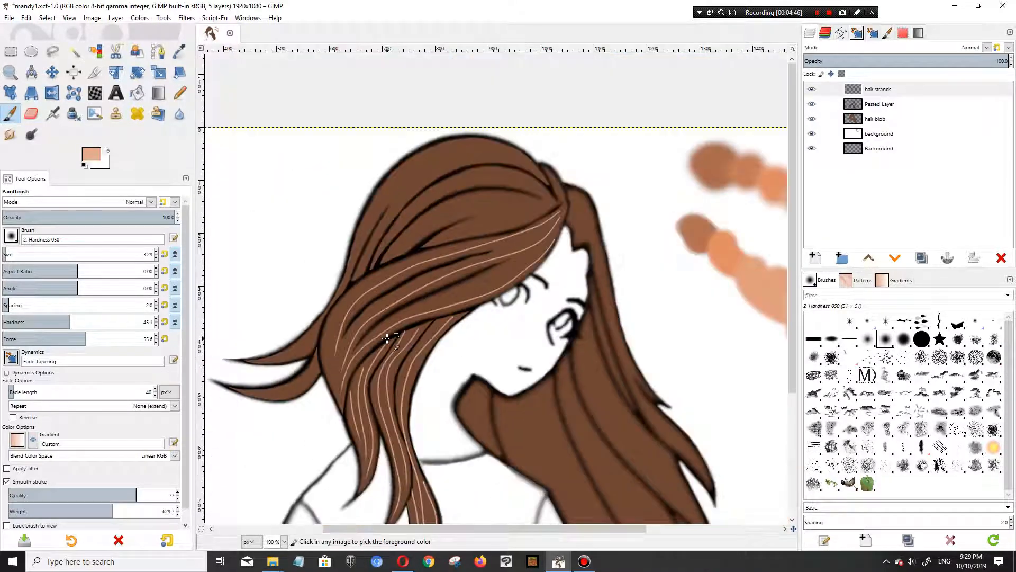
{"action": "mouse_move", "coordinate": [238, 390]}
{"action": "left_mouse_down"}
{"action": "mouse_move", "coordinate": [294, 386]}
{"action": "mouse_move", "coordinate": [321, 357]}
{"action": "left_mouse_up"}
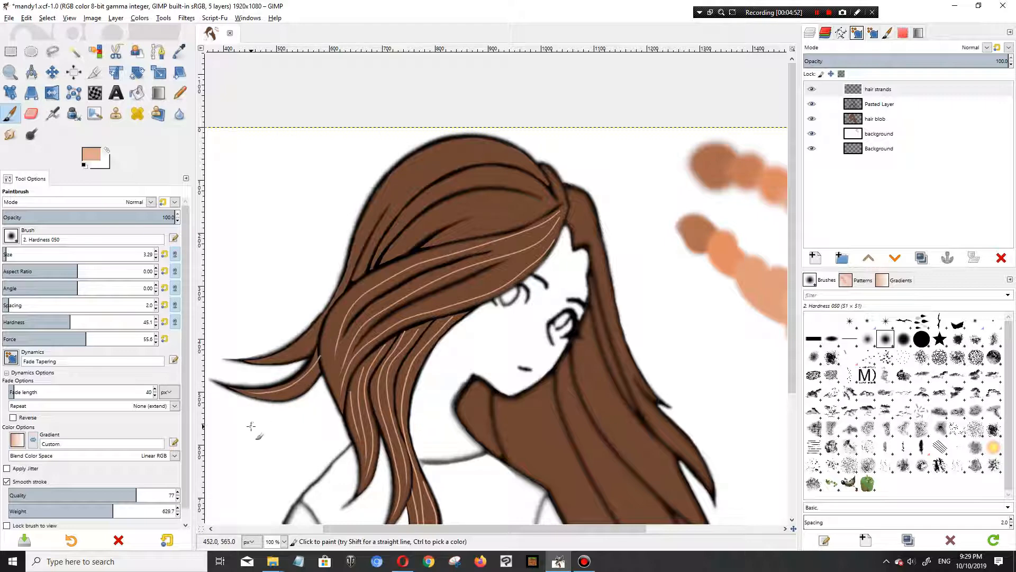
{"action": "left_click_drag", "start_coordinate": [272, 396], "coordinate": [303, 382]}
Step: Erase the ends of the lower flyaway strands that cross the outline into the bangs, using the Eraser at size 3.29
{"action": "scroll", "coordinate": [338, 343], "scroll_direction": "up", "scroll_amount": 3}
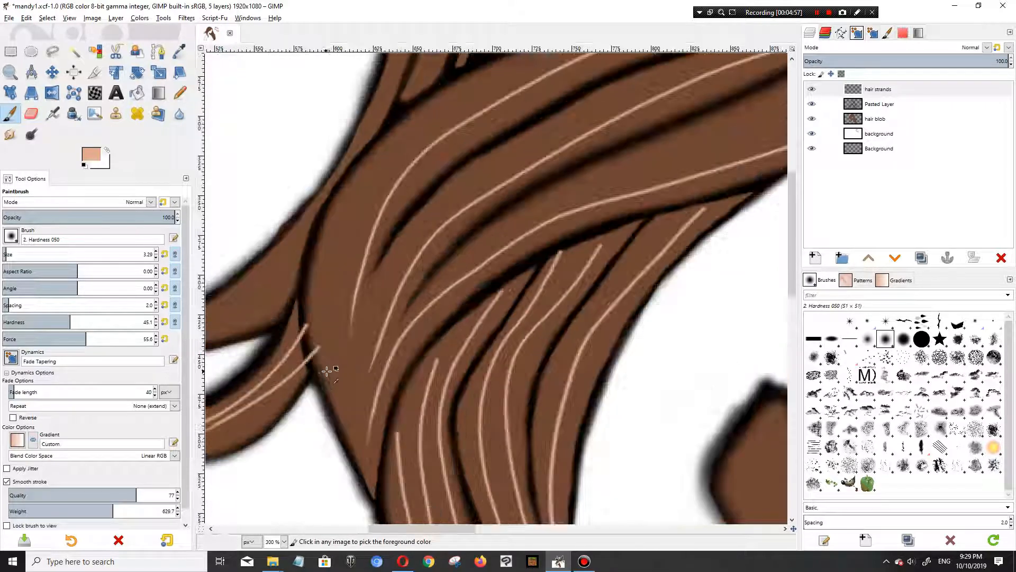
{"action": "left_click", "coordinate": [31, 115]}
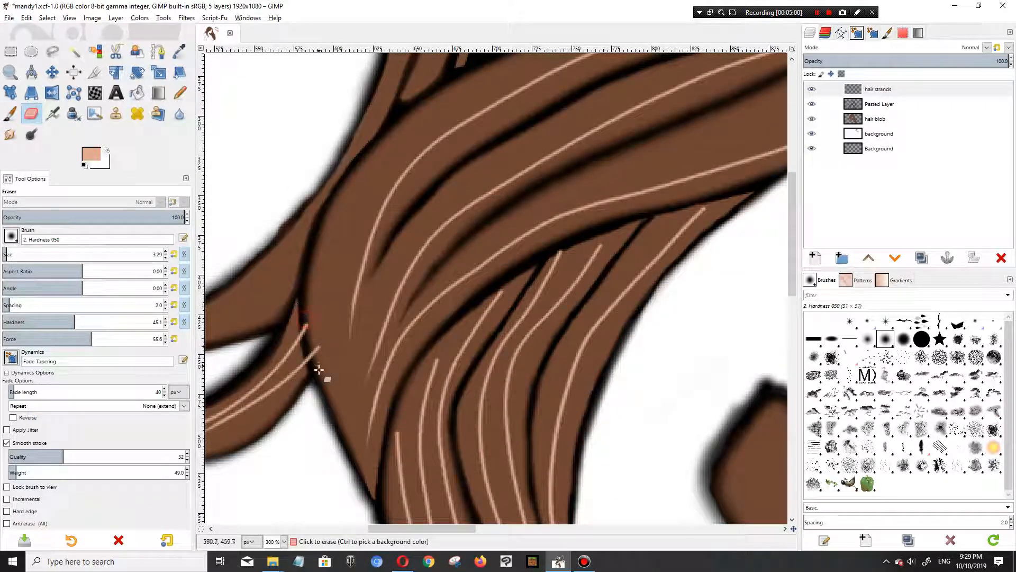
{"action": "left_click_drag", "start_coordinate": [306, 308], "coordinate": [307, 370]}
{"action": "left_click_drag", "start_coordinate": [307, 323], "coordinate": [310, 379]}
{"action": "left_click_drag", "start_coordinate": [302, 327], "coordinate": [306, 364]}
{"action": "left_click_drag", "start_coordinate": [304, 307], "coordinate": [304, 338]}
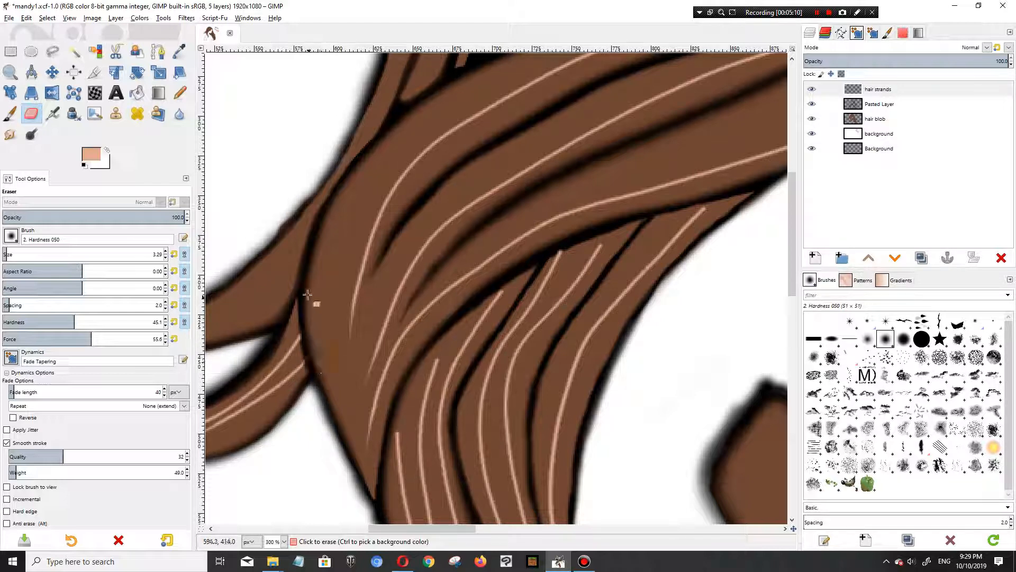
Step: Paint two thin peach strands along the upper flyaway lock with the Paintbrush, following its curve toward the head
{"action": "scroll", "coordinate": [317, 356], "scroll_direction": "down", "scroll_amount": 2}
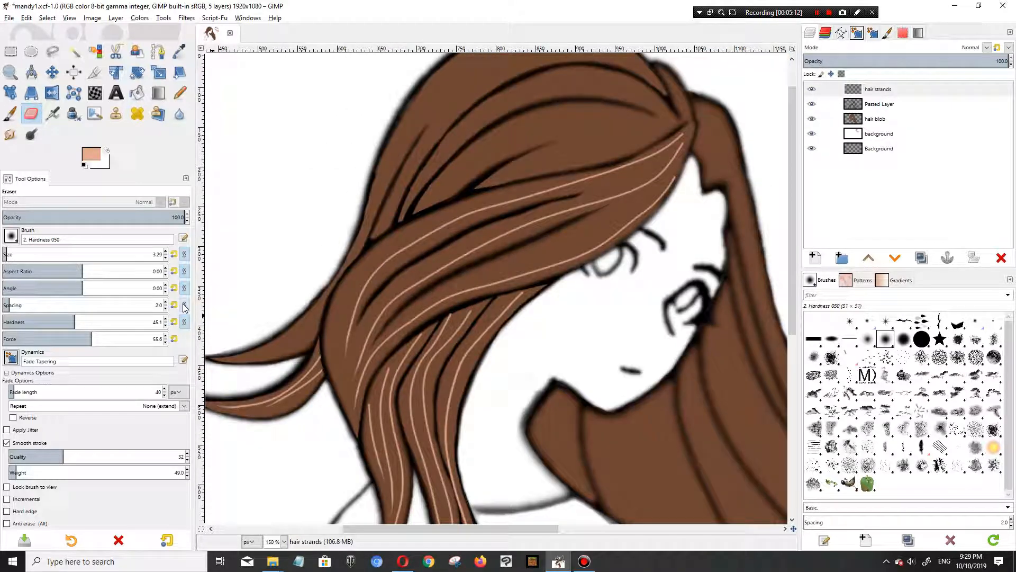
{"action": "left_click", "coordinate": [10, 114]}
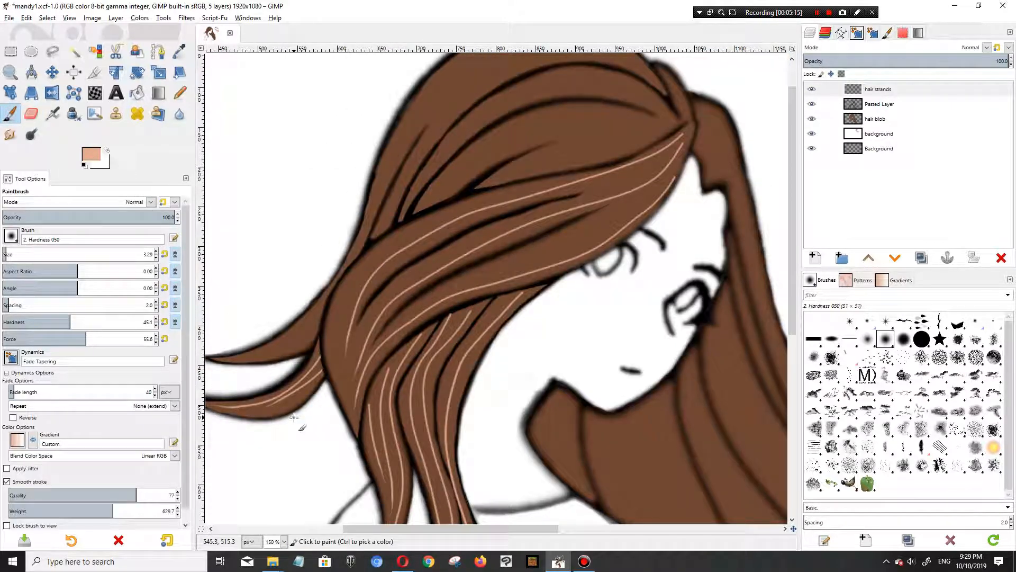
{"action": "mouse_move", "coordinate": [226, 359]}
{"action": "left_mouse_down"}
{"action": "mouse_move", "coordinate": [289, 348]}
{"action": "mouse_move", "coordinate": [337, 306]}
{"action": "left_mouse_up"}
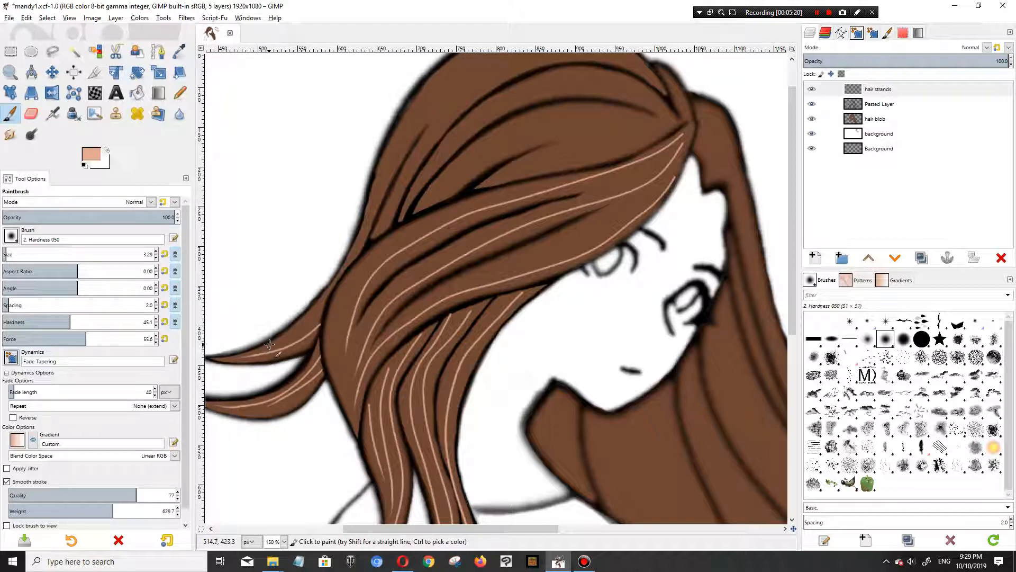
{"action": "mouse_move", "coordinate": [271, 343]}
{"action": "left_mouse_down"}
{"action": "mouse_move", "coordinate": [312, 324]}
{"action": "mouse_move", "coordinate": [329, 291]}
{"action": "left_mouse_up"}
Step: Paint two long peach strands over the topmost crown lock, arching from the back of the head to the parting
{"action": "scroll", "coordinate": [337, 276], "scroll_direction": "up", "scroll_amount": 2}
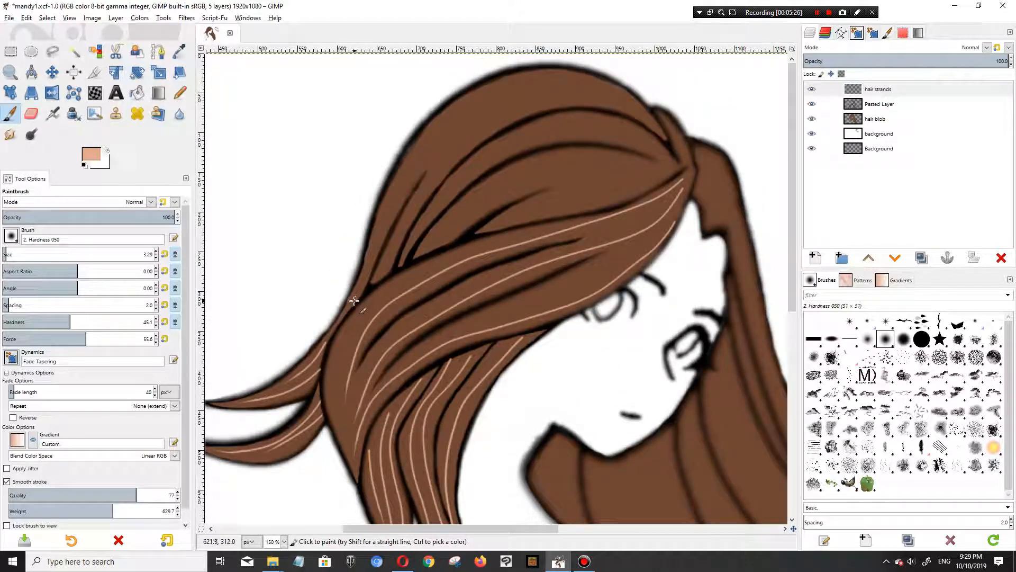
{"action": "mouse_move", "coordinate": [352, 297]}
{"action": "left_mouse_down"}
{"action": "mouse_move", "coordinate": [406, 171]}
{"action": "mouse_move", "coordinate": [435, 135]}
{"action": "left_mouse_up"}
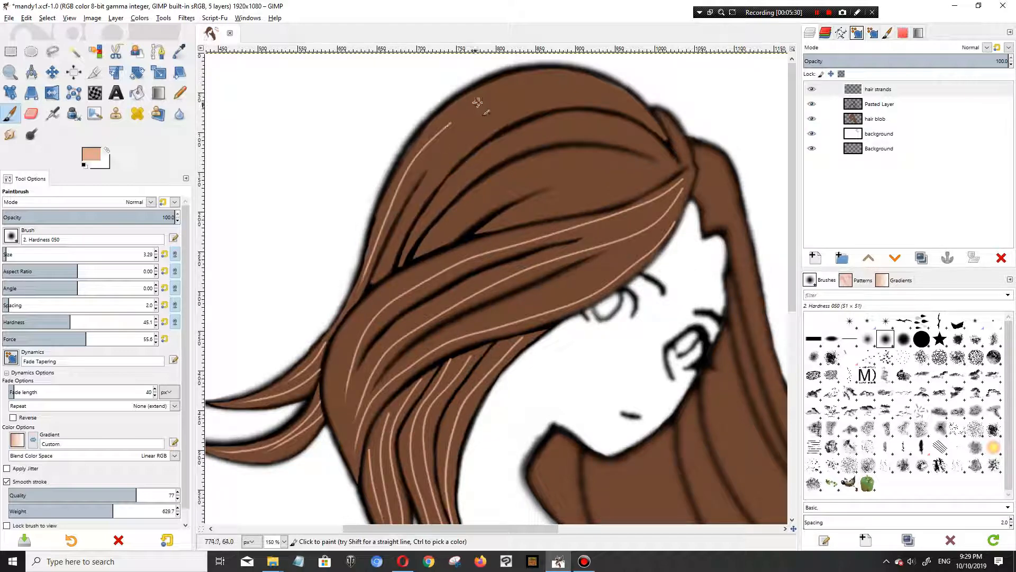
{"action": "mouse_move", "coordinate": [506, 84]}
{"action": "left_mouse_down"}
{"action": "mouse_move", "coordinate": [575, 78]}
{"action": "mouse_move", "coordinate": [648, 109]}
{"action": "mouse_move", "coordinate": [664, 128]}
{"action": "left_mouse_up"}
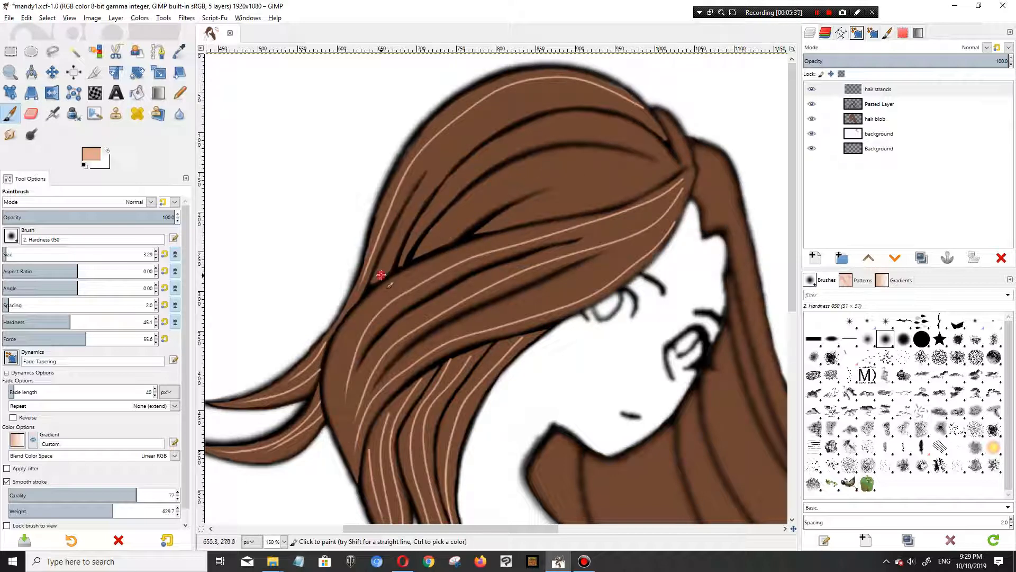
{"action": "mouse_move", "coordinate": [396, 241]}
{"action": "left_mouse_down"}
{"action": "mouse_move", "coordinate": [431, 169]}
{"action": "mouse_move", "coordinate": [478, 118]}
{"action": "left_mouse_up"}
{"action": "key", "text": "ctrl+z"}
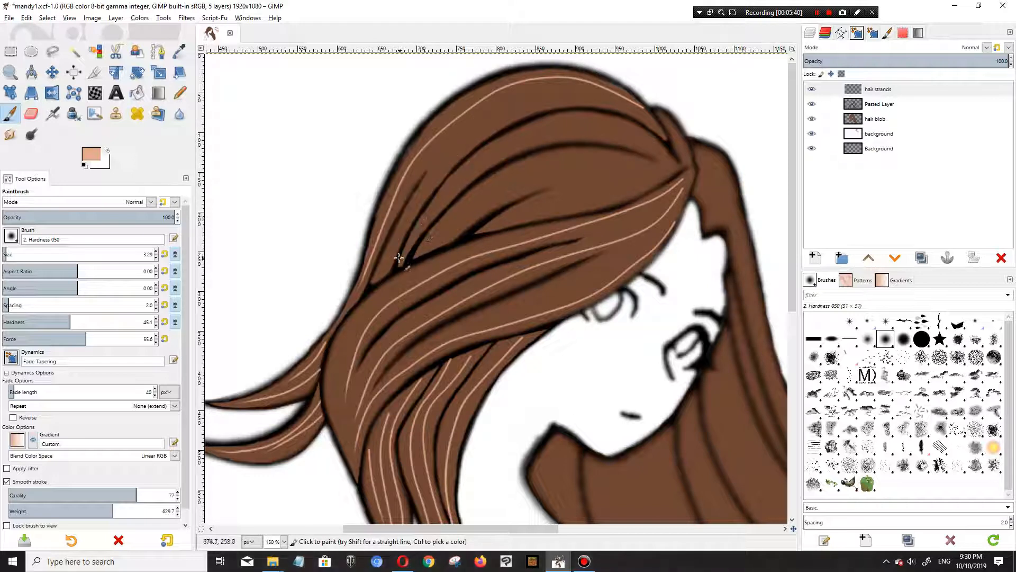
{"action": "mouse_move", "coordinate": [389, 266]}
{"action": "left_mouse_down"}
{"action": "mouse_move", "coordinate": [461, 146]}
{"action": "mouse_move", "coordinate": [524, 99]}
{"action": "mouse_move", "coordinate": [581, 94]}
{"action": "mouse_move", "coordinate": [676, 142]}
{"action": "left_mouse_up"}
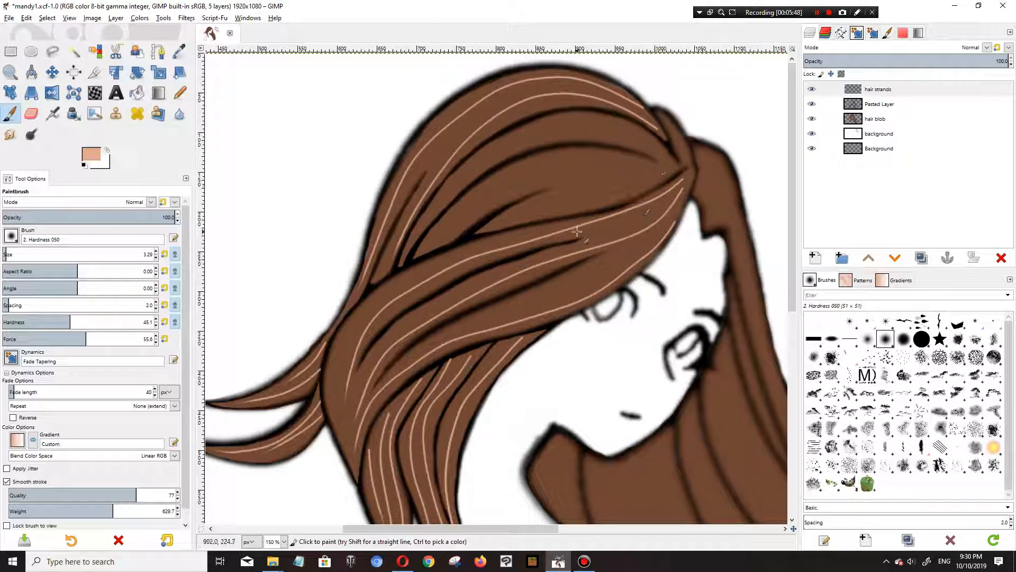
Step: Draw a four-point curved path along the second crown lock up to the parting and convert it to a selection
{"action": "left_click", "coordinate": [160, 54]}
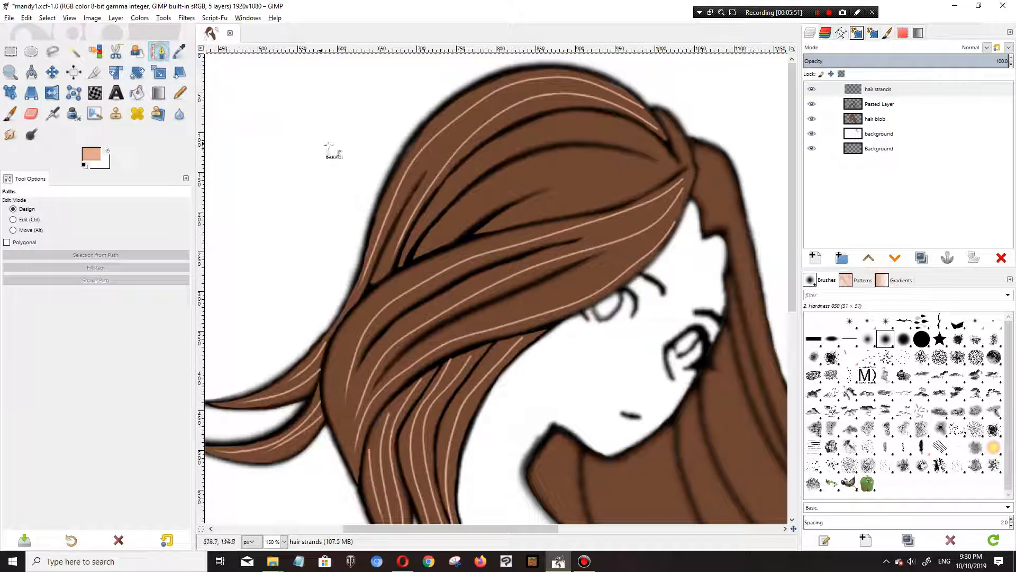
{"action": "left_click", "coordinate": [406, 253]}
{"action": "left_click_drag", "start_coordinate": [484, 161], "coordinate": [509, 143]}
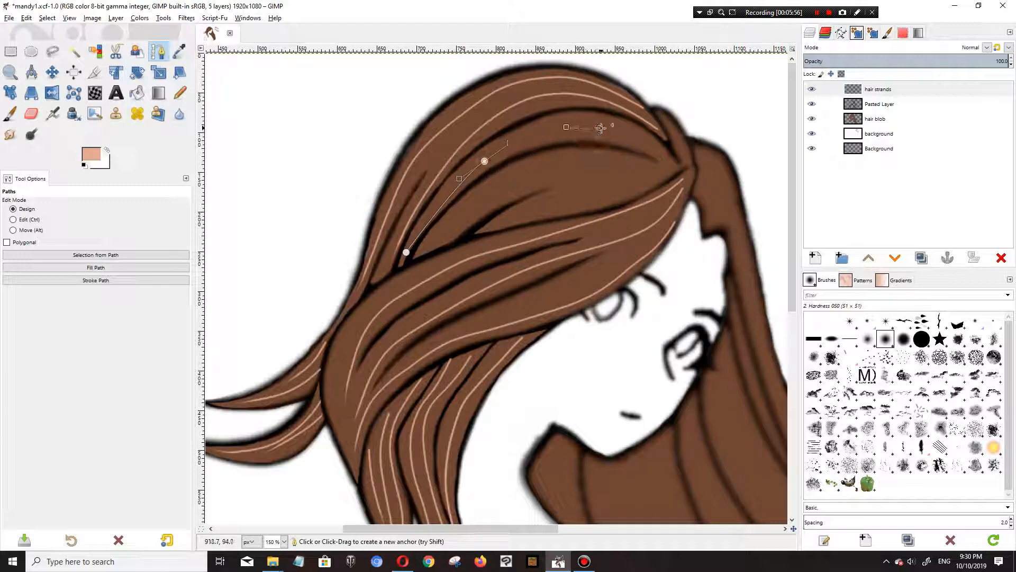
{"action": "left_click_drag", "start_coordinate": [614, 129], "coordinate": [627, 127]}
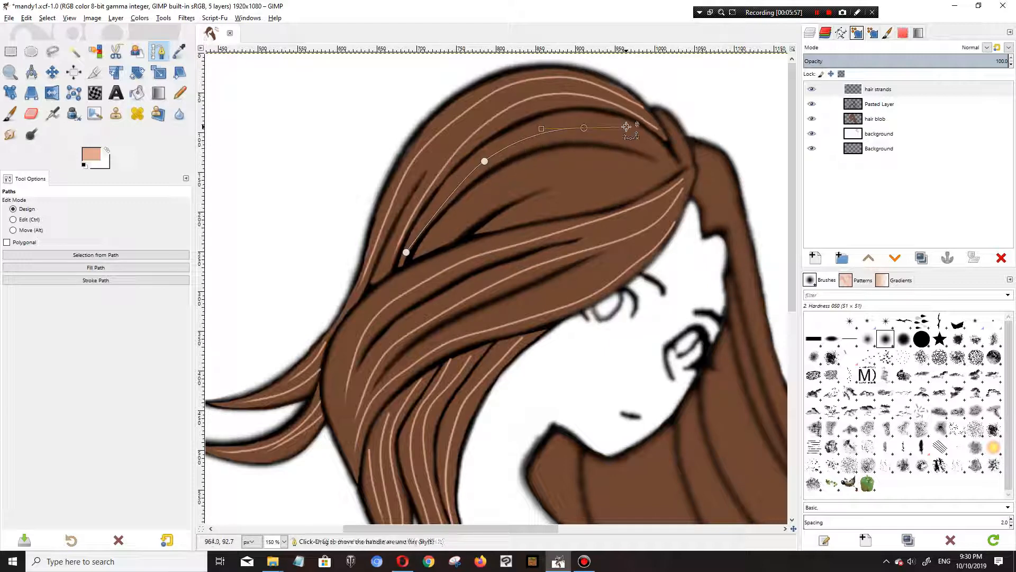
{"action": "left_click", "coordinate": [668, 159]}
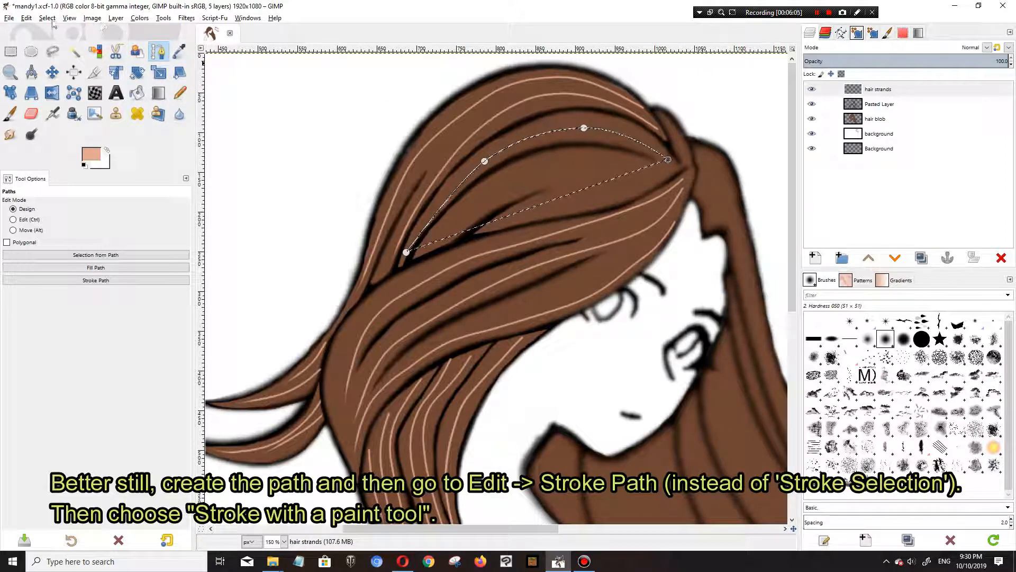
Step: Try filling the selection with the foreground color, and undo the fill
{"action": "left_click", "coordinate": [26, 18]}
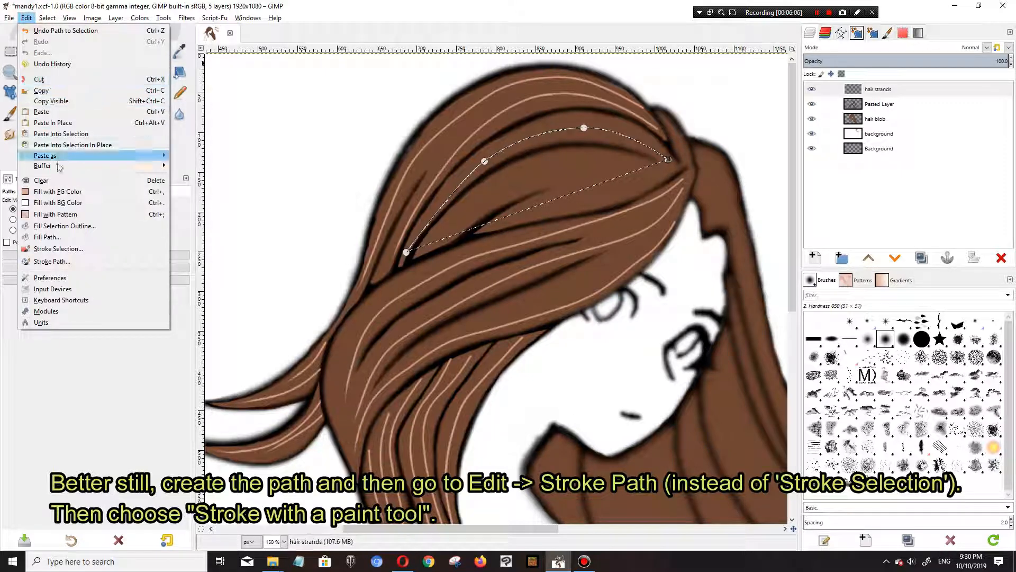
{"action": "left_click", "coordinate": [67, 194]}
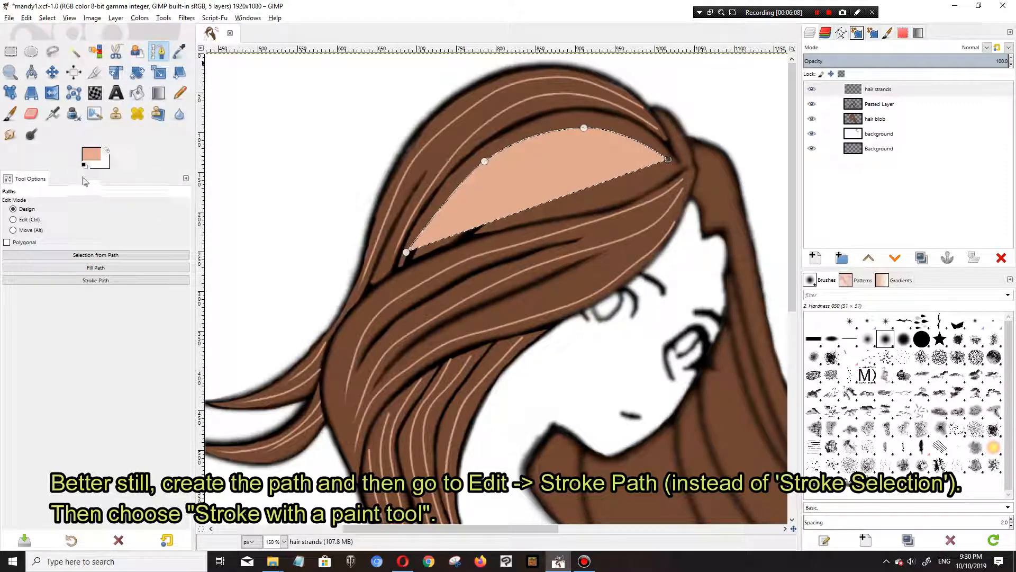
{"action": "key", "text": "ctrl+z"}
Step: Stroke the selection with the Paintbrush as the paint tool, without emulating brush dynamics, and clear the selection
{"action": "left_click", "coordinate": [27, 18]}
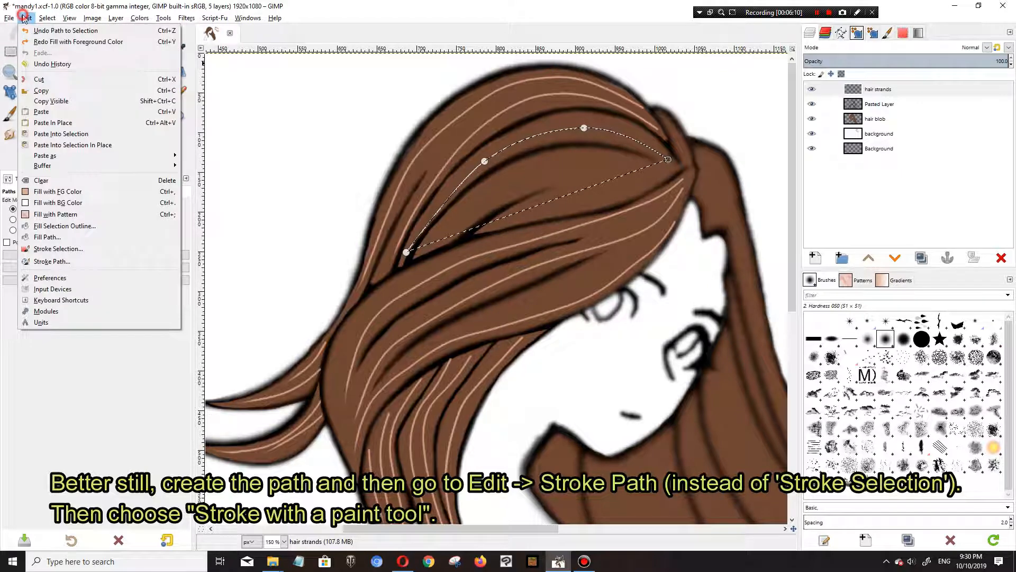
{"action": "left_click", "coordinate": [81, 247]}
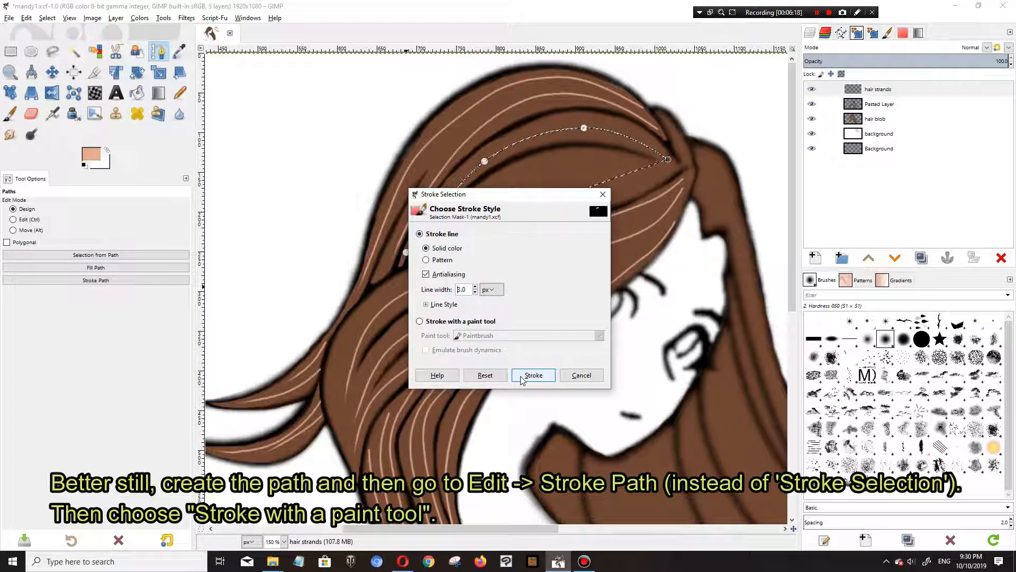
{"action": "left_click", "coordinate": [484, 324]}
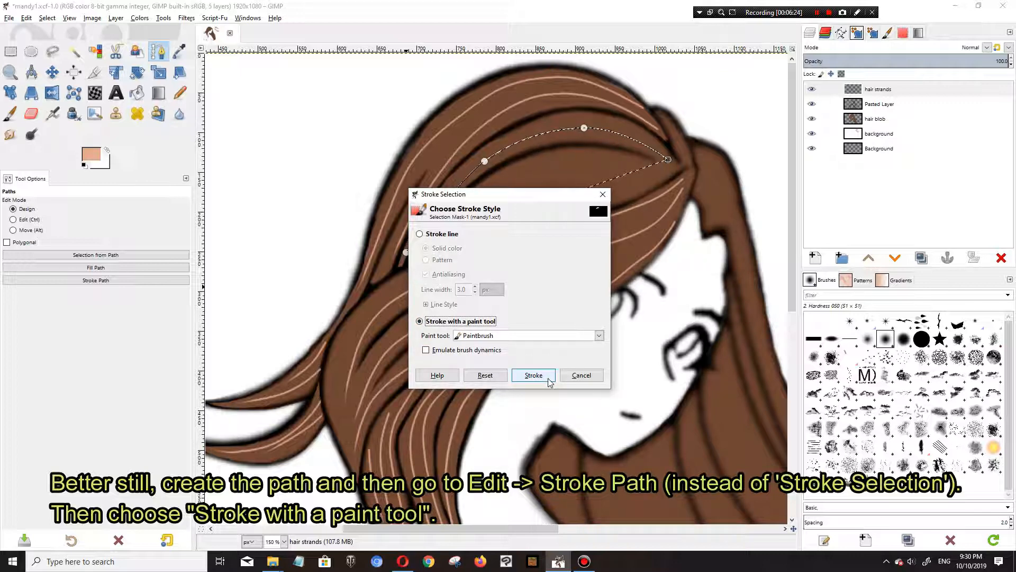
{"action": "left_click", "coordinate": [533, 376]}
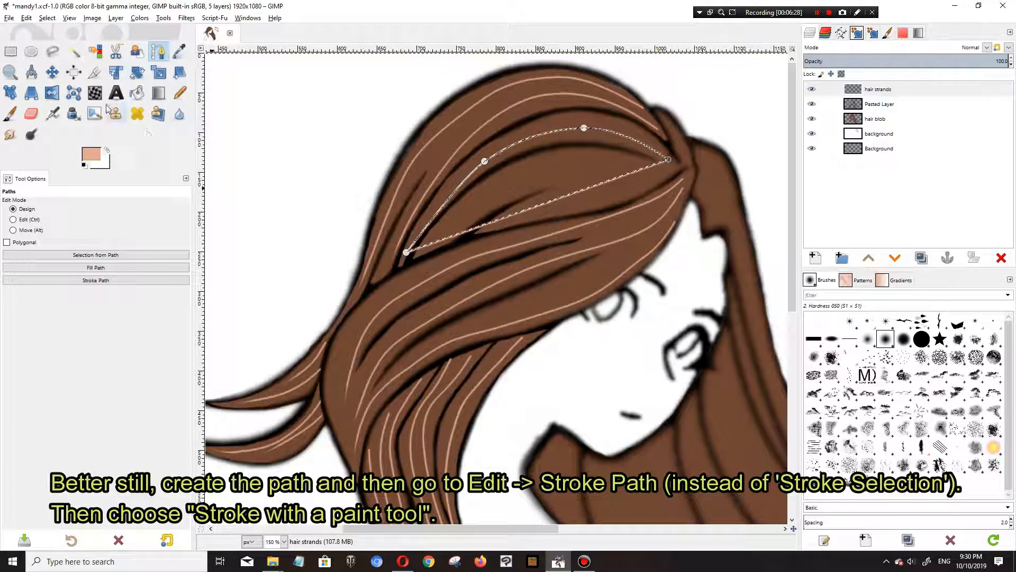
{"action": "left_click", "coordinate": [48, 19]}
{"action": "left_click", "coordinate": [59, 42]}
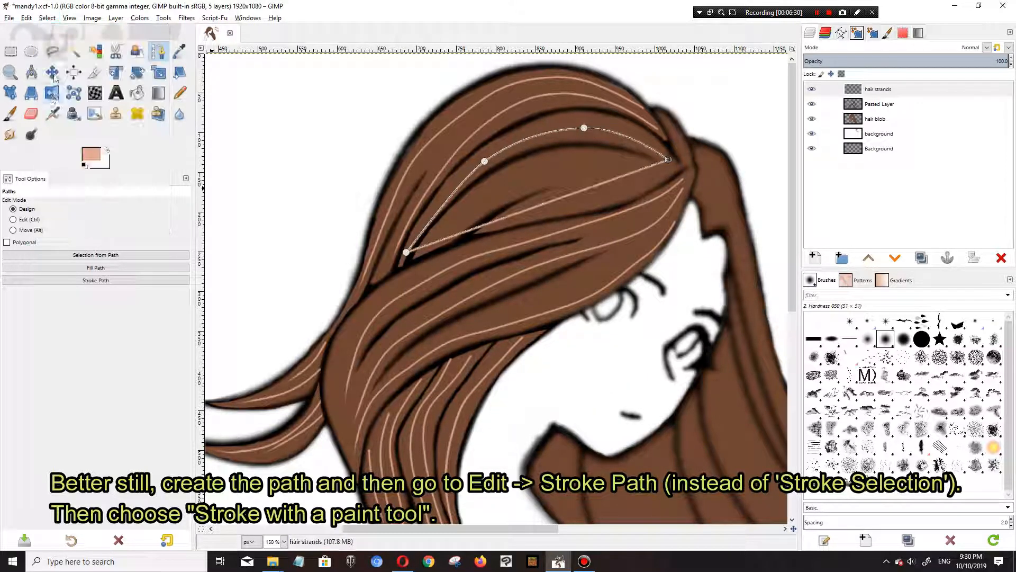
Step: Erase the straight closing line of the stroked shape with the Eraser at size 23.92, leaving only the curved crown strand
{"action": "left_click", "coordinate": [31, 114]}
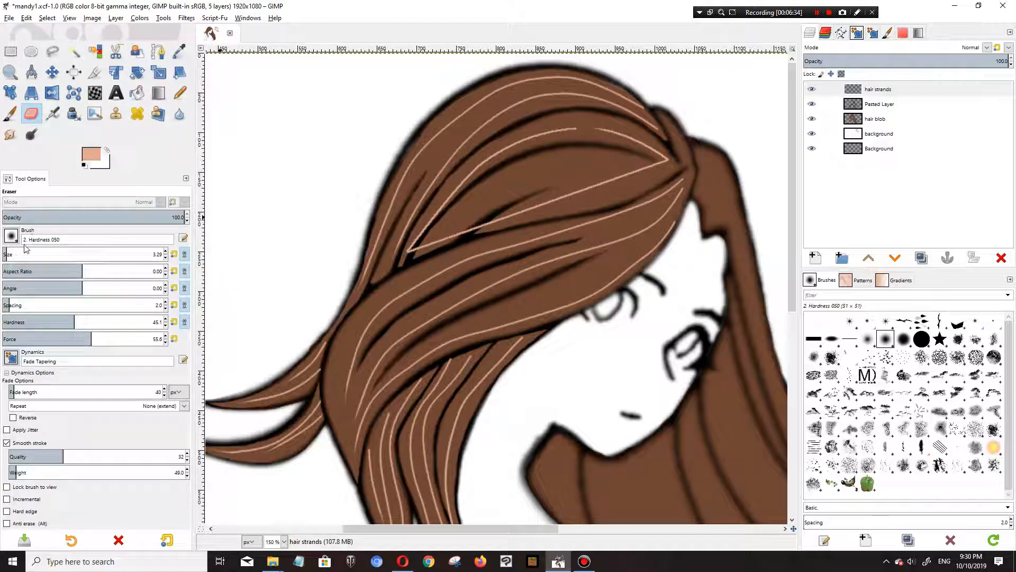
{"action": "left_click_drag", "start_coordinate": [8, 255], "coordinate": [19, 253]}
{"action": "mouse_move", "coordinate": [426, 240]}
{"action": "left_mouse_down"}
{"action": "mouse_move", "coordinate": [557, 200]}
{"action": "mouse_move", "coordinate": [503, 232]}
{"action": "mouse_move", "coordinate": [658, 164]}
{"action": "mouse_move", "coordinate": [668, 169]}
{"action": "left_mouse_up"}
{"action": "mouse_move", "coordinate": [469, 236]}
{"action": "left_mouse_down"}
{"action": "mouse_move", "coordinate": [423, 251]}
{"action": "mouse_move", "coordinate": [413, 279]}
{"action": "mouse_move", "coordinate": [403, 268]}
{"action": "left_mouse_up"}
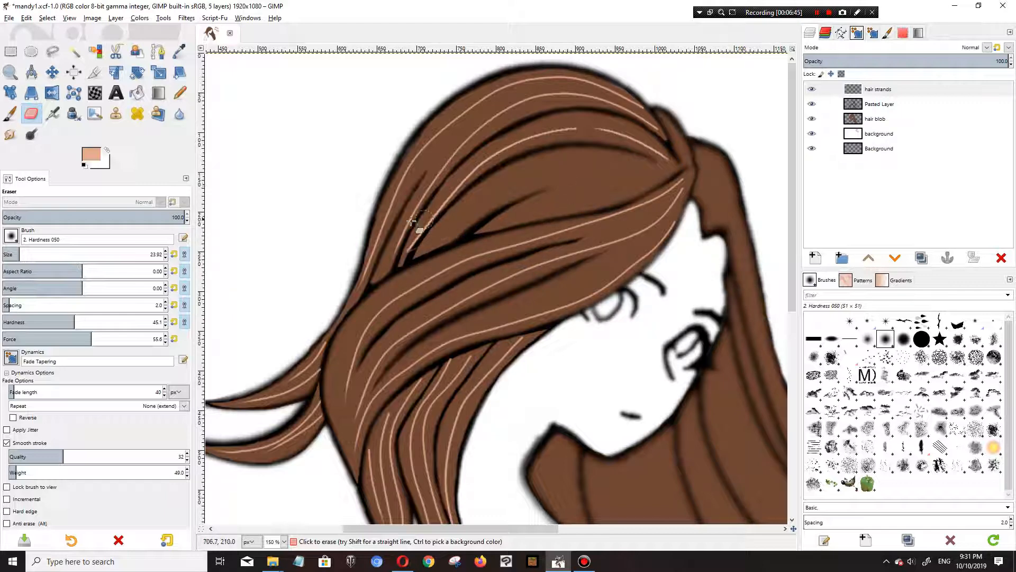
Step: Set the Paintbrush size to 3.29 and paint a thin peach strand along the middle crown lock toward the parting
{"action": "left_click", "coordinate": [9, 115]}
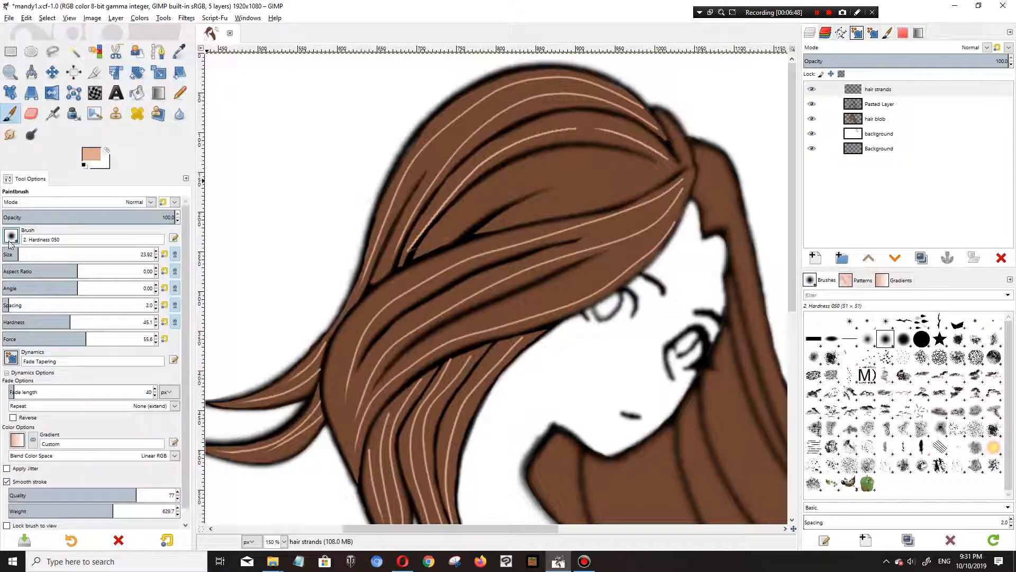
{"action": "left_click_drag", "start_coordinate": [17, 254], "coordinate": [6, 255]}
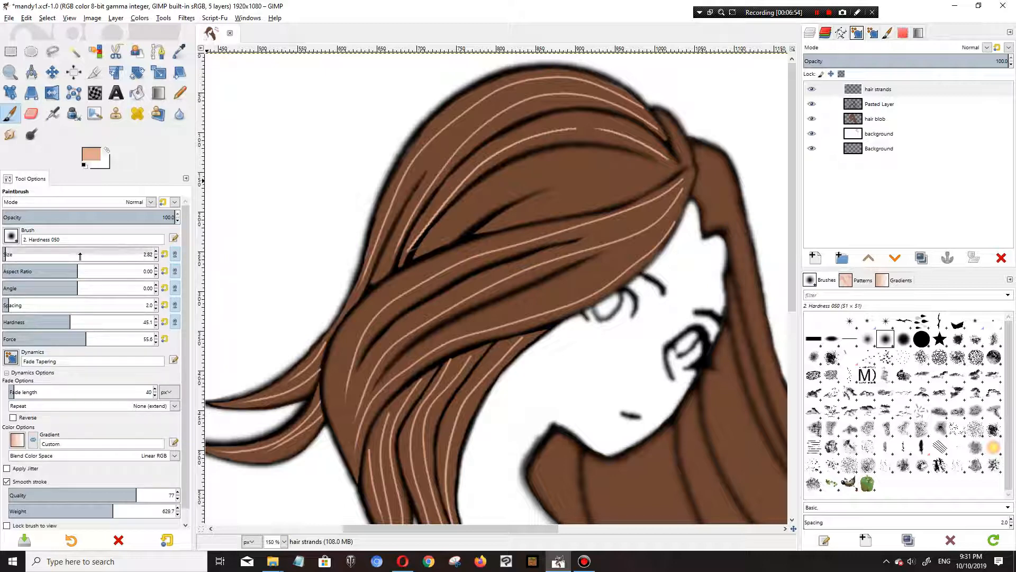
{"action": "left_click_drag", "start_coordinate": [7, 254], "coordinate": [8, 255]}
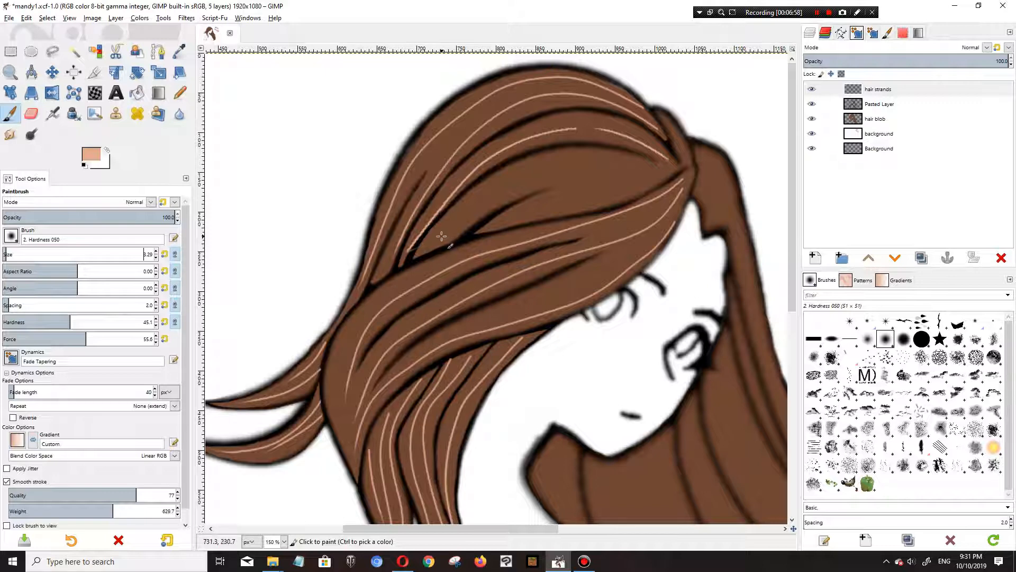
{"action": "mouse_move", "coordinate": [503, 197]}
{"action": "left_mouse_down"}
{"action": "mouse_move", "coordinate": [535, 177]}
{"action": "mouse_move", "coordinate": [599, 163]}
{"action": "mouse_move", "coordinate": [660, 172]}
{"action": "left_mouse_up"}
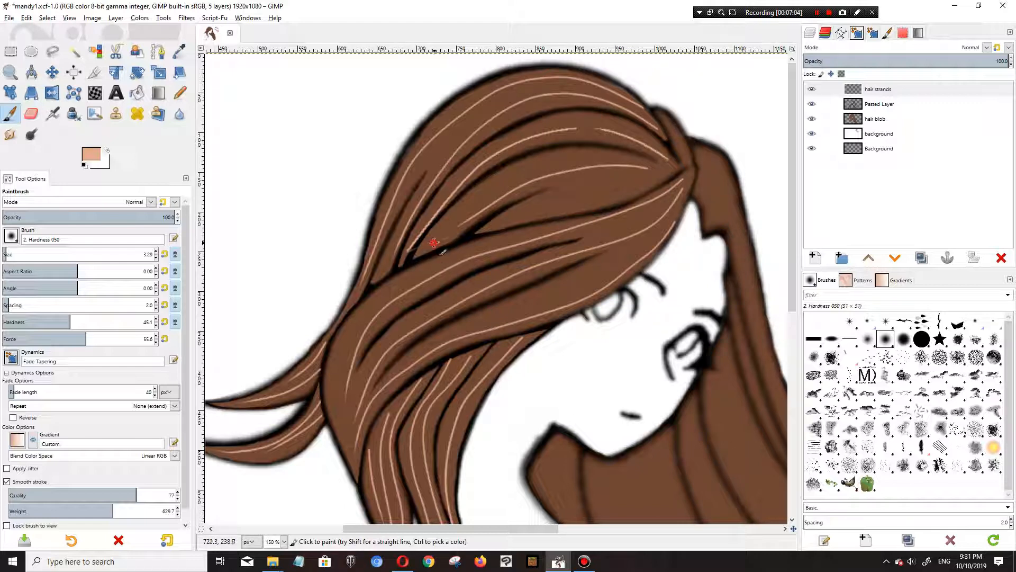
Step: Paint thin peach strands along the crown locks toward the parting, including short strands in the lower crown lock
{"action": "left_click_drag", "start_coordinate": [533, 164], "coordinate": [650, 158]}
{"action": "left_click_drag", "start_coordinate": [510, 220], "coordinate": [545, 210]}
{"action": "left_click_drag", "start_coordinate": [652, 177], "coordinate": [659, 172]}
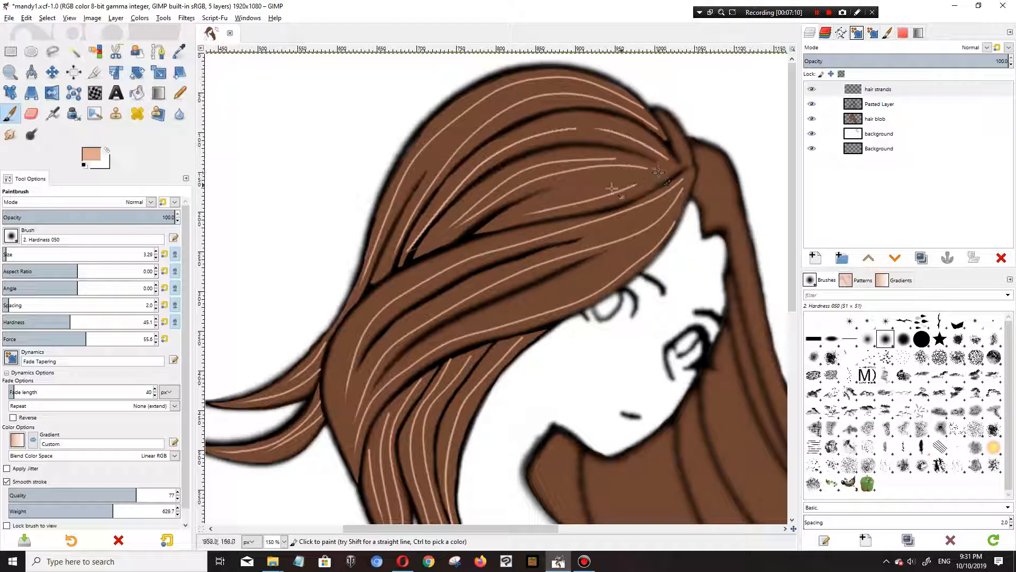
{"action": "left_click_drag", "start_coordinate": [619, 179], "coordinate": [635, 175]}
Step: Paint thin peach strands down the short lock beside the neck, from the jawline toward the collar
{"action": "scroll", "coordinate": [570, 287], "scroll_direction": "down", "scroll_amount": 2}
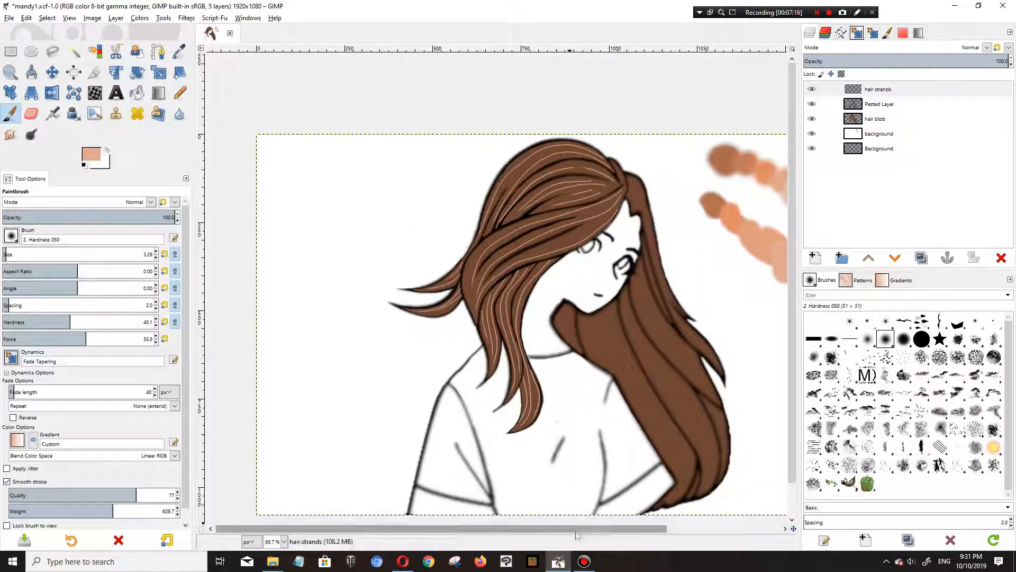
{"action": "left_click_drag", "start_coordinate": [596, 530], "coordinate": [662, 531]}
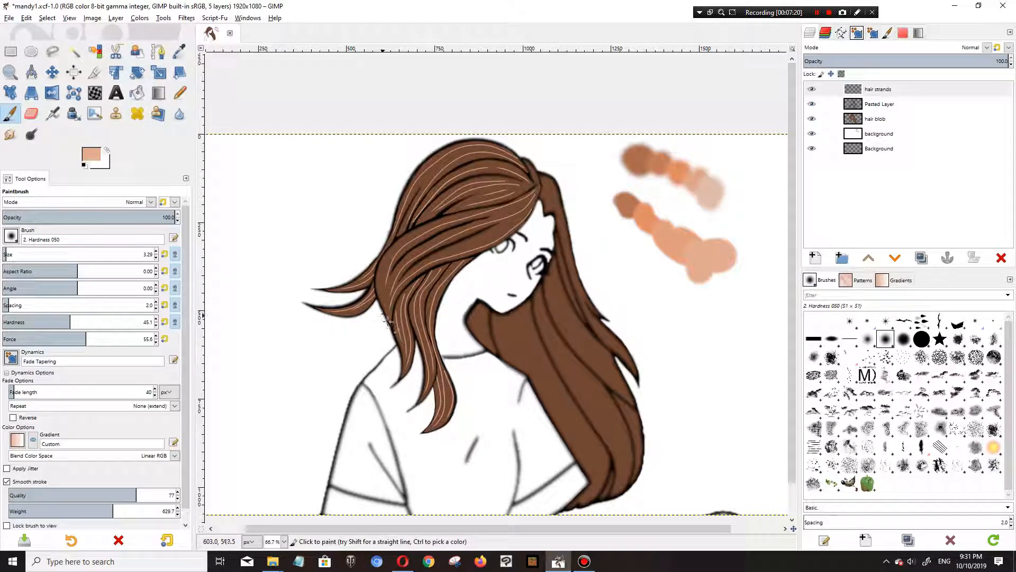
{"action": "scroll", "coordinate": [527, 360], "scroll_direction": "up", "scroll_amount": 2}
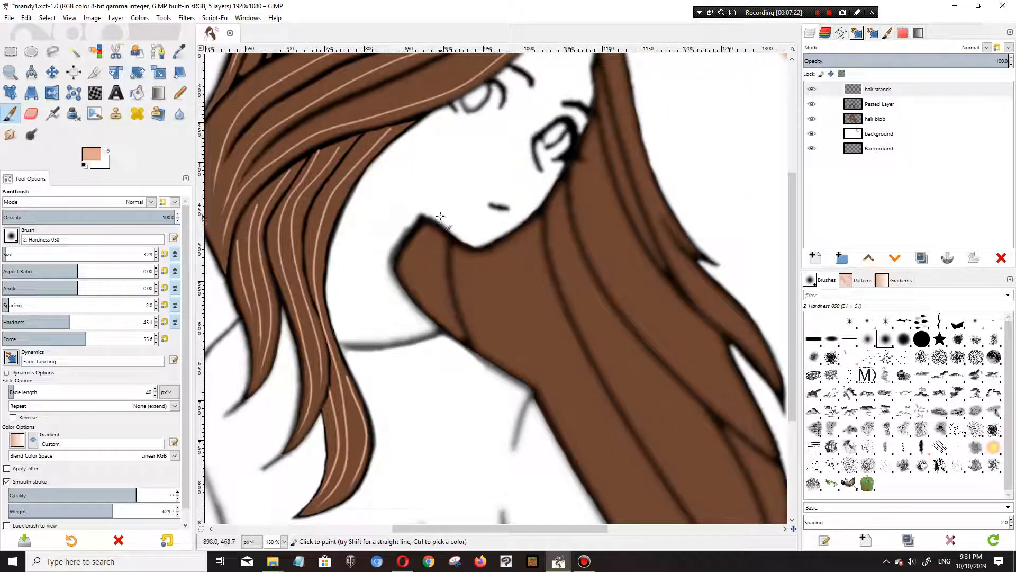
{"action": "left_click_drag", "start_coordinate": [446, 222], "coordinate": [457, 343]}
{"action": "left_click_drag", "start_coordinate": [424, 215], "coordinate": [425, 328]}
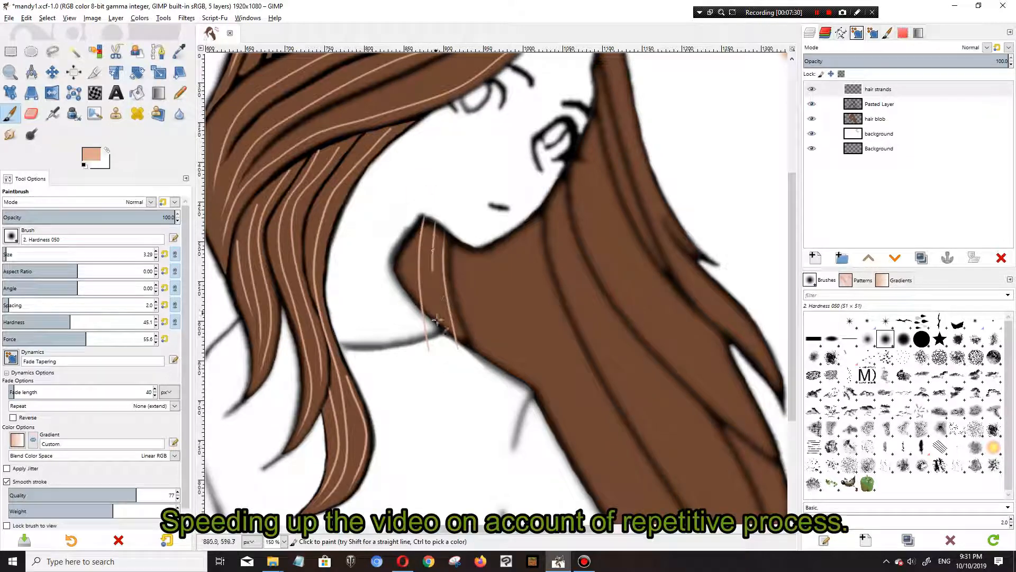
Step: Paint long peach strands up the inner locks of the back hair, from the lower tips toward the chin
{"action": "scroll", "coordinate": [624, 509], "scroll_direction": "down", "scroll_amount": 5}
{"action": "mouse_move", "coordinate": [659, 486]}
{"action": "left_mouse_down"}
{"action": "mouse_move", "coordinate": [495, 114]}
{"action": "mouse_move", "coordinate": [487, 72]}
{"action": "left_mouse_up"}
{"action": "mouse_move", "coordinate": [671, 488]}
{"action": "left_mouse_down"}
{"action": "mouse_move", "coordinate": [569, 198]}
{"action": "mouse_move", "coordinate": [492, 69]}
{"action": "left_mouse_up"}
{"action": "left_click_drag", "start_coordinate": [709, 431], "coordinate": [511, 52]}
{"action": "left_click_drag", "start_coordinate": [519, 231], "coordinate": [466, 94]}
{"action": "scroll", "coordinate": [642, 370], "scroll_direction": "down", "scroll_amount": 2}
{"action": "scroll", "coordinate": [646, 410], "scroll_direction": "up", "scroll_amount": 1}
{"action": "left_click_drag", "start_coordinate": [709, 418], "coordinate": [587, 130]}
{"action": "left_click_drag", "start_coordinate": [715, 364], "coordinate": [637, 217]}
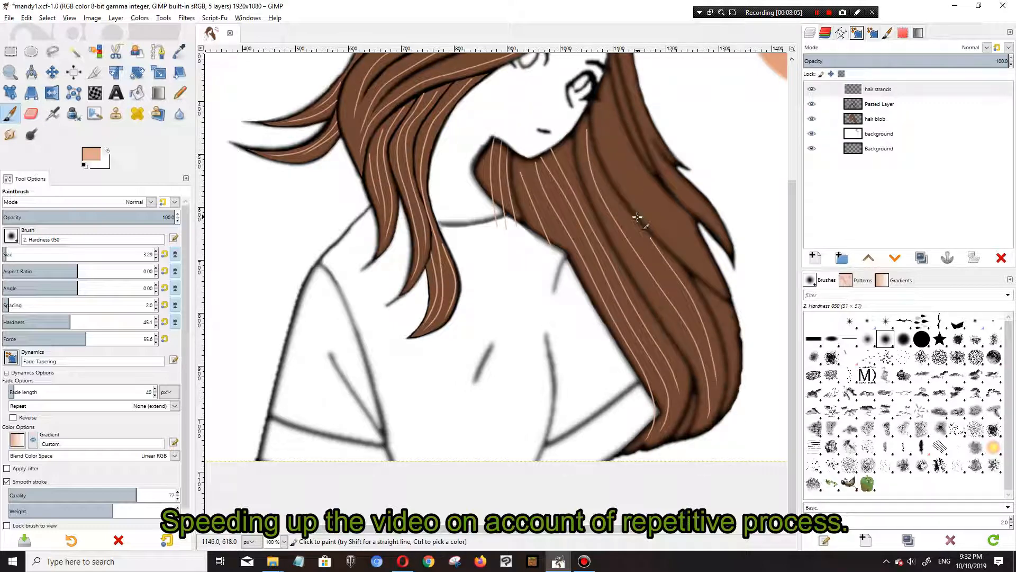
Step: Paint peach strands along the back hair's lower outer edge and up the lock beside the cheek, redoing one misplaced stroke
{"action": "left_click_drag", "start_coordinate": [724, 333], "coordinate": [721, 293]}
{"action": "key", "text": "ctrl+z"}
{"action": "left_click_drag", "start_coordinate": [733, 398], "coordinate": [722, 312]}
{"action": "scroll", "coordinate": [682, 417], "scroll_direction": "up", "scroll_amount": 3}
{"action": "left_click_drag", "start_coordinate": [650, 326], "coordinate": [596, 218]}
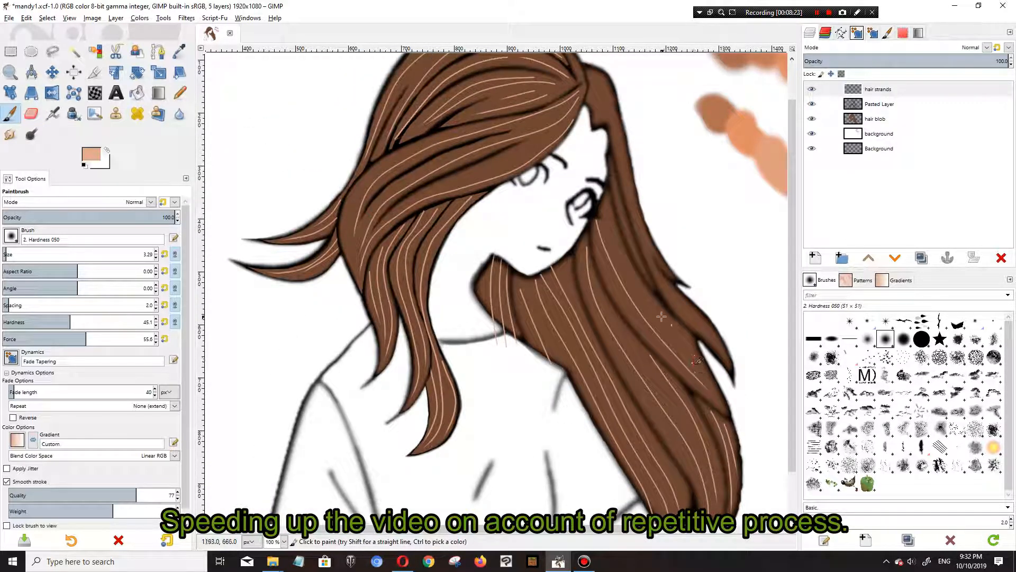
Step: Paint long peach strands up the outer back locks running alongside the face
{"action": "scroll", "coordinate": [721, 400], "scroll_direction": "up", "scroll_amount": 1}
{"action": "mouse_move", "coordinate": [703, 373]}
{"action": "left_mouse_down"}
{"action": "mouse_move", "coordinate": [614, 175]}
{"action": "mouse_move", "coordinate": [594, 165]}
{"action": "left_mouse_up"}
{"action": "scroll", "coordinate": [631, 190], "scroll_direction": "up", "scroll_amount": 1}
{"action": "mouse_move", "coordinate": [644, 324]}
{"action": "left_mouse_down"}
{"action": "mouse_move", "coordinate": [620, 274]}
{"action": "mouse_move", "coordinate": [590, 121]}
{"action": "left_mouse_up"}
Step: Paint short peach strands in the small locks behind the parting and erase the stray end over the outline
{"action": "scroll", "coordinate": [553, 159], "scroll_direction": "up", "scroll_amount": 2}
{"action": "mouse_move", "coordinate": [536, 173]}
{"action": "left_mouse_down"}
{"action": "mouse_move", "coordinate": [560, 219]}
{"action": "mouse_move", "coordinate": [552, 270]}
{"action": "left_mouse_up"}
{"action": "left_click_drag", "start_coordinate": [529, 203], "coordinate": [552, 267]}
{"action": "left_click_drag", "start_coordinate": [559, 165], "coordinate": [568, 233]}
{"action": "key", "text": "shift+e"}
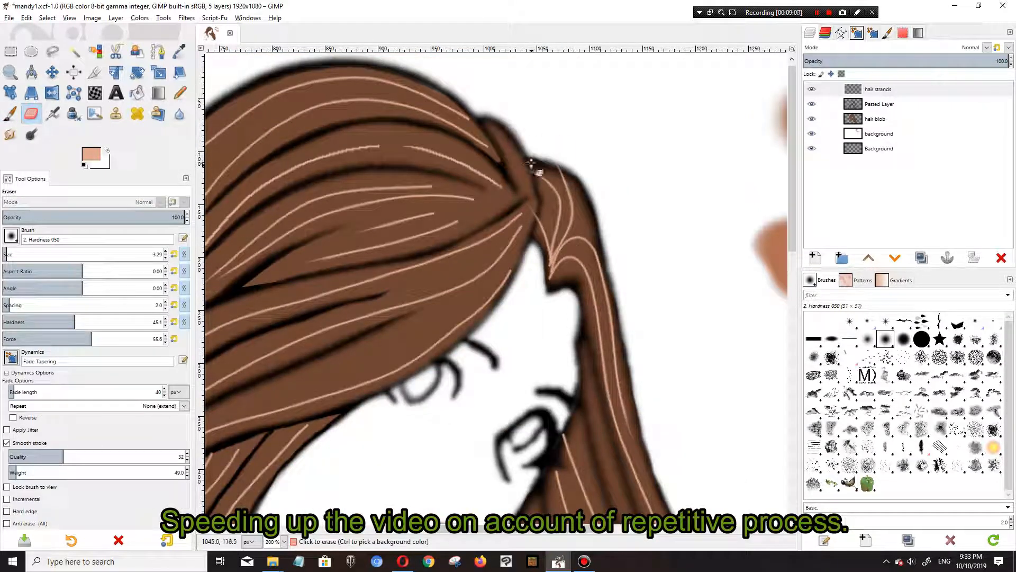
{"action": "key", "text": "p"}
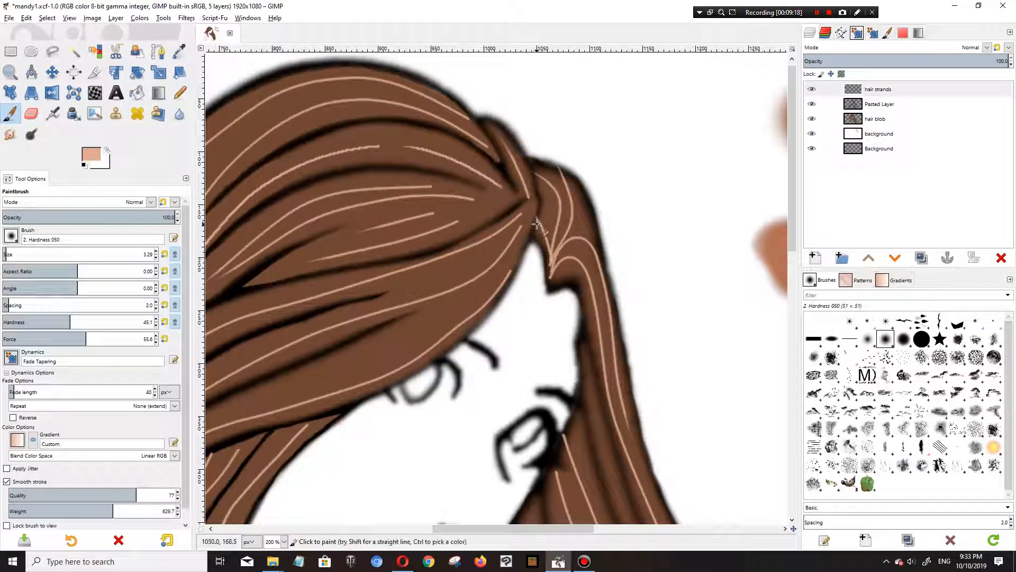
Step: Erase the peach strand ends overshooting the neck lock's outline, using the Eraser at size 10.78
{"action": "key", "text": "shift+2"}
{"action": "scroll", "coordinate": [431, 354], "scroll_direction": "up", "scroll_amount": 3}
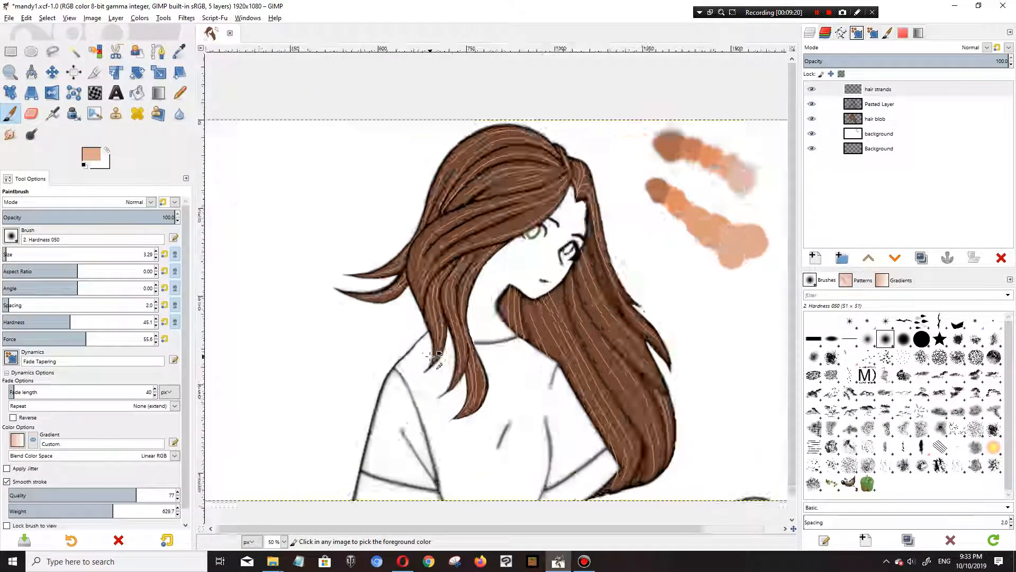
{"action": "left_click", "coordinate": [32, 113]}
{"action": "left_click_drag", "start_coordinate": [12, 256], "coordinate": [79, 257]}
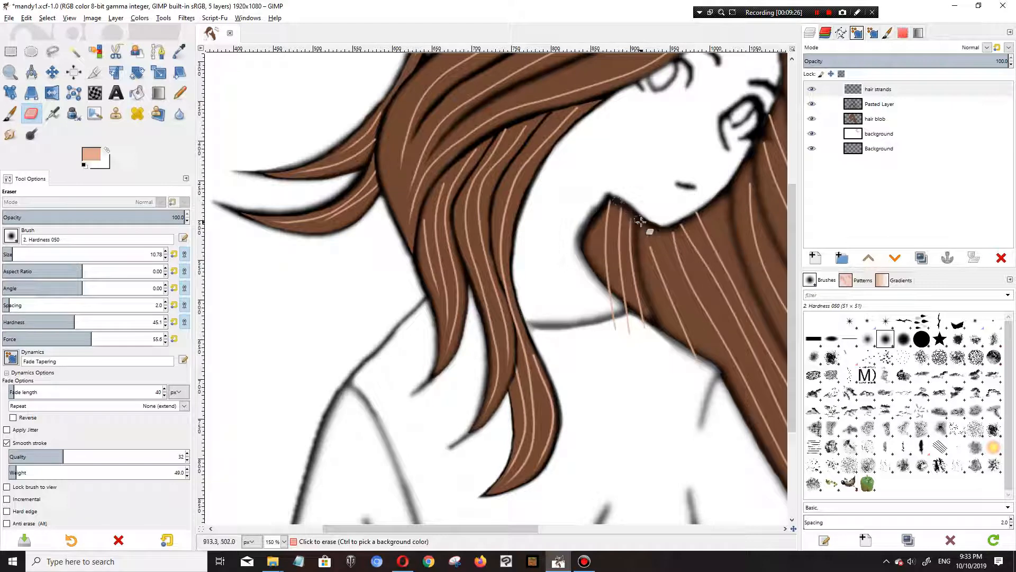
{"action": "left_click_drag", "start_coordinate": [599, 200], "coordinate": [610, 202]}
{"action": "mouse_move", "coordinate": [612, 337]}
{"action": "left_mouse_down"}
{"action": "mouse_move", "coordinate": [611, 313]}
{"action": "mouse_move", "coordinate": [634, 337]}
{"action": "mouse_move", "coordinate": [615, 326]}
{"action": "mouse_move", "coordinate": [611, 315]}
{"action": "mouse_move", "coordinate": [631, 333]}
{"action": "mouse_move", "coordinate": [605, 293]}
{"action": "mouse_move", "coordinate": [647, 329]}
{"action": "left_mouse_up"}
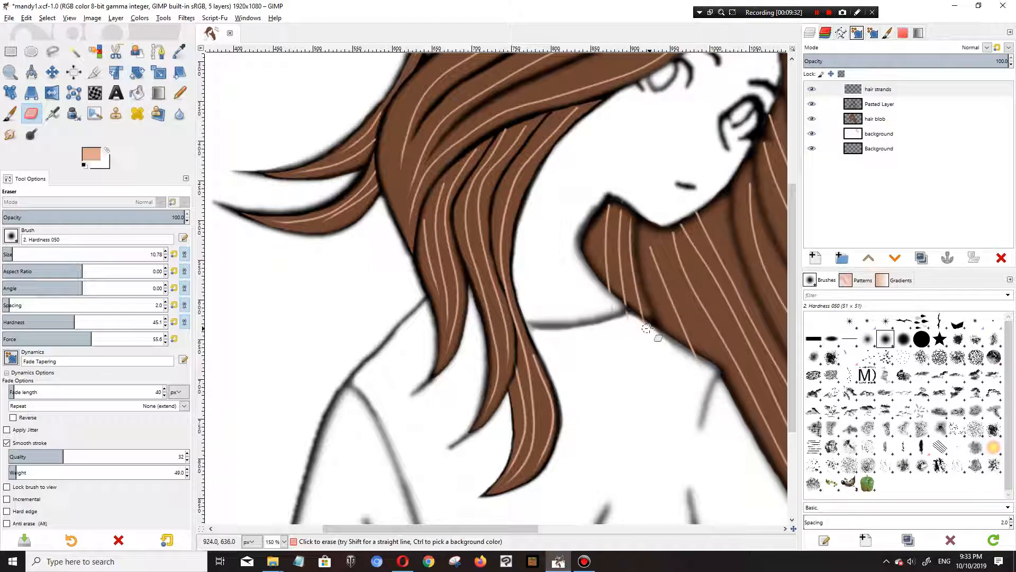
{"action": "mouse_move", "coordinate": [607, 300]}
{"action": "left_mouse_down"}
{"action": "mouse_move", "coordinate": [633, 320]}
{"action": "mouse_move", "coordinate": [619, 302]}
{"action": "left_mouse_up"}
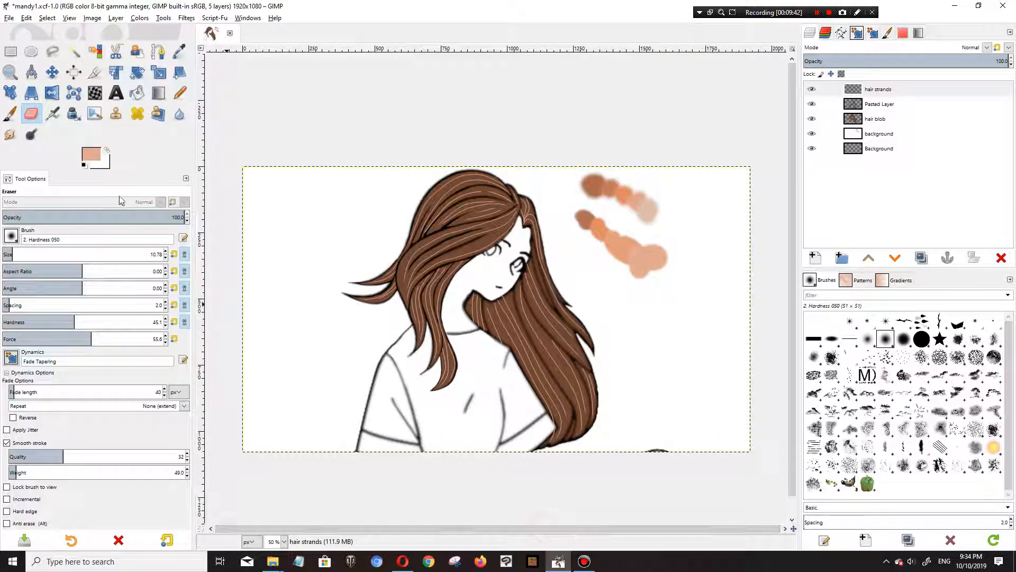
Step: Set the foreground color to orange e08d63, sampled from the palette blobs beside the head
{"action": "left_click", "coordinate": [93, 157]}
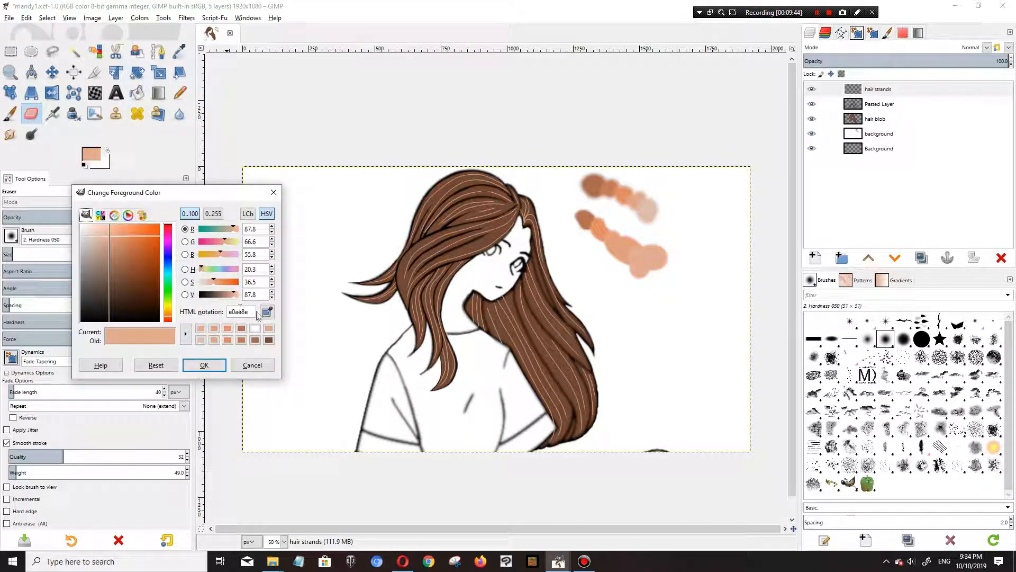
{"action": "left_click", "coordinate": [264, 313]}
{"action": "left_click", "coordinate": [613, 236]}
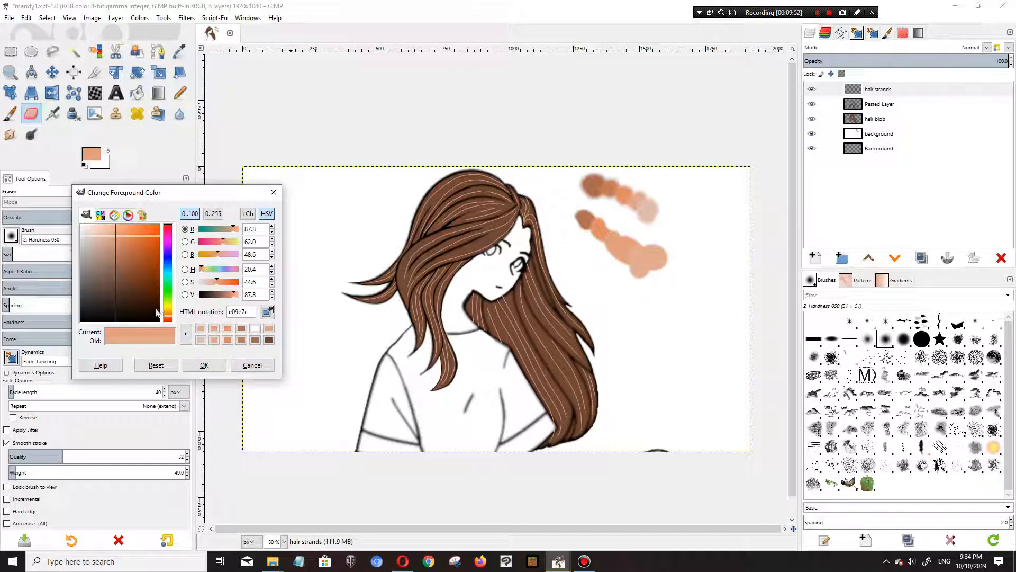
{"action": "left_click", "coordinate": [271, 314]}
{"action": "left_click", "coordinate": [599, 228]}
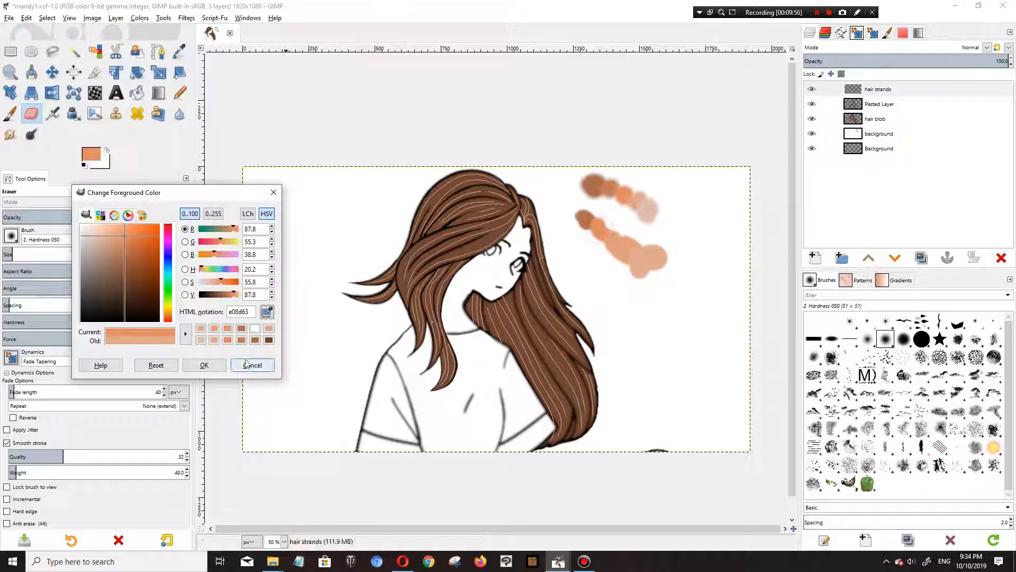
{"action": "left_click", "coordinate": [204, 365]}
Step: Set the Paintbrush size to 3.29 and paint orange strands up the longest front lock between the peach ones
{"action": "scroll", "coordinate": [371, 352], "scroll_direction": "up", "scroll_amount": 2}
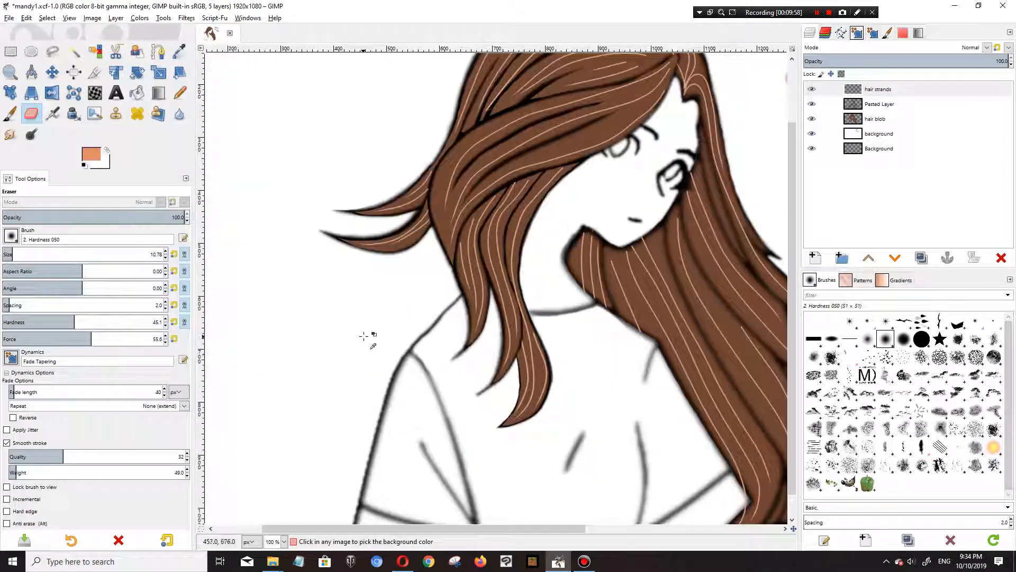
{"action": "left_click", "coordinate": [9, 113]}
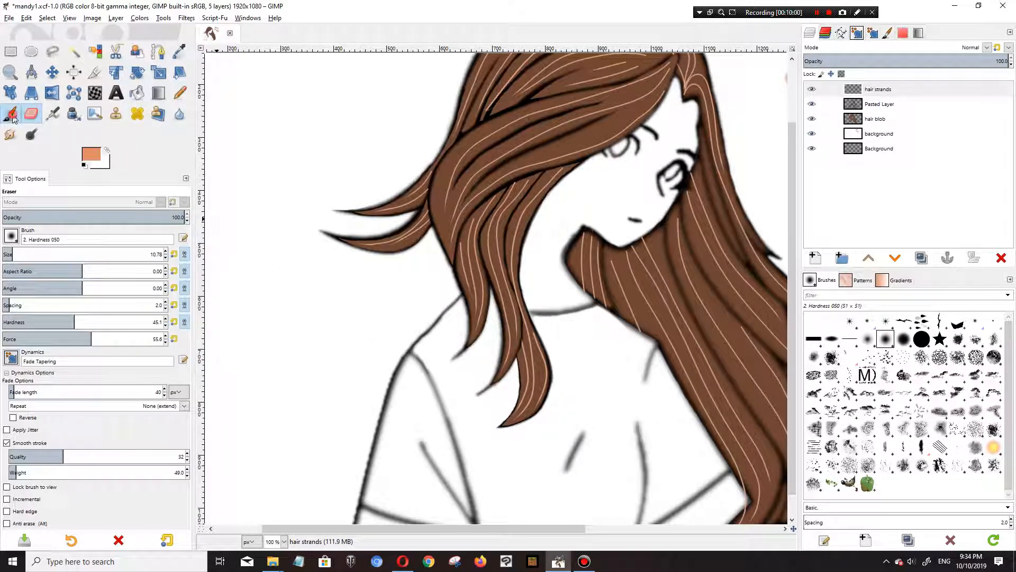
{"action": "scroll", "coordinate": [528, 377], "scroll_direction": "up", "scroll_amount": 2}
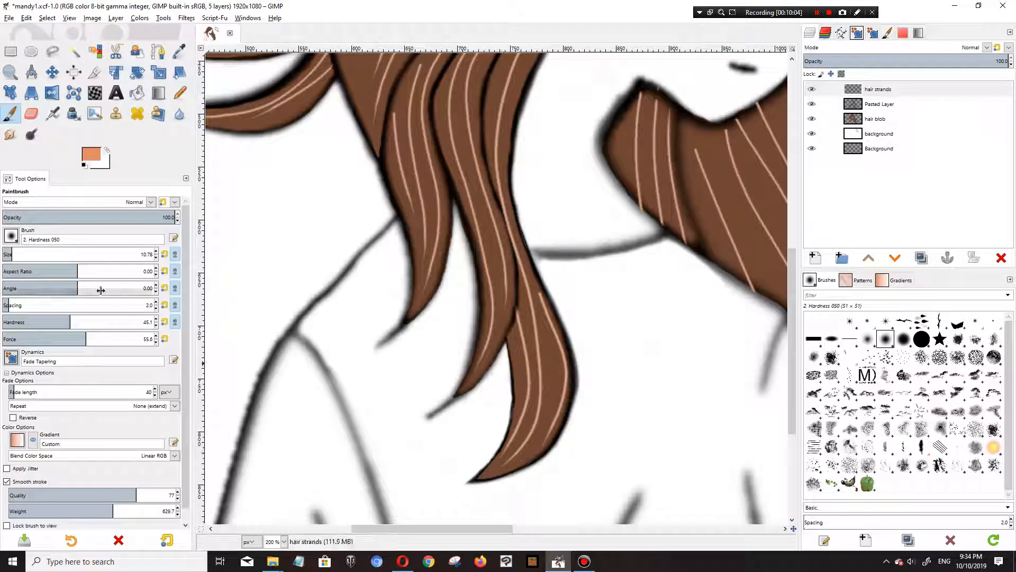
{"action": "left_click_drag", "start_coordinate": [37, 255], "coordinate": [7, 254]}
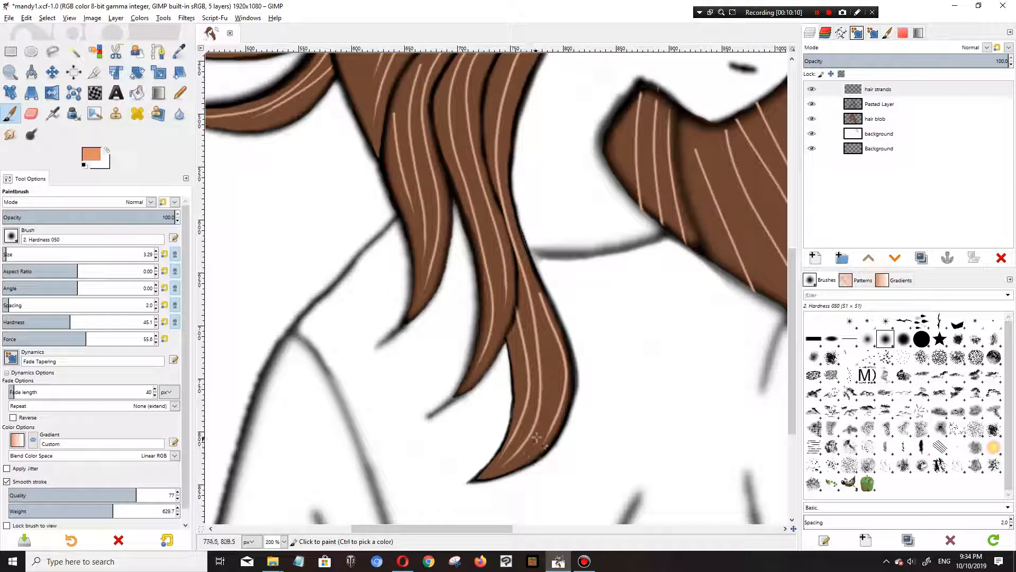
{"action": "mouse_move", "coordinate": [552, 409]}
{"action": "left_mouse_down"}
{"action": "mouse_move", "coordinate": [538, 296]}
{"action": "mouse_move", "coordinate": [506, 222]}
{"action": "left_mouse_up"}
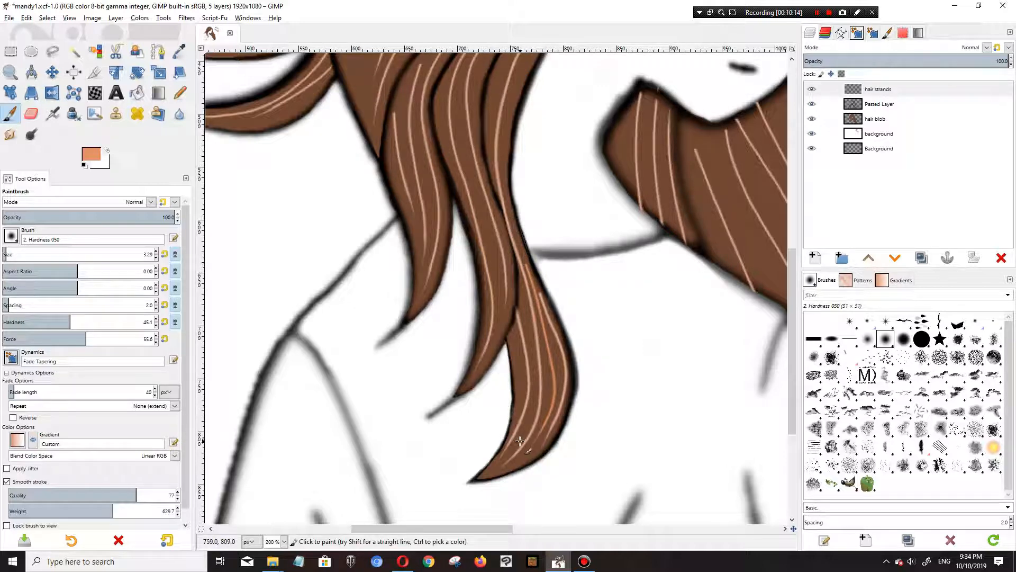
{"action": "left_click_drag", "start_coordinate": [534, 399], "coordinate": [513, 270]}
Step: Paint orange strands along the remaining front locks hanging beside the face
{"action": "scroll", "coordinate": [521, 364], "scroll_direction": "up", "scroll_amount": 2}
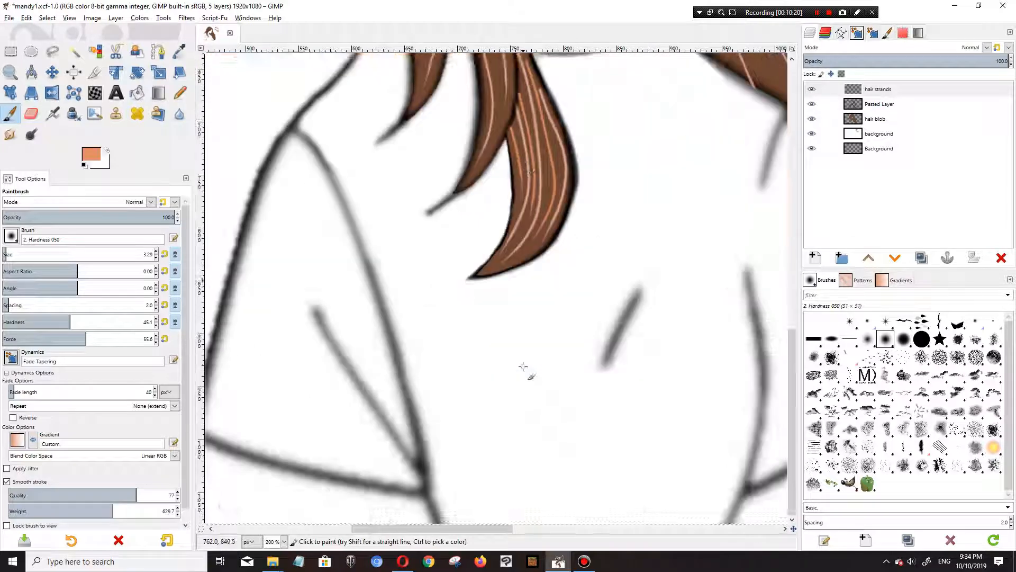
{"action": "scroll", "coordinate": [522, 366], "scroll_direction": "down", "scroll_amount": 2}
{"action": "scroll", "coordinate": [522, 366], "scroll_direction": "up", "scroll_amount": 2}
{"action": "scroll", "coordinate": [523, 367], "scroll_direction": "down", "scroll_amount": 2}
{"action": "scroll", "coordinate": [523, 367], "scroll_direction": "up", "scroll_amount": 5}
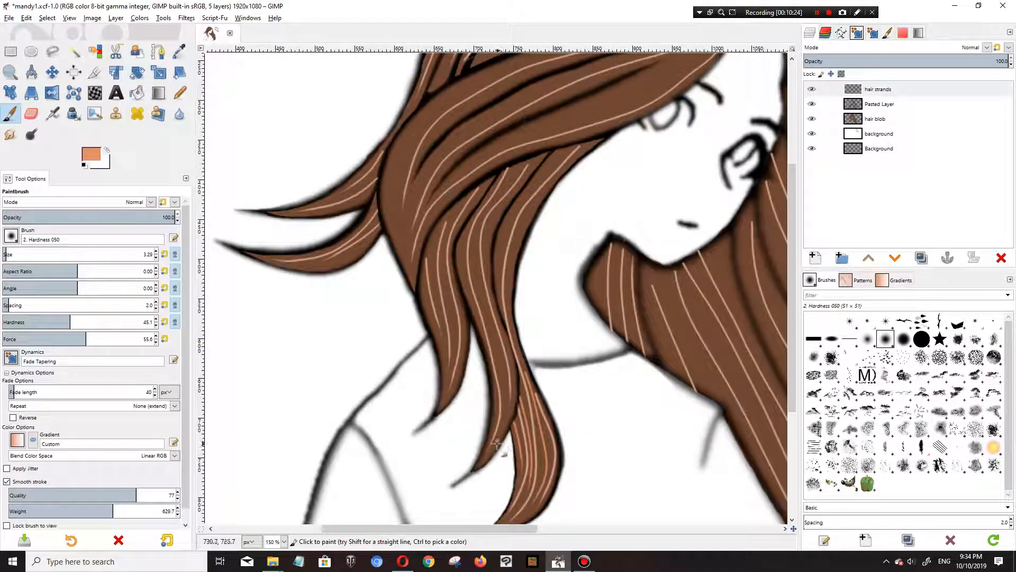
{"action": "left_click_drag", "start_coordinate": [473, 267], "coordinate": [521, 163]}
{"action": "mouse_move", "coordinate": [510, 339]}
{"action": "left_mouse_down"}
{"action": "mouse_move", "coordinate": [504, 283]}
{"action": "mouse_move", "coordinate": [577, 137]}
{"action": "left_mouse_up"}
{"action": "mouse_move", "coordinate": [448, 380]}
{"action": "left_mouse_down"}
{"action": "mouse_move", "coordinate": [445, 272]}
{"action": "mouse_move", "coordinate": [466, 191]}
{"action": "left_mouse_up"}
{"action": "left_click_drag", "start_coordinate": [443, 344], "coordinate": [433, 231]}
Step: Paint orange strands across the swept fringe locks toward the parting, redoing one short stroke
{"action": "scroll", "coordinate": [458, 375], "scroll_direction": "up", "scroll_amount": 3}
{"action": "mouse_move", "coordinate": [393, 329]}
{"action": "left_mouse_down"}
{"action": "mouse_move", "coordinate": [484, 196]}
{"action": "mouse_move", "coordinate": [629, 150]}
{"action": "left_mouse_up"}
{"action": "mouse_move", "coordinate": [418, 316]}
{"action": "left_mouse_down"}
{"action": "mouse_move", "coordinate": [475, 242]}
{"action": "mouse_move", "coordinate": [725, 128]}
{"action": "left_mouse_up"}
{"action": "left_click_drag", "start_coordinate": [460, 290], "coordinate": [714, 160]}
{"action": "scroll", "coordinate": [580, 210], "scroll_direction": "up", "scroll_amount": 2}
{"action": "left_click_drag", "start_coordinate": [600, 203], "coordinate": [683, 180]}
{"action": "key", "text": "ctrl+z"}
{"action": "left_click_drag", "start_coordinate": [586, 207], "coordinate": [694, 178]}
Step: Paint long orange strands across the upper crown locks toward the parting
{"action": "mouse_move", "coordinate": [500, 233]}
{"action": "left_mouse_down"}
{"action": "mouse_move", "coordinate": [616, 152]}
{"action": "mouse_move", "coordinate": [719, 149]}
{"action": "left_mouse_up"}
{"action": "mouse_move", "coordinate": [439, 251]}
{"action": "left_mouse_down"}
{"action": "mouse_move", "coordinate": [473, 140]}
{"action": "mouse_move", "coordinate": [712, 116]}
{"action": "left_mouse_up"}
{"action": "mouse_move", "coordinate": [476, 180]}
{"action": "left_mouse_down"}
{"action": "mouse_move", "coordinate": [636, 86]}
{"action": "mouse_move", "coordinate": [705, 114]}
{"action": "left_mouse_up"}
{"action": "mouse_move", "coordinate": [543, 139]}
{"action": "left_mouse_down"}
{"action": "mouse_move", "coordinate": [630, 96]}
{"action": "mouse_move", "coordinate": [696, 127]}
{"action": "left_mouse_up"}
Step: Paint orange strands in the neck lock and the adjoining upper back hair, replacing one misplaced stroke
{"action": "scroll", "coordinate": [397, 432], "scroll_direction": "down", "scroll_amount": 2}
{"action": "scroll", "coordinate": [434, 224], "scroll_direction": "up", "scroll_amount": 1}
{"action": "scroll", "coordinate": [434, 224], "scroll_direction": "up", "scroll_amount": 3}
{"action": "left_click_drag", "start_coordinate": [408, 144], "coordinate": [400, 207]}
{"action": "left_click_drag", "start_coordinate": [442, 131], "coordinate": [445, 236]}
{"action": "key", "text": "ctrl+z"}
{"action": "left_click_drag", "start_coordinate": [448, 275], "coordinate": [443, 106]}
{"action": "left_click_drag", "start_coordinate": [479, 317], "coordinate": [461, 156]}
{"action": "left_click_drag", "start_coordinate": [551, 351], "coordinate": [499, 193]}
Step: Paint a long orange strand up the inner edge of the back hair, plus shorter ones near the shoulder
{"action": "scroll", "coordinate": [638, 160], "scroll_direction": "down", "scroll_amount": 1}
{"action": "left_click_drag", "start_coordinate": [793, 328], "coordinate": [792, 378]}
{"action": "left_click_drag", "start_coordinate": [524, 530], "coordinate": [556, 535]}
{"action": "left_click_drag", "start_coordinate": [793, 371], "coordinate": [793, 322]}
{"action": "left_click_drag", "start_coordinate": [528, 306], "coordinate": [467, 172]}
{"action": "left_click_drag", "start_coordinate": [792, 317], "coordinate": [792, 409]}
{"action": "mouse_move", "coordinate": [721, 483]}
{"action": "left_mouse_down"}
{"action": "mouse_move", "coordinate": [735, 450]}
{"action": "mouse_move", "coordinate": [583, 100]}
{"action": "left_mouse_up"}
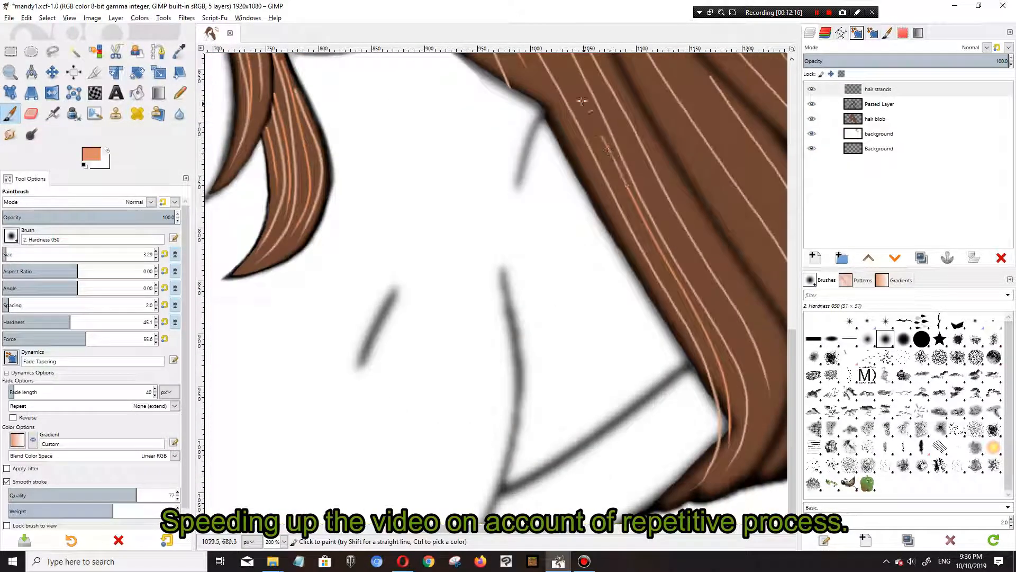
{"action": "left_click_drag", "start_coordinate": [793, 408], "coordinate": [792, 316]}
{"action": "left_click_drag", "start_coordinate": [506, 205], "coordinate": [486, 175]}
Step: Paint a long orange strand up the middle of the back hair from its lower tip, redoing the first attempt
{"action": "scroll", "coordinate": [548, 212], "scroll_direction": "down", "scroll_amount": 1}
{"action": "left_click_drag", "start_coordinate": [792, 339], "coordinate": [793, 378]}
{"action": "left_click_drag", "start_coordinate": [747, 494], "coordinate": [702, 338]}
{"action": "key", "text": "ctrl+z"}
{"action": "left_click_drag", "start_coordinate": [746, 495], "coordinate": [559, 70]}
Step: Paint orange strands along the outer locks of the back hair
{"action": "left_click_drag", "start_coordinate": [540, 530], "coordinate": [560, 530]}
{"action": "scroll", "coordinate": [743, 386], "scroll_direction": "down", "scroll_amount": 1}
{"action": "left_click_drag", "start_coordinate": [719, 412], "coordinate": [598, 189]}
{"action": "left_click_drag", "start_coordinate": [709, 293], "coordinate": [597, 147]}
{"action": "mouse_move", "coordinate": [677, 383]}
{"action": "left_mouse_down"}
{"action": "mouse_move", "coordinate": [604, 263]}
{"action": "mouse_move", "coordinate": [617, 248]}
{"action": "left_mouse_up"}
{"action": "left_click_drag", "start_coordinate": [715, 389], "coordinate": [637, 266]}
{"action": "scroll", "coordinate": [701, 316], "scroll_direction": "down", "scroll_amount": 2}
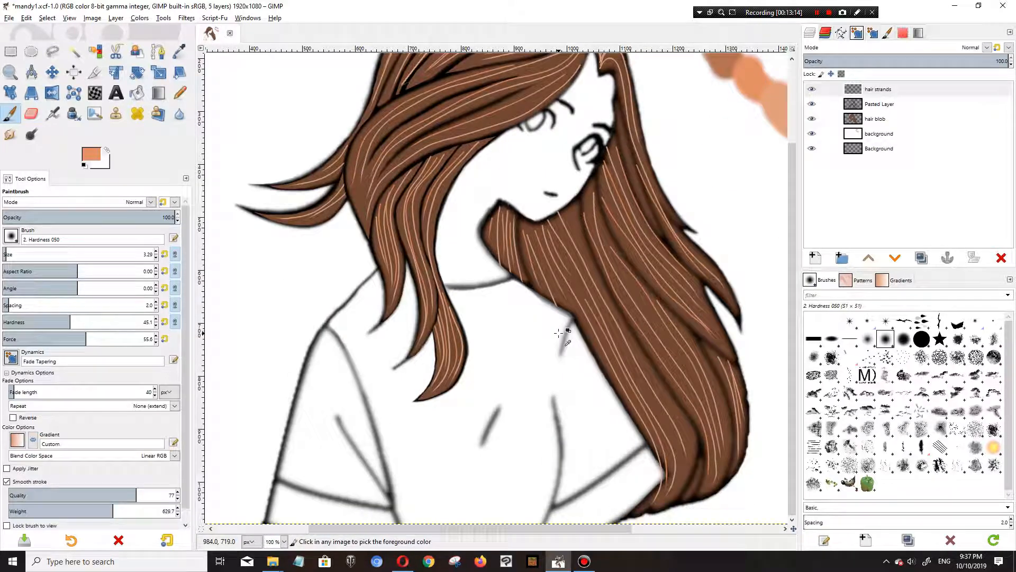
Step: Set the foreground color to brown b06f4e, sampled from the darker palette blob
{"action": "key", "text": "minus"}
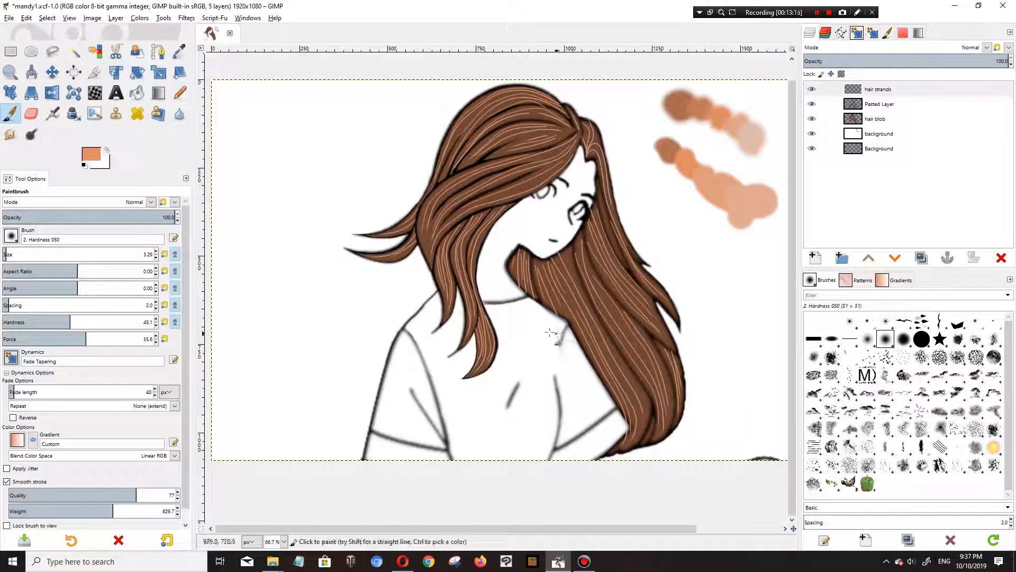
{"action": "left_click", "coordinate": [90, 154]}
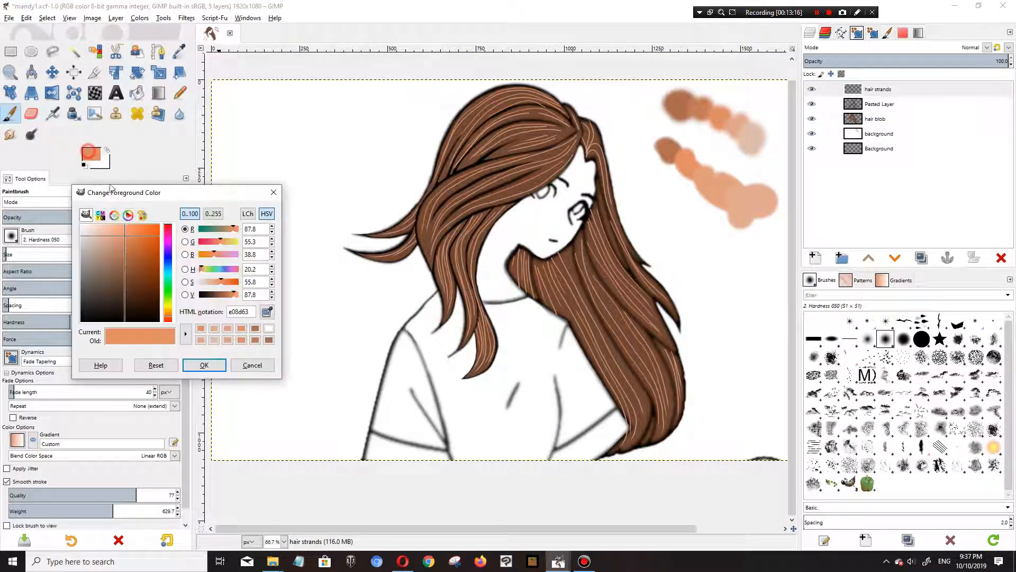
{"action": "left_click", "coordinate": [267, 312]}
{"action": "left_click", "coordinate": [665, 140]}
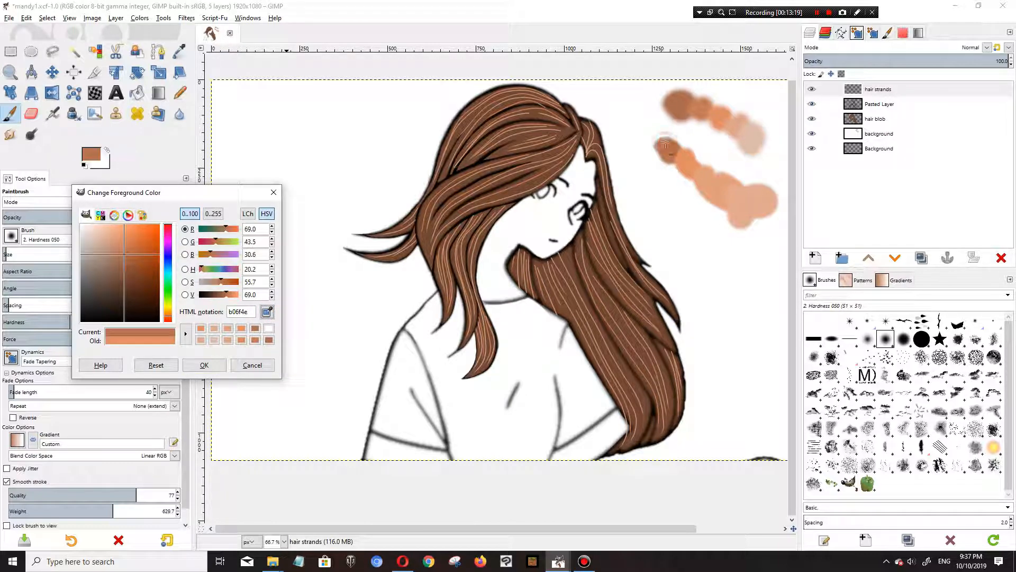
{"action": "left_click", "coordinate": [201, 364]}
Step: Paint thin brown strands on the side of the head and across the swept fringe locks
{"action": "key", "text": "plus"}
{"action": "key", "text": "plus"}
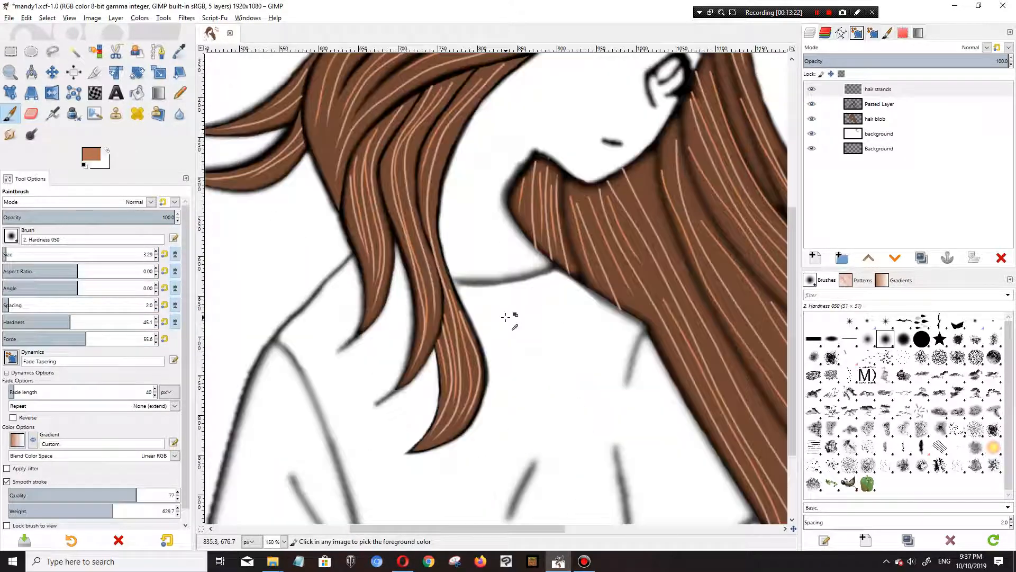
{"action": "scroll", "coordinate": [503, 318], "scroll_direction": "up", "scroll_amount": 5}
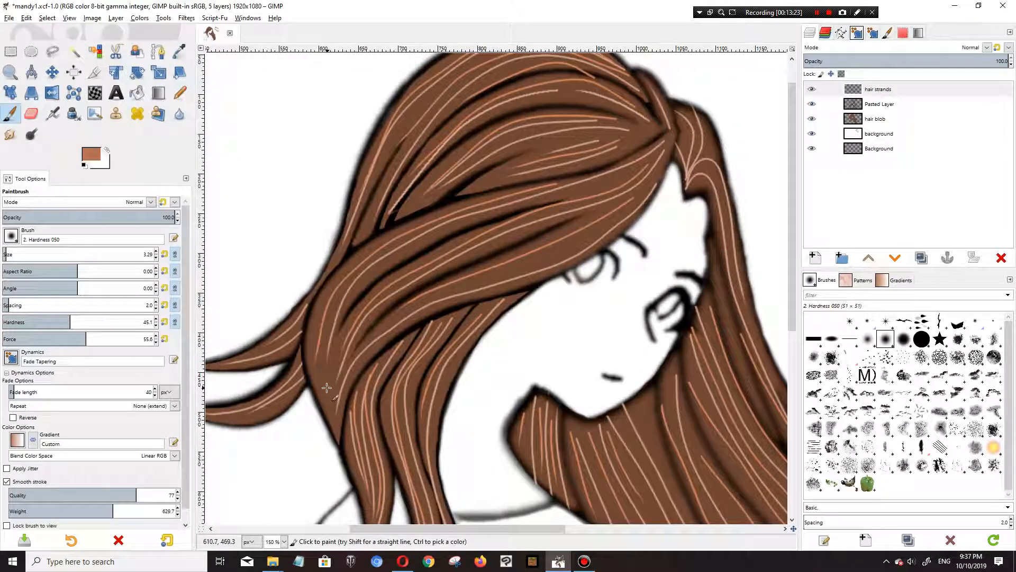
{"action": "left_click_drag", "start_coordinate": [323, 289], "coordinate": [316, 323]}
{"action": "left_click_drag", "start_coordinate": [330, 283], "coordinate": [313, 346]}
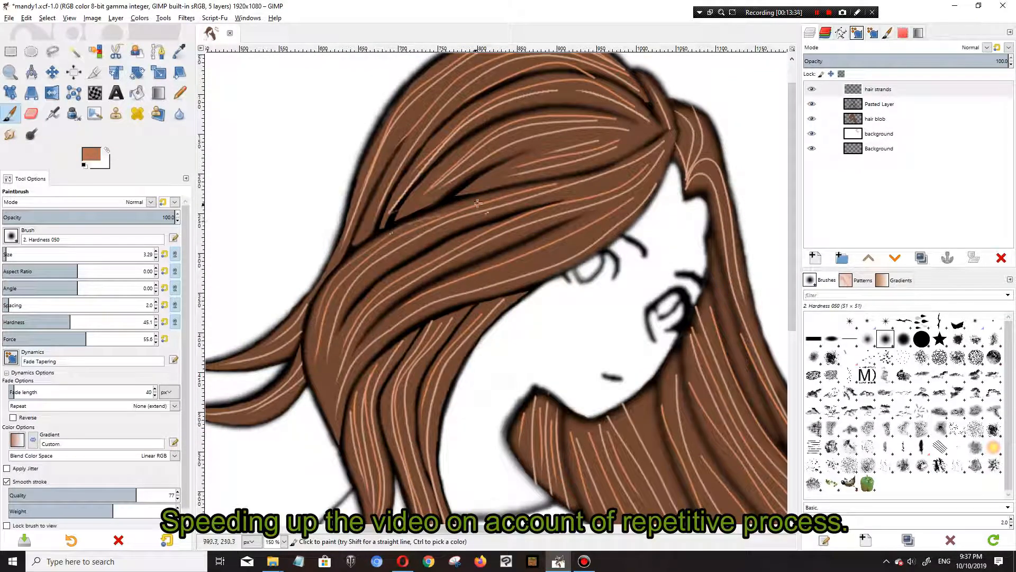
{"action": "left_click_drag", "start_coordinate": [407, 309], "coordinate": [630, 211]}
{"action": "scroll", "coordinate": [367, 273], "scroll_direction": "up", "scroll_amount": 1}
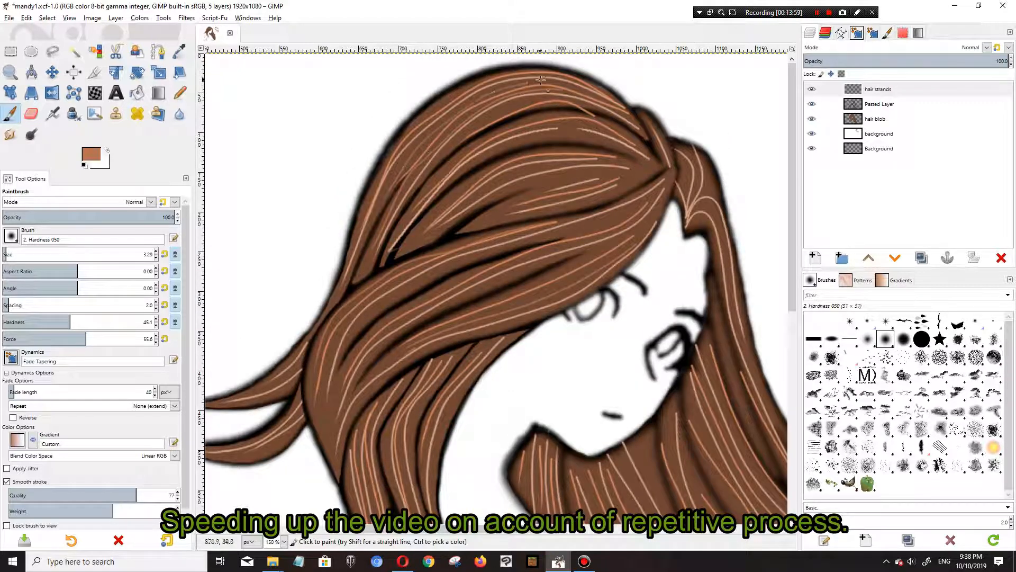
{"action": "mouse_move", "coordinate": [370, 315]}
{"action": "left_mouse_down"}
{"action": "mouse_move", "coordinate": [467, 262]}
{"action": "mouse_move", "coordinate": [596, 224]}
{"action": "left_mouse_up"}
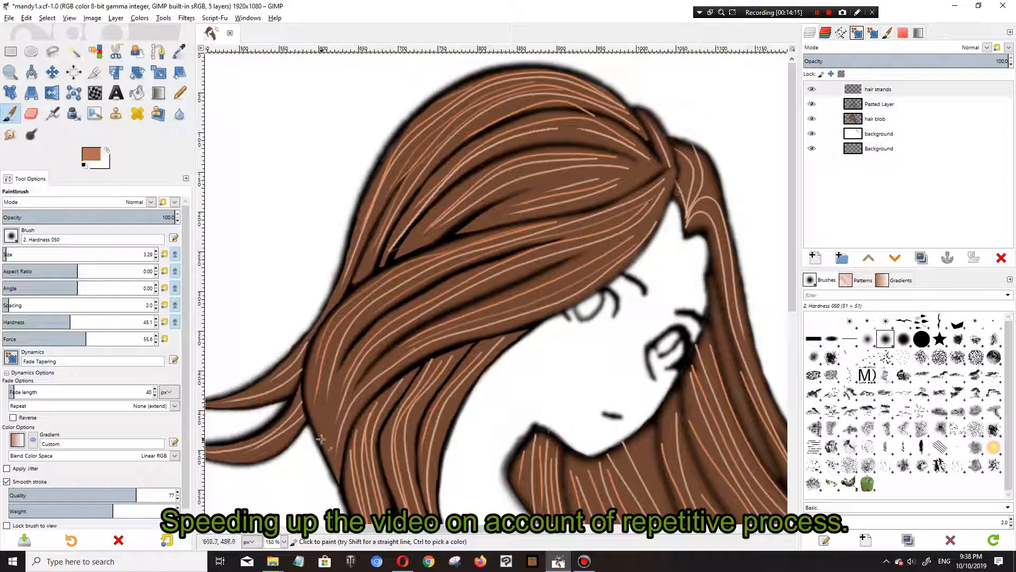
{"action": "mouse_move", "coordinate": [440, 314]}
{"action": "left_mouse_down"}
{"action": "mouse_move", "coordinate": [561, 273]}
{"action": "mouse_move", "coordinate": [664, 214]}
{"action": "left_mouse_up"}
Step: Paint thin brown strands along the upper and middle locks of the long back hair, redoing one stroke
{"action": "scroll", "coordinate": [633, 283], "scroll_direction": "down", "scroll_amount": 2}
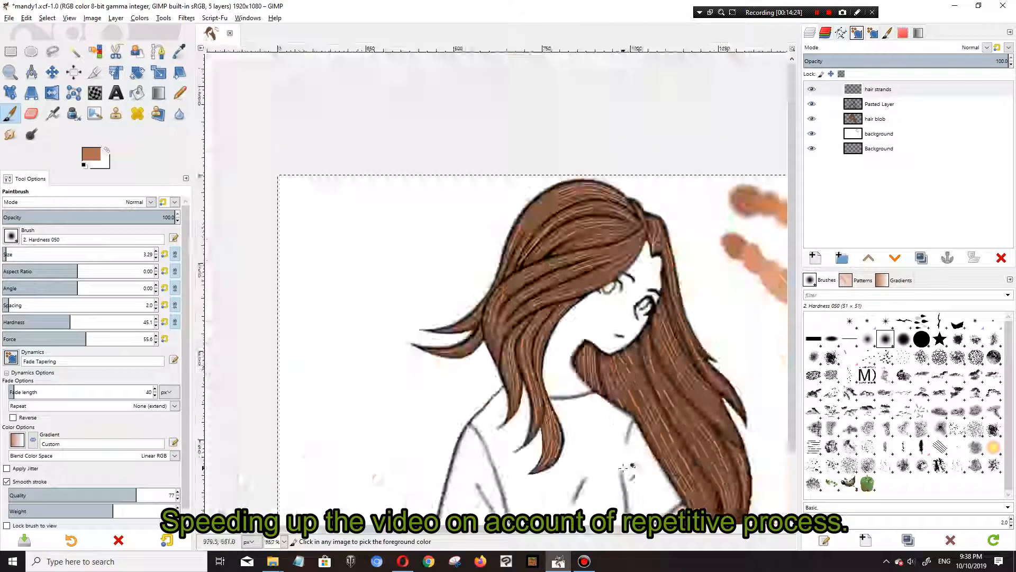
{"action": "scroll", "coordinate": [629, 468], "scroll_direction": "up", "scroll_amount": 2}
{"action": "scroll", "coordinate": [621, 468], "scroll_direction": "right", "scroll_amount": 1}
{"action": "left_click_drag", "start_coordinate": [473, 202], "coordinate": [468, 241]}
{"action": "left_click_drag", "start_coordinate": [632, 434], "coordinate": [580, 328]}
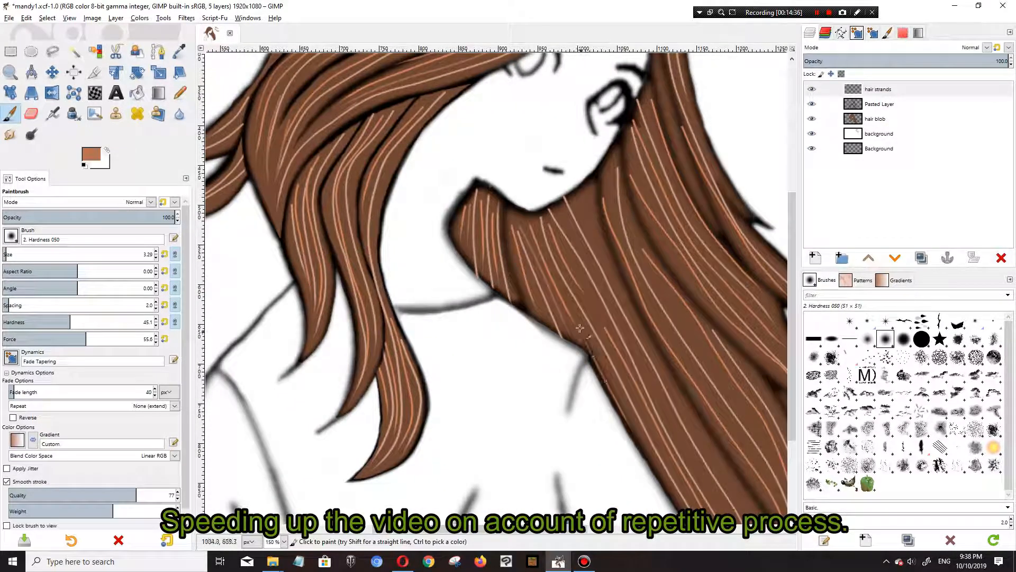
{"action": "left_click_drag", "start_coordinate": [720, 505], "coordinate": [565, 227]}
{"action": "scroll", "coordinate": [762, 424], "scroll_direction": "down", "scroll_amount": 1}
{"action": "mouse_move", "coordinate": [765, 428]}
{"action": "left_mouse_down"}
{"action": "mouse_move", "coordinate": [711, 339]}
{"action": "mouse_move", "coordinate": [703, 296]}
{"action": "mouse_move", "coordinate": [633, 223]}
{"action": "left_mouse_up"}
{"action": "key", "text": "ctrl+z"}
{"action": "left_click_drag", "start_coordinate": [766, 446], "coordinate": [590, 78]}
{"action": "left_click_drag", "start_coordinate": [751, 490], "coordinate": [764, 413]}
{"action": "scroll", "coordinate": [716, 305], "scroll_direction": "down", "scroll_amount": 1}
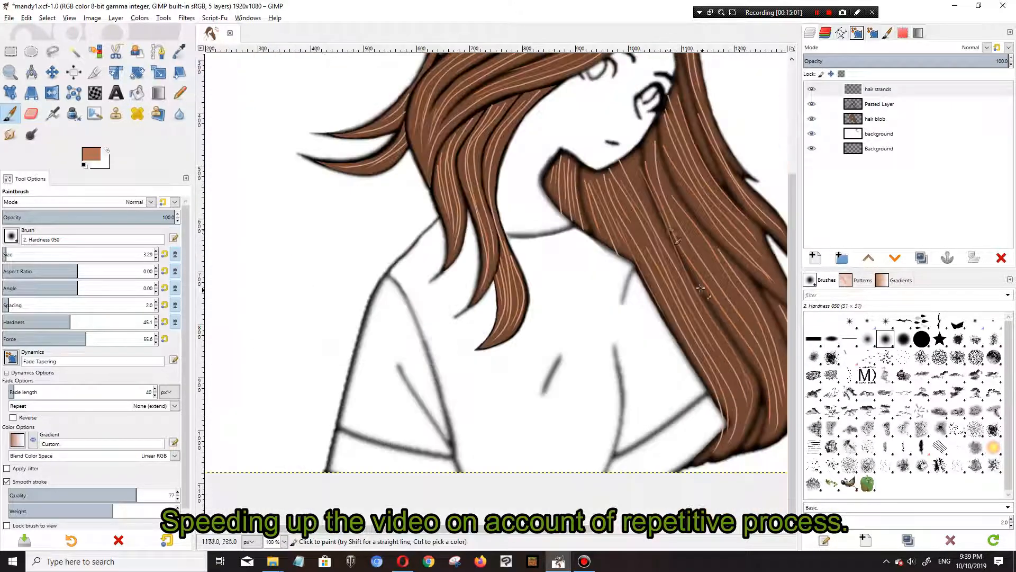
Step: Paint more long brown strands up the lower part of the back hair
{"action": "scroll", "coordinate": [683, 254], "scroll_direction": "up", "scroll_amount": 2}
{"action": "scroll", "coordinate": [688, 424], "scroll_direction": "up", "scroll_amount": 1}
{"action": "mouse_move", "coordinate": [671, 450]}
{"action": "left_mouse_down"}
{"action": "mouse_move", "coordinate": [599, 252]}
{"action": "mouse_move", "coordinate": [510, 122]}
{"action": "left_mouse_up"}
{"action": "mouse_move", "coordinate": [640, 249]}
{"action": "left_mouse_down"}
{"action": "mouse_move", "coordinate": [592, 204]}
{"action": "mouse_move", "coordinate": [490, 151]}
{"action": "left_mouse_up"}
{"action": "scroll", "coordinate": [619, 360], "scroll_direction": "down", "scroll_amount": 3}
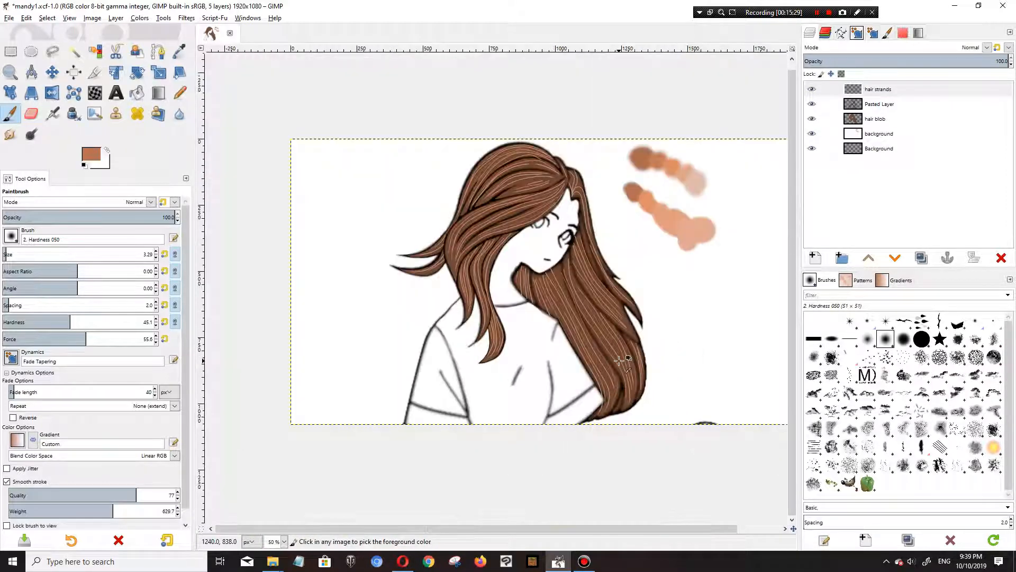
{"action": "scroll", "coordinate": [609, 312], "scroll_direction": "up", "scroll_amount": 2}
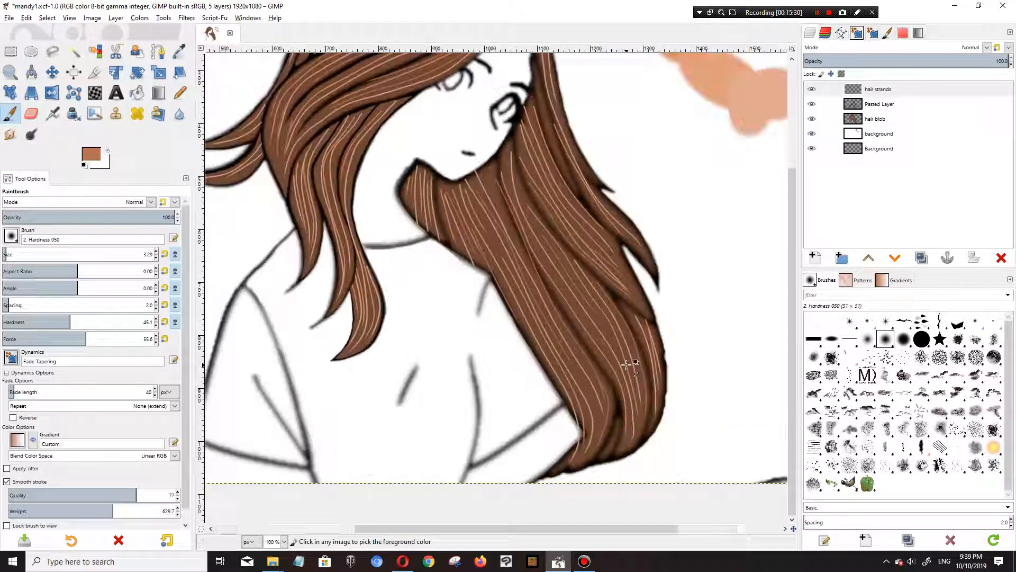
{"action": "scroll", "coordinate": [594, 307], "scroll_direction": "down", "scroll_amount": 1}
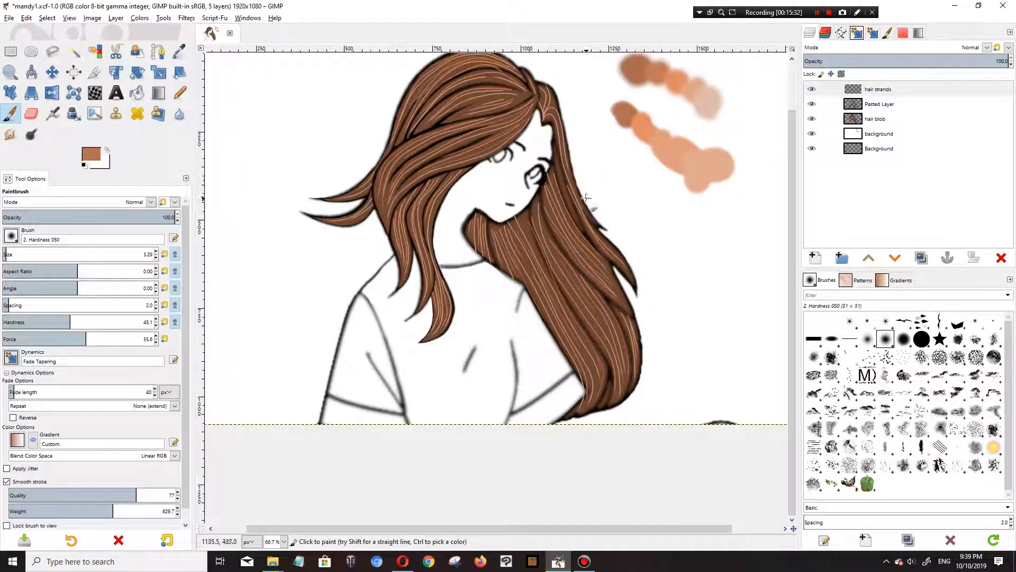
Step: Select the hair blob layer and temporarily hide the Pasted Layer to check the hair without its line art
{"action": "left_click", "coordinate": [875, 116]}
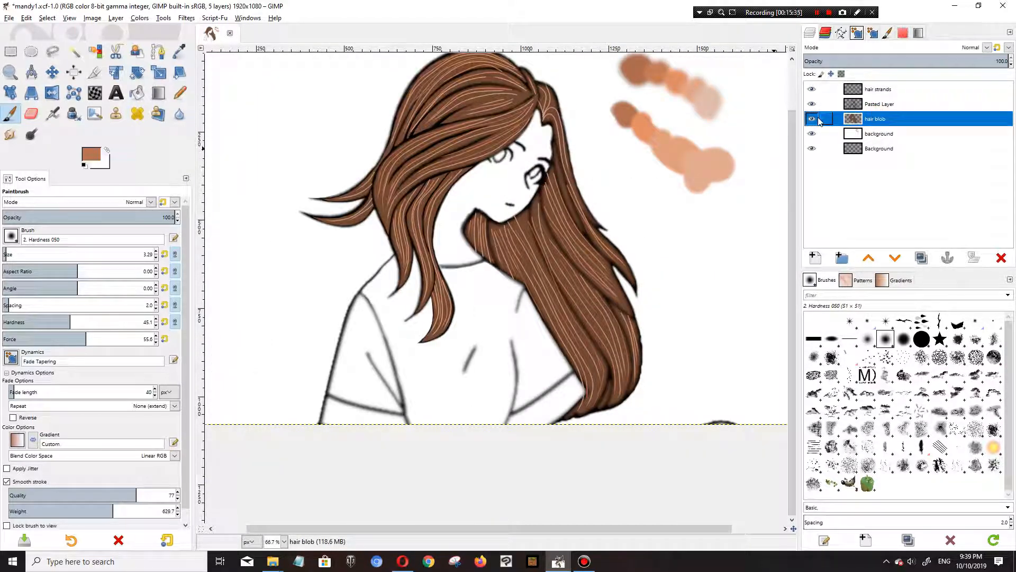
{"action": "left_click_drag", "start_coordinate": [813, 104], "coordinate": [813, 90]}
{"action": "left_click", "coordinate": [812, 89]}
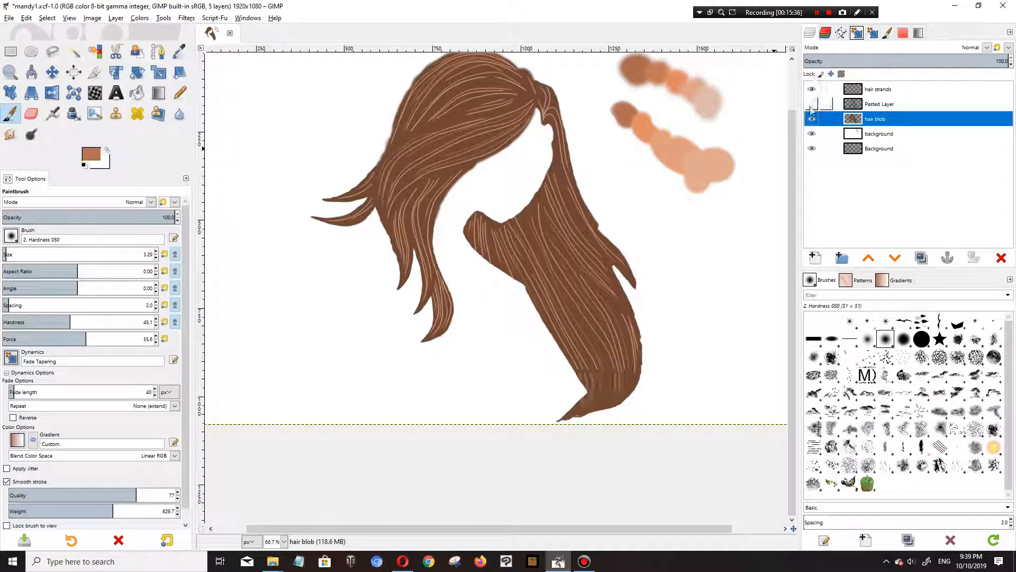
{"action": "left_click", "coordinate": [812, 104]}
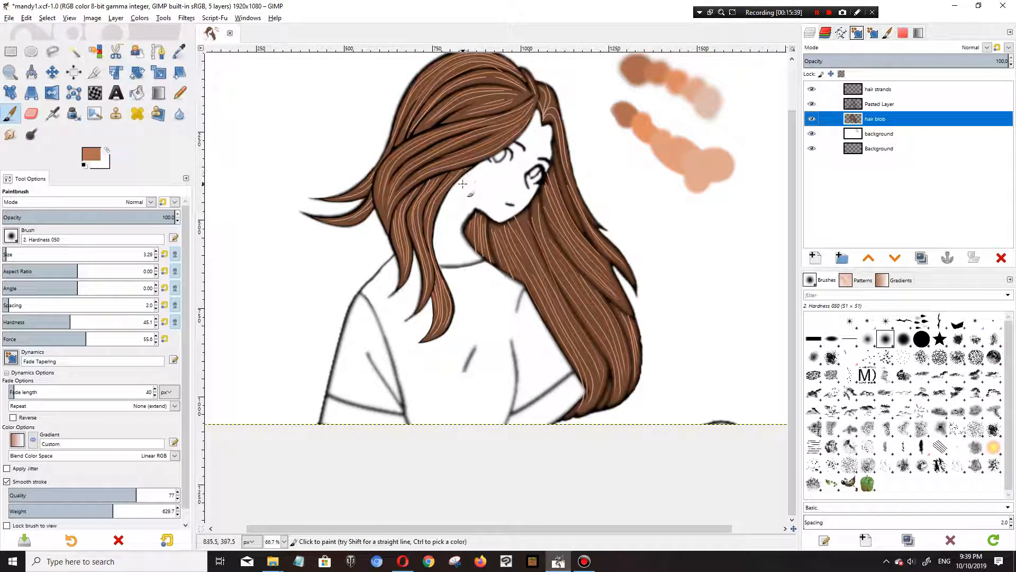
{"action": "left_click", "coordinate": [94, 158]}
{"action": "left_click", "coordinate": [264, 215]}
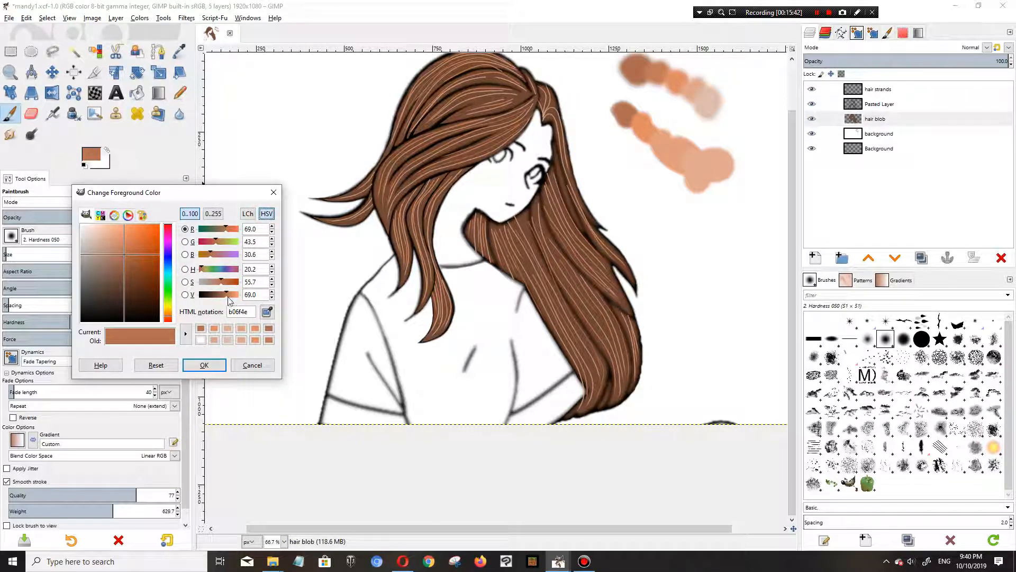
{"action": "left_click", "coordinate": [252, 365]}
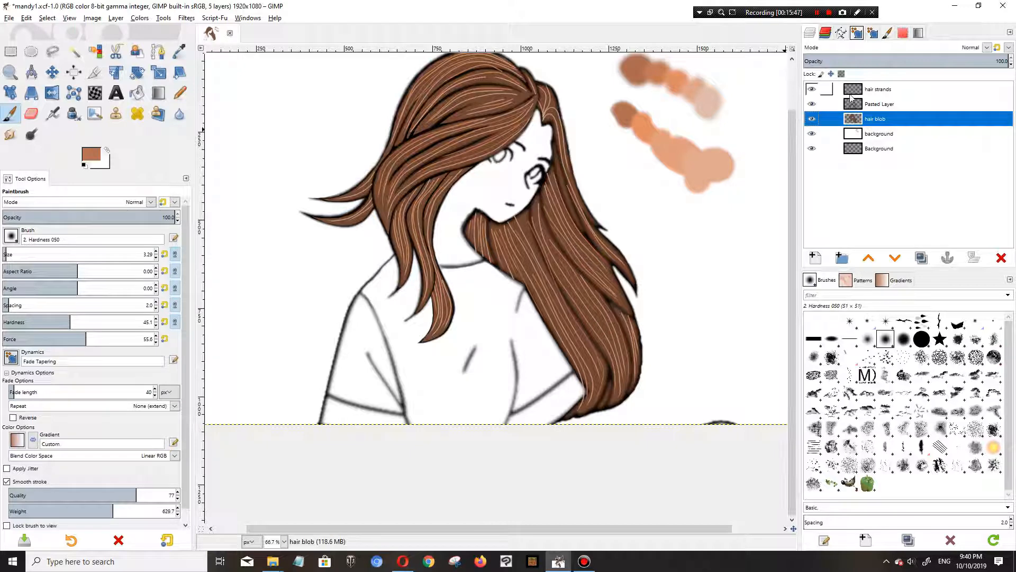
Step: Select the hair strands layer and set up the Smudge tool with a brush size of 101.33
{"action": "left_click", "coordinate": [870, 91]}
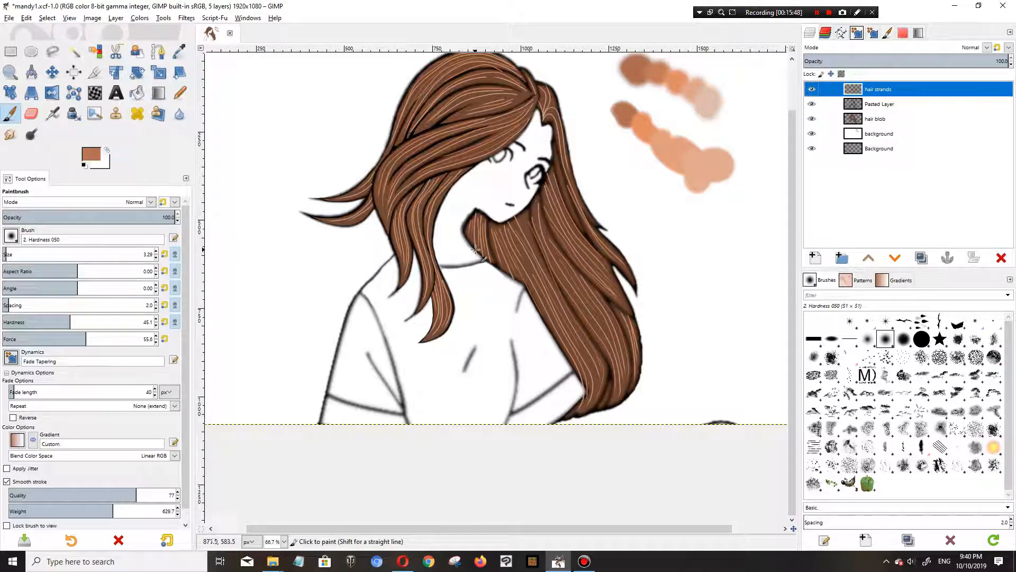
{"action": "scroll", "coordinate": [463, 267], "scroll_direction": "up", "scroll_amount": 2}
{"action": "scroll", "coordinate": [463, 267], "scroll_direction": "down", "scroll_amount": 2}
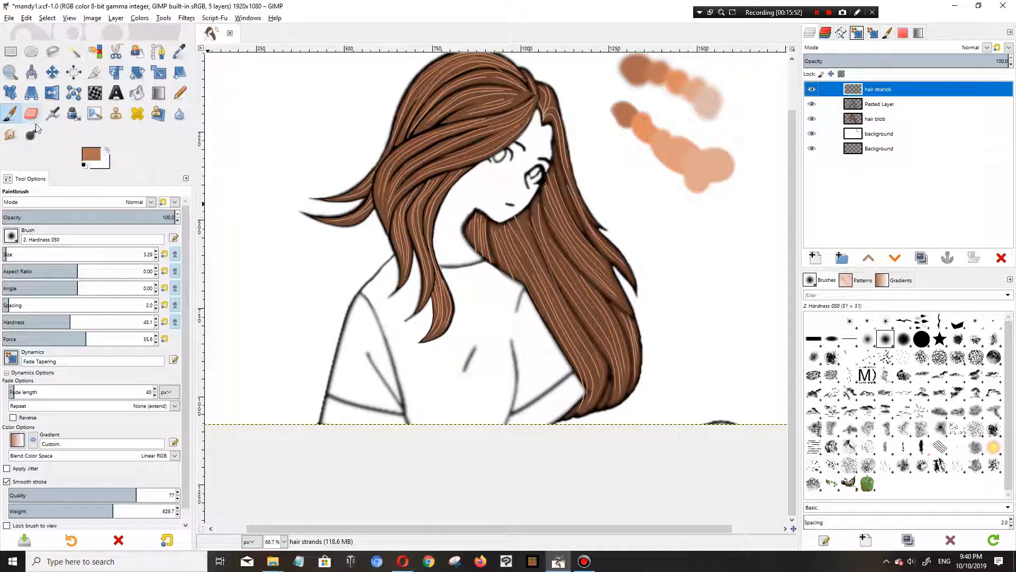
{"action": "left_click", "coordinate": [9, 135]}
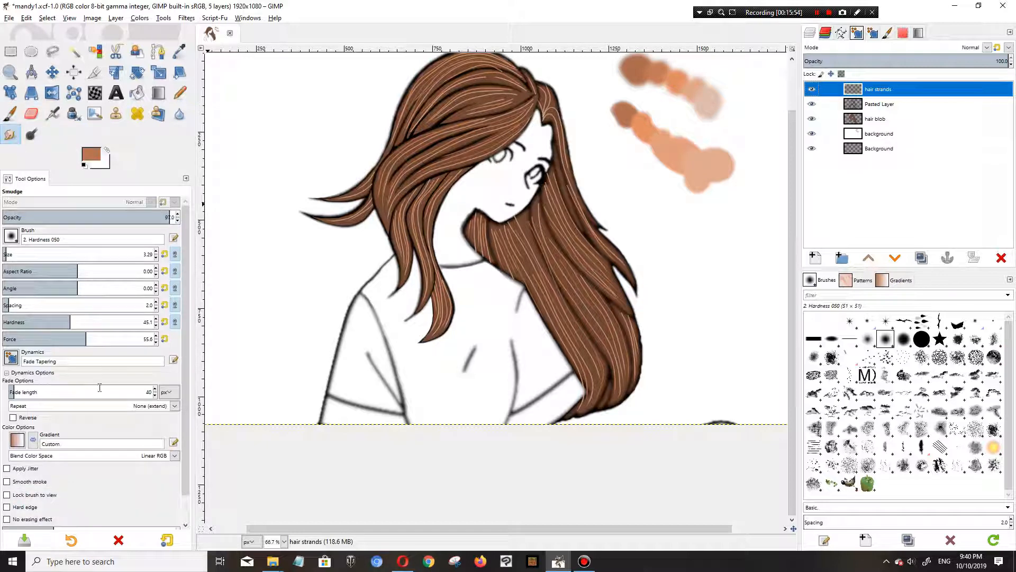
{"action": "scroll", "coordinate": [118, 417], "scroll_direction": "down", "scroll_amount": 1}
{"action": "scroll", "coordinate": [118, 417], "scroll_direction": "up", "scroll_amount": 1}
{"action": "left_click_drag", "start_coordinate": [11, 255], "coordinate": [21, 257]}
{"action": "scroll", "coordinate": [418, 164], "scroll_direction": "up", "scroll_amount": 1}
{"action": "scroll", "coordinate": [418, 163], "scroll_direction": "down", "scroll_amount": 1}
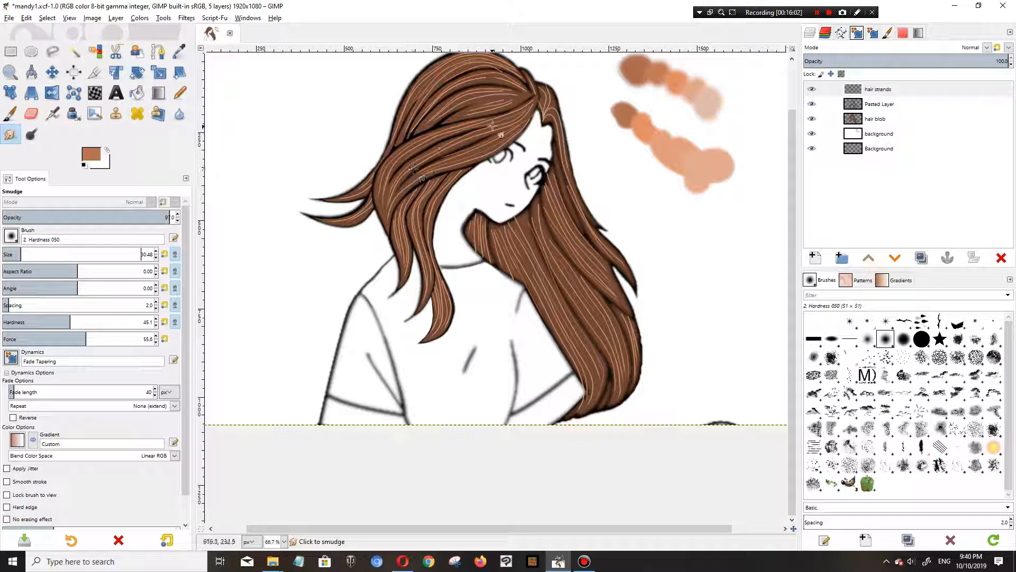
{"action": "left_click_drag", "start_coordinate": [35, 251], "coordinate": [41, 254]}
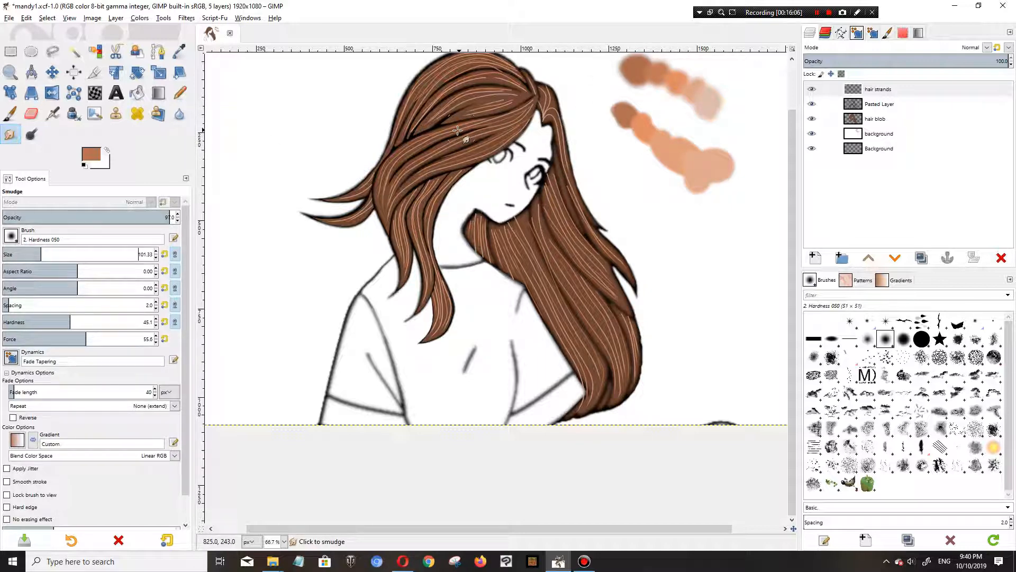
Step: Smudge the strands along the swept fringe and down the side locks to their tips
{"action": "mouse_move", "coordinate": [390, 182]}
{"action": "left_mouse_down"}
{"action": "mouse_move", "coordinate": [390, 215]}
{"action": "mouse_move", "coordinate": [394, 183]}
{"action": "mouse_move", "coordinate": [424, 140]}
{"action": "mouse_move", "coordinate": [535, 97]}
{"action": "left_mouse_up"}
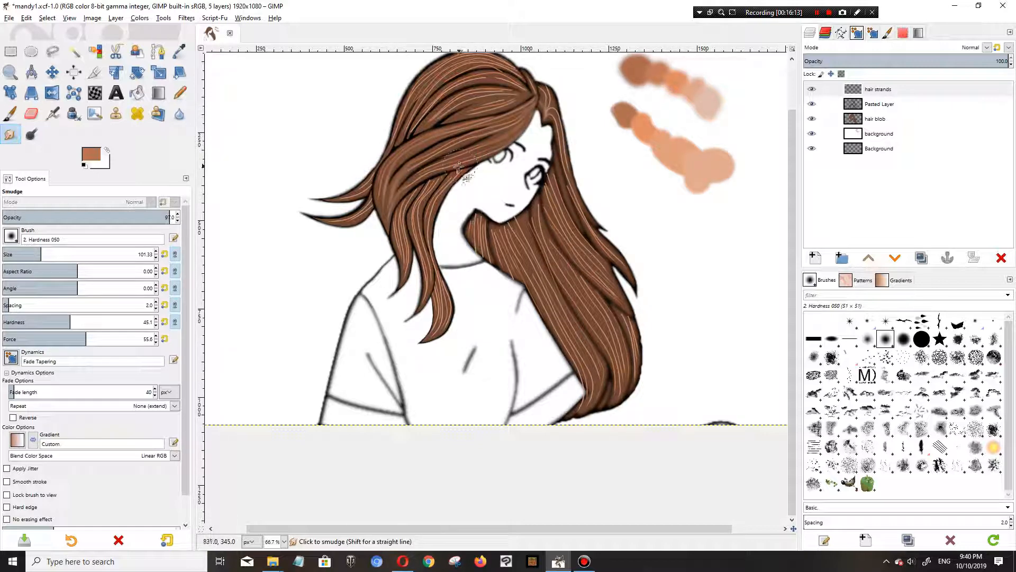
{"action": "left_click_drag", "start_coordinate": [429, 188], "coordinate": [469, 169]}
{"action": "left_click_drag", "start_coordinate": [405, 213], "coordinate": [389, 289]}
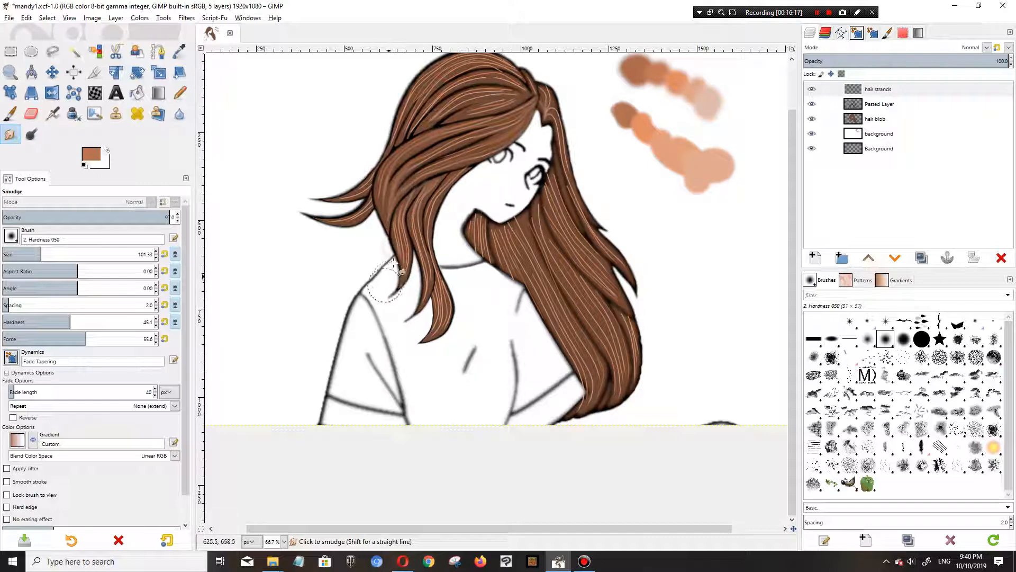
{"action": "left_click_drag", "start_coordinate": [412, 222], "coordinate": [419, 294]}
{"action": "mouse_move", "coordinate": [439, 198]}
{"action": "left_mouse_down"}
{"action": "mouse_move", "coordinate": [443, 297]}
{"action": "mouse_move", "coordinate": [427, 331]}
{"action": "left_mouse_up"}
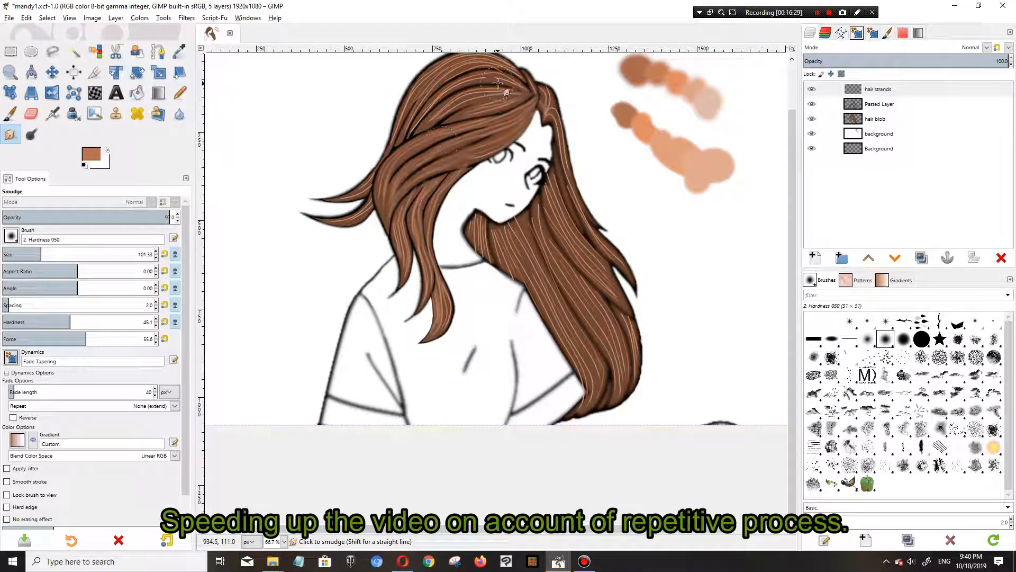
Step: Smudge the strands on the remaining front and side locks, the crown and the small lock below the chin
{"action": "scroll", "coordinate": [497, 83], "scroll_direction": "up", "scroll_amount": 2}
{"action": "left_click_drag", "start_coordinate": [371, 233], "coordinate": [322, 251]}
{"action": "mouse_move", "coordinate": [405, 281]}
{"action": "left_mouse_down"}
{"action": "mouse_move", "coordinate": [445, 348]}
{"action": "mouse_move", "coordinate": [434, 392]}
{"action": "left_mouse_up"}
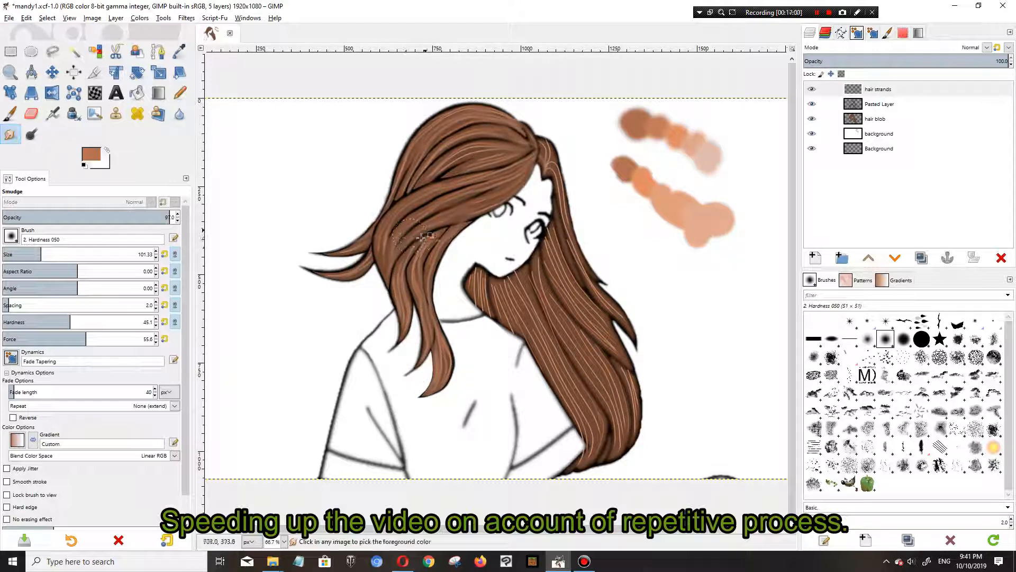
{"action": "scroll", "coordinate": [432, 240], "scroll_direction": "up", "scroll_amount": 2}
{"action": "left_click_drag", "start_coordinate": [540, 160], "coordinate": [512, 212]}
{"action": "scroll", "coordinate": [286, 270], "scroll_direction": "down", "scroll_amount": 2}
{"action": "left_click_drag", "start_coordinate": [319, 285], "coordinate": [324, 352]}
{"action": "scroll", "coordinate": [321, 360], "scroll_direction": "up", "scroll_amount": 2}
{"action": "left_click_drag", "start_coordinate": [393, 328], "coordinate": [405, 373]}
{"action": "mouse_move", "coordinate": [326, 254]}
{"action": "left_mouse_down"}
{"action": "mouse_move", "coordinate": [339, 185]}
{"action": "mouse_move", "coordinate": [365, 154]}
{"action": "left_mouse_up"}
{"action": "scroll", "coordinate": [492, 356], "scroll_direction": "down", "scroll_amount": 2}
{"action": "left_click_drag", "start_coordinate": [492, 288], "coordinate": [498, 341]}
{"action": "scroll", "coordinate": [507, 324], "scroll_direction": "up", "scroll_amount": 3}
{"action": "left_click_drag", "start_coordinate": [568, 265], "coordinate": [604, 338]}
{"action": "scroll", "coordinate": [614, 404], "scroll_direction": "down", "scroll_amount": 1}
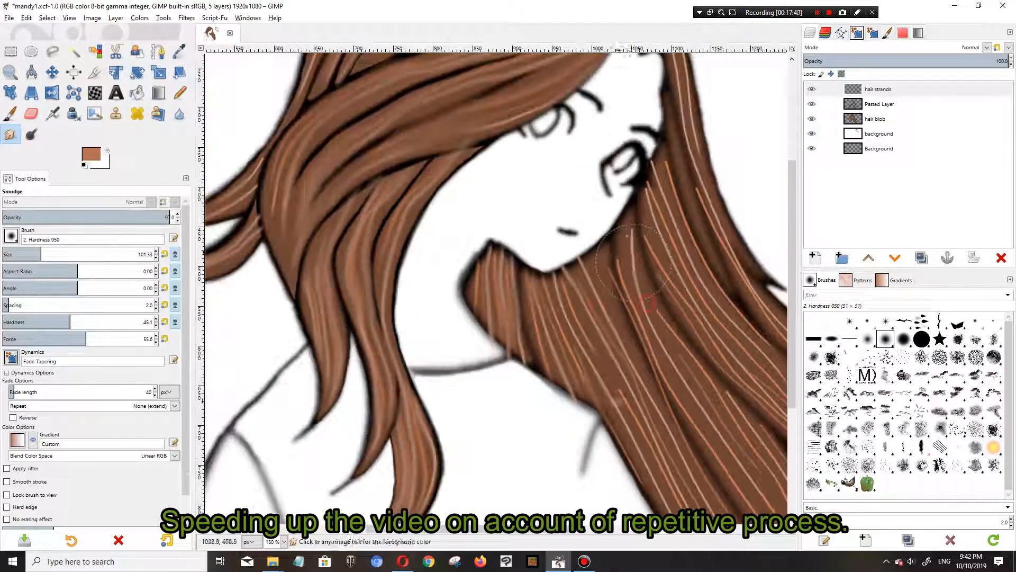
Step: Smudge the strands on the upper back hair beside the face, undoing one bad stroke
{"action": "left_click_drag", "start_coordinate": [636, 262], "coordinate": [632, 225]}
{"action": "left_click_drag", "start_coordinate": [593, 307], "coordinate": [571, 247]}
{"action": "scroll", "coordinate": [567, 243], "scroll_direction": "down", "scroll_amount": 2}
{"action": "scroll", "coordinate": [608, 275], "scroll_direction": "up", "scroll_amount": 1}
{"action": "left_click_drag", "start_coordinate": [650, 219], "coordinate": [643, 191]}
{"action": "left_click_drag", "start_coordinate": [434, 528], "coordinate": [522, 529]}
{"action": "left_click_drag", "start_coordinate": [654, 393], "coordinate": [648, 436]}
{"action": "mouse_move", "coordinate": [522, 169]}
{"action": "left_mouse_down"}
{"action": "mouse_move", "coordinate": [548, 249]}
{"action": "mouse_move", "coordinate": [640, 304]}
{"action": "left_mouse_up"}
{"action": "left_click_drag", "start_coordinate": [575, 222], "coordinate": [533, 127]}
{"action": "scroll", "coordinate": [535, 154], "scroll_direction": "up", "scroll_amount": 3}
{"action": "left_click_drag", "start_coordinate": [561, 191], "coordinate": [537, 114]}
{"action": "mouse_move", "coordinate": [582, 284]}
{"action": "left_mouse_down"}
{"action": "mouse_move", "coordinate": [638, 365]}
{"action": "mouse_move", "coordinate": [612, 313]}
{"action": "left_mouse_up"}
{"action": "key", "text": "ctrl+z"}
Step: Smudge the strands down the length of the back hair to its lower tips
{"action": "left_click_drag", "start_coordinate": [649, 373], "coordinate": [617, 307]}
{"action": "scroll", "coordinate": [622, 280], "scroll_direction": "down", "scroll_amount": 2}
{"action": "left_click_drag", "start_coordinate": [621, 270], "coordinate": [609, 233]}
{"action": "left_click_drag", "start_coordinate": [654, 289], "coordinate": [630, 256]}
{"action": "left_click_drag", "start_coordinate": [671, 442], "coordinate": [668, 405]}
{"action": "left_click_drag", "start_coordinate": [643, 356], "coordinate": [627, 333]}
{"action": "mouse_move", "coordinate": [638, 405]}
{"action": "left_mouse_down"}
{"action": "mouse_move", "coordinate": [620, 366]}
{"action": "mouse_move", "coordinate": [641, 384]}
{"action": "left_mouse_up"}
{"action": "mouse_move", "coordinate": [614, 476]}
{"action": "left_mouse_down"}
{"action": "mouse_move", "coordinate": [620, 442]}
{"action": "mouse_move", "coordinate": [593, 393]}
{"action": "left_mouse_up"}
{"action": "left_click_drag", "start_coordinate": [491, 258], "coordinate": [475, 223]}
{"action": "left_click_drag", "start_coordinate": [621, 255], "coordinate": [574, 151]}
Step: Erase smudged strand color that spills outside the hair outline
{"action": "left_click", "coordinate": [31, 113]}
{"action": "left_click_drag", "start_coordinate": [441, 276], "coordinate": [476, 321]}
{"action": "left_click_drag", "start_coordinate": [469, 205], "coordinate": [486, 196]}
{"action": "scroll", "coordinate": [510, 423], "scroll_direction": "up", "scroll_amount": 2}
{"action": "left_click_drag", "start_coordinate": [677, 419], "coordinate": [656, 422]}
Step: Set the eraser size to 52.28 with 1_nodynamics dynamics and erase the remaining spill around the hair edges
{"action": "left_click", "coordinate": [30, 254]}
{"action": "left_click", "coordinate": [11, 358]}
{"action": "left_click", "coordinate": [42, 373]}
{"action": "left_click", "coordinate": [658, 425]}
{"action": "scroll", "coordinate": [474, 304], "scroll_direction": "down", "scroll_amount": 2}
{"action": "scroll", "coordinate": [376, 285], "scroll_direction": "up", "scroll_amount": 1}
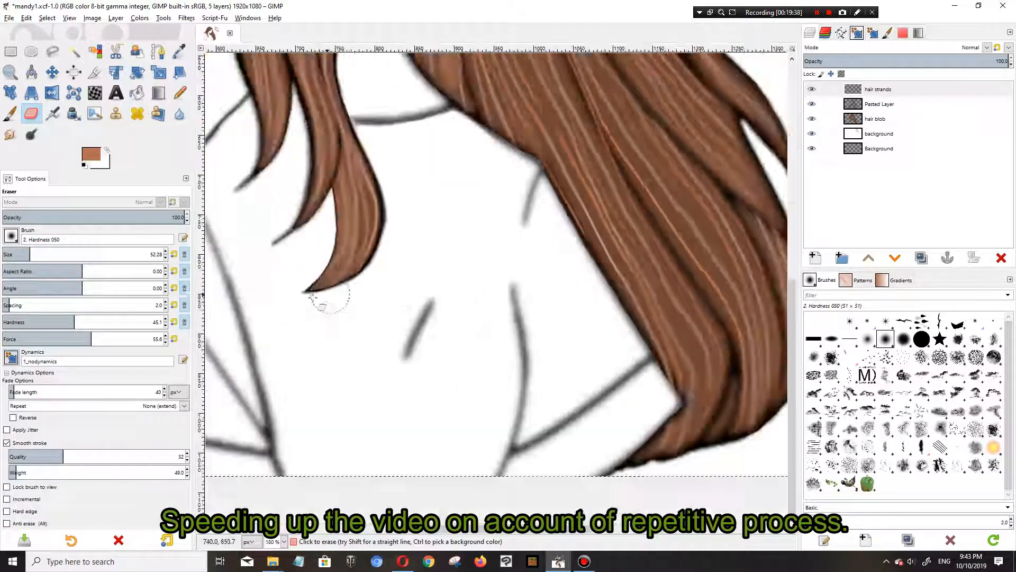
{"action": "scroll", "coordinate": [376, 286], "scroll_direction": "down", "scroll_amount": 3}
{"action": "scroll", "coordinate": [444, 265], "scroll_direction": "up", "scroll_amount": 3}
{"action": "scroll", "coordinate": [531, 331], "scroll_direction": "down", "scroll_amount": 2}
{"action": "scroll", "coordinate": [586, 277], "scroll_direction": "up", "scroll_amount": 2}
{"action": "scroll", "coordinate": [586, 277], "scroll_direction": "down", "scroll_amount": 2}
Step: Smudge the remaining sharp strands with the Smudge tool on the hair strands layer
{"action": "left_click", "coordinate": [10, 134]}
{"action": "scroll", "coordinate": [661, 217], "scroll_direction": "up", "scroll_amount": 3}
{"action": "left_click_drag", "start_coordinate": [515, 405], "coordinate": [492, 471]}
{"action": "left_click_drag", "start_coordinate": [707, 122], "coordinate": [643, 161]}
{"action": "left_click_drag", "start_coordinate": [545, 318], "coordinate": [500, 455]}
{"action": "scroll", "coordinate": [549, 409], "scroll_direction": "down", "scroll_amount": 1}
{"action": "scroll", "coordinate": [508, 436], "scroll_direction": "down", "scroll_amount": 3}
{"action": "scroll", "coordinate": [620, 333], "scroll_direction": "down", "scroll_amount": 3}
{"action": "mouse_move", "coordinate": [493, 529]}
{"action": "left_mouse_down"}
{"action": "mouse_move", "coordinate": [664, 532]}
{"action": "mouse_move", "coordinate": [643, 533]}
{"action": "left_mouse_up"}
{"action": "scroll", "coordinate": [317, 362], "scroll_direction": "up", "scroll_amount": 3}
Step: Move the Pasted Layer above the hair strands layer and rename it artline
{"action": "left_click_drag", "start_coordinate": [883, 105], "coordinate": [888, 89]}
{"action": "double_click", "coordinate": [888, 90]}
{"action": "type", "text": "artline"}
{"action": "key", "text": "Return"}
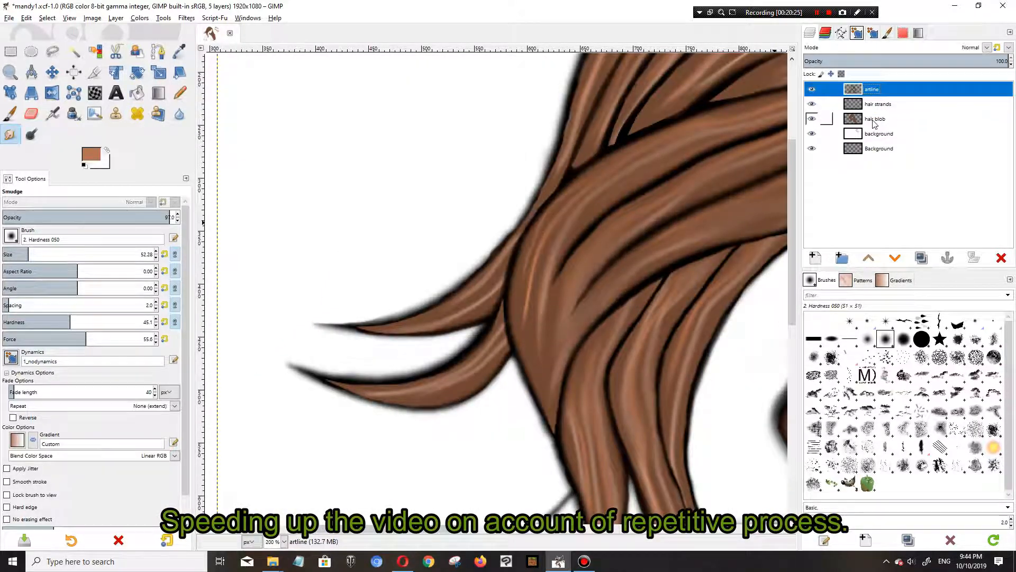
Step: Smudge the base hair color on the hair blob layer
{"action": "left_click", "coordinate": [873, 120]}
{"action": "scroll", "coordinate": [576, 335], "scroll_direction": "down", "scroll_amount": 5}
{"action": "scroll", "coordinate": [687, 379], "scroll_direction": "up", "scroll_amount": 5}
{"action": "left_click_drag", "start_coordinate": [455, 372], "coordinate": [424, 307]}
{"action": "scroll", "coordinate": [504, 255], "scroll_direction": "down", "scroll_amount": 2}
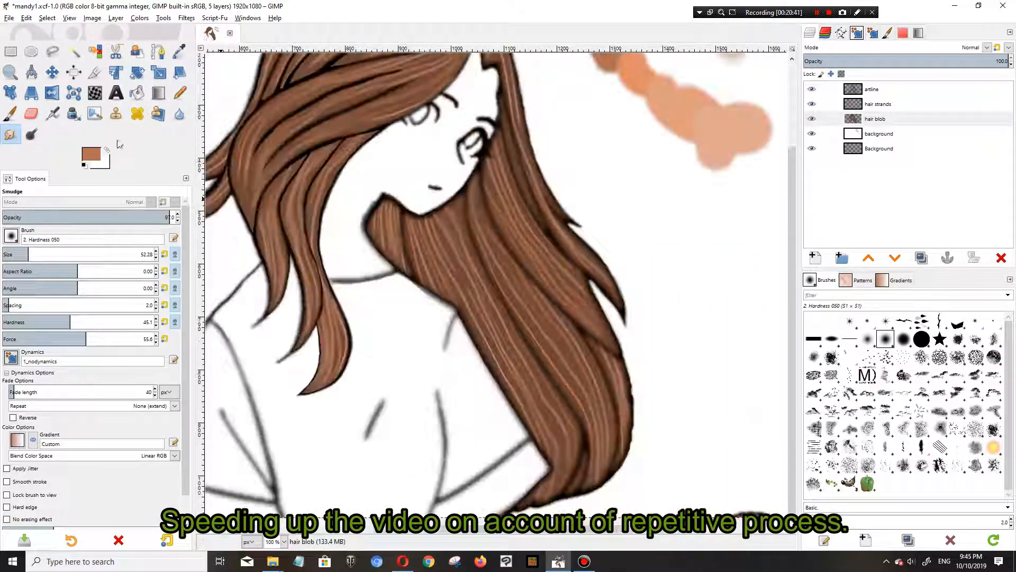
Step: Smudge the strands in the middle of the back hair on the hair strands layer
{"action": "left_click", "coordinate": [880, 104]}
{"action": "left_click_drag", "start_coordinate": [512, 284], "coordinate": [574, 379]}
{"action": "scroll", "coordinate": [443, 343], "scroll_direction": "down", "scroll_amount": 1}
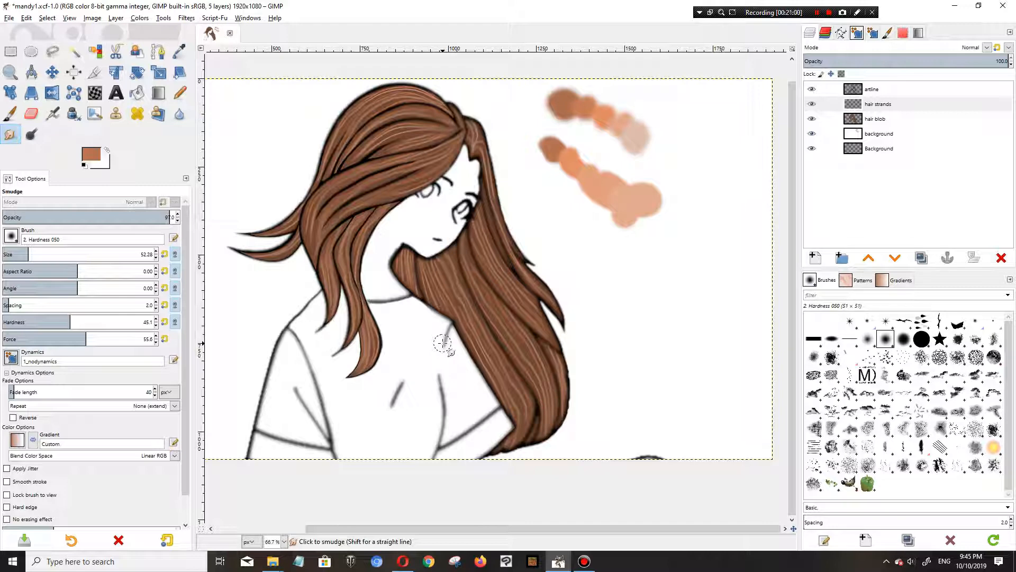
Step: Try Overlay mode at 89.9 opacity on the hair strands layer, then return it to Normal mode
{"action": "left_click", "coordinate": [889, 106]}
{"action": "left_click", "coordinate": [987, 47]}
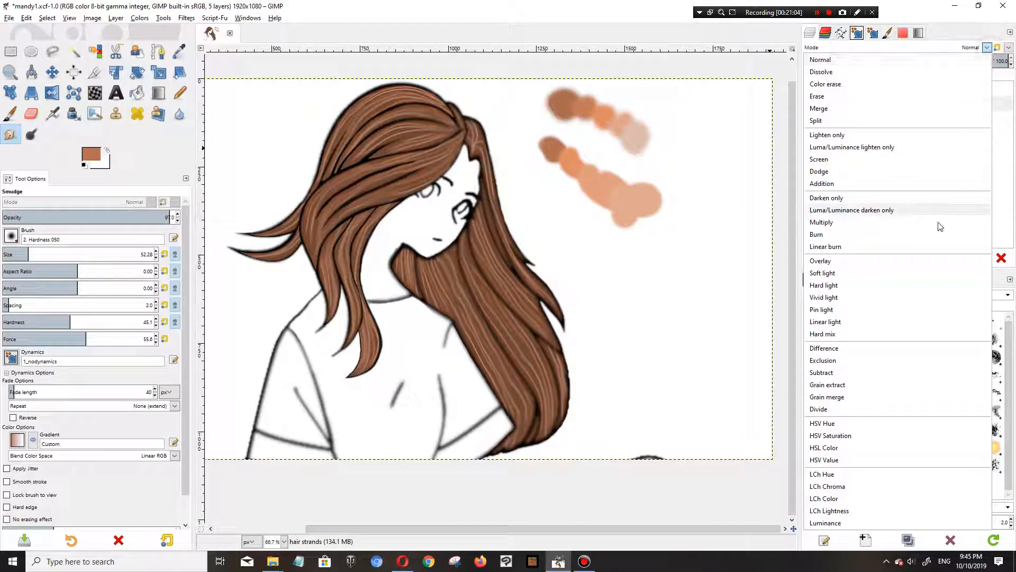
{"action": "left_click", "coordinate": [926, 261]}
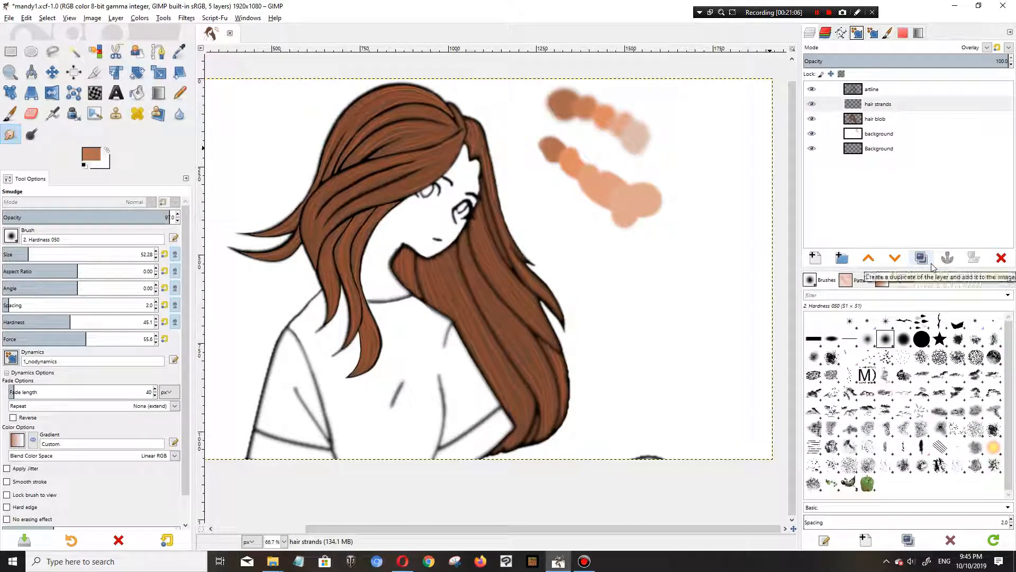
{"action": "left_click_drag", "start_coordinate": [1002, 60], "coordinate": [988, 60]}
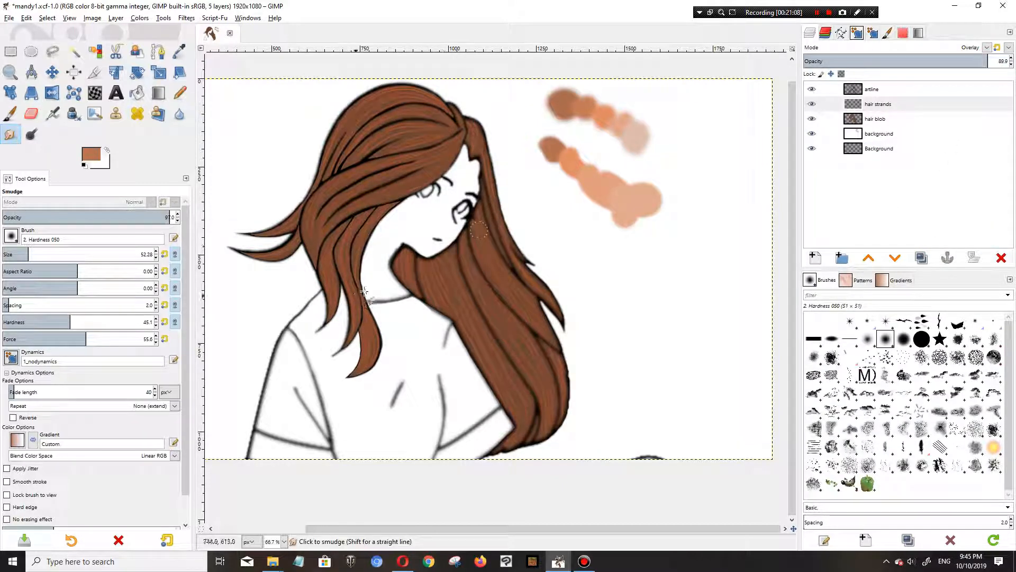
{"action": "scroll", "coordinate": [509, 276], "scroll_direction": "up", "scroll_amount": 3}
{"action": "scroll", "coordinate": [510, 277], "scroll_direction": "down", "scroll_amount": 3}
{"action": "left_click", "coordinate": [990, 49]}
{"action": "left_click", "coordinate": [984, 54]}
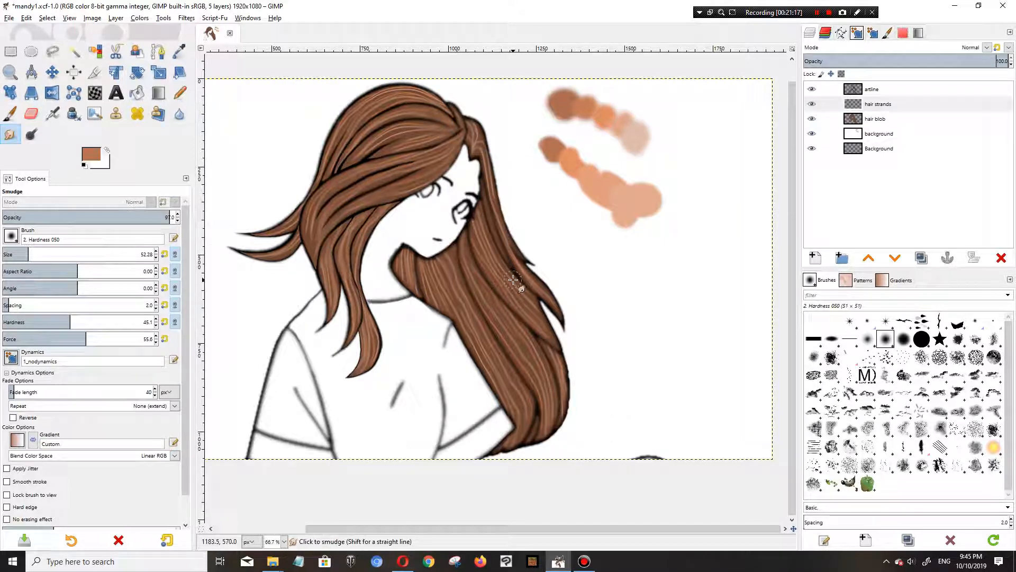
Step: Smudge the remaining strands toward the lower end of the back hair
{"action": "scroll", "coordinate": [514, 281], "scroll_direction": "up", "scroll_amount": 2}
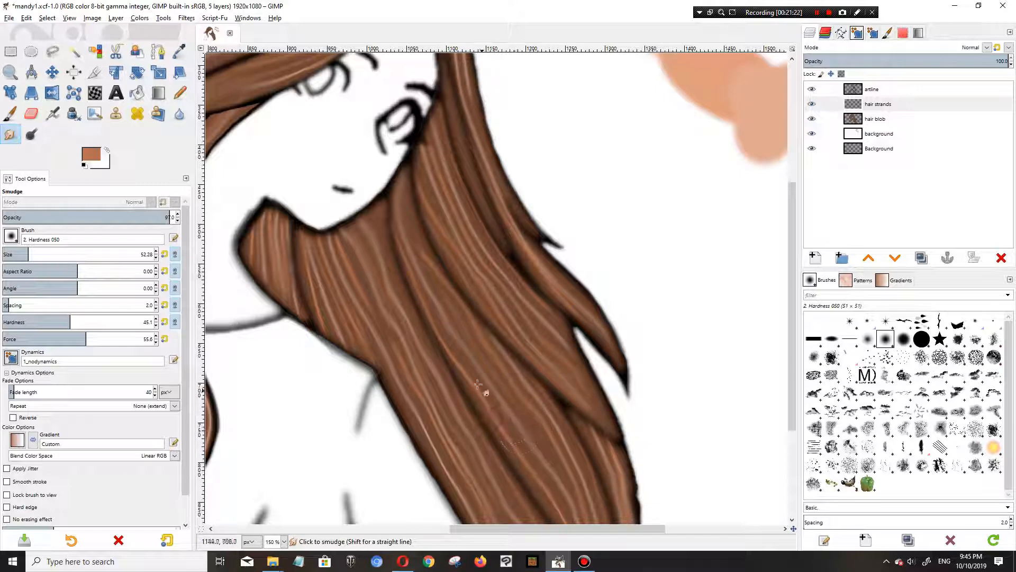
{"action": "scroll", "coordinate": [423, 276], "scroll_direction": "down", "scroll_amount": 4}
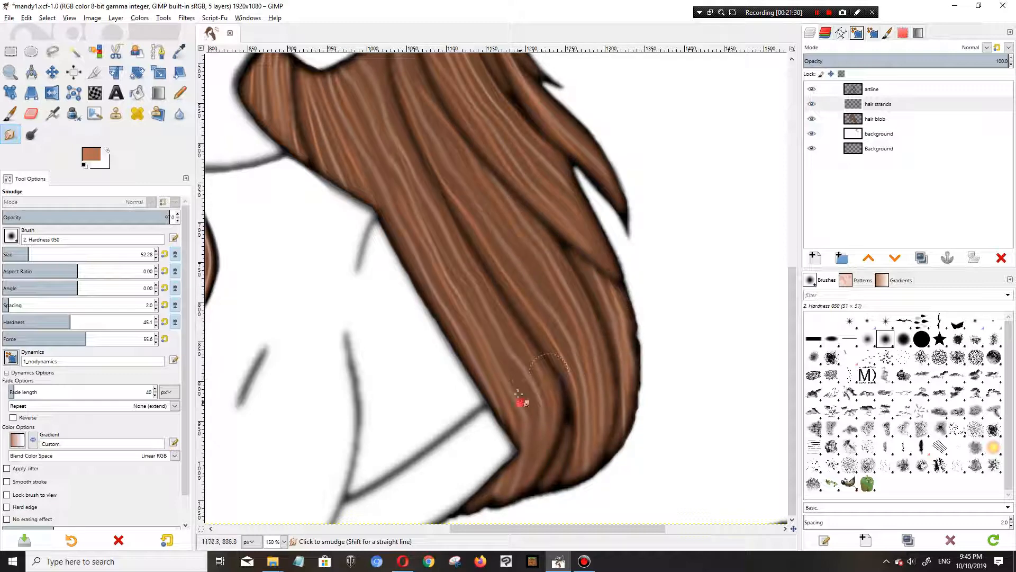
{"action": "scroll", "coordinate": [472, 309], "scroll_direction": "down", "scroll_amount": 2}
{"action": "scroll", "coordinate": [474, 311], "scroll_direction": "down", "scroll_amount": 2}
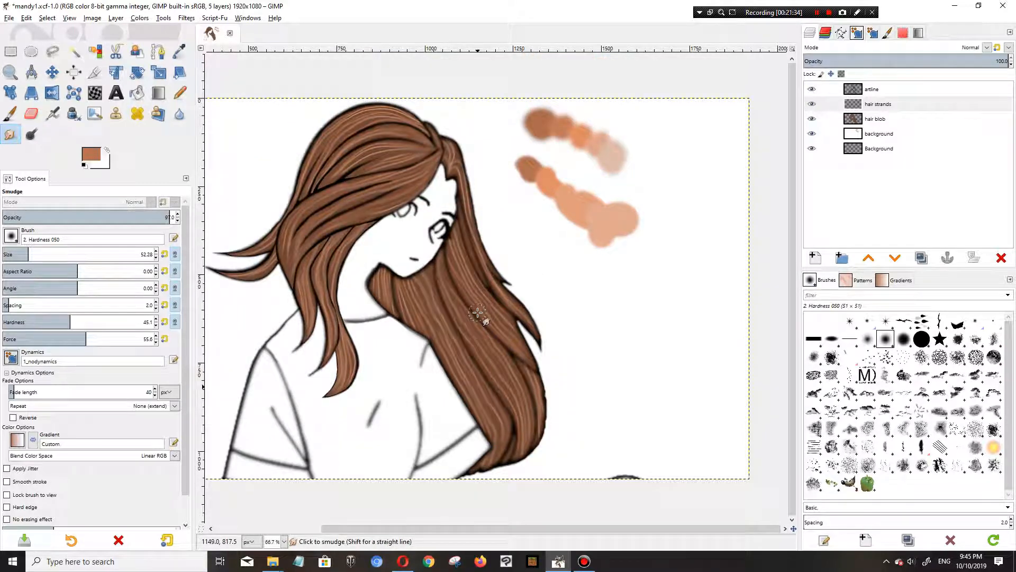
Step: Create a new transparent layer named highlights above the hair strands layer
{"action": "left_click", "coordinate": [826, 256]}
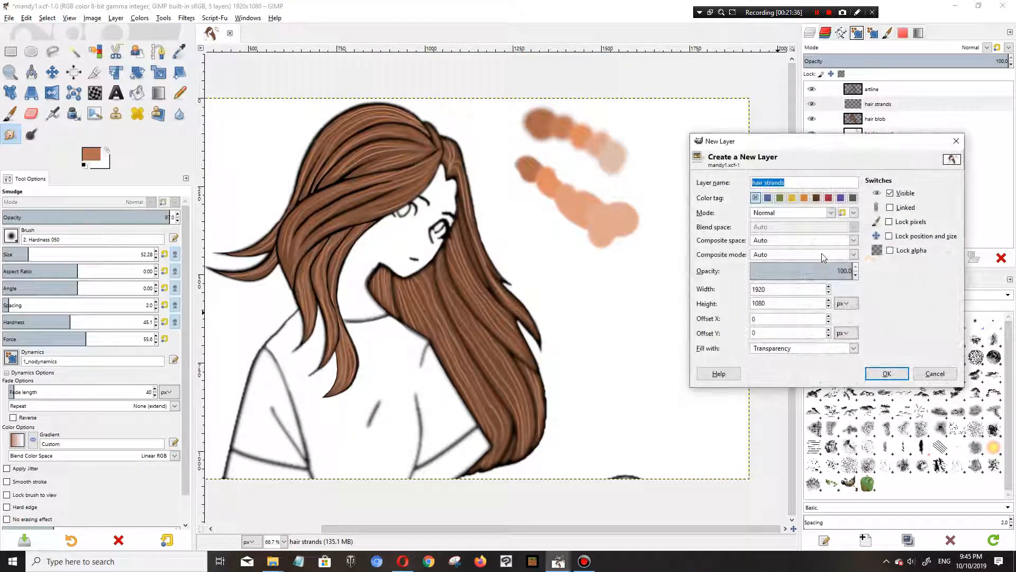
{"action": "type", "text": "high"}
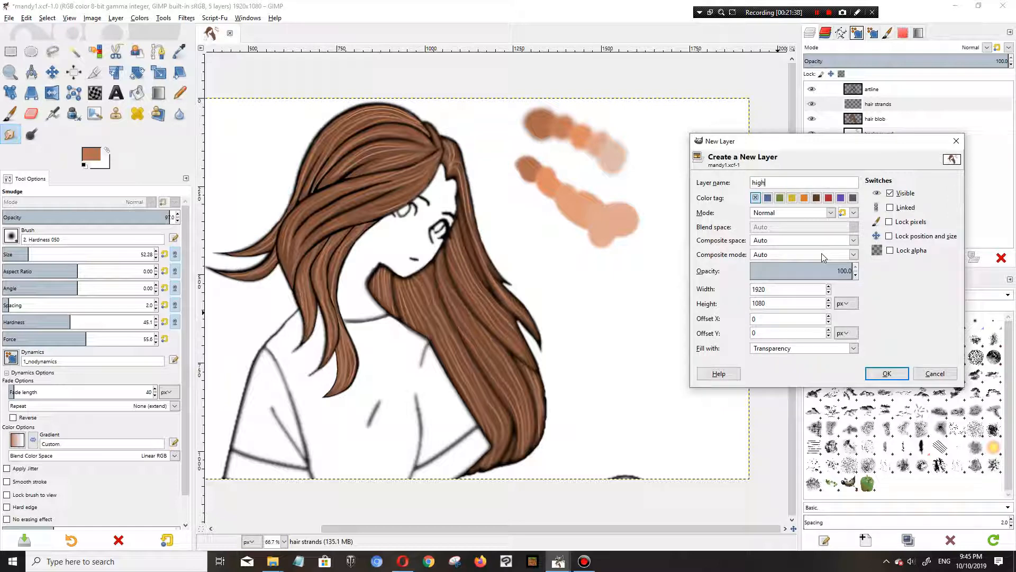
{"action": "type", "text": "lights"}
{"action": "key", "text": "Return"}
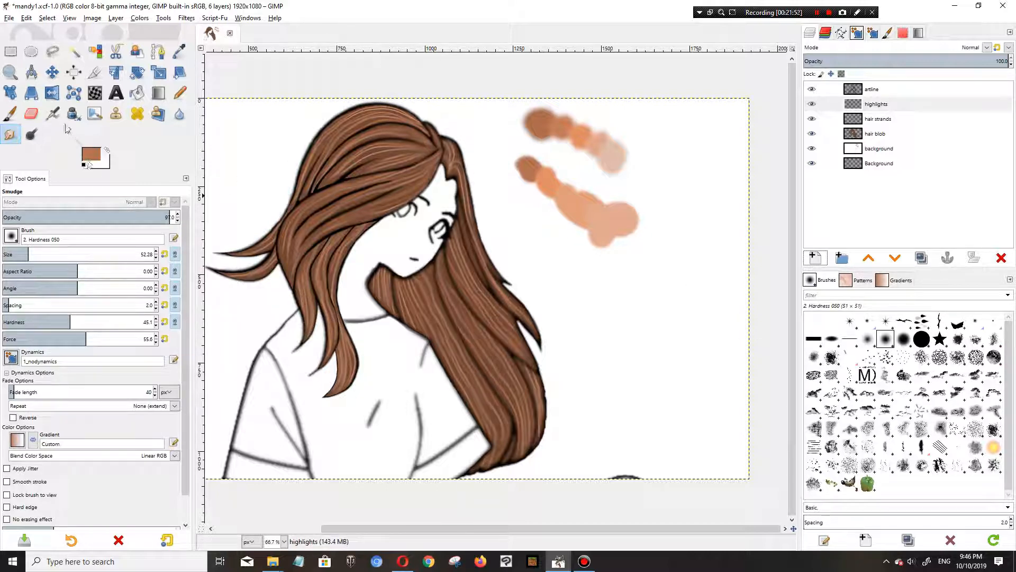
Step: Set up the Airbrush with white as the foreground color and size 75.27 on the highlights layer
{"action": "left_click", "coordinate": [108, 151]}
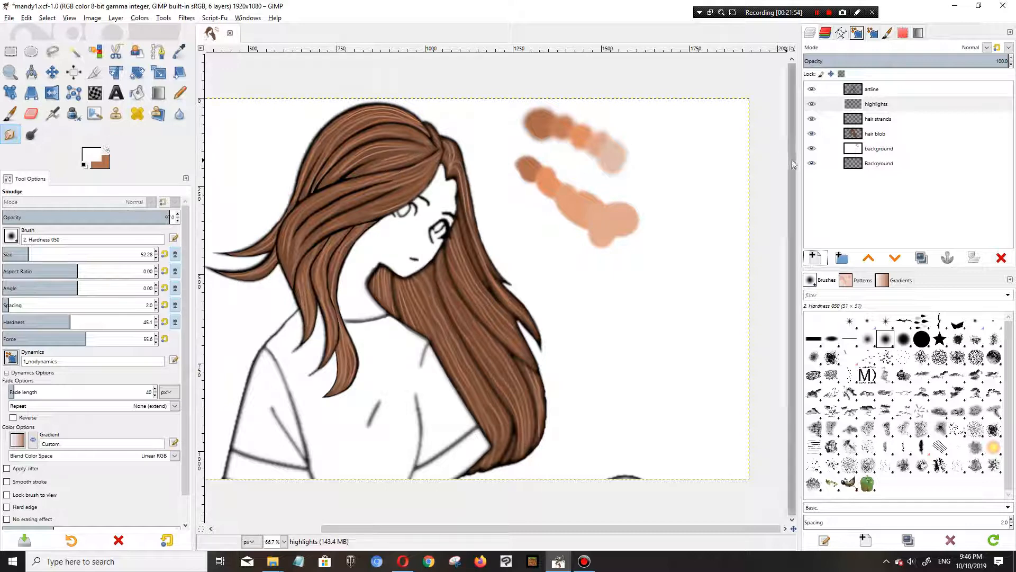
{"action": "left_click", "coordinate": [881, 105]}
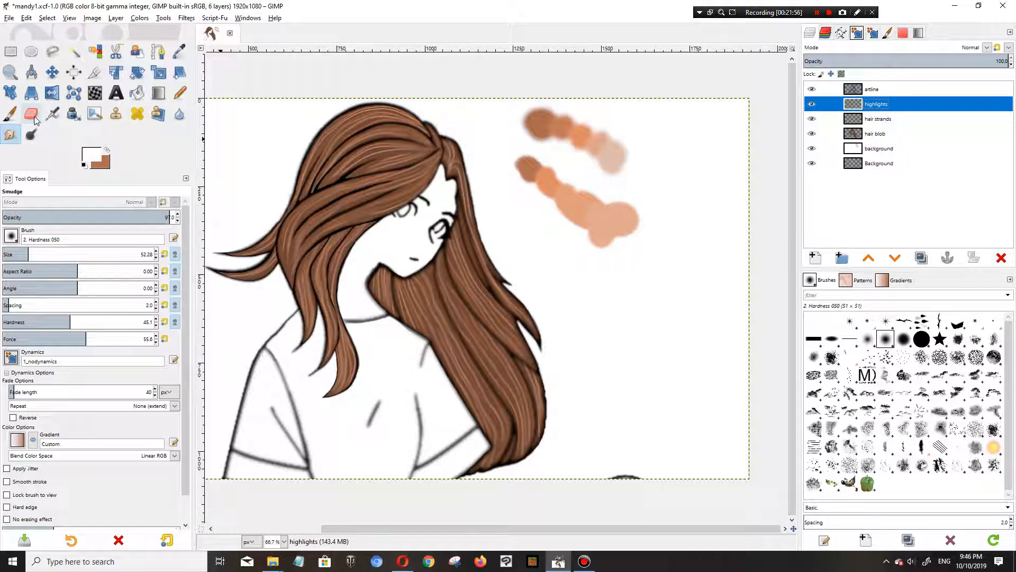
{"action": "left_click", "coordinate": [10, 114]}
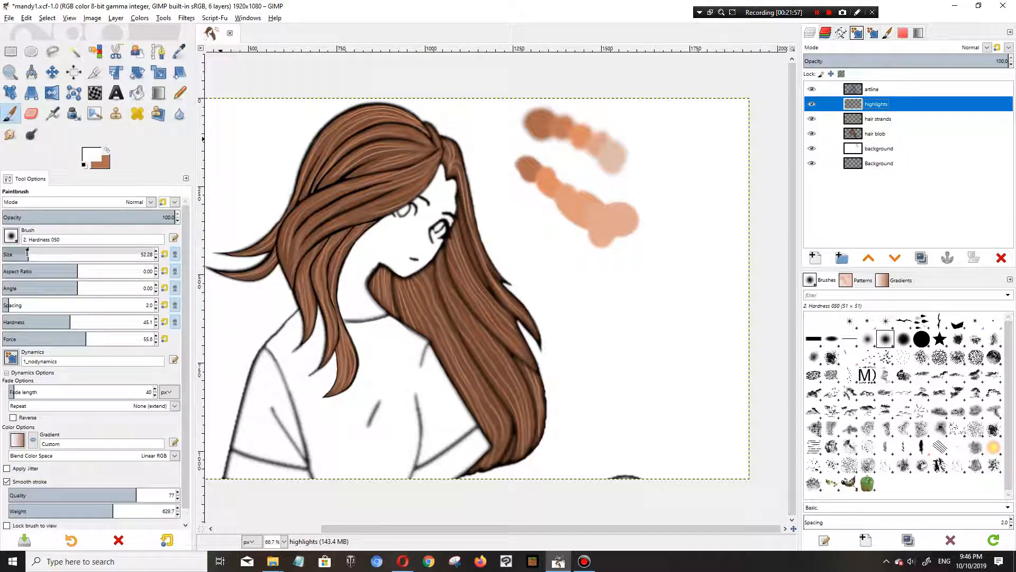
{"action": "left_click_drag", "start_coordinate": [28, 252], "coordinate": [34, 252]}
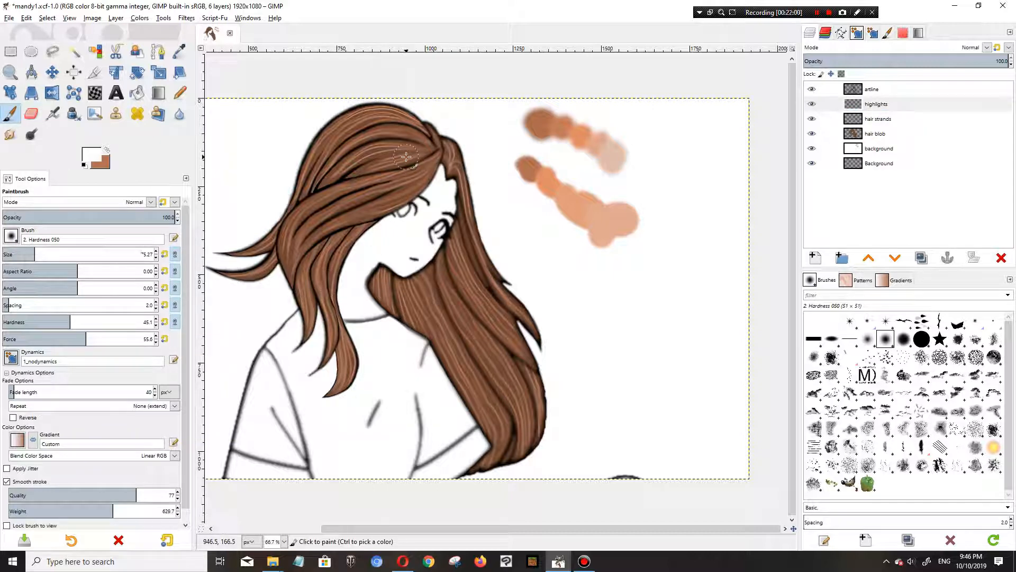
{"action": "scroll", "coordinate": [406, 156], "scroll_direction": "up", "scroll_amount": 1}
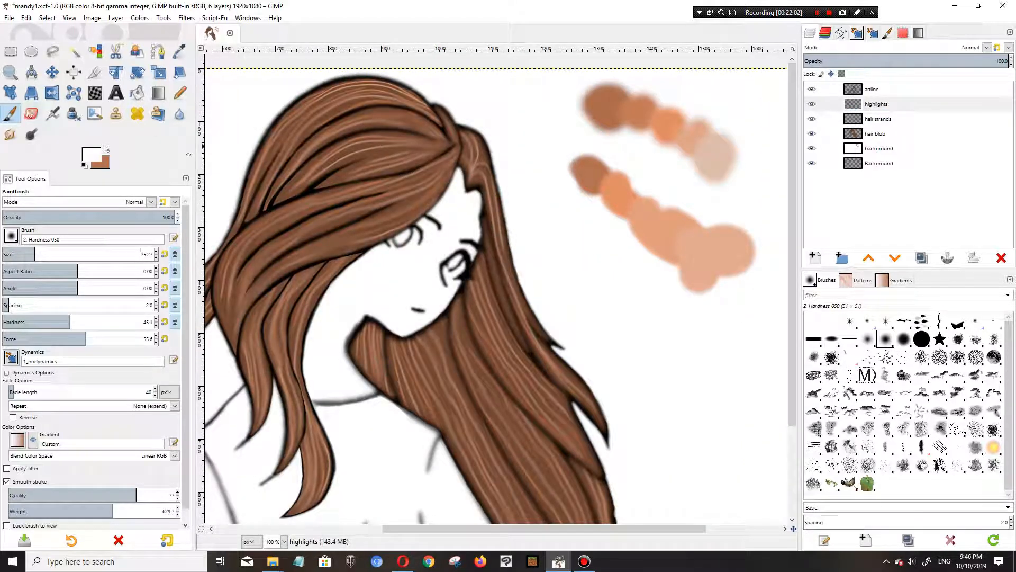
{"action": "left_click", "coordinate": [53, 113]}
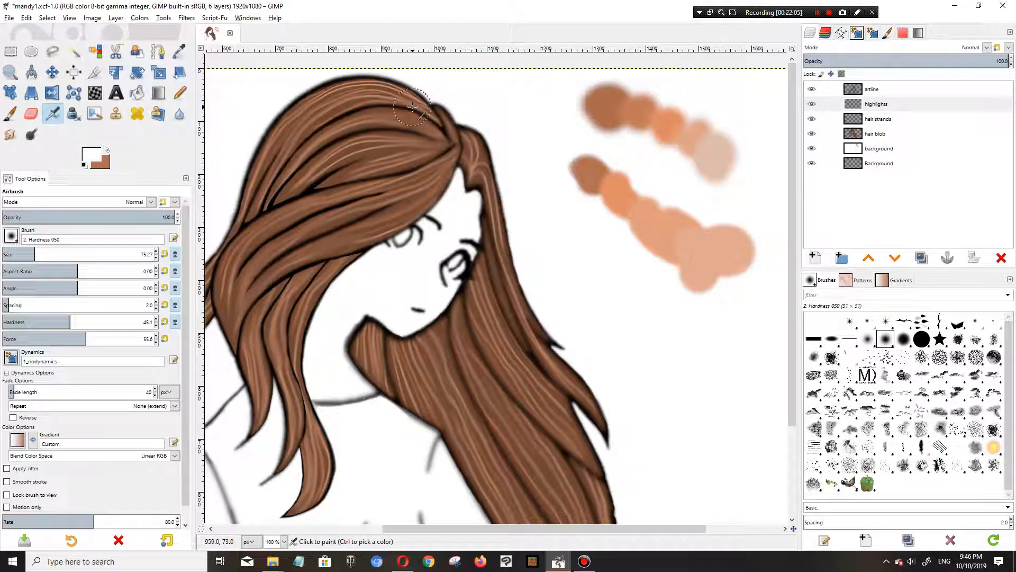
{"action": "mouse_move", "coordinate": [423, 112]}
{"action": "left_mouse_down"}
{"action": "mouse_move", "coordinate": [384, 96]}
{"action": "mouse_move", "coordinate": [346, 100]}
{"action": "left_mouse_up"}
{"action": "mouse_move", "coordinate": [424, 131]}
{"action": "left_mouse_down"}
{"action": "mouse_move", "coordinate": [374, 123]}
{"action": "mouse_move", "coordinate": [357, 132]}
{"action": "left_mouse_up"}
{"action": "mouse_move", "coordinate": [439, 150]}
{"action": "left_mouse_down"}
{"action": "mouse_move", "coordinate": [379, 157]}
{"action": "mouse_move", "coordinate": [425, 156]}
{"action": "mouse_move", "coordinate": [383, 157]}
{"action": "mouse_move", "coordinate": [411, 151]}
{"action": "mouse_move", "coordinate": [383, 163]}
{"action": "mouse_move", "coordinate": [432, 162]}
{"action": "mouse_move", "coordinate": [377, 174]}
{"action": "mouse_move", "coordinate": [393, 140]}
{"action": "mouse_move", "coordinate": [338, 138]}
{"action": "mouse_move", "coordinate": [382, 90]}
{"action": "mouse_move", "coordinate": [346, 89]}
{"action": "mouse_move", "coordinate": [373, 140]}
{"action": "left_mouse_up"}
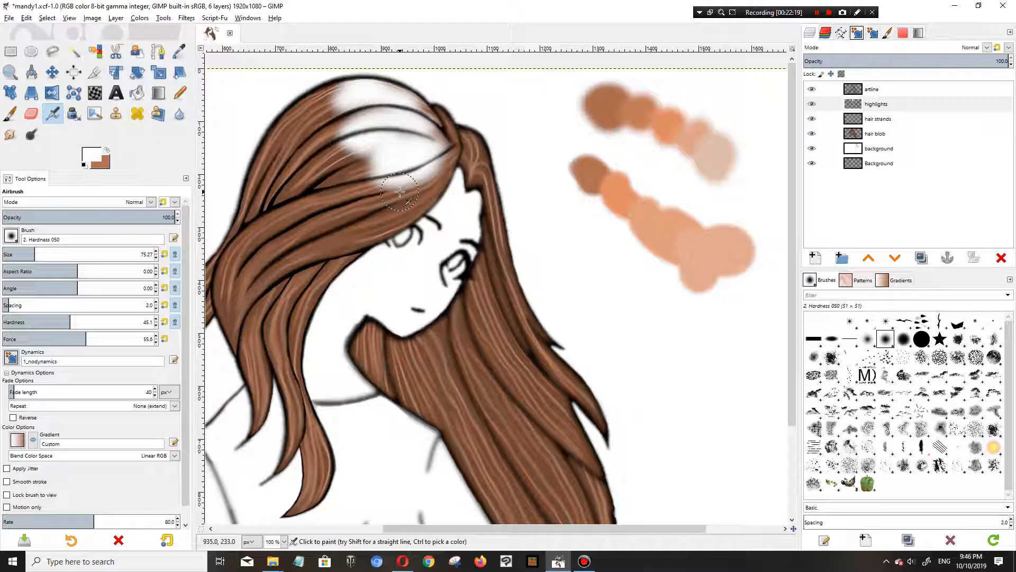
{"action": "key", "text": "ctrl"}
{"action": "key", "text": "ctrl+z"}
{"action": "key", "text": "ctrl+z"}
{"action": "key", "text": "ctrl+z"}
{"action": "key", "text": "ctrl+z"}
{"action": "key", "text": "ctrl+z"}
{"action": "key", "text": "ctrl+z"}
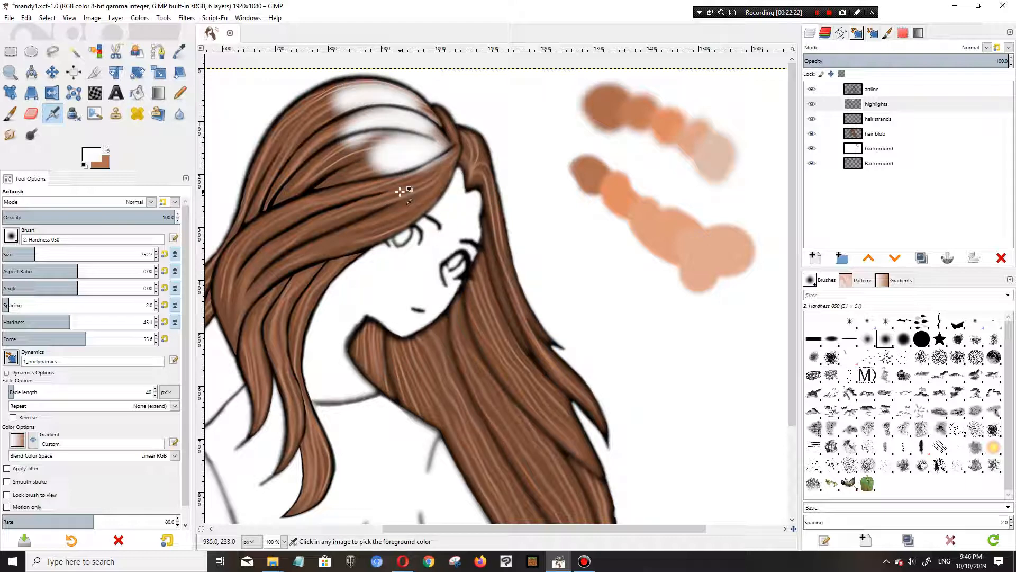
Step: Airbrush white highlights across the strands at the crown of the head with opacity 61.2
{"action": "mouse_move", "coordinate": [130, 216]}
{"action": "left_mouse_down"}
{"action": "mouse_move", "coordinate": [137, 202]}
{"action": "mouse_move", "coordinate": [107, 216]}
{"action": "left_mouse_up"}
{"action": "scroll", "coordinate": [391, 173], "scroll_direction": "down", "scroll_amount": 1}
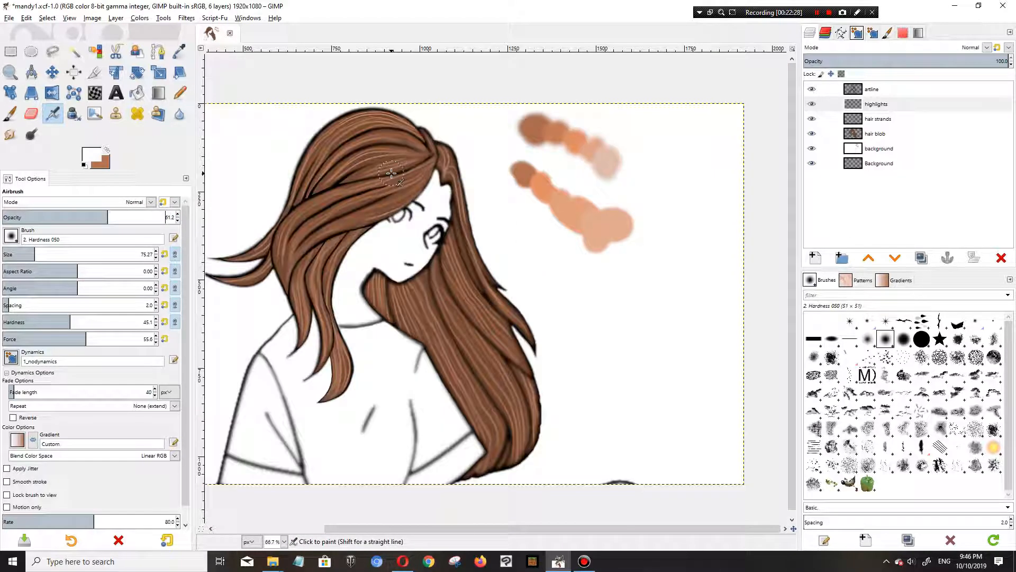
{"action": "mouse_move", "coordinate": [415, 132]}
{"action": "left_mouse_down"}
{"action": "mouse_move", "coordinate": [368, 115]}
{"action": "mouse_move", "coordinate": [355, 125]}
{"action": "mouse_move", "coordinate": [405, 137]}
{"action": "mouse_move", "coordinate": [372, 148]}
{"action": "mouse_move", "coordinate": [418, 162]}
{"action": "mouse_move", "coordinate": [383, 166]}
{"action": "mouse_move", "coordinate": [407, 151]}
{"action": "mouse_move", "coordinate": [379, 155]}
{"action": "mouse_move", "coordinate": [419, 158]}
{"action": "mouse_move", "coordinate": [393, 144]}
{"action": "mouse_move", "coordinate": [420, 146]}
{"action": "mouse_move", "coordinate": [389, 122]}
{"action": "mouse_move", "coordinate": [369, 117]}
{"action": "mouse_move", "coordinate": [351, 129]}
{"action": "mouse_move", "coordinate": [403, 164]}
{"action": "mouse_move", "coordinate": [376, 121]}
{"action": "mouse_move", "coordinate": [400, 142]}
{"action": "mouse_move", "coordinate": [377, 123]}
{"action": "left_mouse_up"}
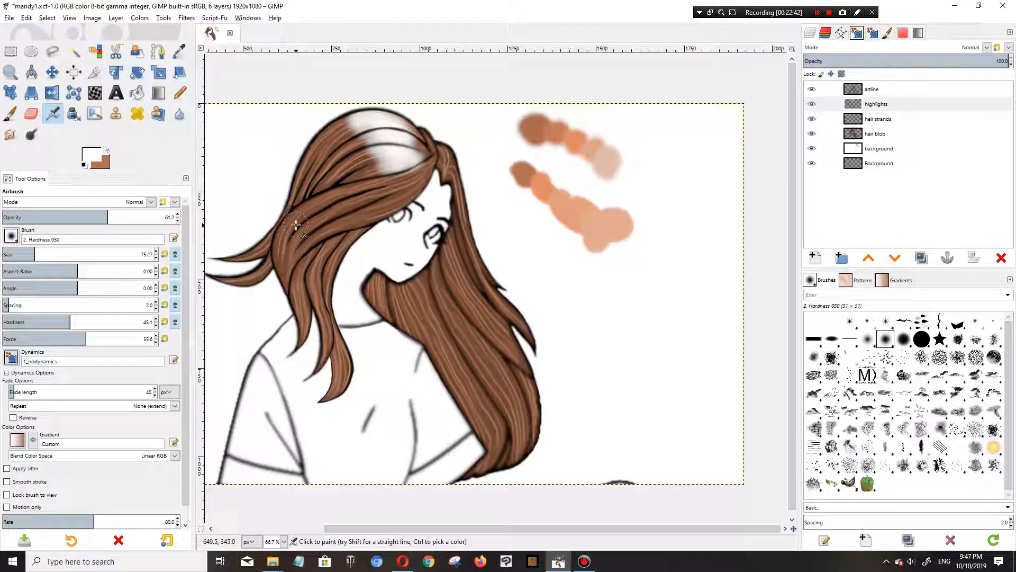
{"action": "left_click_drag", "start_coordinate": [368, 112], "coordinate": [353, 118]}
Step: Airbrush white highlights on the flicked-out strands and along the long lock swept across the front hair
{"action": "mouse_move", "coordinate": [267, 238]}
{"action": "left_mouse_down"}
{"action": "mouse_move", "coordinate": [228, 259]}
{"action": "mouse_move", "coordinate": [267, 259]}
{"action": "mouse_move", "coordinate": [222, 270]}
{"action": "left_mouse_up"}
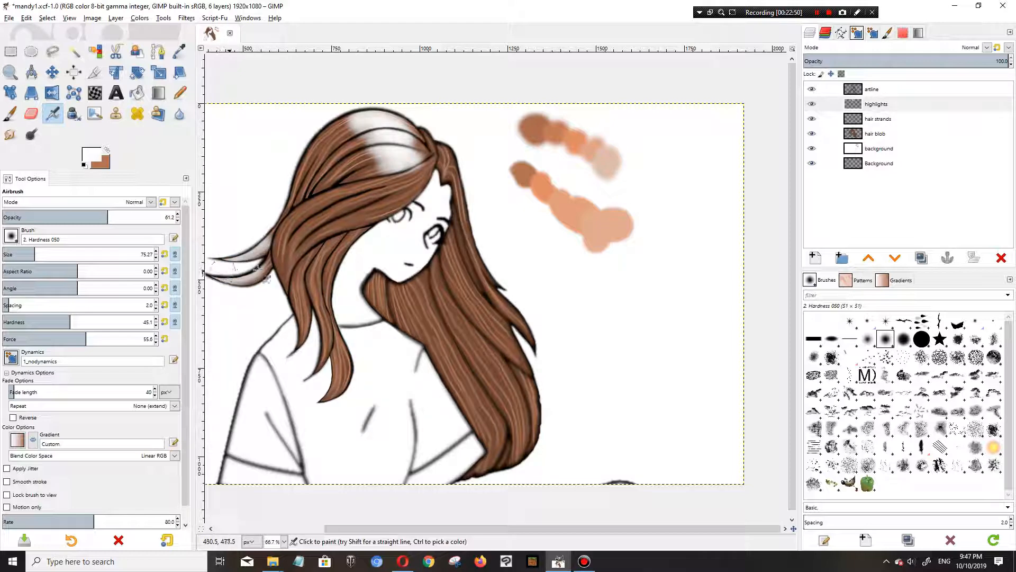
{"action": "mouse_move", "coordinate": [390, 187]}
{"action": "left_mouse_down"}
{"action": "mouse_move", "coordinate": [351, 184]}
{"action": "mouse_move", "coordinate": [284, 234]}
{"action": "left_mouse_up"}
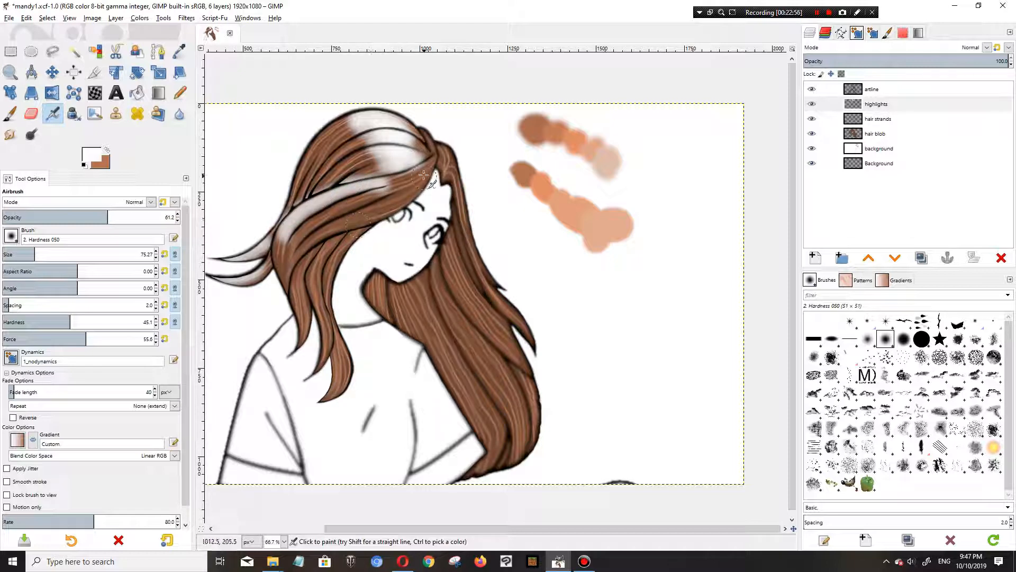
{"action": "left_click_drag", "start_coordinate": [383, 184], "coordinate": [374, 184]}
Step: Airbrush white highlights on the narrow strands beside the parting with brush size 12.79
{"action": "scroll", "coordinate": [490, 161], "scroll_direction": "up", "scroll_amount": 2, "text": "ctrl"}
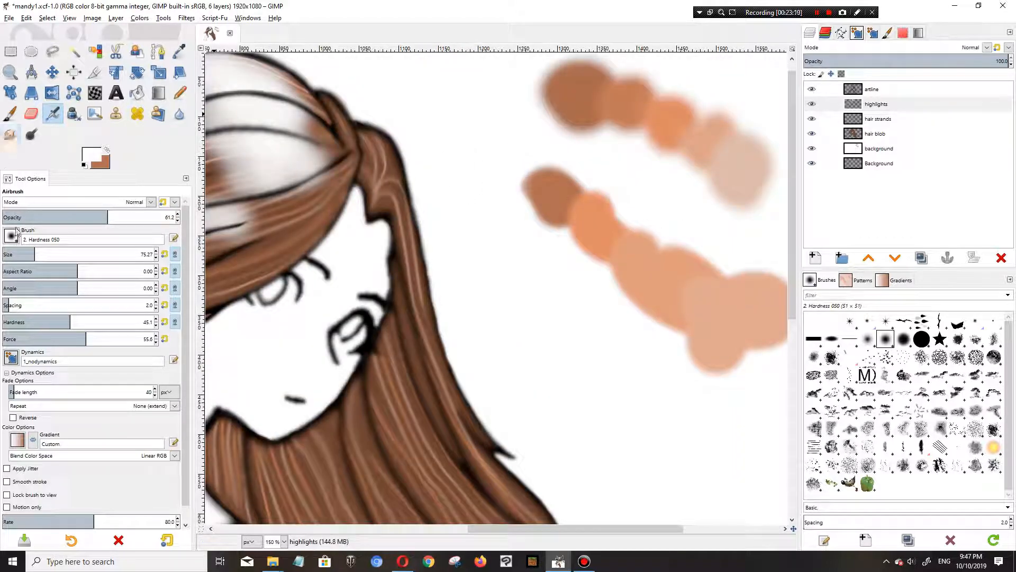
{"action": "left_click_drag", "start_coordinate": [32, 255], "coordinate": [8, 254]}
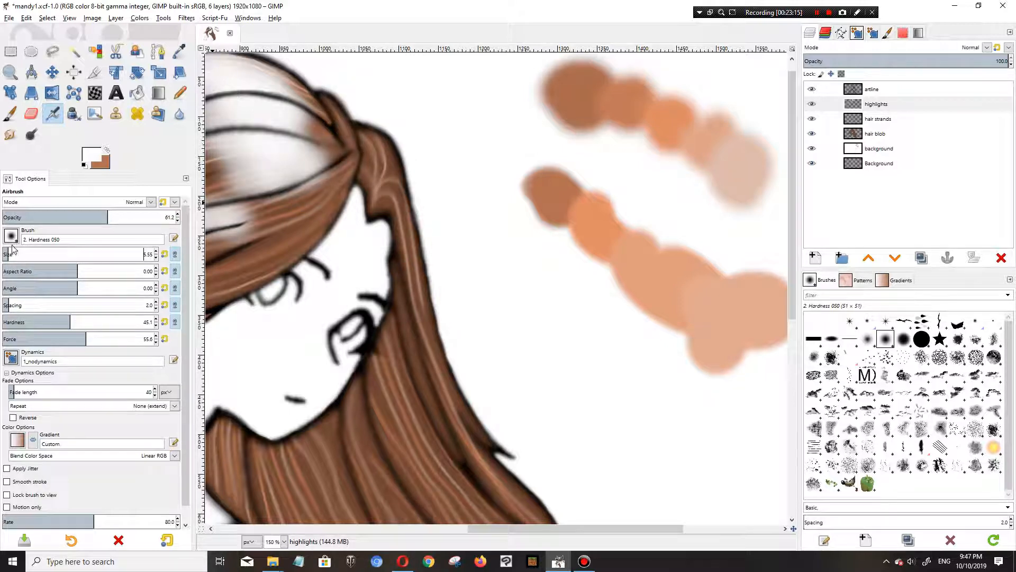
{"action": "left_click_drag", "start_coordinate": [9, 254], "coordinate": [13, 254]}
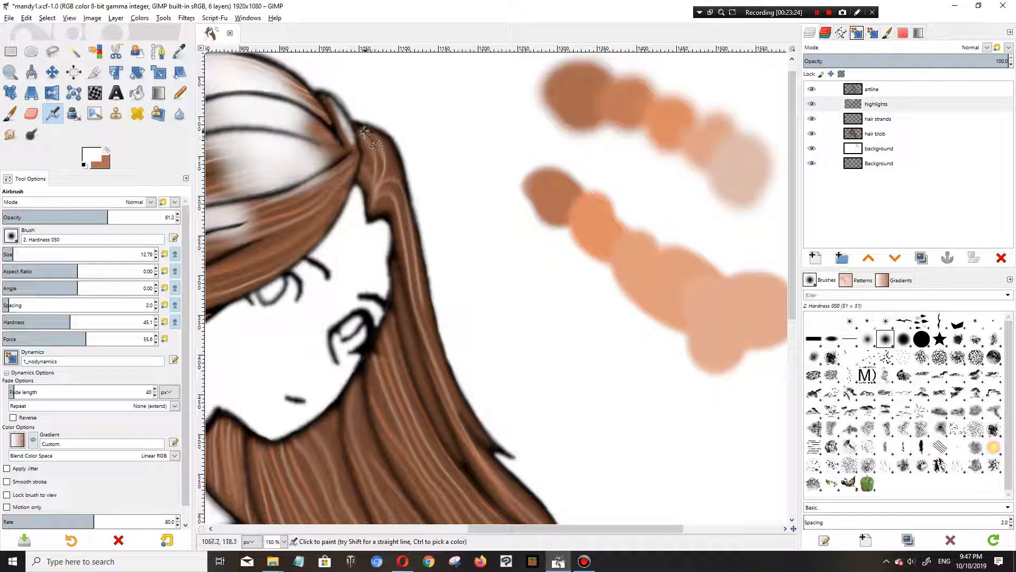
{"action": "mouse_move", "coordinate": [369, 132]}
{"action": "left_mouse_down"}
{"action": "mouse_move", "coordinate": [399, 162]}
{"action": "mouse_move", "coordinate": [365, 136]}
{"action": "mouse_move", "coordinate": [393, 173]}
{"action": "mouse_move", "coordinate": [386, 144]}
{"action": "mouse_move", "coordinate": [397, 175]}
{"action": "mouse_move", "coordinate": [391, 144]}
{"action": "mouse_move", "coordinate": [374, 136]}
{"action": "mouse_move", "coordinate": [407, 186]}
{"action": "mouse_move", "coordinate": [391, 163]}
{"action": "mouse_move", "coordinate": [395, 185]}
{"action": "mouse_move", "coordinate": [371, 123]}
{"action": "left_mouse_up"}
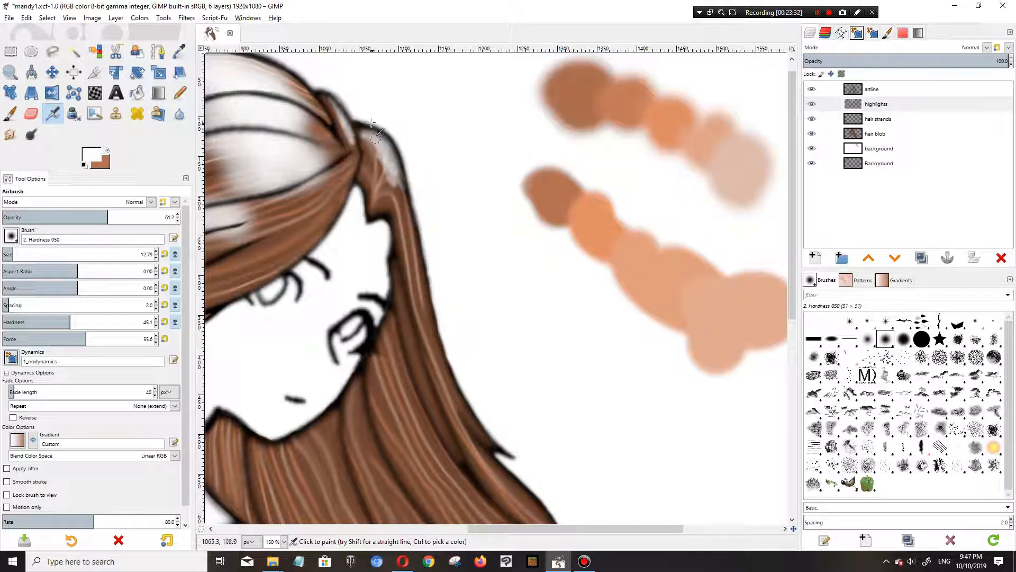
{"action": "mouse_move", "coordinate": [396, 180]}
{"action": "left_mouse_down"}
{"action": "mouse_move", "coordinate": [380, 138]}
{"action": "mouse_move", "coordinate": [355, 128]}
{"action": "mouse_move", "coordinate": [381, 175]}
{"action": "left_mouse_up"}
Step: Airbrush white highlights down the outer edge strands of the back hair with brush size 39.31
{"action": "scroll", "coordinate": [414, 219], "scroll_direction": "down", "scroll_amount": 4, "text": "ctrl"}
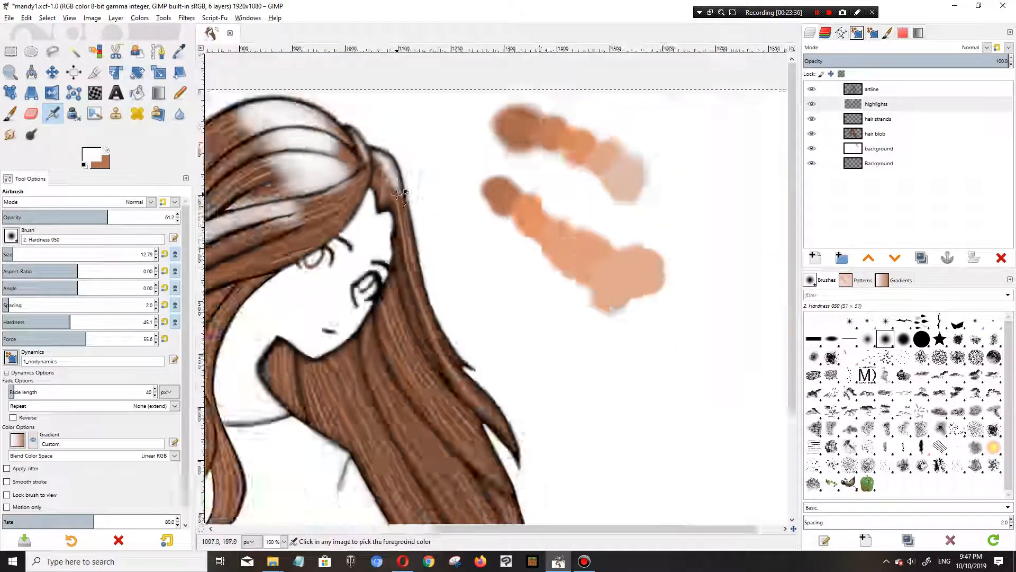
{"action": "scroll", "coordinate": [413, 226], "scroll_direction": "up", "scroll_amount": 3, "text": "ctrl"}
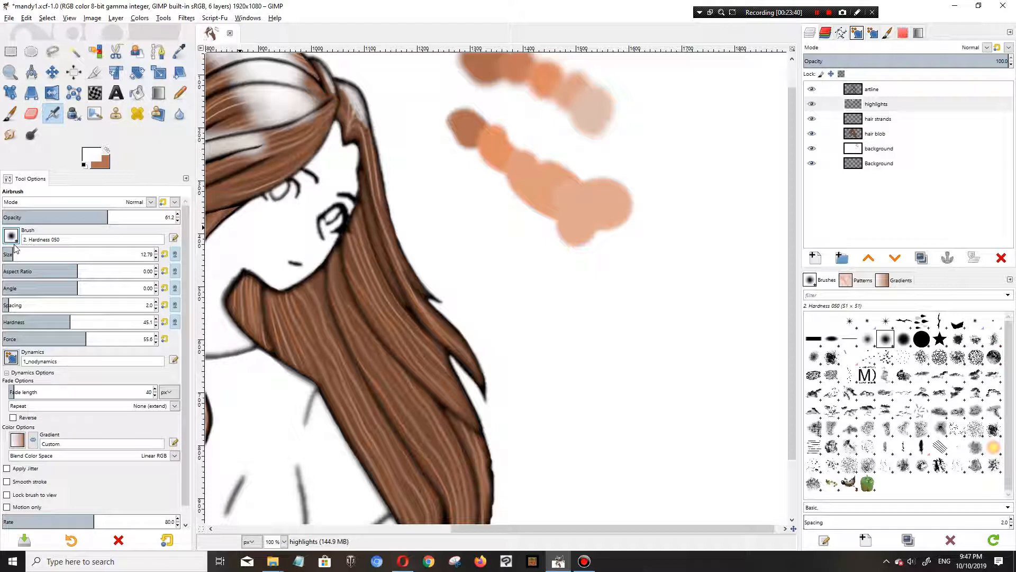
{"action": "left_click_drag", "start_coordinate": [15, 249], "coordinate": [24, 253]}
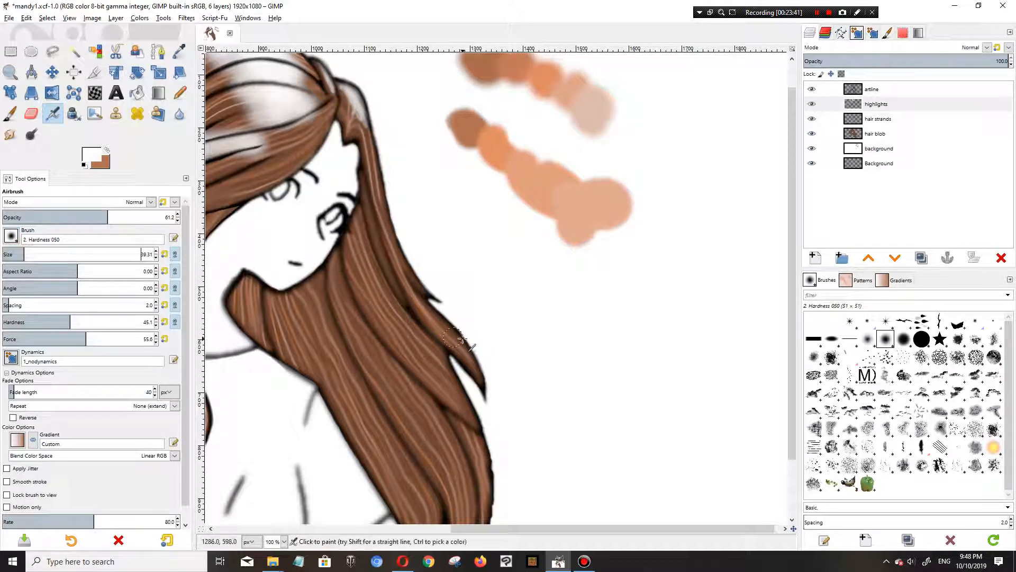
{"action": "mouse_move", "coordinate": [400, 244]}
{"action": "left_mouse_down"}
{"action": "mouse_move", "coordinate": [431, 320]}
{"action": "mouse_move", "coordinate": [466, 353]}
{"action": "left_mouse_up"}
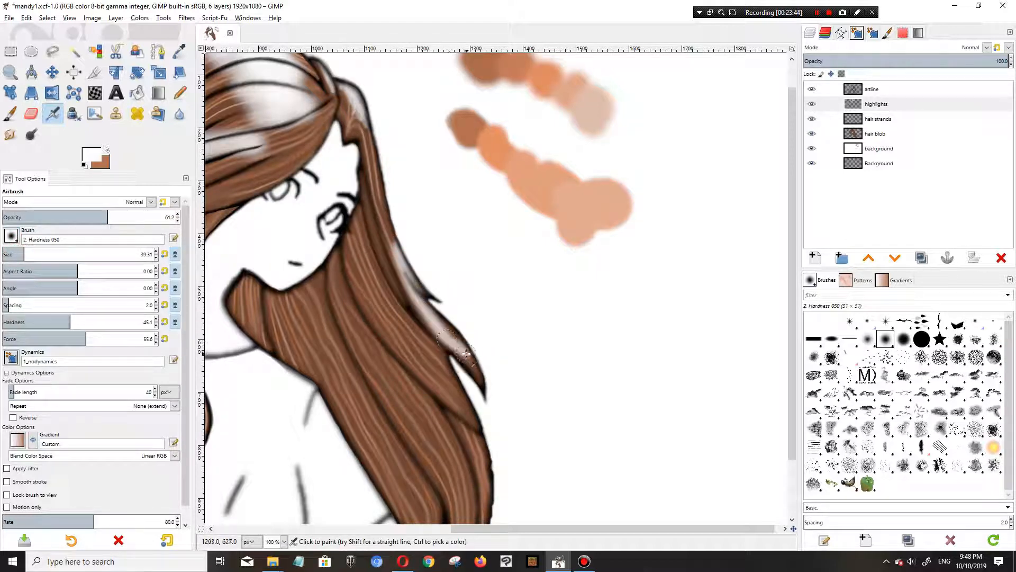
{"action": "key", "text": "ctrl+z"}
{"action": "mouse_move", "coordinate": [401, 246]}
{"action": "left_mouse_down"}
{"action": "mouse_move", "coordinate": [485, 384]}
{"action": "mouse_move", "coordinate": [485, 370]}
{"action": "left_mouse_up"}
{"action": "left_click_drag", "start_coordinate": [432, 304], "coordinate": [394, 226]}
{"action": "key", "text": "minus"}
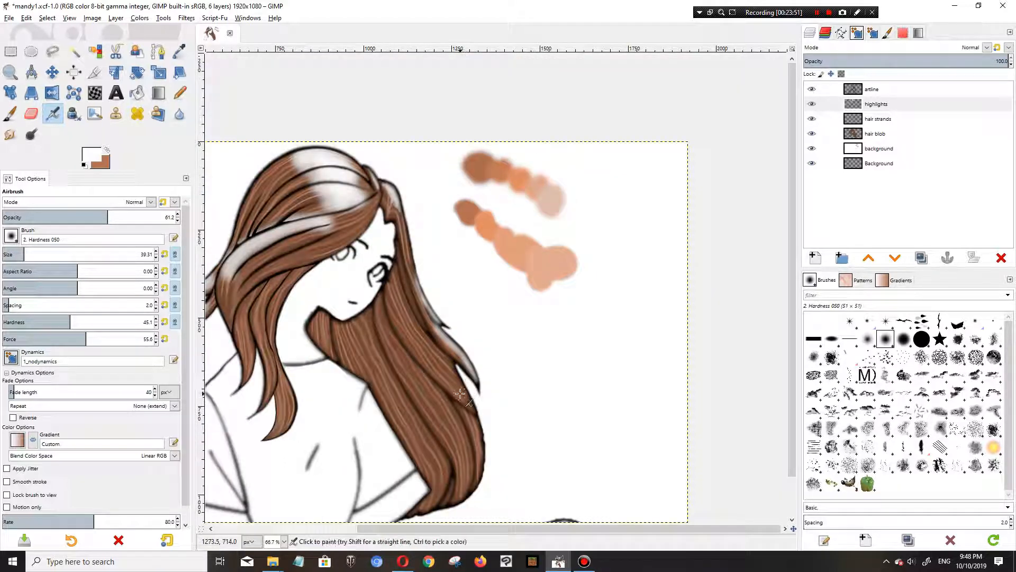
{"action": "left_click_drag", "start_coordinate": [459, 393], "coordinate": [482, 439]}
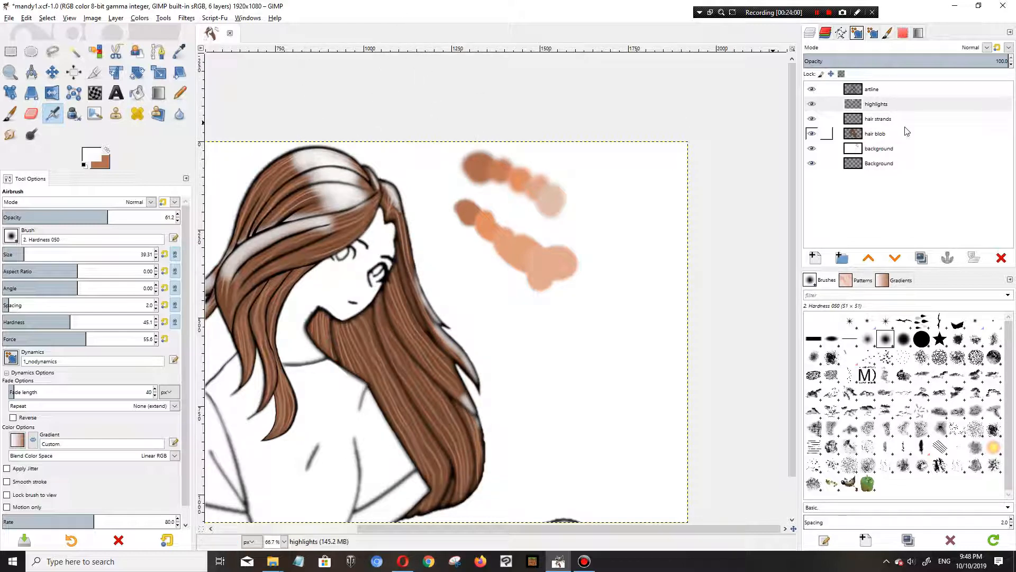
Step: Set the highlights layer to Overlay mode at 94.1 opacity
{"action": "left_click", "coordinate": [977, 47]}
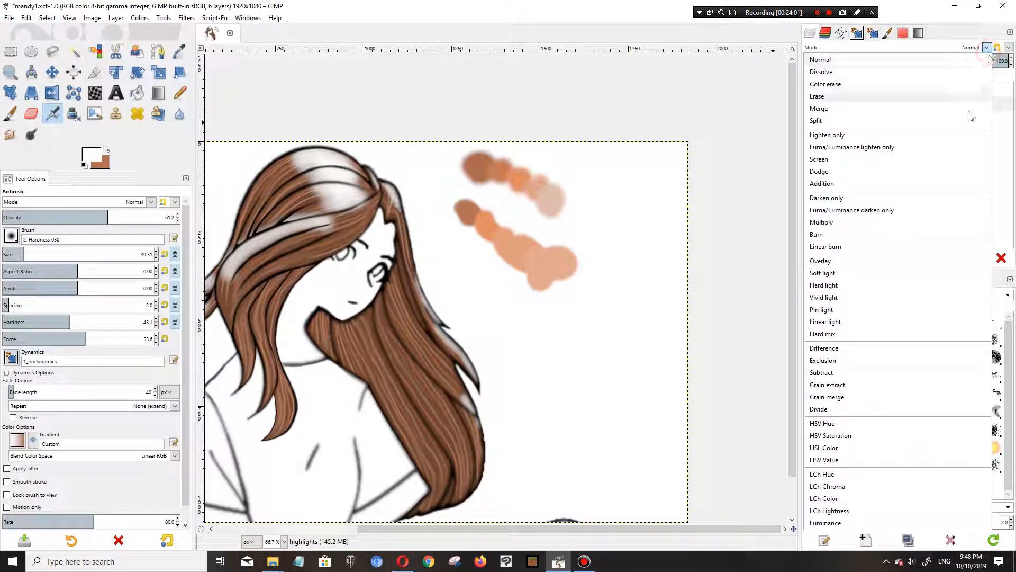
{"action": "left_click", "coordinate": [935, 261]}
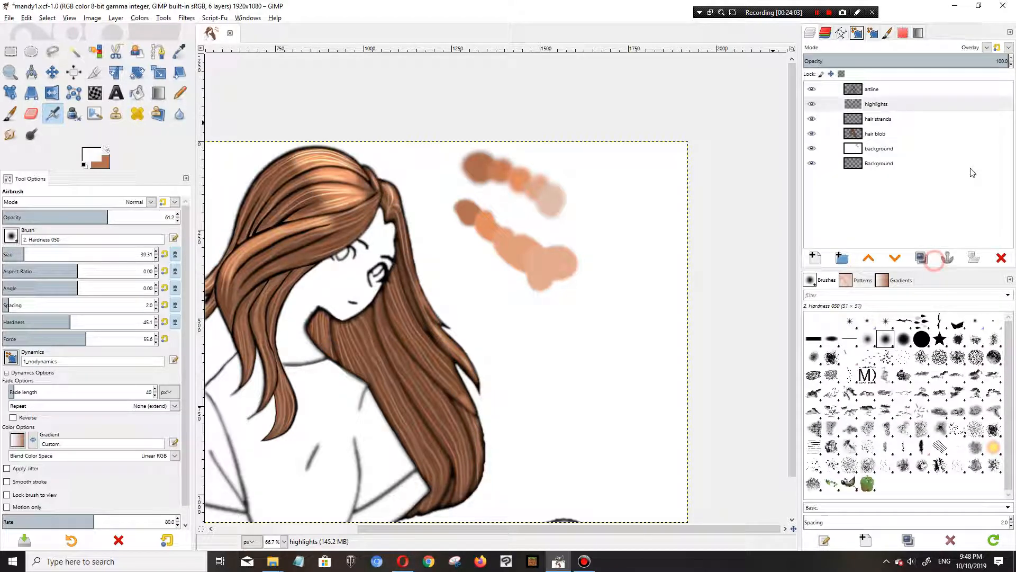
{"action": "left_click", "coordinate": [994, 62]}
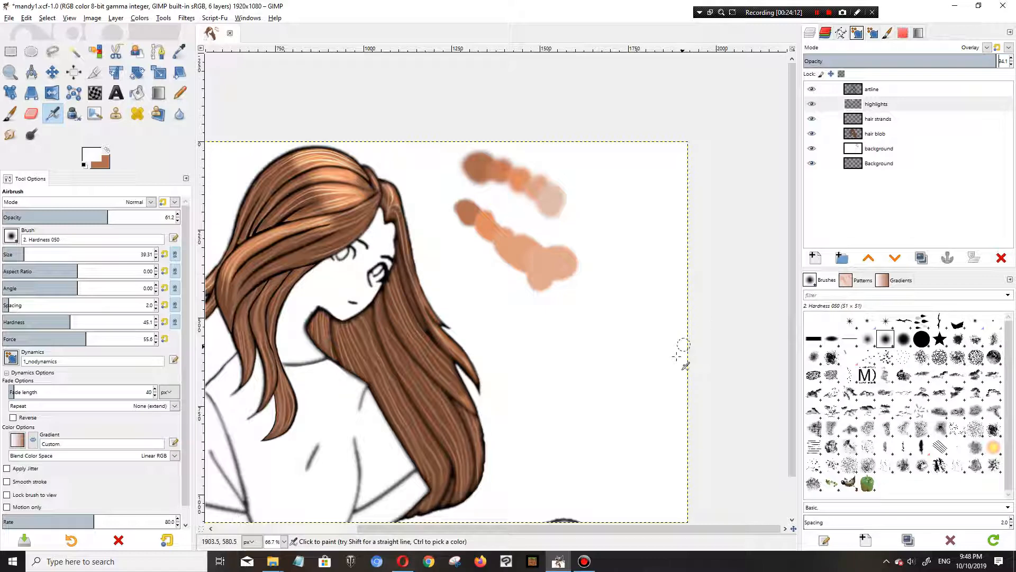
Step: Erase the stray highlight from the darker strands below the crown with the Eraser on the highlights layer
{"action": "left_click_drag", "start_coordinate": [624, 530], "coordinate": [529, 532]}
{"action": "scroll", "coordinate": [288, 244], "scroll_direction": "up", "scroll_amount": 1, "text": "ctrl"}
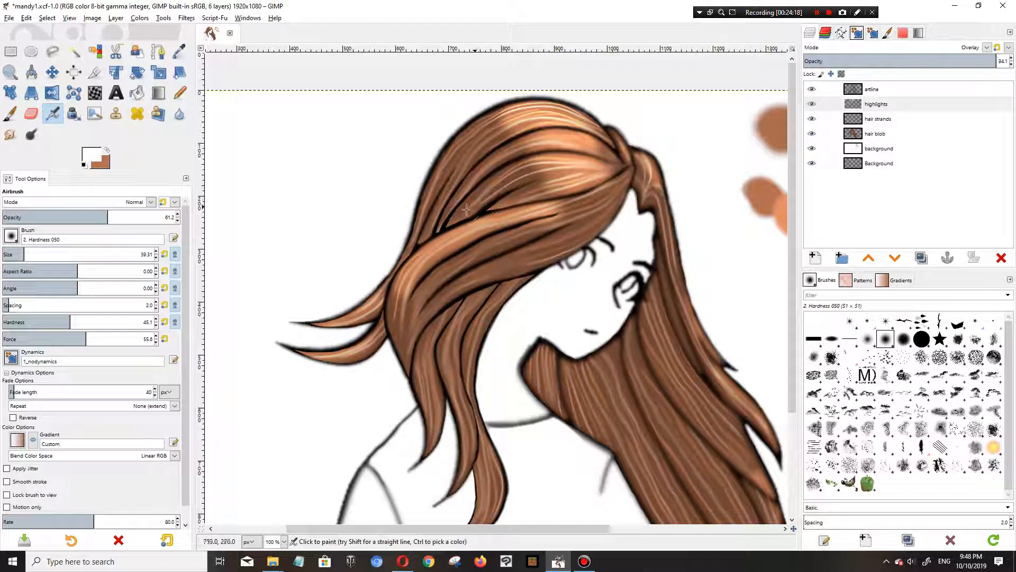
{"action": "left_click", "coordinate": [31, 113]}
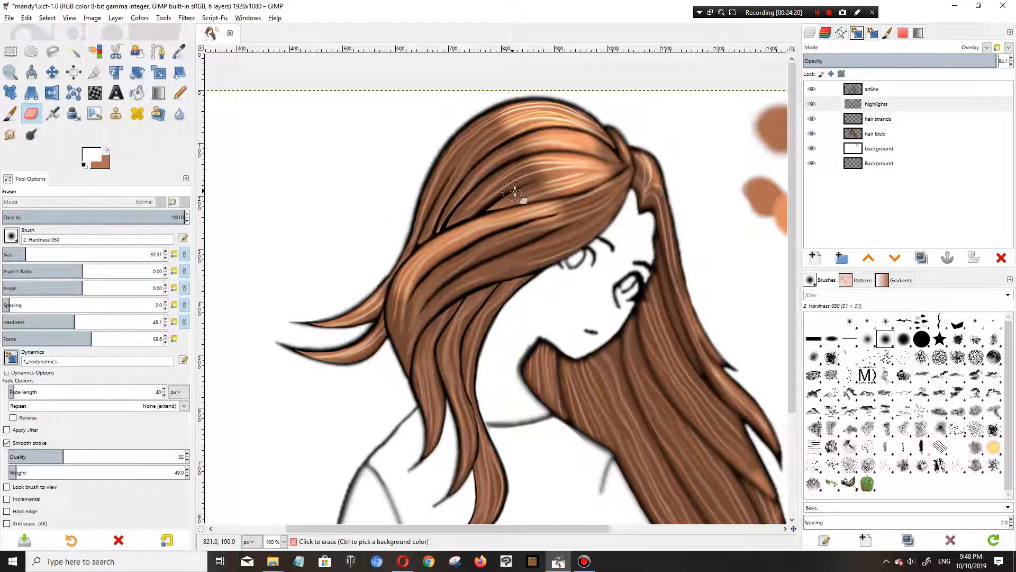
{"action": "mouse_move", "coordinate": [520, 195]}
{"action": "left_mouse_down"}
{"action": "mouse_move", "coordinate": [450, 216]}
{"action": "mouse_move", "coordinate": [531, 194]}
{"action": "mouse_move", "coordinate": [484, 194]}
{"action": "mouse_move", "coordinate": [498, 175]}
{"action": "mouse_move", "coordinate": [500, 197]}
{"action": "mouse_move", "coordinate": [422, 235]}
{"action": "mouse_move", "coordinate": [536, 194]}
{"action": "mouse_move", "coordinate": [516, 197]}
{"action": "left_mouse_up"}
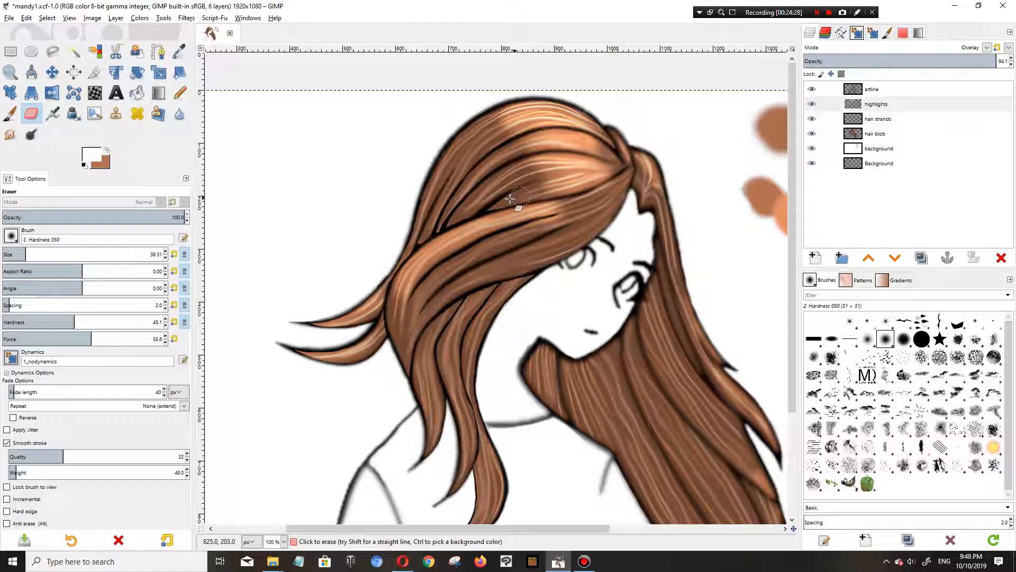
{"action": "scroll", "coordinate": [524, 342], "scroll_direction": "down", "scroll_amount": 1}
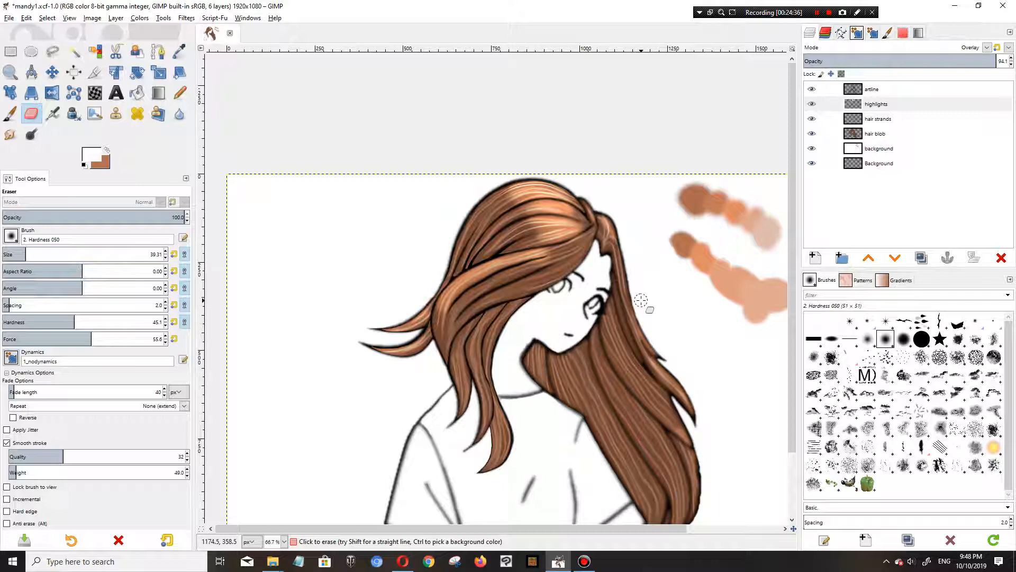
Step: Create a new transparent layer named shadows above the highlights layer
{"action": "left_click", "coordinate": [818, 262]}
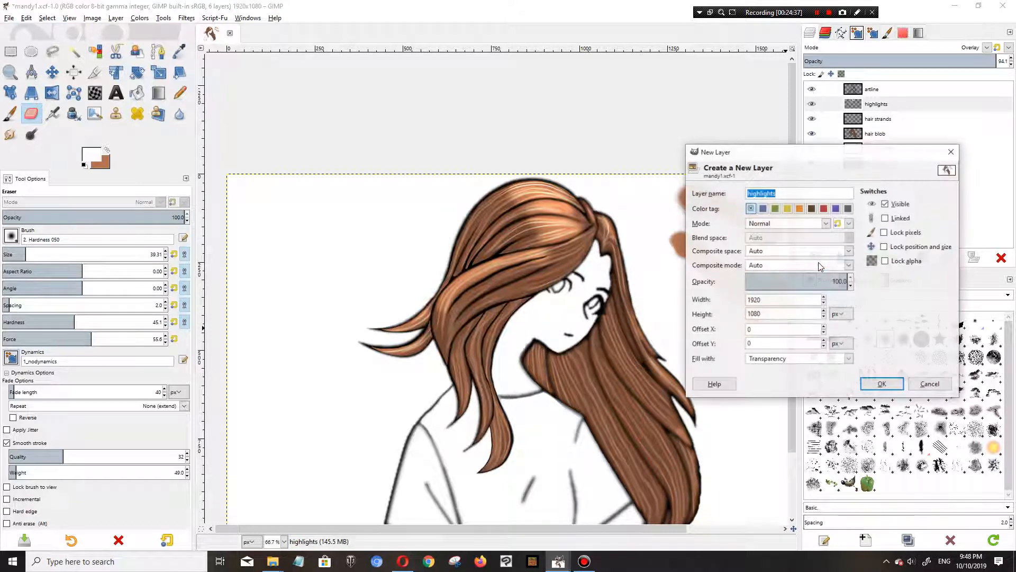
{"action": "type", "text": "shadow"}
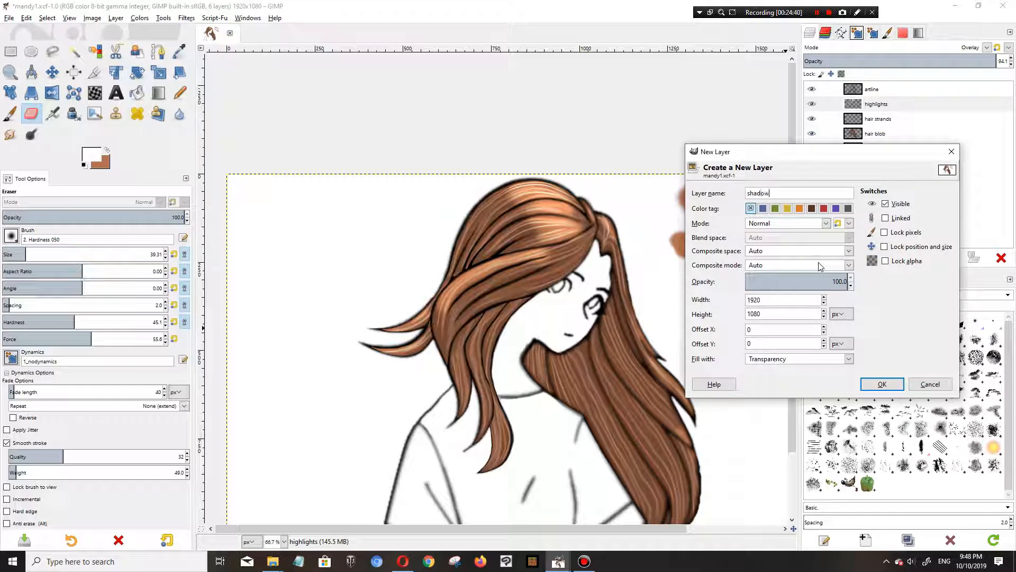
{"action": "type", "text": "s"}
{"action": "key", "text": "Return"}
Step: Set the foreground color to black with white as the background, and switch to the Paintbrush
{"action": "left_click", "coordinate": [108, 153]}
{"action": "left_click", "coordinate": [103, 161]}
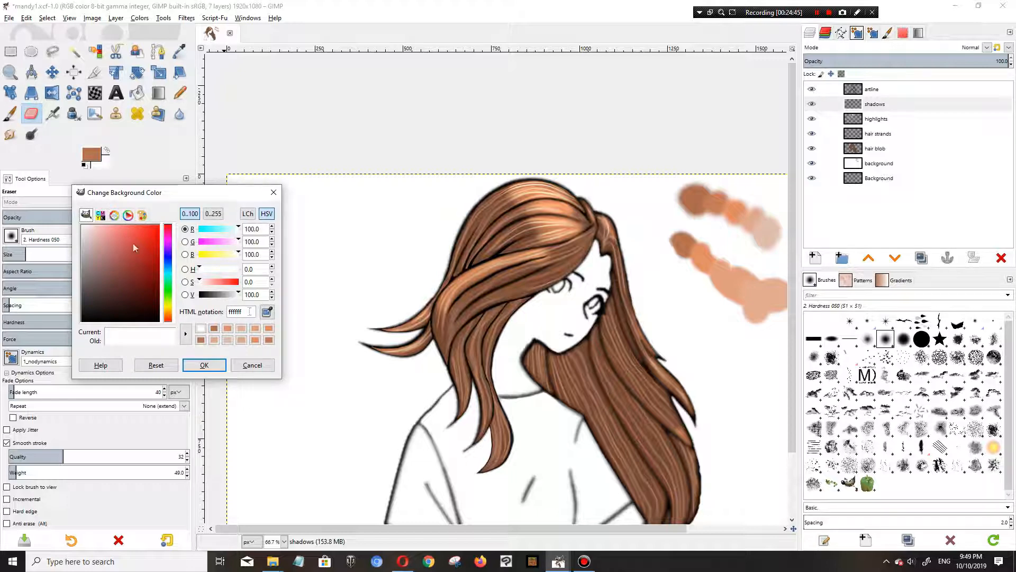
{"action": "left_click", "coordinate": [252, 365]}
{"action": "left_click", "coordinate": [93, 154]}
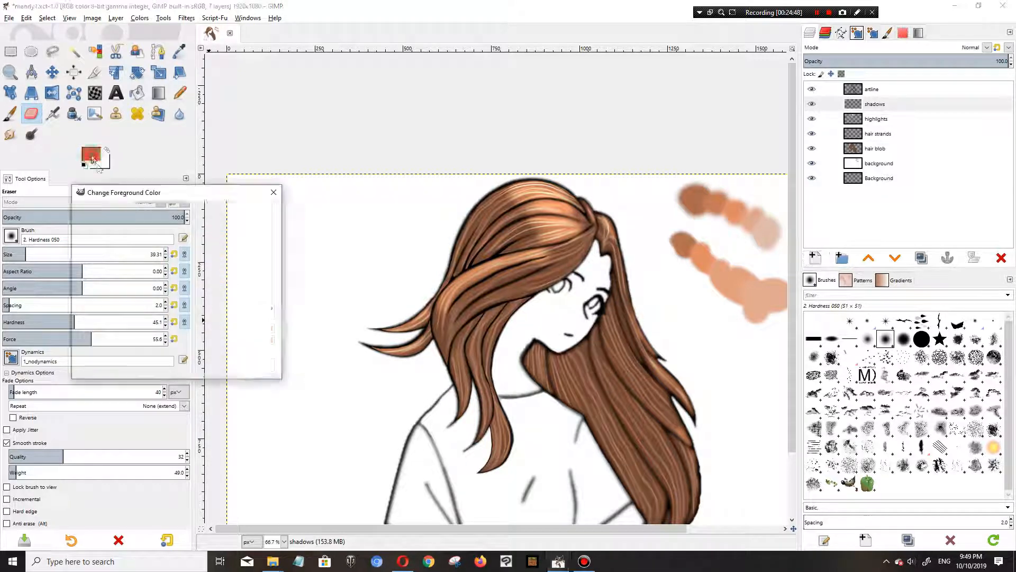
{"action": "left_click_drag", "start_coordinate": [130, 292], "coordinate": [106, 321]}
{"action": "left_click", "coordinate": [204, 365]}
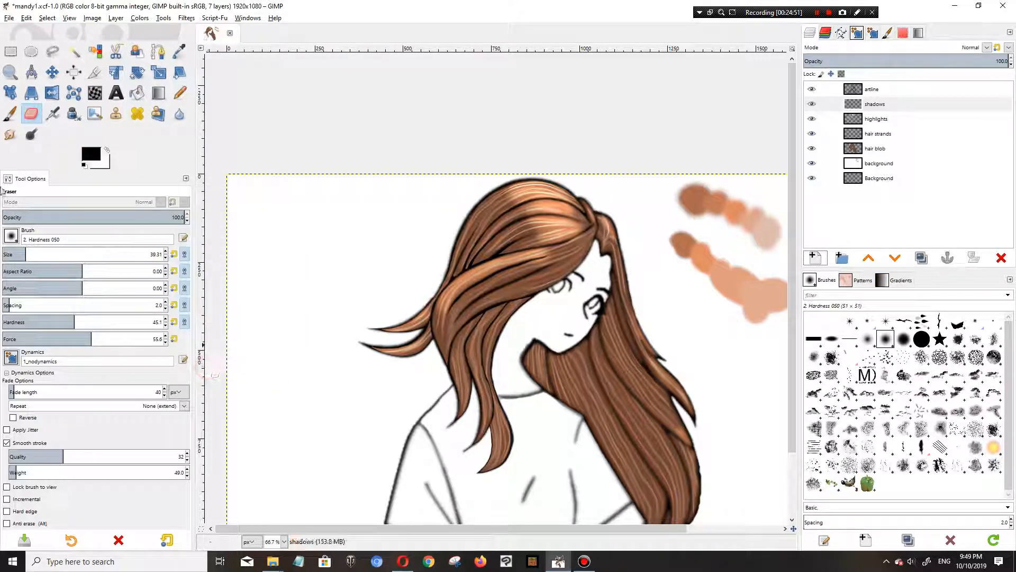
{"action": "left_click", "coordinate": [9, 113]}
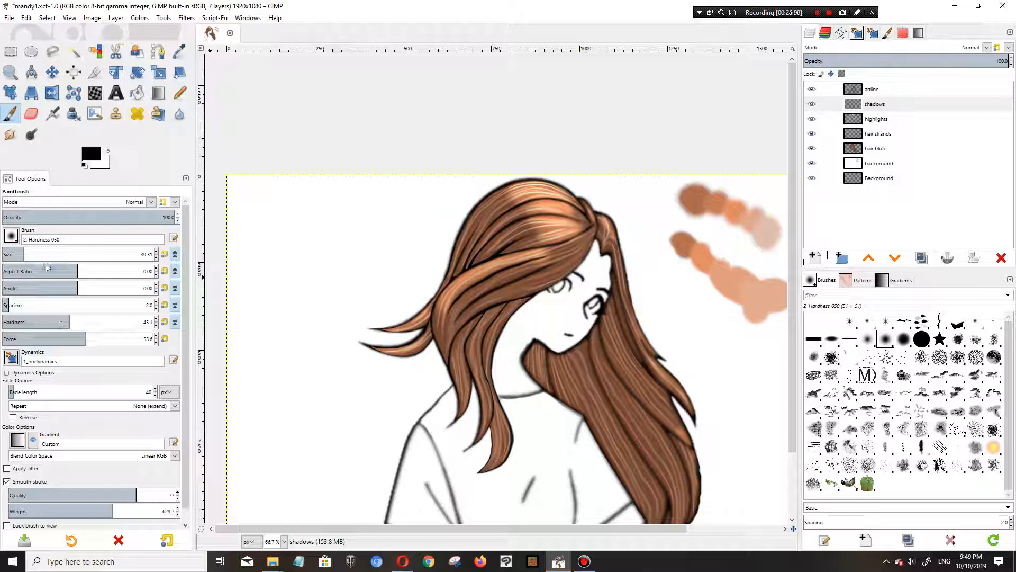
Step: Paint a black shadow band along the gap beneath the crown strands with a brush size of 34.77
{"action": "left_click_drag", "start_coordinate": [32, 252], "coordinate": [41, 251]}
{"action": "scroll", "coordinate": [676, 214], "scroll_direction": "up", "scroll_amount": 1}
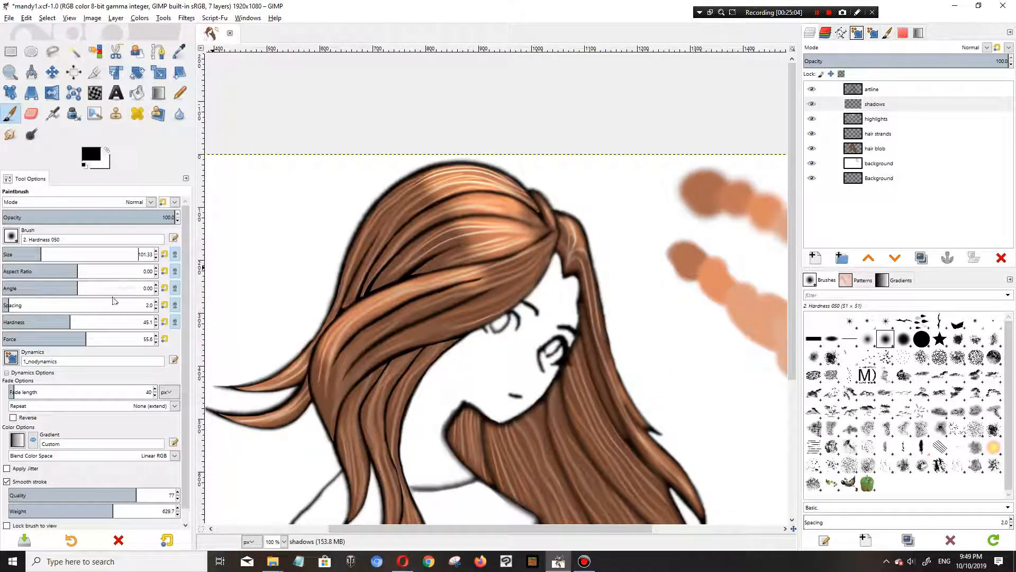
{"action": "left_click_drag", "start_coordinate": [47, 253], "coordinate": [22, 253]}
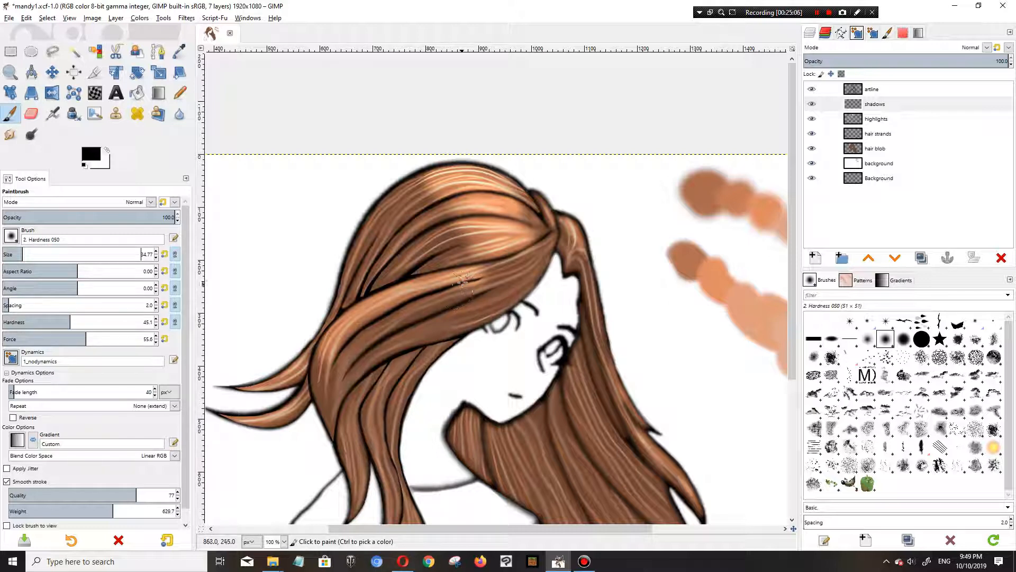
{"action": "mouse_move", "coordinate": [461, 265]}
{"action": "left_mouse_down"}
{"action": "mouse_move", "coordinate": [370, 291]}
{"action": "mouse_move", "coordinate": [341, 325]}
{"action": "mouse_move", "coordinate": [368, 288]}
{"action": "mouse_move", "coordinate": [474, 259]}
{"action": "mouse_move", "coordinate": [425, 258]}
{"action": "mouse_move", "coordinate": [348, 311]}
{"action": "left_mouse_up"}
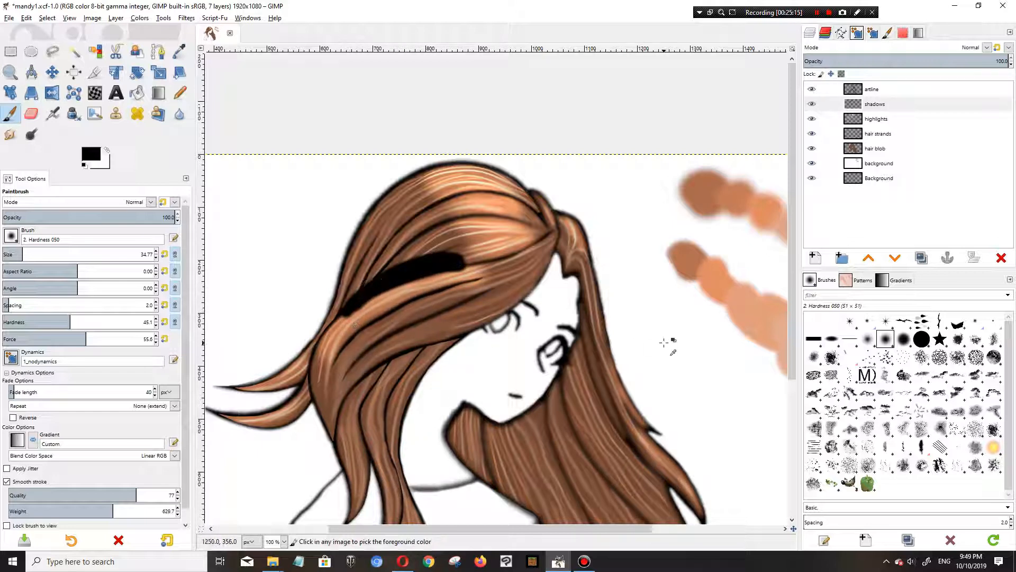
Step: Paint black shadows over the hair beside the face and neck and beneath the front bangs, enlarging the brush to 127.99
{"action": "scroll", "coordinate": [670, 343], "scroll_direction": "down", "scroll_amount": 1}
{"action": "mouse_move", "coordinate": [543, 428]}
{"action": "left_mouse_down"}
{"action": "mouse_move", "coordinate": [536, 371]}
{"action": "mouse_move", "coordinate": [537, 444]}
{"action": "mouse_move", "coordinate": [533, 421]}
{"action": "left_mouse_up"}
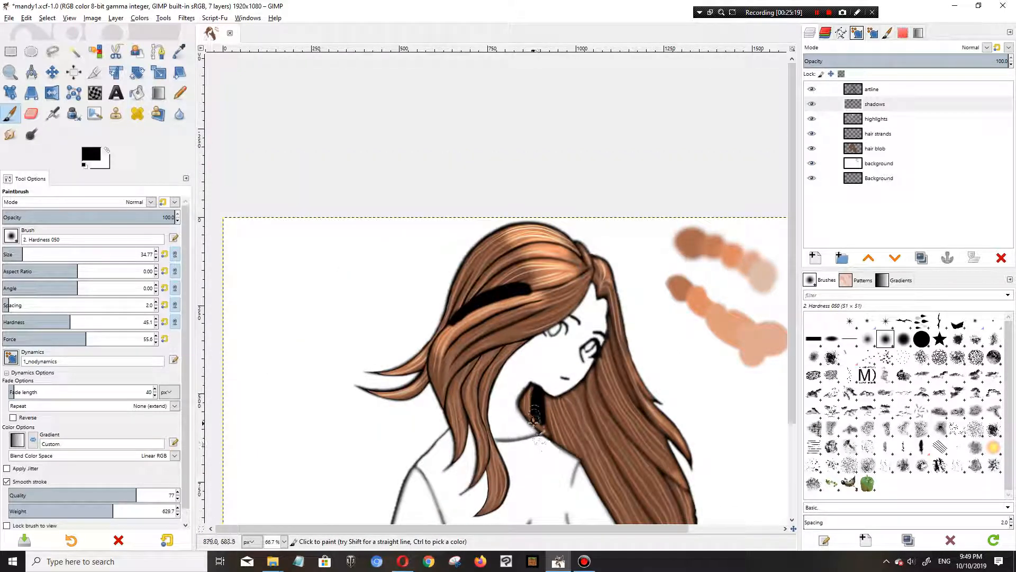
{"action": "left_click_drag", "start_coordinate": [33, 254], "coordinate": [47, 255]}
{"action": "mouse_move", "coordinate": [553, 419]}
{"action": "left_mouse_down"}
{"action": "mouse_move", "coordinate": [530, 389]}
{"action": "mouse_move", "coordinate": [563, 441]}
{"action": "mouse_move", "coordinate": [599, 374]}
{"action": "left_mouse_up"}
{"action": "left_click_drag", "start_coordinate": [601, 339], "coordinate": [598, 354]}
{"action": "mouse_move", "coordinate": [551, 418]}
{"action": "left_mouse_down"}
{"action": "mouse_move", "coordinate": [541, 419]}
{"action": "mouse_move", "coordinate": [601, 361]}
{"action": "mouse_move", "coordinate": [592, 426]}
{"action": "mouse_move", "coordinate": [543, 471]}
{"action": "mouse_move", "coordinate": [606, 467]}
{"action": "left_mouse_up"}
{"action": "scroll", "coordinate": [607, 456], "scroll_direction": "down", "scroll_amount": 1}
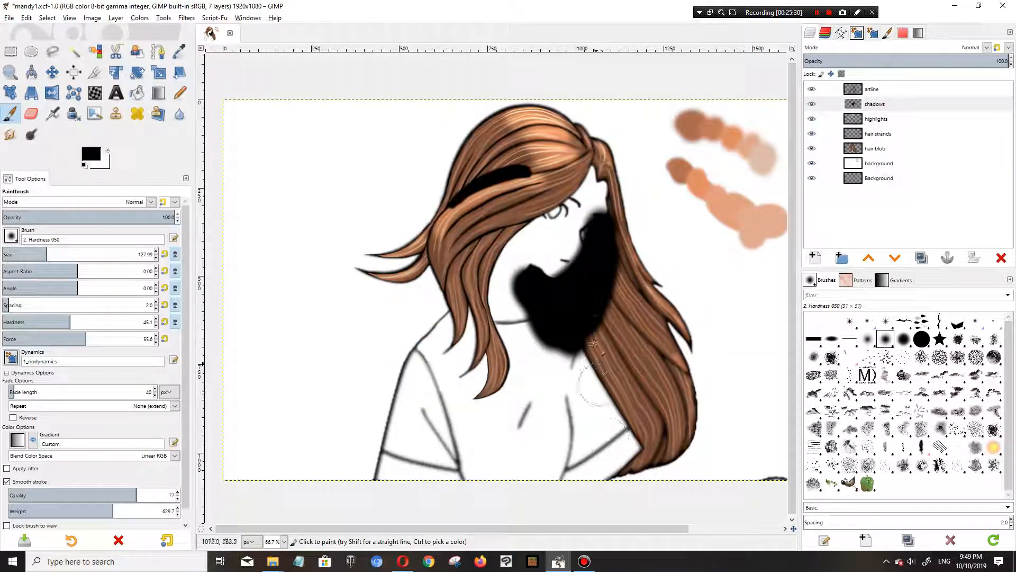
{"action": "mouse_move", "coordinate": [607, 253]}
{"action": "left_mouse_down"}
{"action": "mouse_move", "coordinate": [625, 343]}
{"action": "mouse_move", "coordinate": [607, 270]}
{"action": "mouse_move", "coordinate": [621, 307]}
{"action": "mouse_move", "coordinate": [594, 307]}
{"action": "mouse_move", "coordinate": [617, 344]}
{"action": "mouse_move", "coordinate": [572, 340]}
{"action": "mouse_move", "coordinate": [621, 411]}
{"action": "mouse_move", "coordinate": [597, 336]}
{"action": "mouse_move", "coordinate": [637, 413]}
{"action": "mouse_move", "coordinate": [612, 339]}
{"action": "mouse_move", "coordinate": [622, 390]}
{"action": "mouse_move", "coordinate": [622, 294]}
{"action": "mouse_move", "coordinate": [613, 432]}
{"action": "mouse_move", "coordinate": [606, 410]}
{"action": "mouse_move", "coordinate": [625, 336]}
{"action": "mouse_move", "coordinate": [614, 266]}
{"action": "mouse_move", "coordinate": [576, 295]}
{"action": "left_mouse_up"}
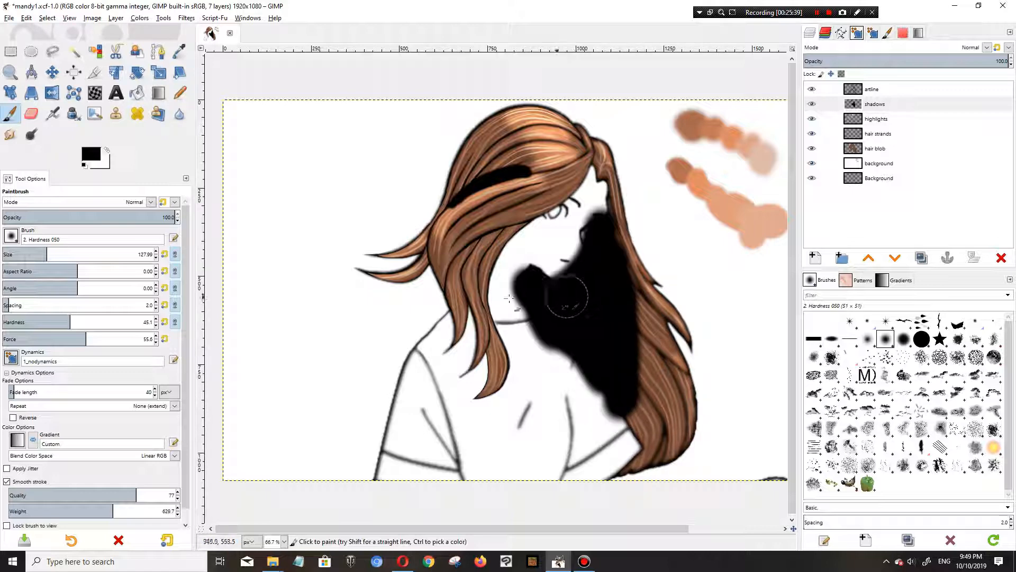
{"action": "scroll", "coordinate": [397, 290], "scroll_direction": "up", "scroll_amount": 1}
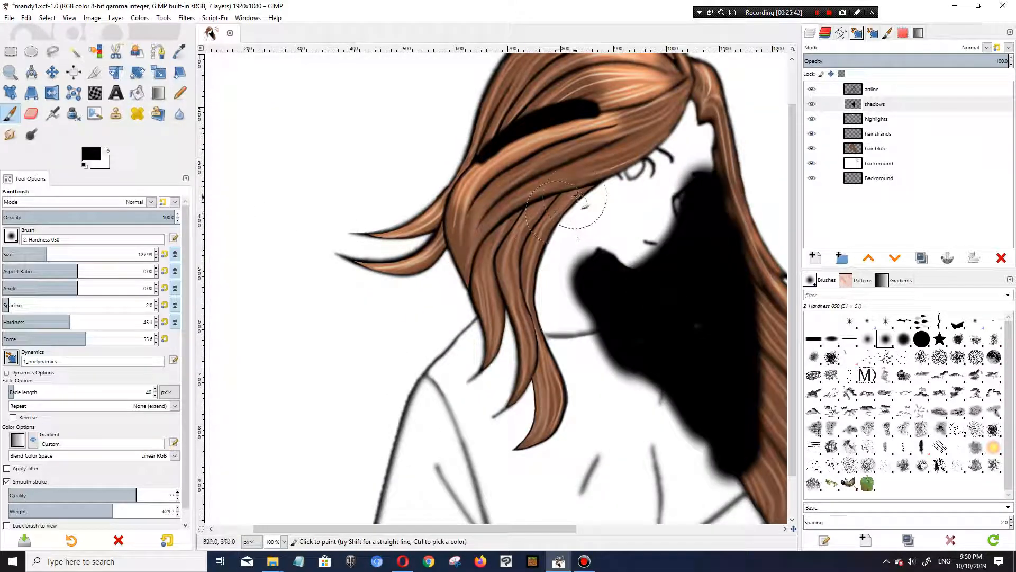
{"action": "mouse_move", "coordinate": [594, 208]}
{"action": "left_mouse_down"}
{"action": "mouse_move", "coordinate": [530, 228]}
{"action": "mouse_move", "coordinate": [499, 290]}
{"action": "mouse_move", "coordinate": [505, 312]}
{"action": "mouse_move", "coordinate": [532, 292]}
{"action": "mouse_move", "coordinate": [538, 262]}
{"action": "mouse_move", "coordinate": [529, 239]}
{"action": "mouse_move", "coordinate": [520, 243]}
{"action": "mouse_move", "coordinate": [528, 230]}
{"action": "mouse_move", "coordinate": [506, 241]}
{"action": "mouse_move", "coordinate": [535, 289]}
{"action": "left_mouse_up"}
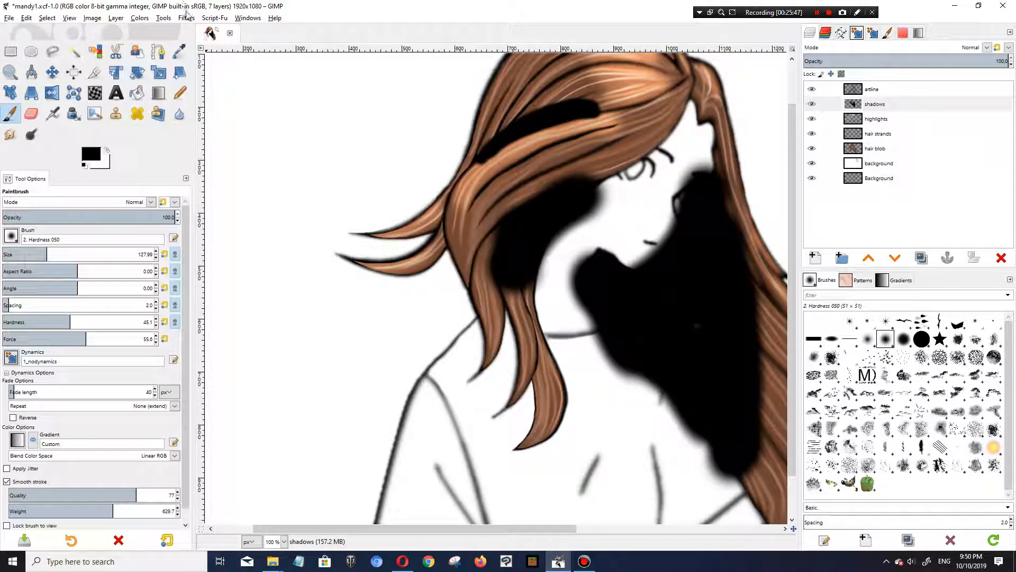
{"action": "left_click", "coordinate": [186, 19]}
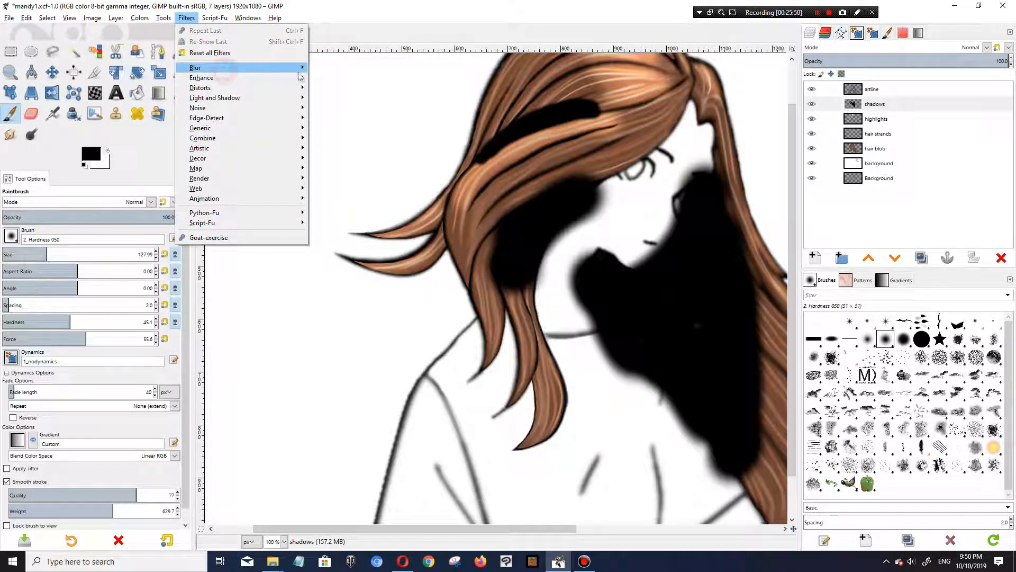
{"action": "left_click", "coordinate": [325, 64]}
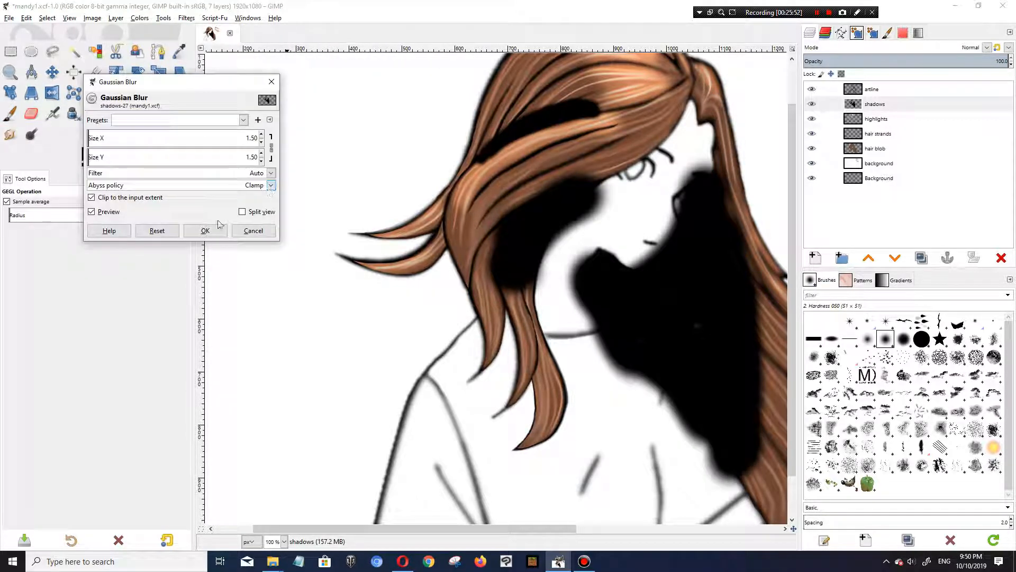
{"action": "left_click_drag", "start_coordinate": [95, 134], "coordinate": [114, 137]}
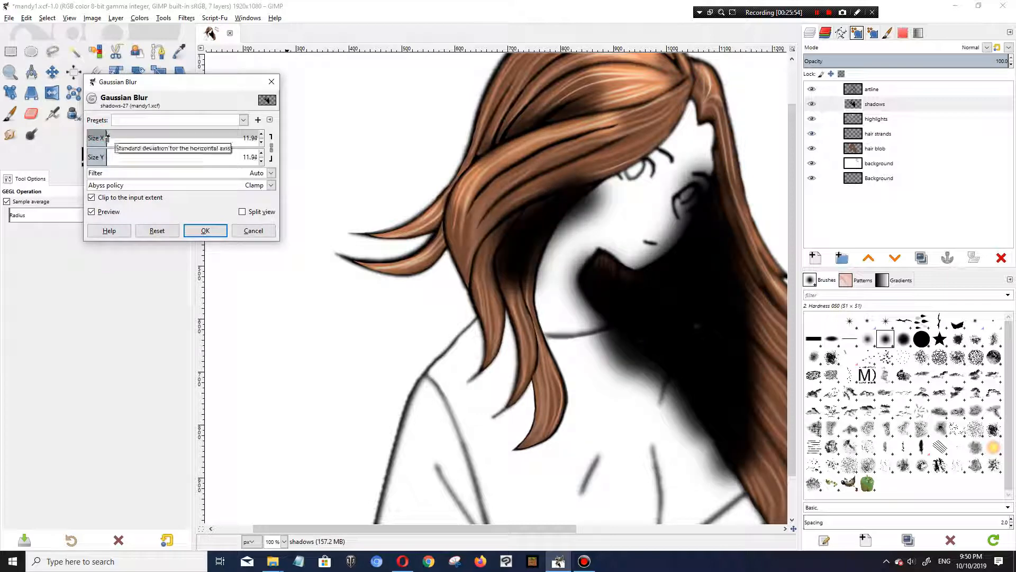
{"action": "left_click_drag", "start_coordinate": [118, 138], "coordinate": [123, 137]}
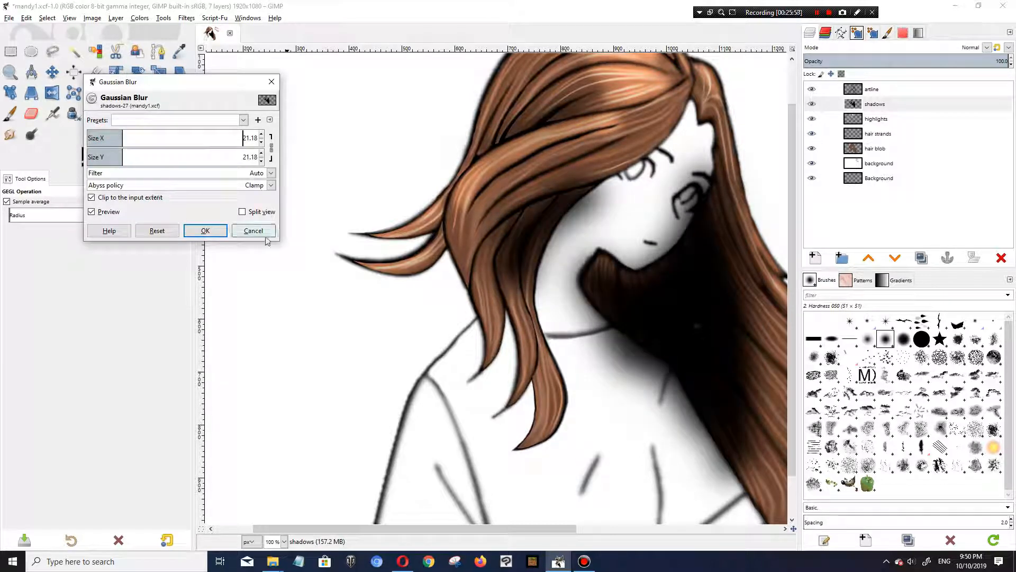
{"action": "left_click", "coordinate": [267, 239]}
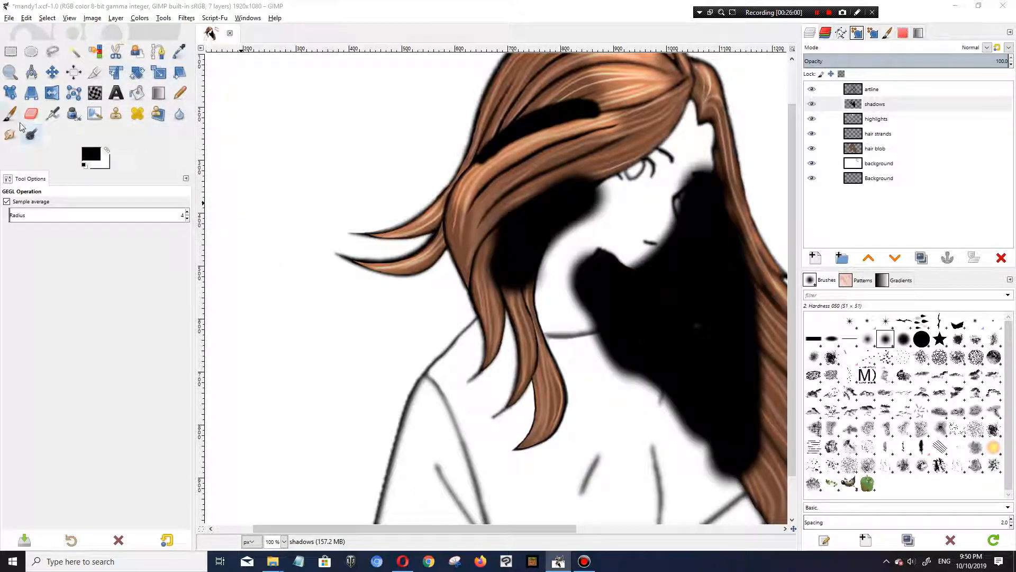
Step: Cover the hair tip beside the neck with black, and apply a Gaussian Blur of 30.41 on both axes to the shadows layer
{"action": "left_click", "coordinate": [10, 113]}
{"action": "mouse_move", "coordinate": [605, 252]}
{"action": "left_mouse_down"}
{"action": "mouse_move", "coordinate": [595, 268]}
{"action": "mouse_move", "coordinate": [601, 291]}
{"action": "mouse_move", "coordinate": [608, 272]}
{"action": "left_mouse_up"}
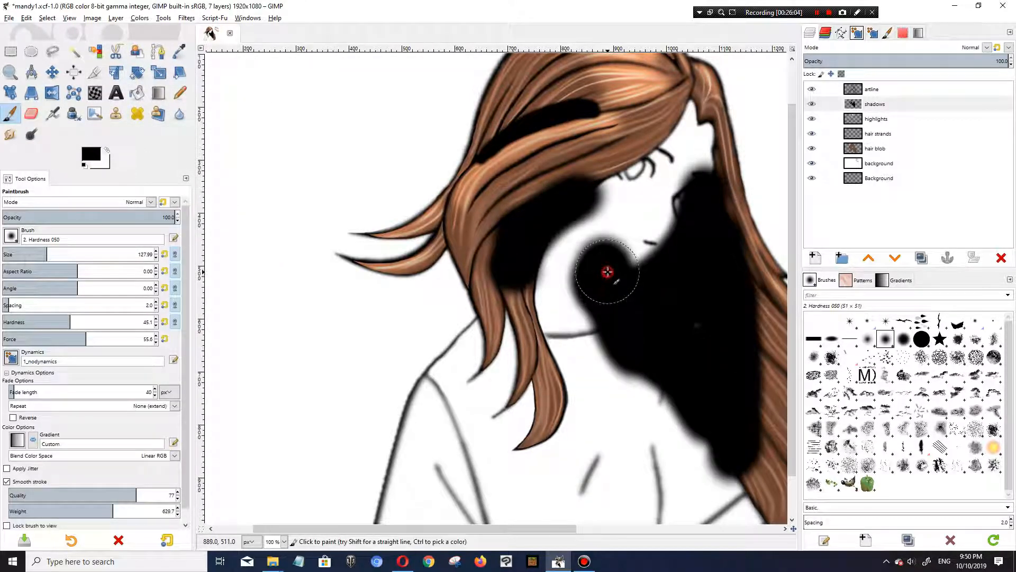
{"action": "left_click", "coordinate": [184, 20]}
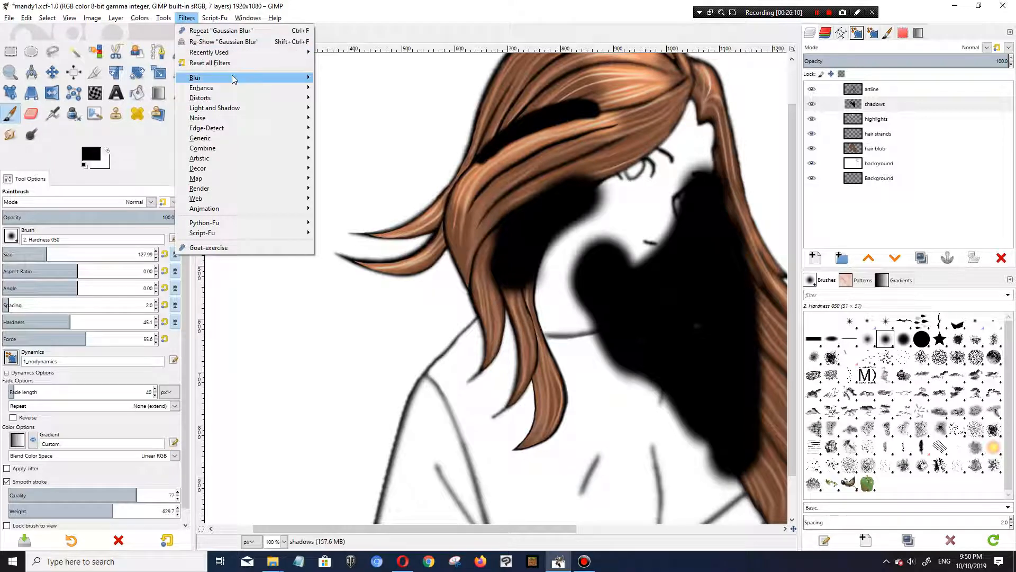
{"action": "mouse_move", "coordinate": [233, 78]}
{"action": "left_click", "coordinate": [328, 78]}
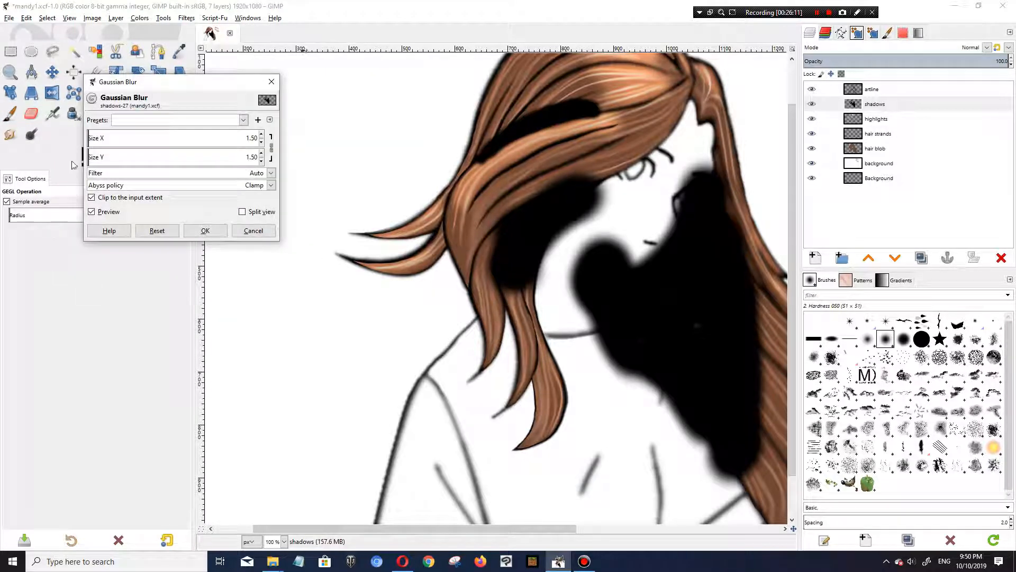
{"action": "left_click_drag", "start_coordinate": [96, 138], "coordinate": [138, 142]}
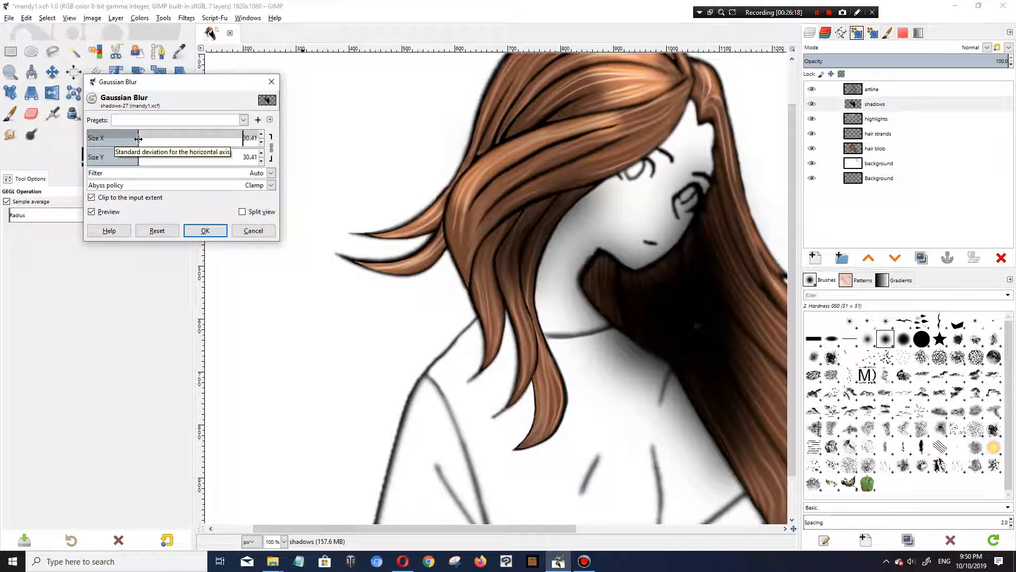
{"action": "left_click", "coordinate": [206, 230]}
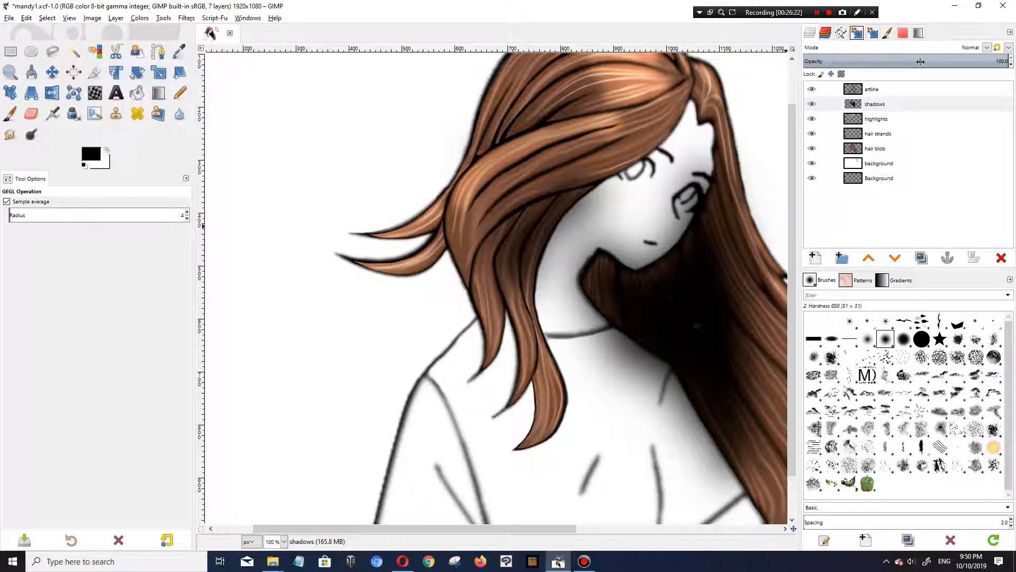
Step: Set the shadows layer to Overlay mode at 92.8 opacity
{"action": "left_click", "coordinate": [987, 48]}
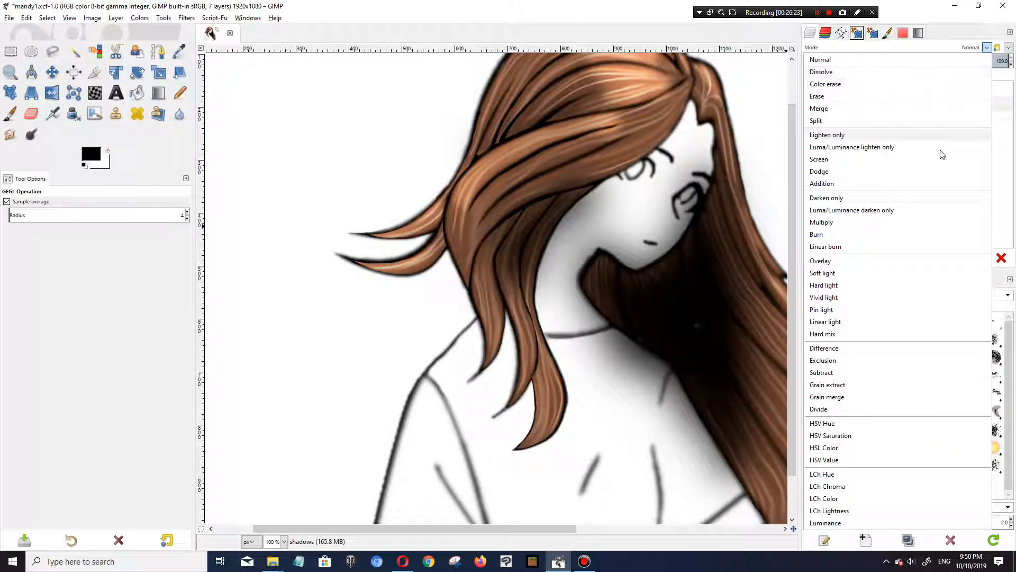
{"action": "left_click", "coordinate": [914, 261]}
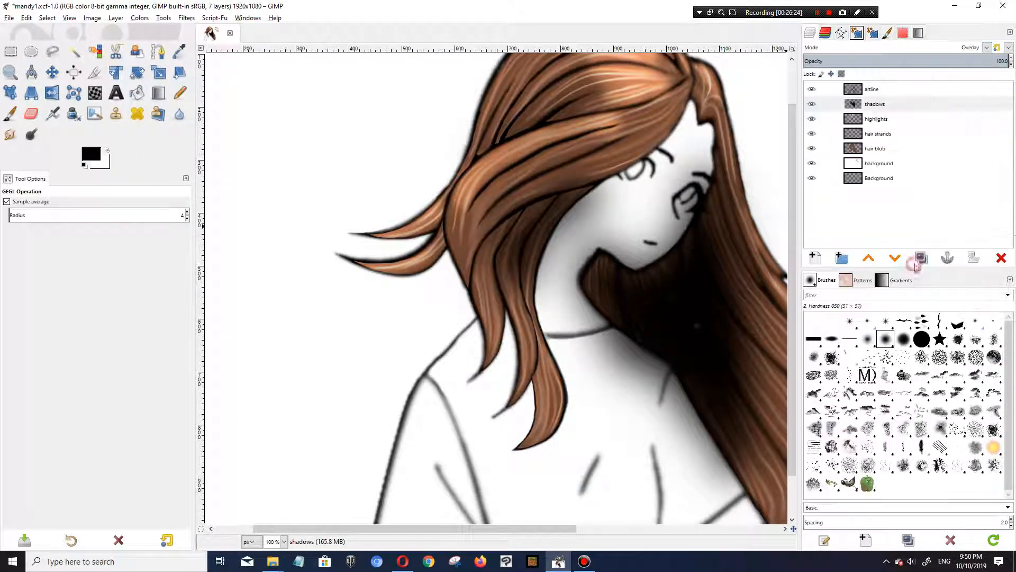
{"action": "left_click", "coordinate": [999, 60]}
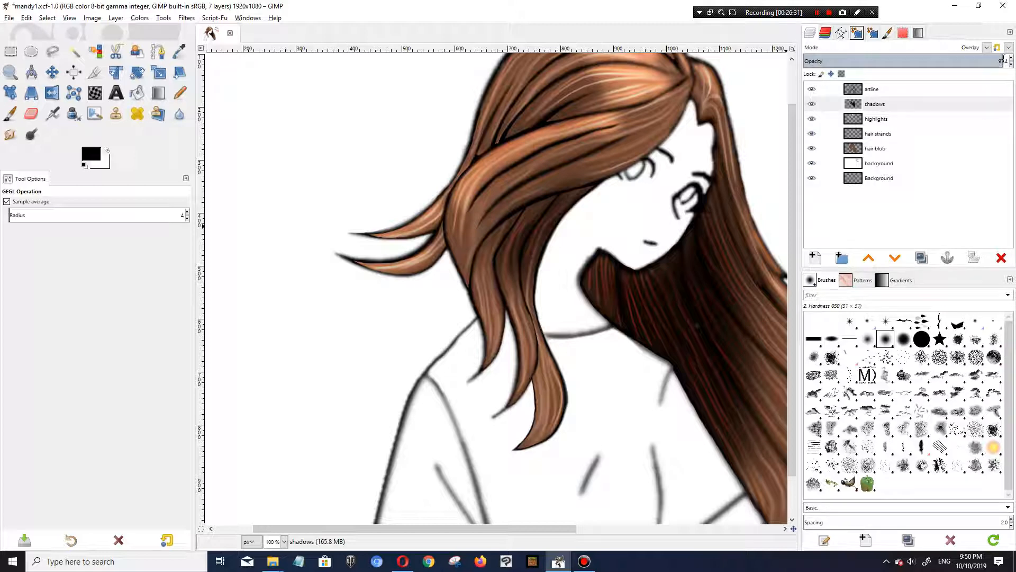
{"action": "left_click_drag", "start_coordinate": [1002, 63], "coordinate": [995, 62]}
Step: Erase the excess shadow from the lower edge of the front bangs with a size 23.92 Eraser
{"action": "scroll", "coordinate": [578, 244], "scroll_direction": "up", "scroll_amount": 1}
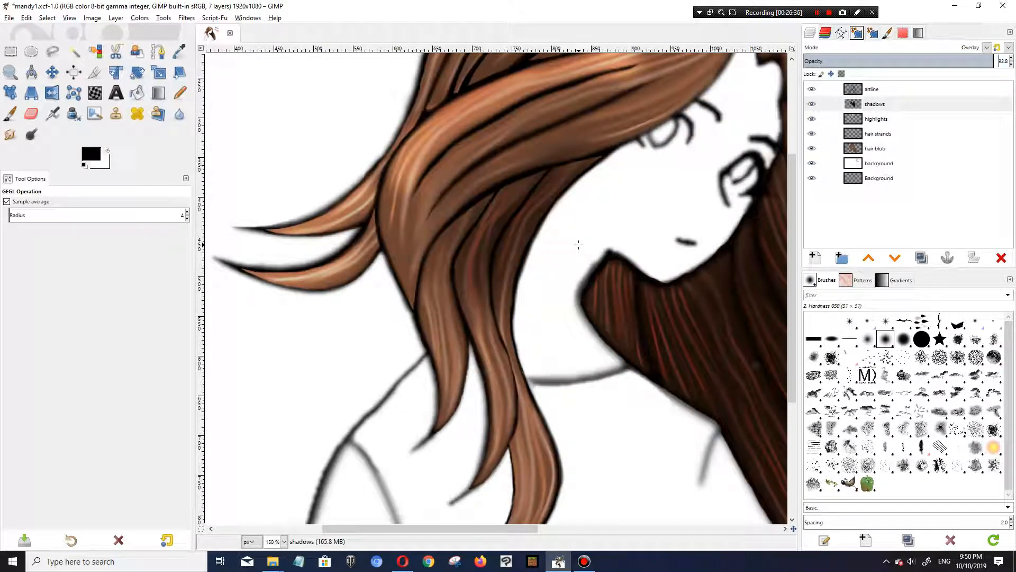
{"action": "scroll", "coordinate": [579, 244], "scroll_direction": "down", "scroll_amount": 1}
{"action": "scroll", "coordinate": [579, 245], "scroll_direction": "up", "scroll_amount": 2}
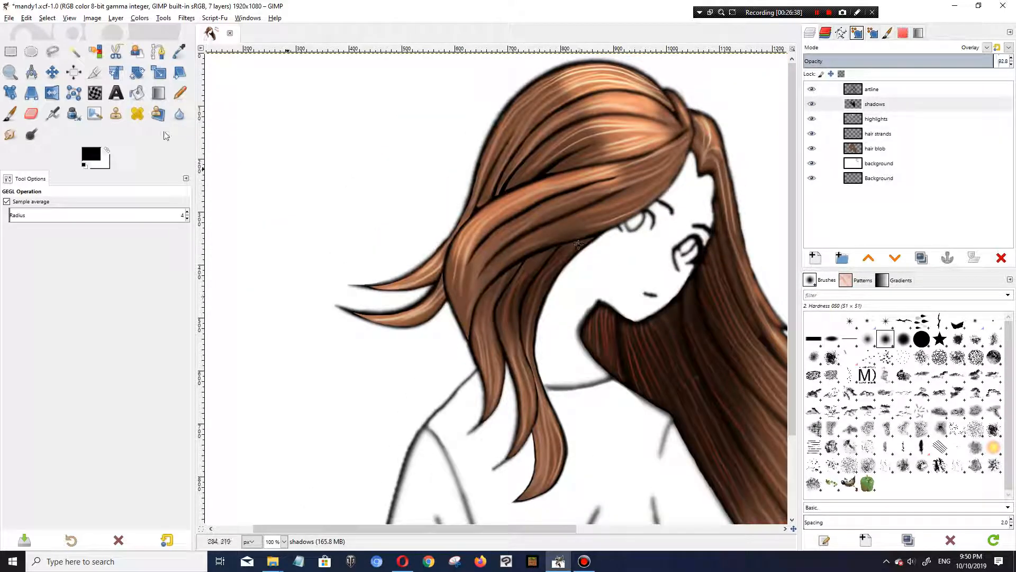
{"action": "left_click", "coordinate": [31, 113]}
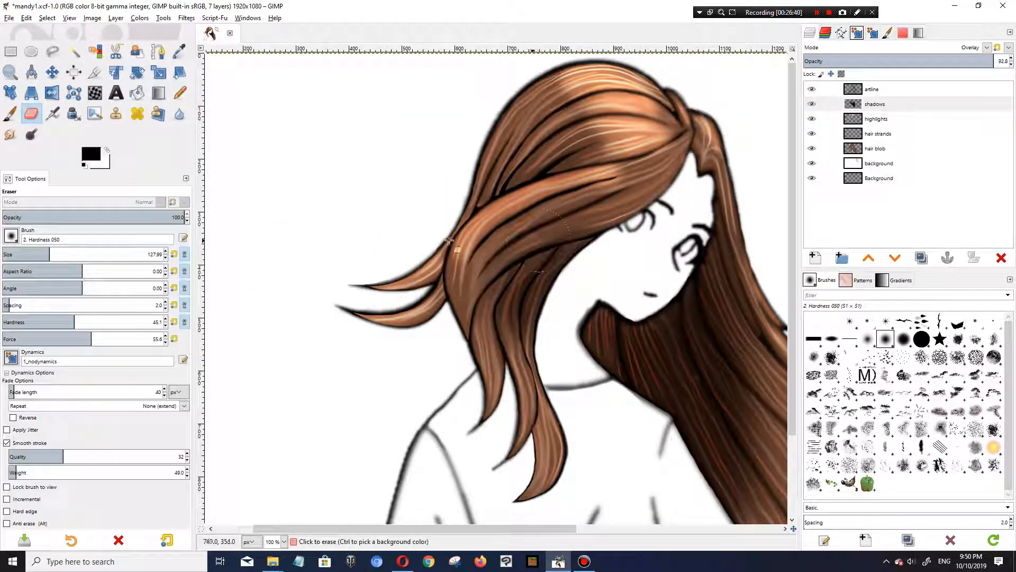
{"action": "left_click_drag", "start_coordinate": [81, 255], "coordinate": [8, 255]}
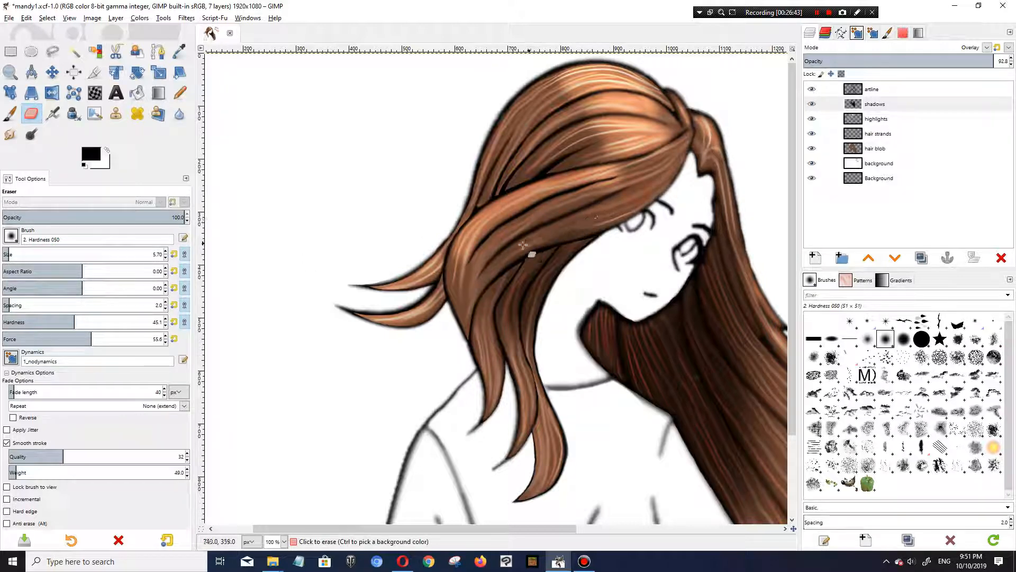
{"action": "left_click_drag", "start_coordinate": [10, 255], "coordinate": [18, 254]}
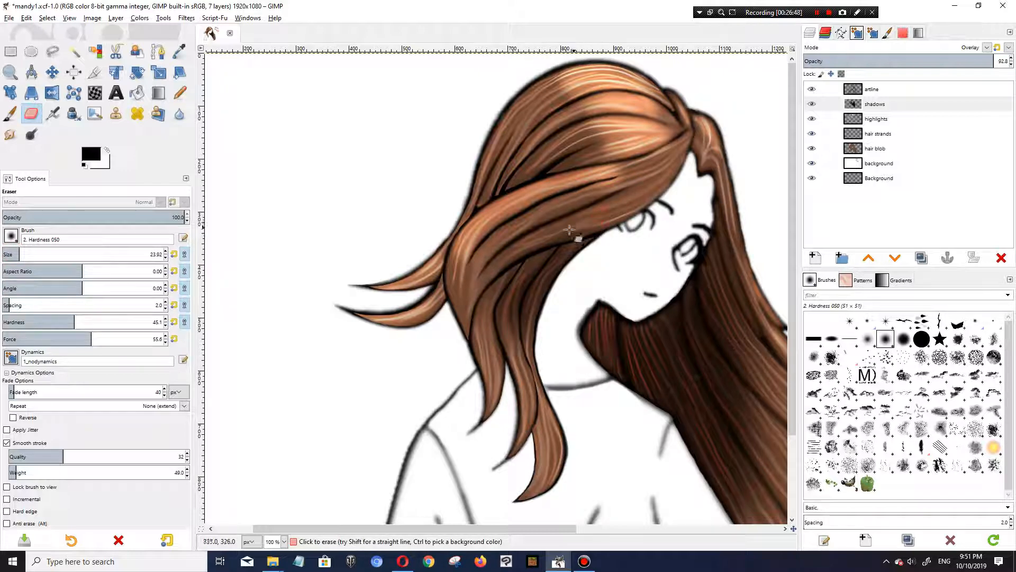
{"action": "left_click_drag", "start_coordinate": [573, 234], "coordinate": [605, 224]}
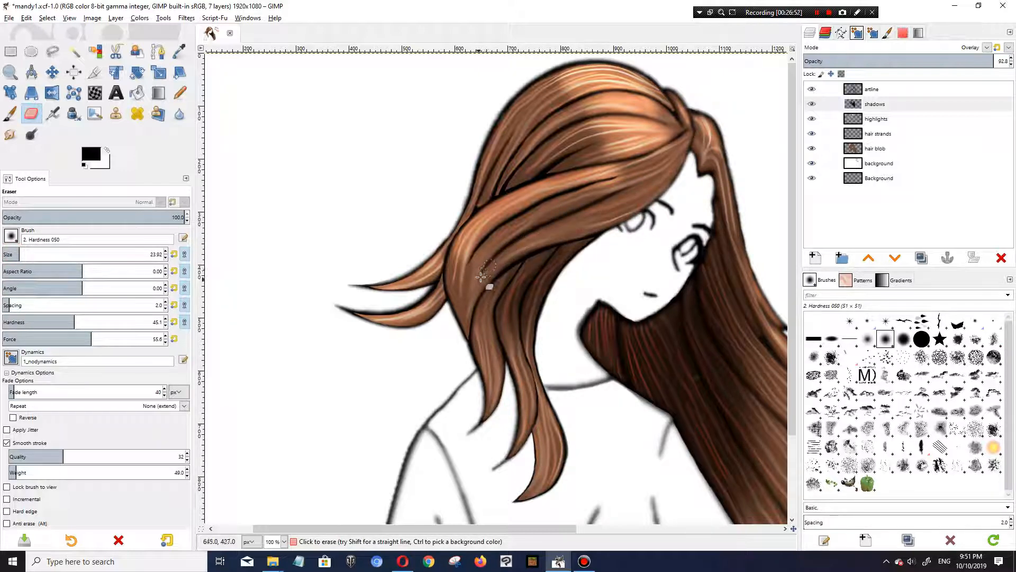
{"action": "left_click_drag", "start_coordinate": [587, 229], "coordinate": [504, 262]}
Step: Reduce the Eraser hardness to 34.9 and make the shadows layer active
{"action": "left_click", "coordinate": [876, 118]}
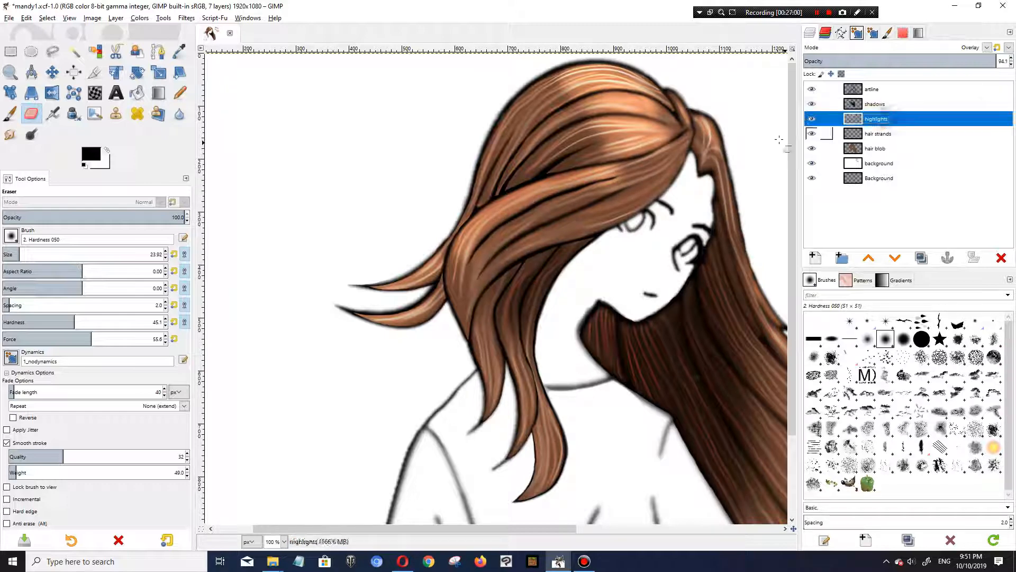
{"action": "left_click", "coordinate": [71, 316]}
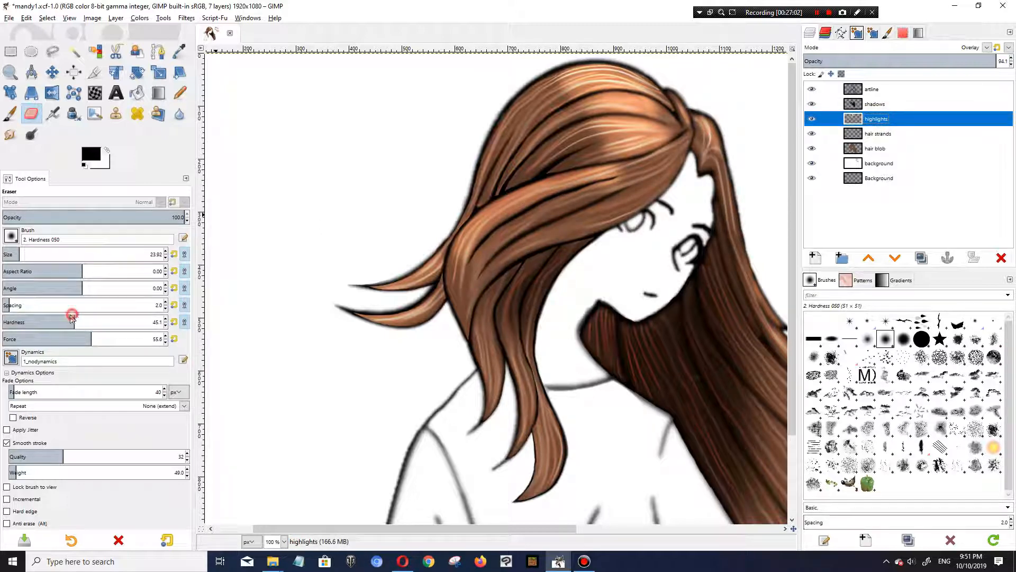
{"action": "left_click", "coordinate": [58, 320]}
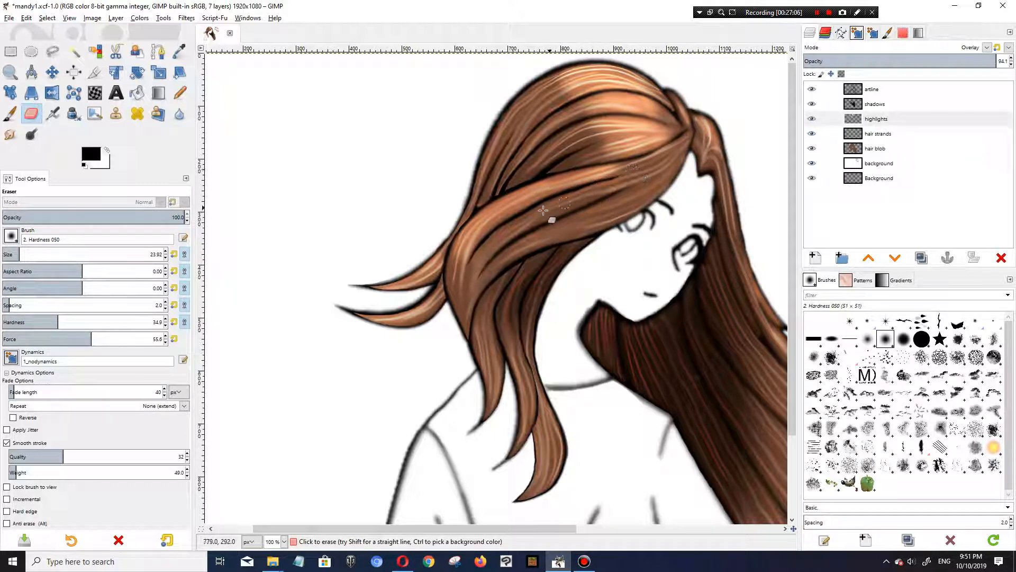
{"action": "left_click", "coordinate": [884, 104]}
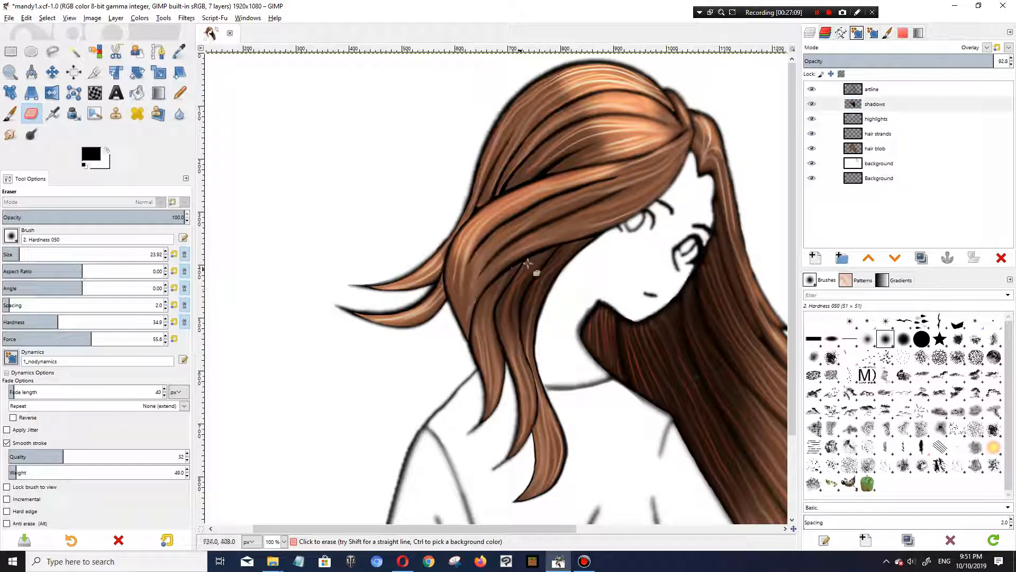
Step: Save the drawing under the new name mandy1a.xcf in the hair examples folder
{"action": "scroll", "coordinate": [560, 221], "scroll_direction": "down", "scroll_amount": 1}
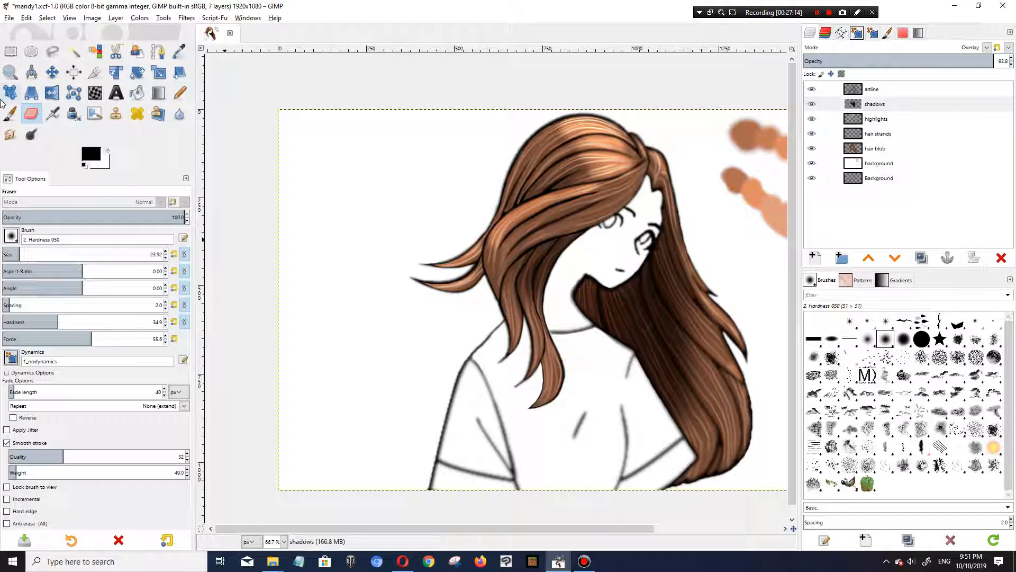
{"action": "left_click", "coordinate": [9, 18]}
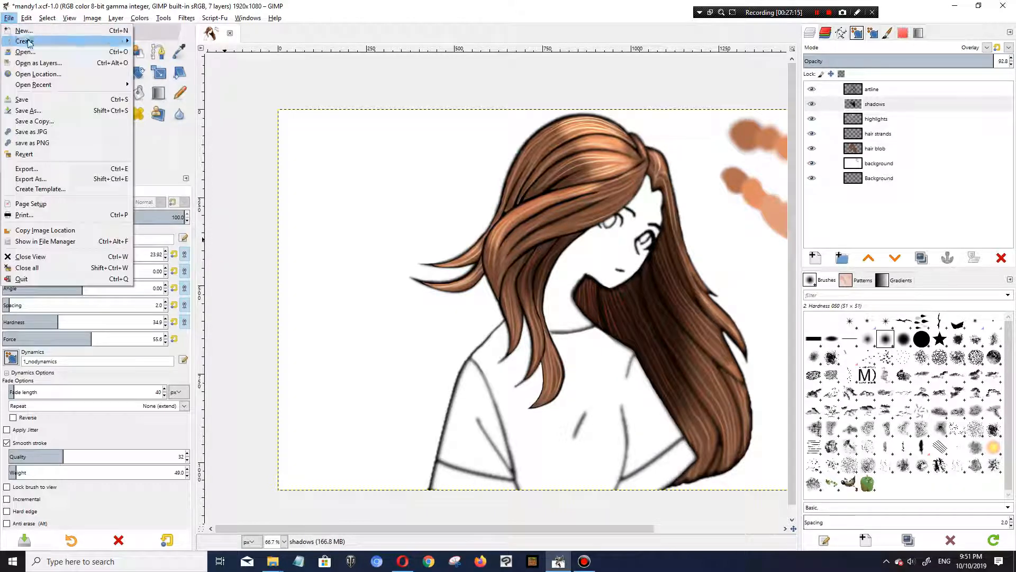
{"action": "left_click", "coordinate": [52, 112]}
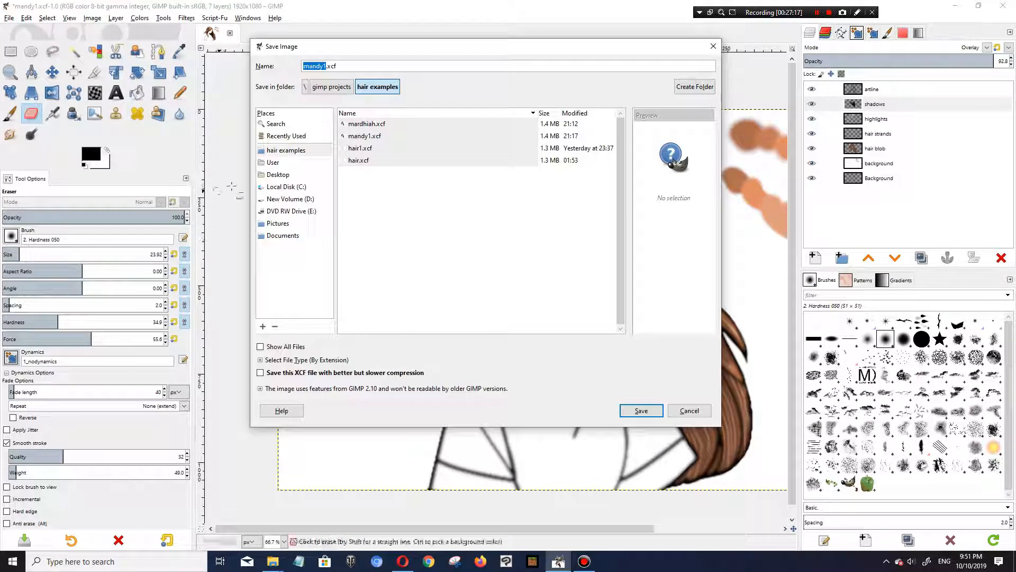
{"action": "left_click", "coordinate": [324, 66]}
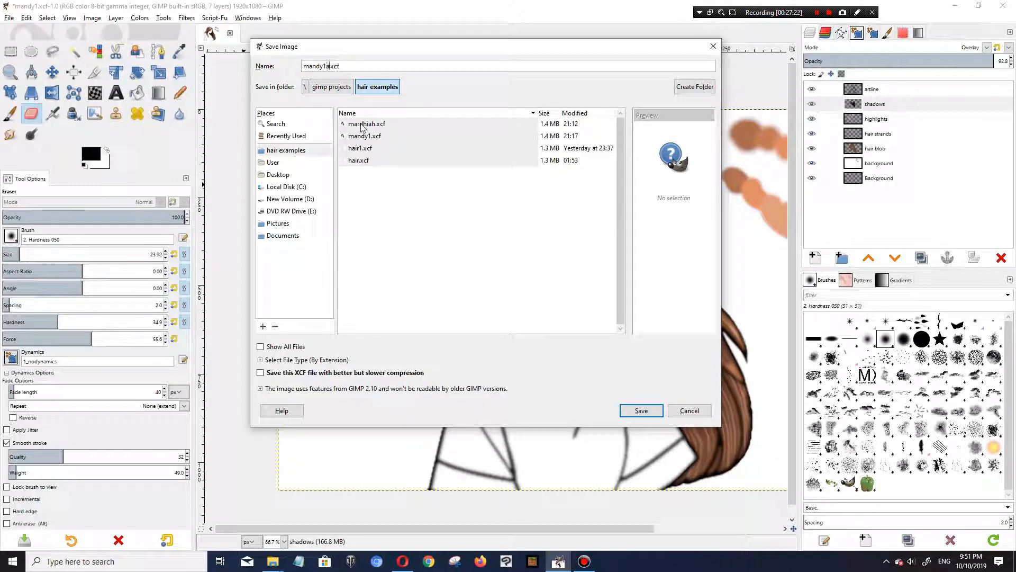
{"action": "type", "text": "a"}
{"action": "left_click", "coordinate": [641, 411]}
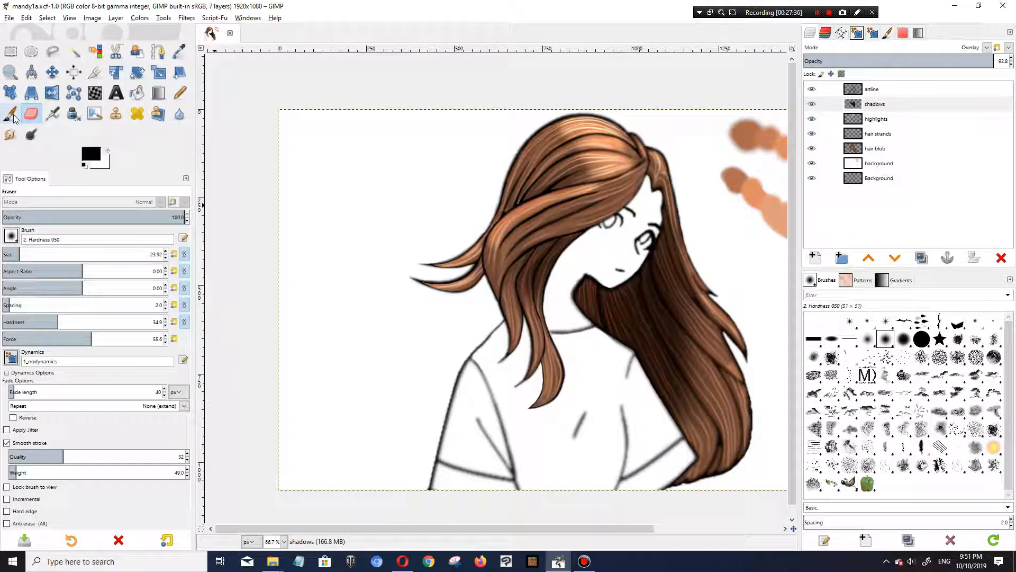
Step: Erase the outlines inside the front bangs on the artline layer with a size 47.44 Eraser
{"action": "left_click", "coordinate": [892, 91]}
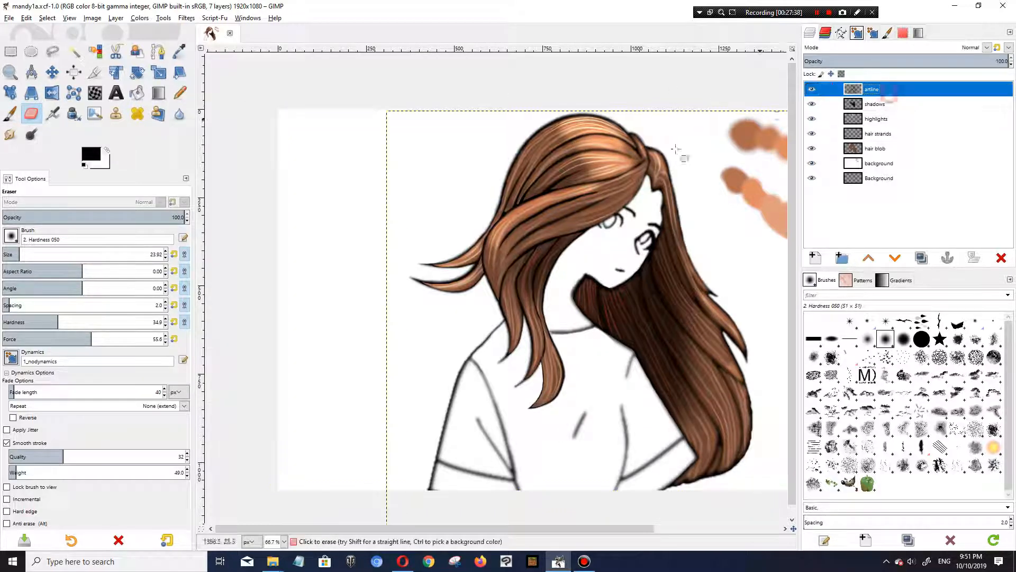
{"action": "key", "text": "1"}
{"action": "mouse_move", "coordinate": [524, 212]}
{"action": "left_mouse_down"}
{"action": "mouse_move", "coordinate": [582, 183]}
{"action": "mouse_move", "coordinate": [492, 250]}
{"action": "left_mouse_up"}
{"action": "left_click_drag", "start_coordinate": [8, 253], "coordinate": [28, 254]}
{"action": "left_click_drag", "start_coordinate": [520, 230], "coordinate": [606, 184]}
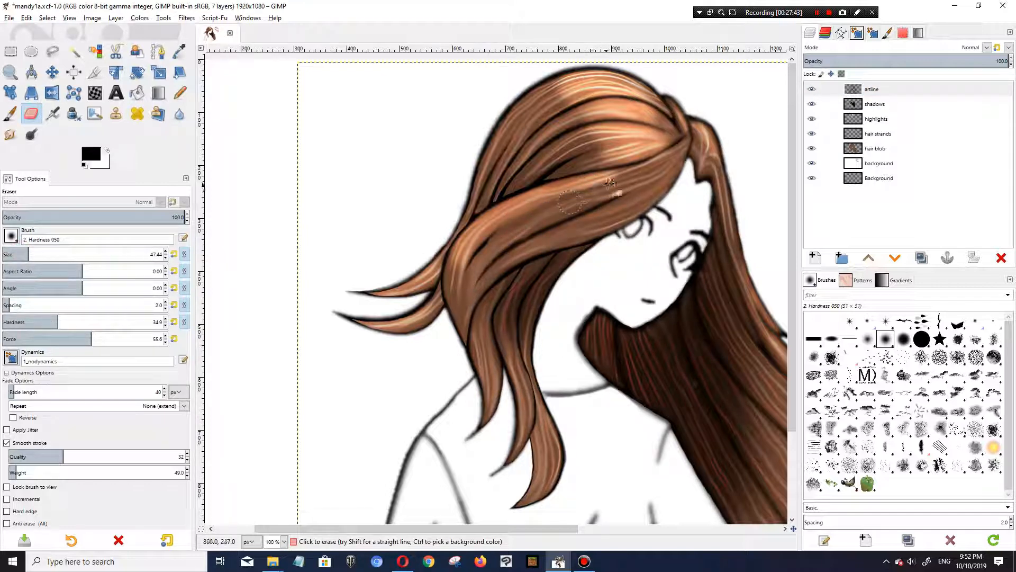
{"action": "mouse_move", "coordinate": [469, 263]}
{"action": "left_mouse_down"}
{"action": "mouse_move", "coordinate": [567, 220]}
{"action": "mouse_move", "coordinate": [529, 250]}
{"action": "mouse_move", "coordinate": [490, 308]}
{"action": "mouse_move", "coordinate": [495, 267]}
{"action": "mouse_move", "coordinate": [481, 292]}
{"action": "mouse_move", "coordinate": [485, 328]}
{"action": "mouse_move", "coordinate": [487, 268]}
{"action": "mouse_move", "coordinate": [513, 248]}
{"action": "mouse_move", "coordinate": [514, 281]}
{"action": "mouse_move", "coordinate": [587, 227]}
{"action": "mouse_move", "coordinate": [626, 178]}
{"action": "mouse_move", "coordinate": [548, 242]}
{"action": "mouse_move", "coordinate": [600, 224]}
{"action": "mouse_move", "coordinate": [610, 202]}
{"action": "left_mouse_up"}
{"action": "mouse_move", "coordinate": [673, 151]}
{"action": "left_mouse_down"}
{"action": "mouse_move", "coordinate": [627, 169]}
{"action": "mouse_move", "coordinate": [509, 195]}
{"action": "mouse_move", "coordinate": [474, 224]}
{"action": "mouse_move", "coordinate": [512, 140]}
{"action": "mouse_move", "coordinate": [463, 246]}
{"action": "mouse_move", "coordinate": [483, 286]}
{"action": "left_mouse_up"}
Step: Erase the artline where the flicked-out strands and side locks join the bangs, reducing the Eraser to size 11.63 for the narrow gap
{"action": "scroll", "coordinate": [483, 286], "scroll_direction": "up", "scroll_amount": 2}
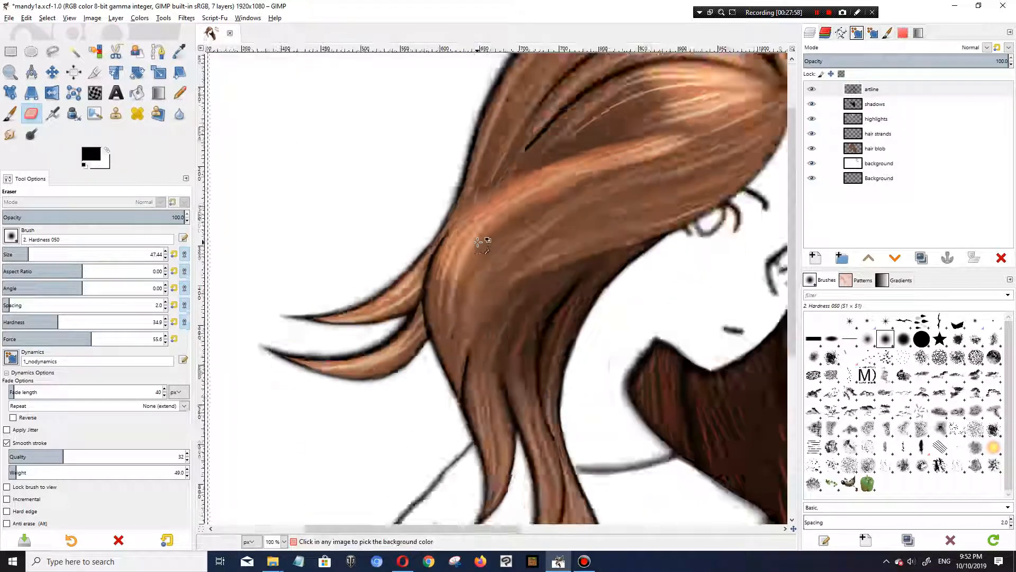
{"action": "mouse_move", "coordinate": [414, 311]}
{"action": "left_mouse_down"}
{"action": "mouse_move", "coordinate": [431, 254]}
{"action": "mouse_move", "coordinate": [455, 229]}
{"action": "mouse_move", "coordinate": [439, 258]}
{"action": "left_mouse_up"}
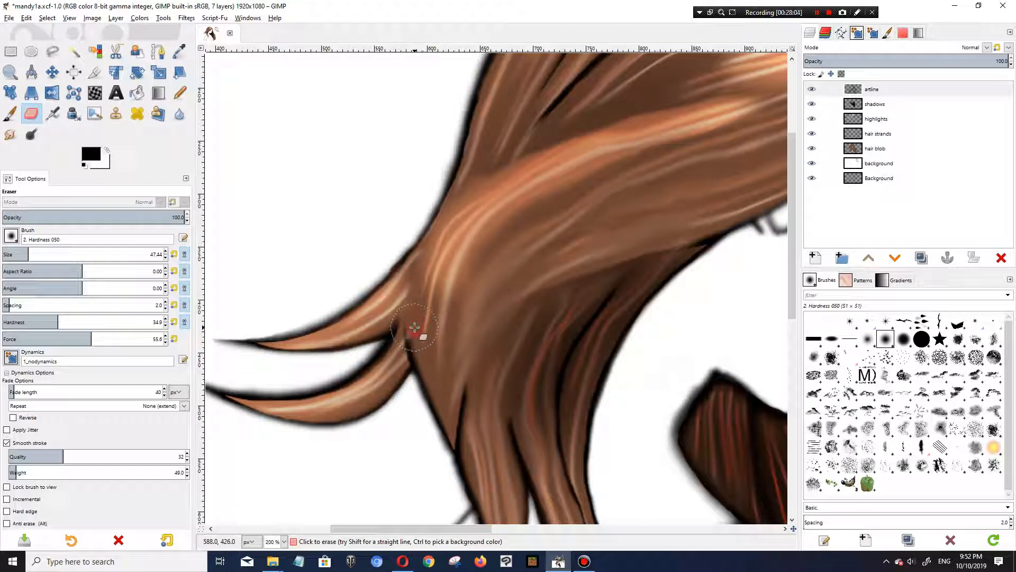
{"action": "scroll", "coordinate": [440, 323], "scroll_direction": "down", "scroll_amount": 1}
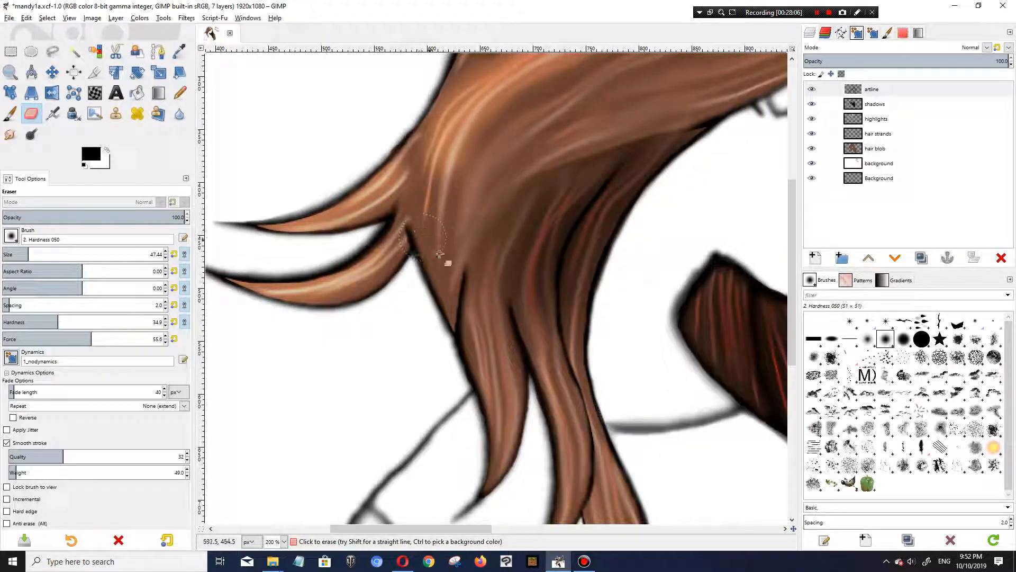
{"action": "mouse_move", "coordinate": [469, 268]}
{"action": "left_mouse_down"}
{"action": "mouse_move", "coordinate": [473, 299]}
{"action": "mouse_move", "coordinate": [475, 243]}
{"action": "mouse_move", "coordinate": [513, 297]}
{"action": "mouse_move", "coordinate": [507, 281]}
{"action": "mouse_move", "coordinate": [509, 305]}
{"action": "left_mouse_up"}
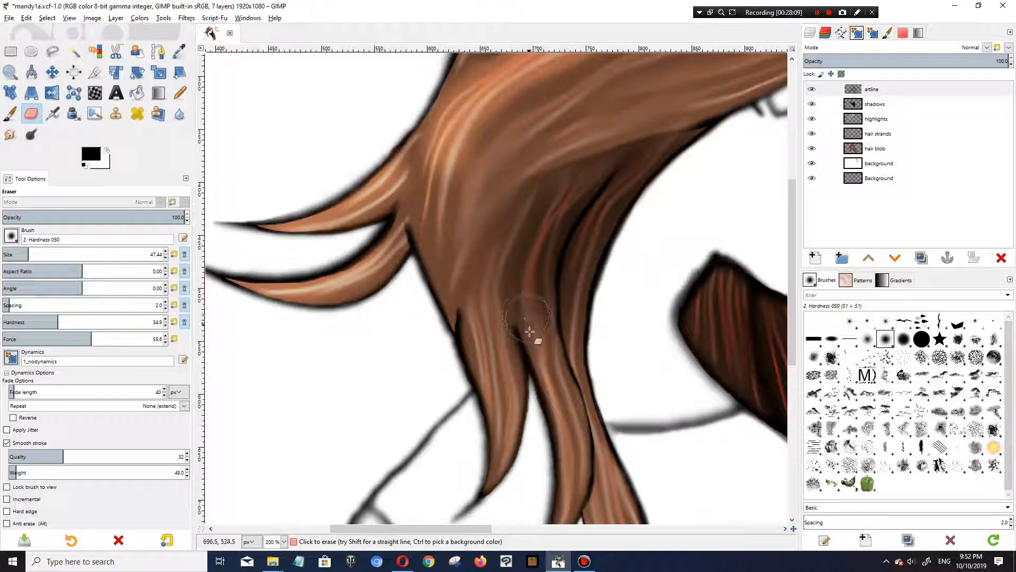
{"action": "left_click_drag", "start_coordinate": [29, 254], "coordinate": [13, 253]}
{"action": "left_click", "coordinate": [514, 345]}
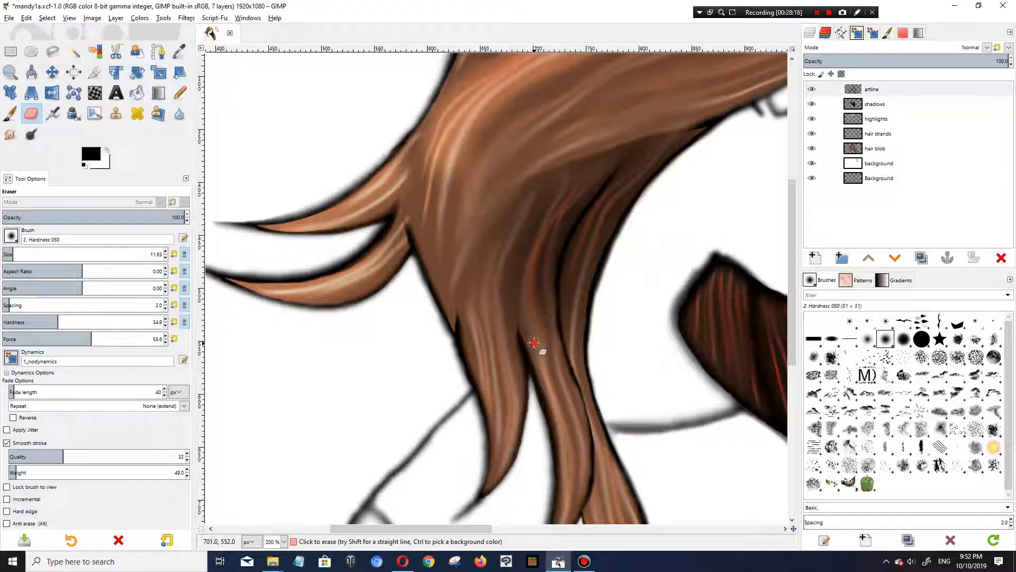
Step: Erase the inner outline running down the shaded side lock beside the face with a size 36.84 Eraser
{"action": "scroll", "coordinate": [538, 265], "scroll_direction": "down", "scroll_amount": 3, "text": "ctrl"}
{"action": "scroll", "coordinate": [537, 265], "scroll_direction": "up", "scroll_amount": 3, "text": "ctrl"}
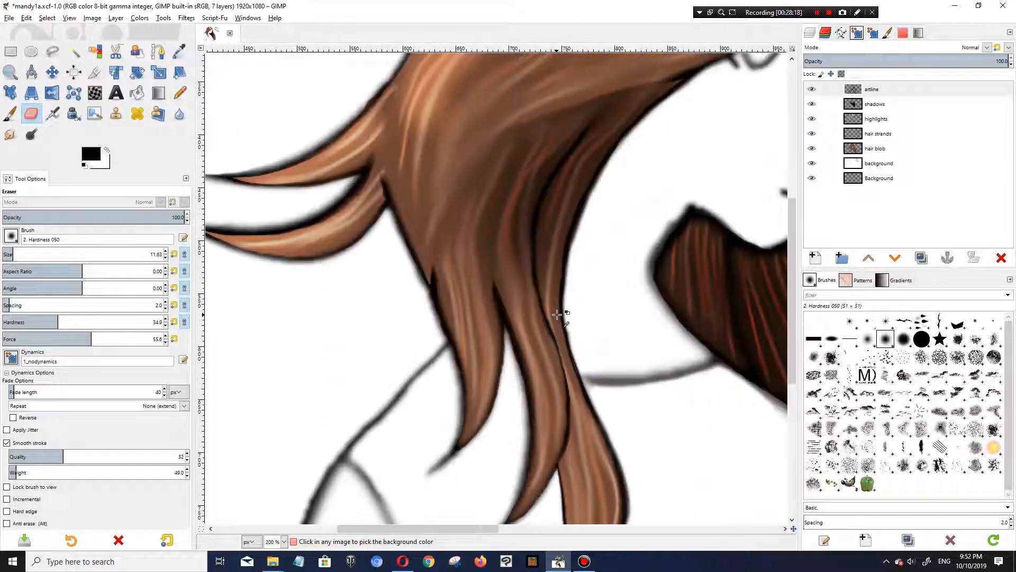
{"action": "left_click_drag", "start_coordinate": [12, 257], "coordinate": [25, 256]}
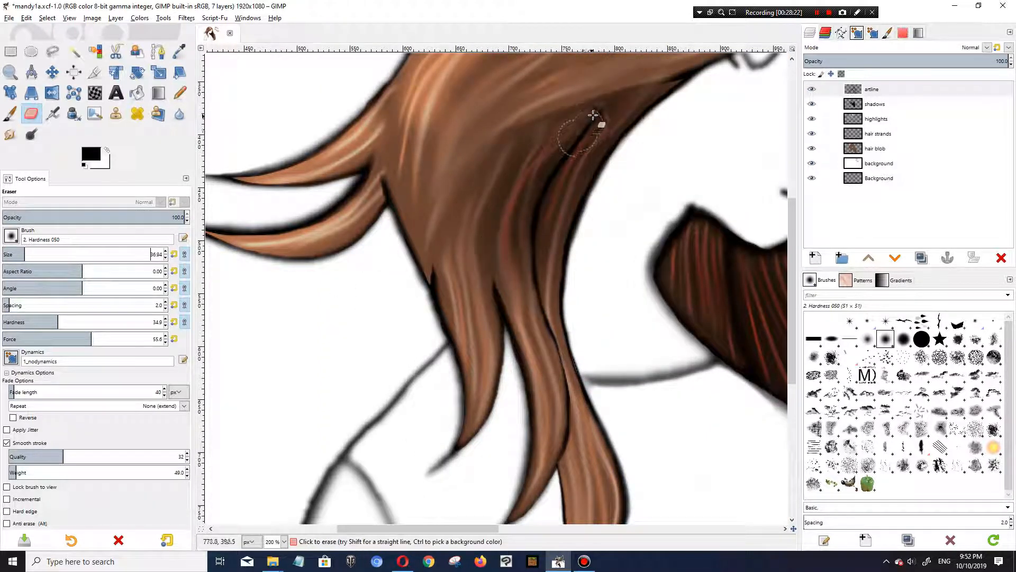
{"action": "mouse_move", "coordinate": [609, 107]}
{"action": "left_mouse_down"}
{"action": "mouse_move", "coordinate": [560, 158]}
{"action": "mouse_move", "coordinate": [530, 253]}
{"action": "mouse_move", "coordinate": [557, 386]}
{"action": "left_mouse_up"}
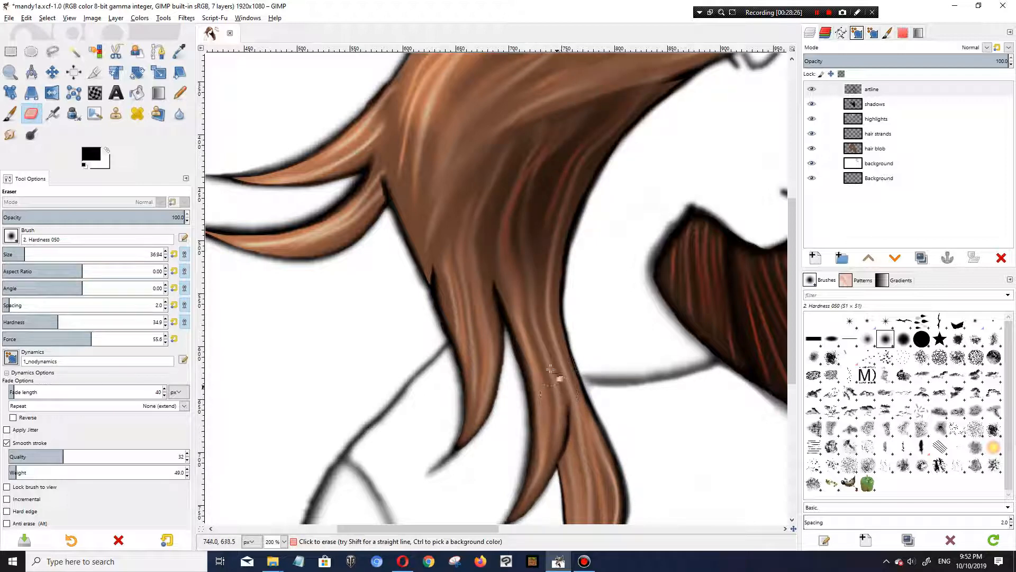
Step: Erase the overshooting outline ends at the tips of the two hanging side locks
{"action": "scroll", "coordinate": [524, 297], "scroll_direction": "down", "scroll_amount": 1}
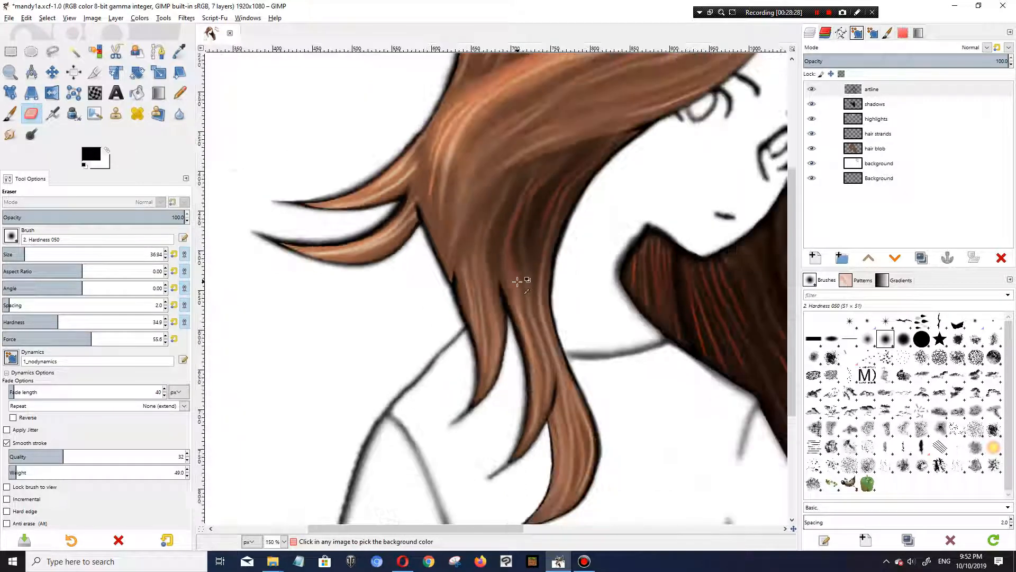
{"action": "scroll", "coordinate": [517, 281], "scroll_direction": "down", "scroll_amount": 3}
{"action": "scroll", "coordinate": [517, 281], "scroll_direction": "up", "scroll_amount": 3}
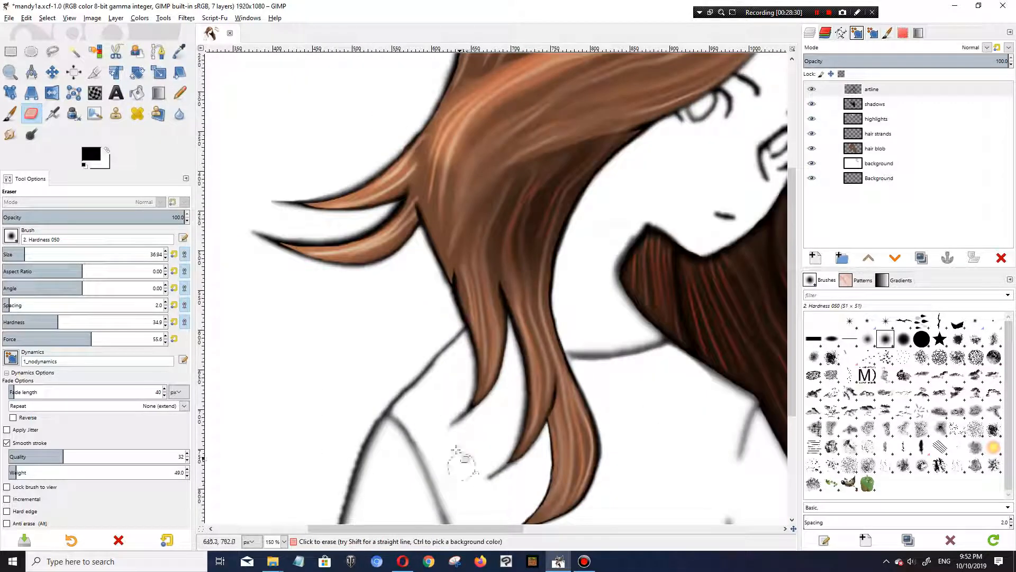
{"action": "left_click_drag", "start_coordinate": [454, 421], "coordinate": [470, 418]}
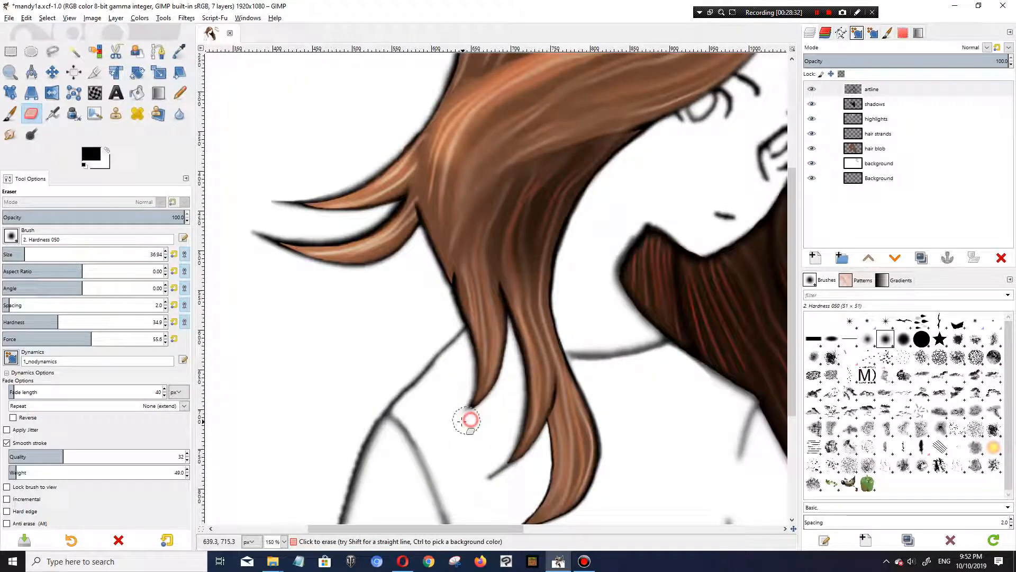
{"action": "left_click_drag", "start_coordinate": [476, 483], "coordinate": [510, 475]}
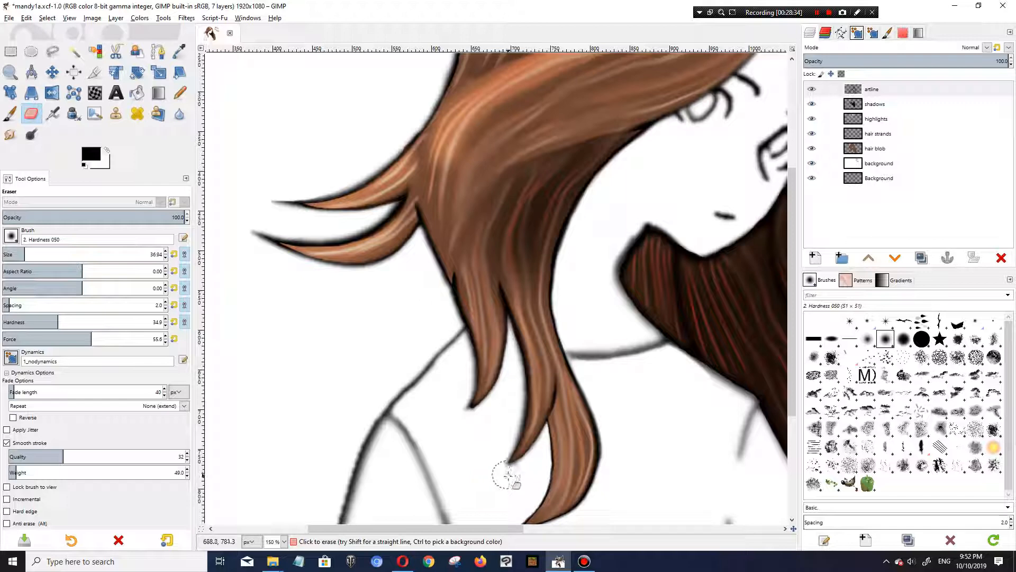
Step: Erase the inner outlines across the crown up to the parting point of the hair
{"action": "scroll", "coordinate": [731, 303], "scroll_direction": "up", "scroll_amount": 5}
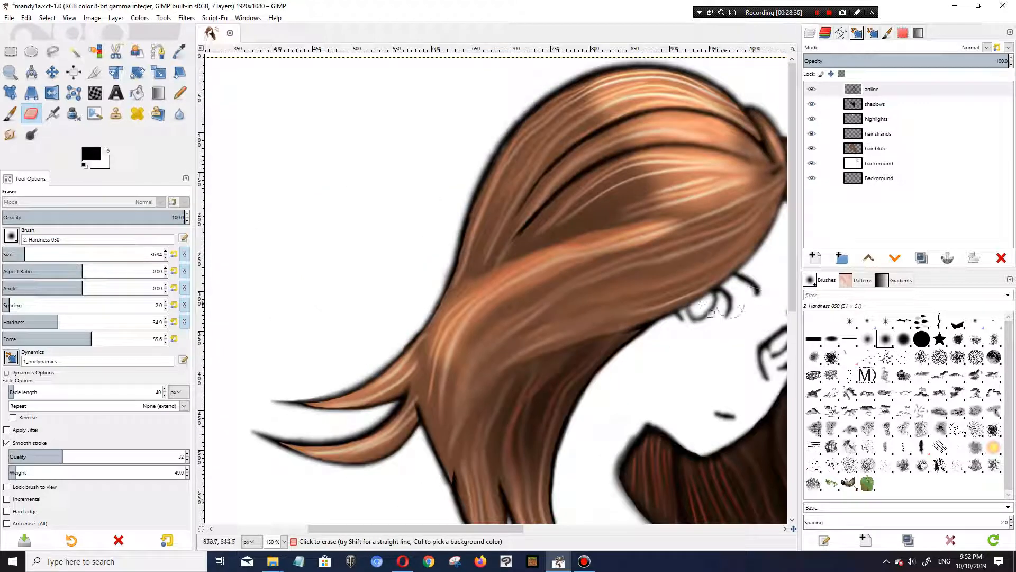
{"action": "mouse_move", "coordinate": [549, 204]}
{"action": "left_mouse_down"}
{"action": "mouse_move", "coordinate": [608, 169]}
{"action": "mouse_move", "coordinate": [676, 146]}
{"action": "mouse_move", "coordinate": [750, 162]}
{"action": "left_mouse_up"}
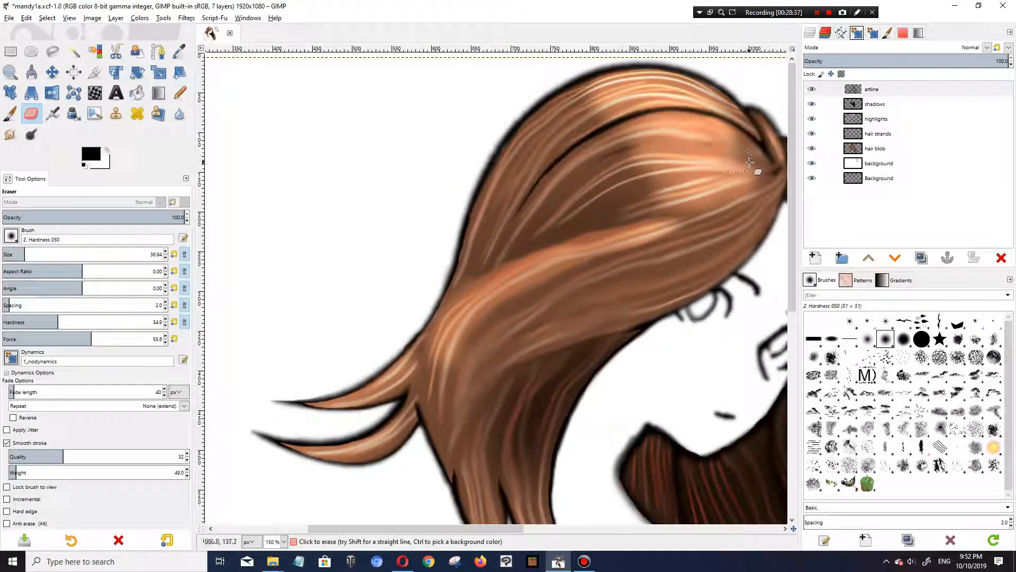
{"action": "mouse_move", "coordinate": [561, 174]}
{"action": "left_mouse_down"}
{"action": "mouse_move", "coordinate": [519, 212]}
{"action": "mouse_move", "coordinate": [567, 154]}
{"action": "mouse_move", "coordinate": [664, 109]}
{"action": "mouse_move", "coordinate": [708, 119]}
{"action": "left_mouse_up"}
{"action": "left_click_drag", "start_coordinate": [518, 529], "coordinate": [590, 530]}
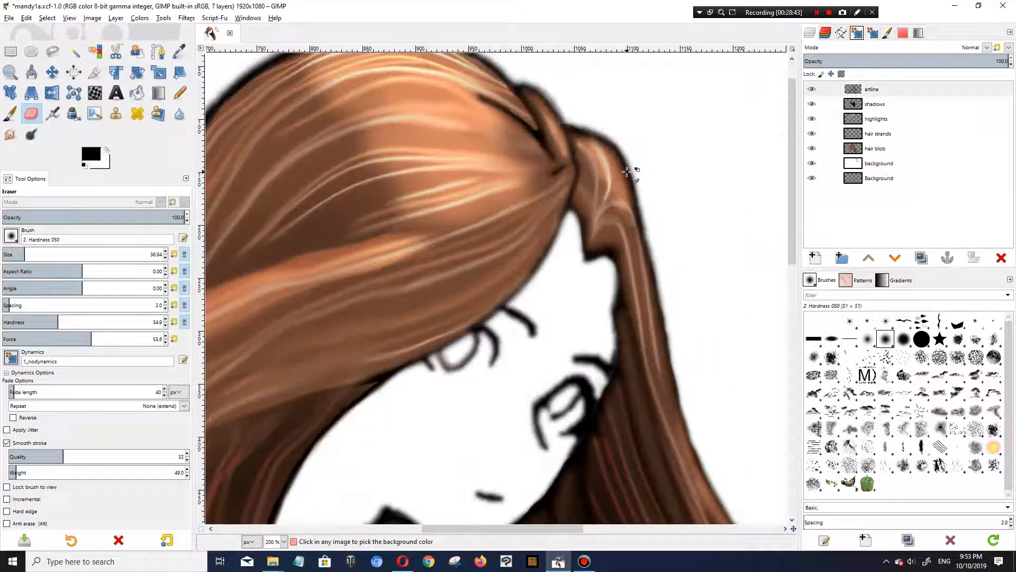
{"action": "scroll", "coordinate": [624, 170], "scroll_direction": "up", "scroll_amount": 1}
{"action": "mouse_move", "coordinate": [552, 214]}
{"action": "left_mouse_down"}
{"action": "mouse_move", "coordinate": [481, 138]}
{"action": "mouse_move", "coordinate": [552, 200]}
{"action": "mouse_move", "coordinate": [518, 145]}
{"action": "mouse_move", "coordinate": [506, 171]}
{"action": "mouse_move", "coordinate": [517, 177]}
{"action": "mouse_move", "coordinate": [488, 147]}
{"action": "mouse_move", "coordinate": [558, 190]}
{"action": "mouse_move", "coordinate": [557, 209]}
{"action": "mouse_move", "coordinate": [580, 211]}
{"action": "mouse_move", "coordinate": [563, 205]}
{"action": "left_mouse_up"}
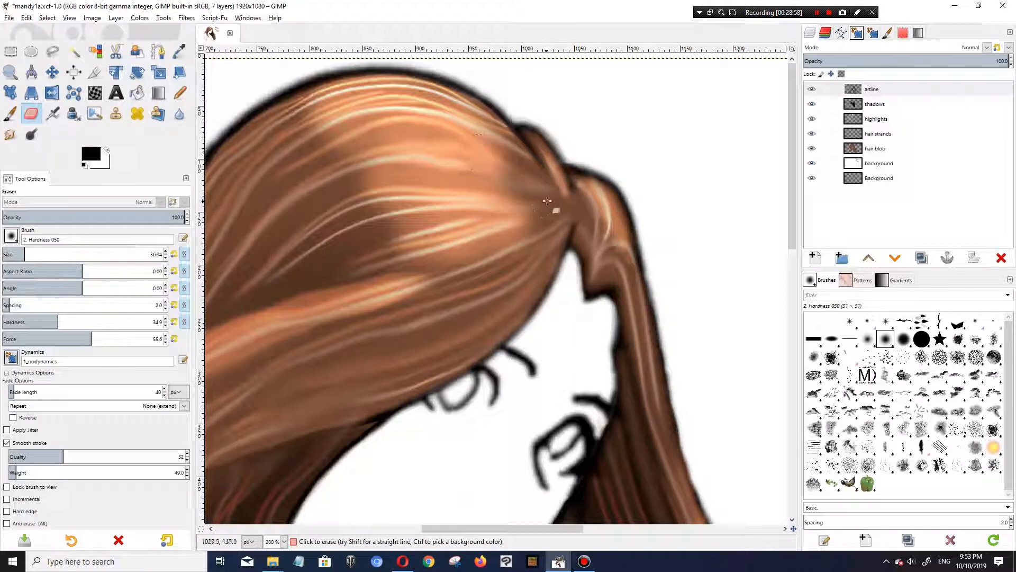
Step: Erase the inner outline of the hair beside the far eye with a size 7.69 Eraser
{"action": "scroll", "coordinate": [640, 326], "scroll_direction": "down", "scroll_amount": 2}
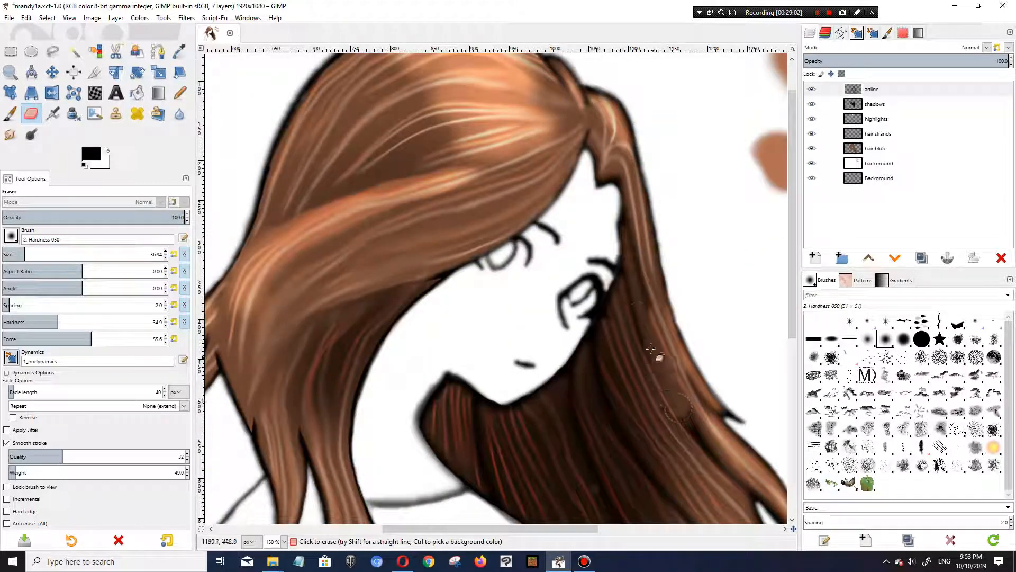
{"action": "scroll", "coordinate": [656, 319], "scroll_direction": "up", "scroll_amount": 2, "text": "ctrl"}
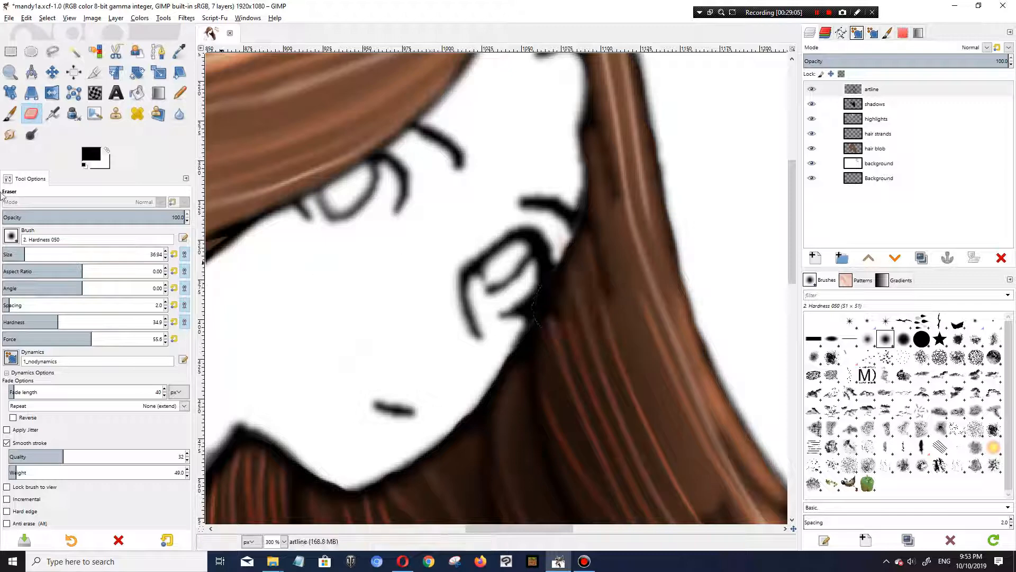
{"action": "left_click_drag", "start_coordinate": [26, 250], "coordinate": [7, 254]}
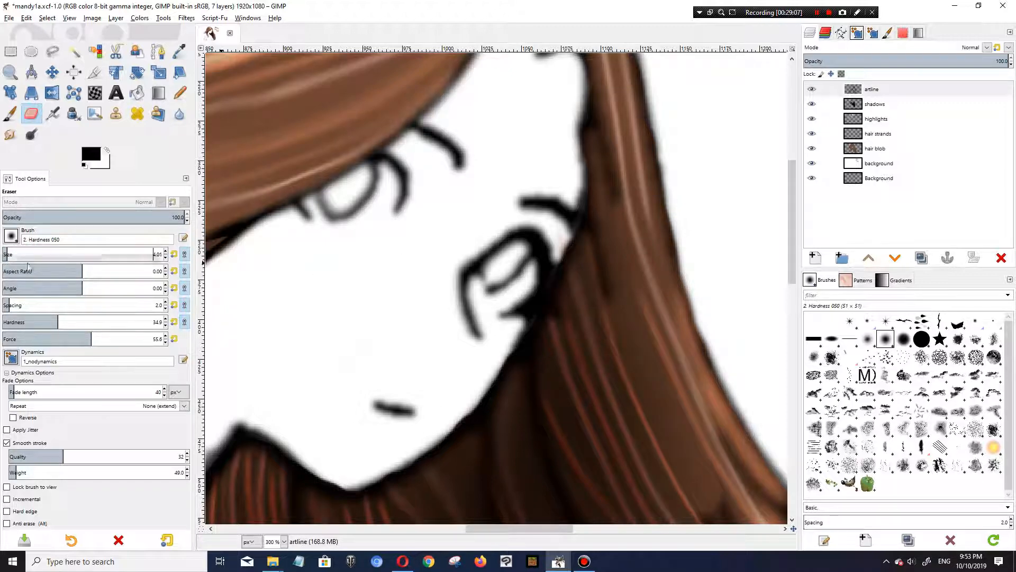
{"action": "scroll", "coordinate": [668, 344], "scroll_direction": "up", "scroll_amount": 3}
{"action": "scroll", "coordinate": [662, 355], "scroll_direction": "up", "scroll_amount": 1}
{"action": "scroll", "coordinate": [630, 424], "scroll_direction": "down", "scroll_amount": 1}
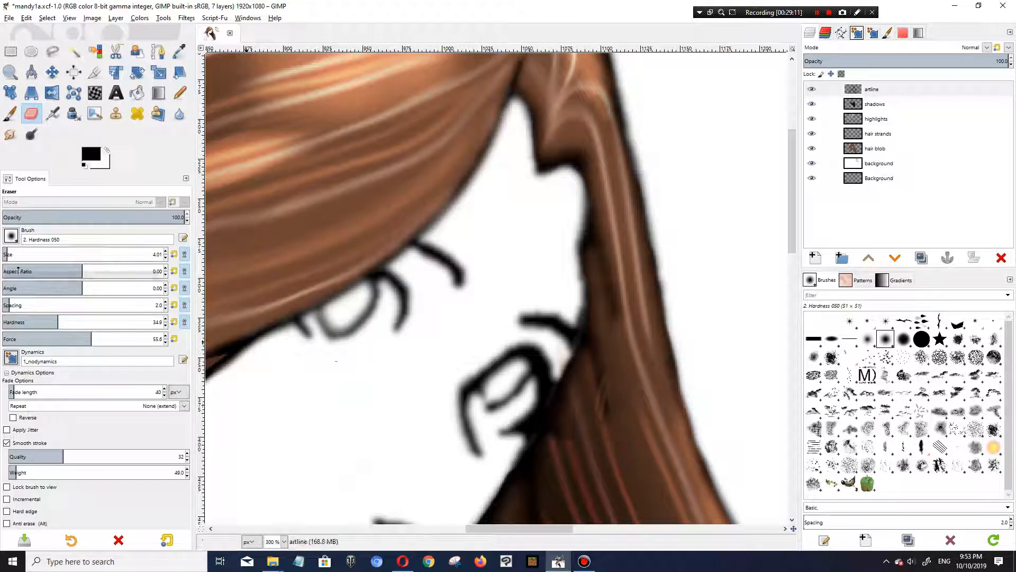
{"action": "left_click_drag", "start_coordinate": [9, 255], "coordinate": [13, 255]}
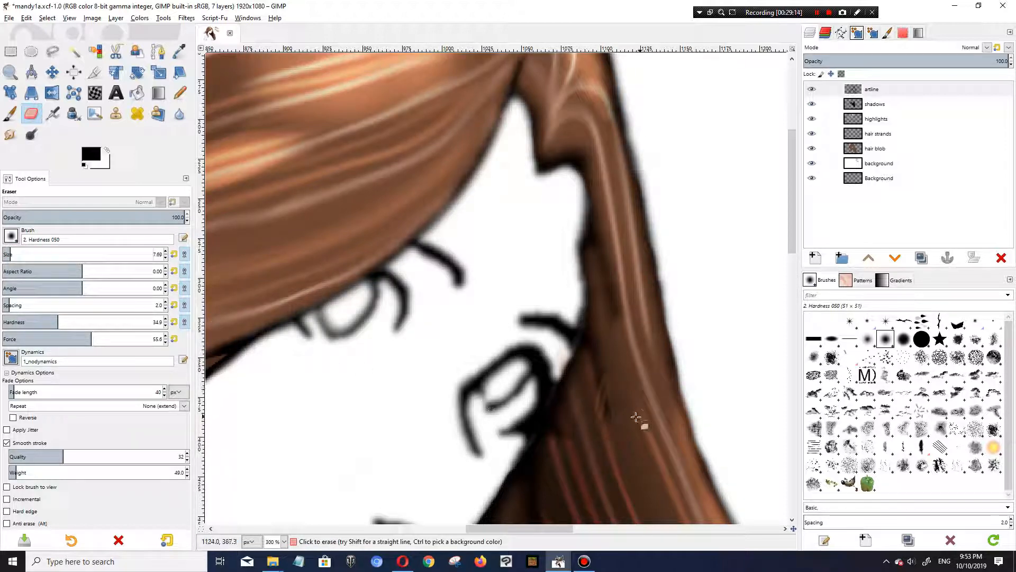
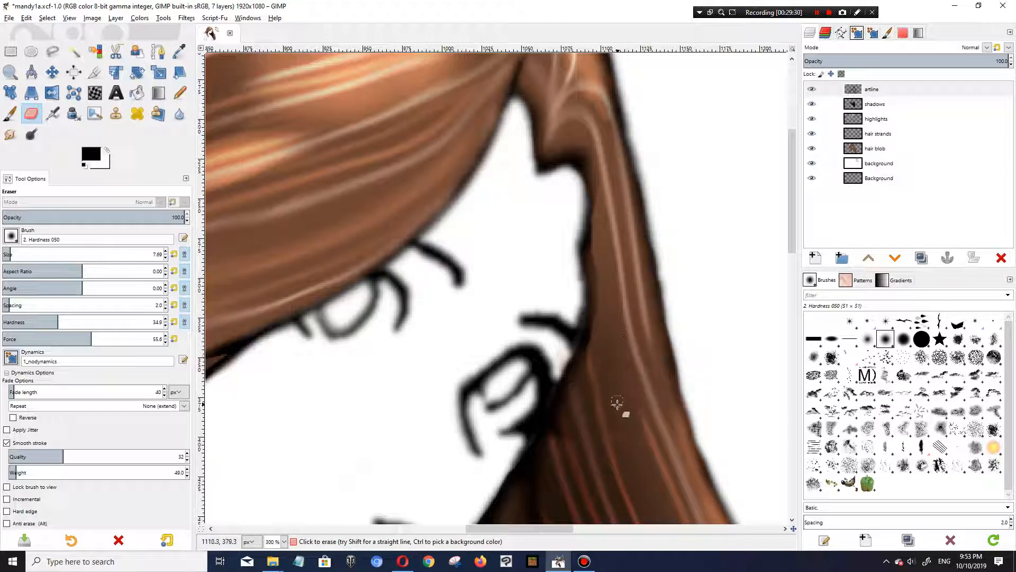
{"action": "scroll", "coordinate": [617, 416], "scroll_direction": "down", "scroll_amount": 2}
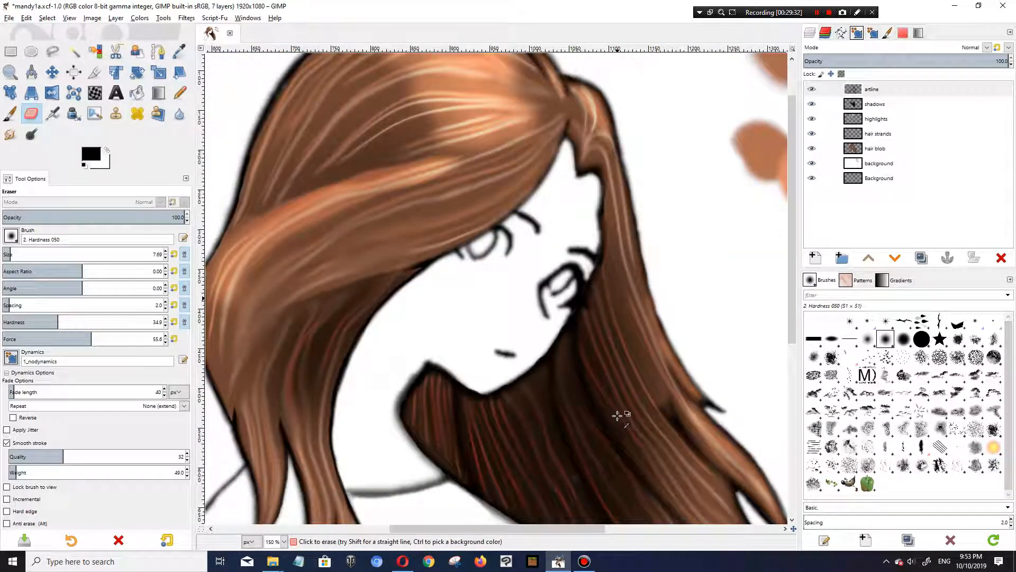
Step: Erase the inner outlines in the dark shaded hair below the chin with a size 30.13 Eraser
{"action": "scroll", "coordinate": [617, 415], "scroll_direction": "up", "scroll_amount": 2}
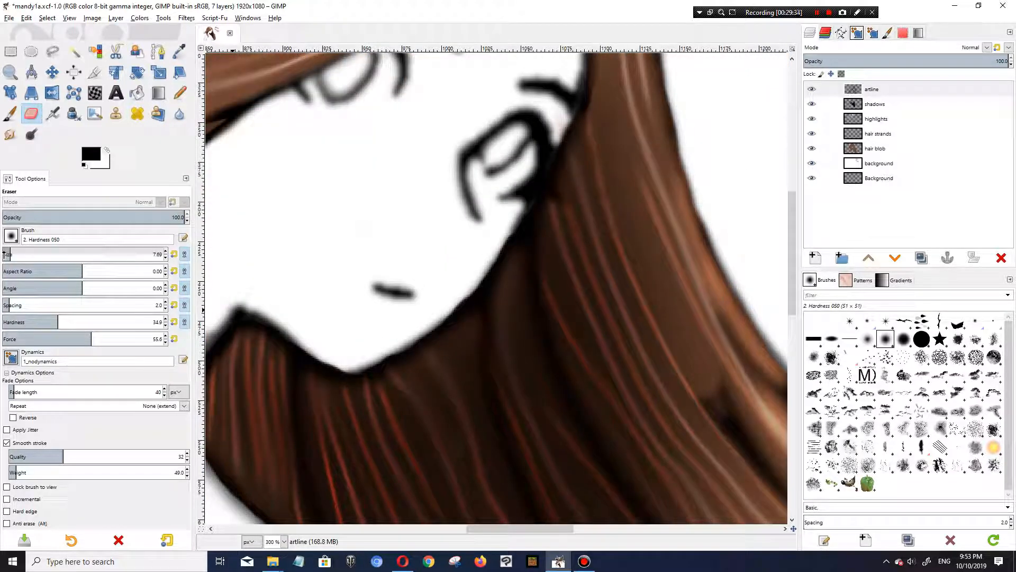
{"action": "left_click_drag", "start_coordinate": [9, 255], "coordinate": [22, 255]}
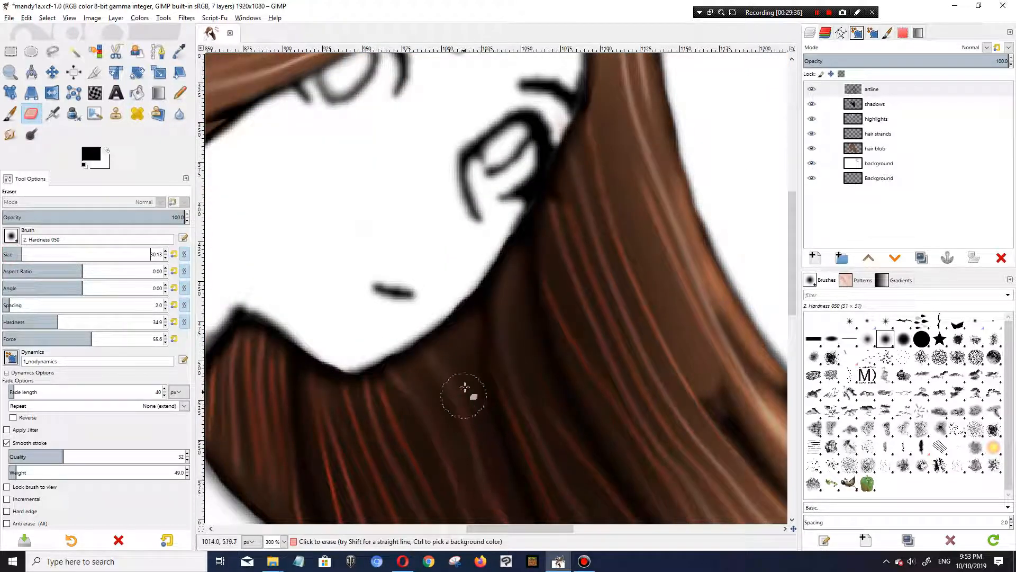
{"action": "mouse_move", "coordinate": [502, 324]}
{"action": "left_mouse_down"}
{"action": "mouse_move", "coordinate": [551, 273]}
{"action": "mouse_move", "coordinate": [479, 349]}
{"action": "mouse_move", "coordinate": [478, 332]}
{"action": "mouse_move", "coordinate": [551, 233]}
{"action": "mouse_move", "coordinate": [511, 295]}
{"action": "left_mouse_up"}
{"action": "mouse_move", "coordinate": [482, 337]}
{"action": "left_mouse_down"}
{"action": "mouse_move", "coordinate": [453, 374]}
{"action": "mouse_move", "coordinate": [531, 276]}
{"action": "mouse_move", "coordinate": [526, 363]}
{"action": "mouse_move", "coordinate": [571, 359]}
{"action": "mouse_move", "coordinate": [438, 460]}
{"action": "left_mouse_up"}
{"action": "scroll", "coordinate": [651, 392], "scroll_direction": "down", "scroll_amount": 2}
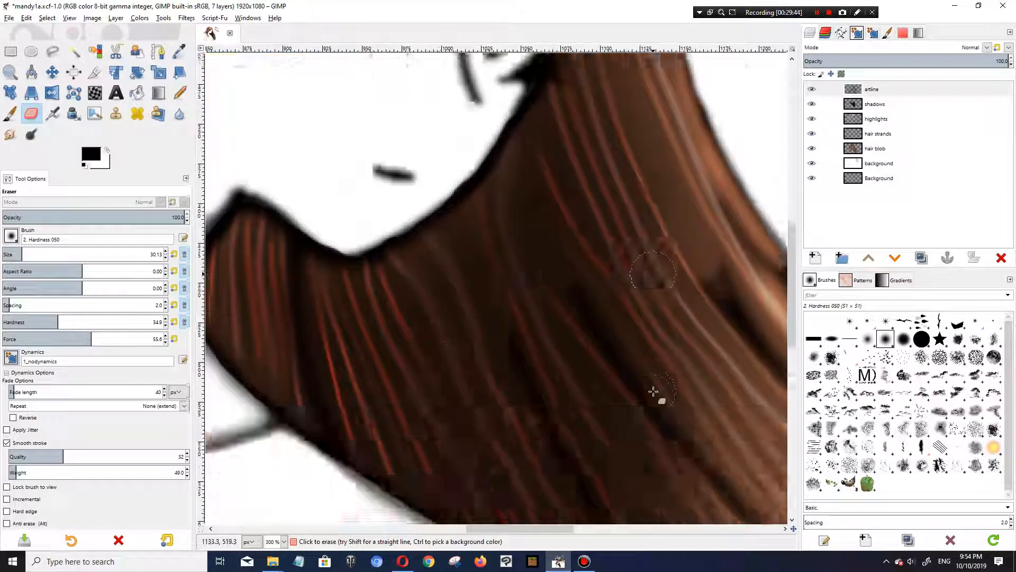
{"action": "scroll", "coordinate": [381, 341], "scroll_direction": "up", "scroll_amount": 1}
{"action": "mouse_move", "coordinate": [326, 330]}
{"action": "left_mouse_down"}
{"action": "mouse_move", "coordinate": [303, 273]}
{"action": "mouse_move", "coordinate": [261, 244]}
{"action": "mouse_move", "coordinate": [301, 307]}
{"action": "mouse_move", "coordinate": [324, 375]}
{"action": "mouse_move", "coordinate": [294, 353]}
{"action": "mouse_move", "coordinate": [313, 401]}
{"action": "left_mouse_up"}
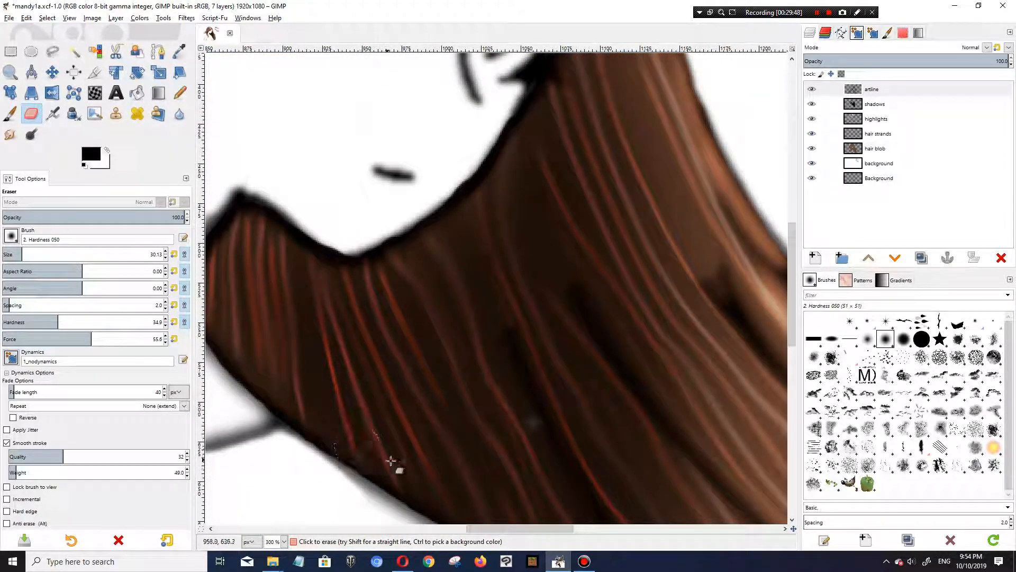
{"action": "scroll", "coordinate": [517, 399], "scroll_direction": "down", "scroll_amount": 2, "text": "ctrl"}
{"action": "left_click_drag", "start_coordinate": [510, 350], "coordinate": [553, 465]}
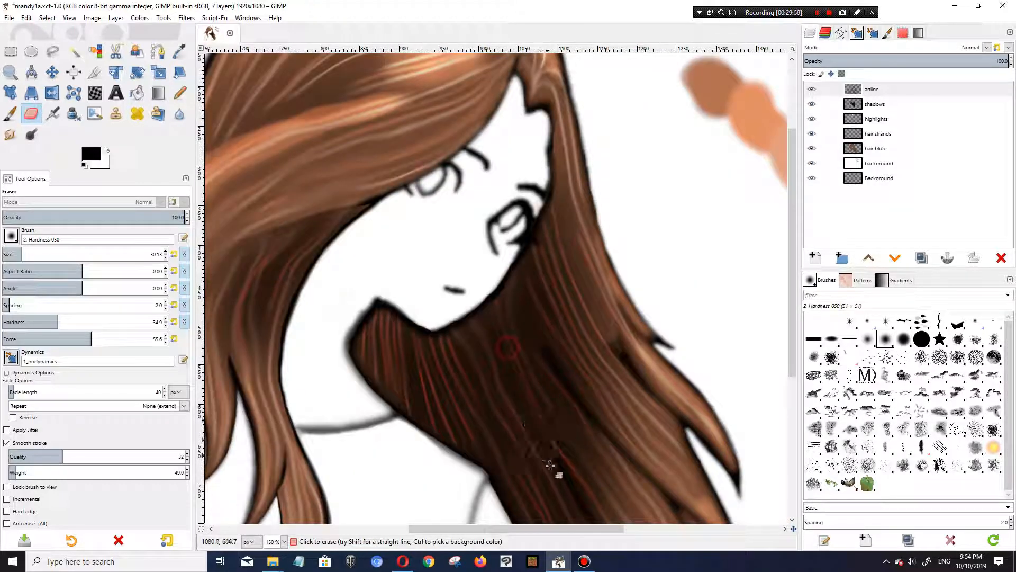
Step: Erase the leftover inner outlines through the middle of the long hair mass, undoing one misplaced stroke
{"action": "mouse_move", "coordinate": [547, 346]}
{"action": "left_mouse_down"}
{"action": "mouse_move", "coordinate": [616, 475]}
{"action": "mouse_move", "coordinate": [631, 464]}
{"action": "mouse_move", "coordinate": [566, 365]}
{"action": "mouse_move", "coordinate": [660, 412]}
{"action": "mouse_move", "coordinate": [617, 350]}
{"action": "mouse_move", "coordinate": [631, 398]}
{"action": "mouse_move", "coordinate": [642, 389]}
{"action": "mouse_move", "coordinate": [590, 314]}
{"action": "mouse_move", "coordinate": [646, 359]}
{"action": "mouse_move", "coordinate": [649, 373]}
{"action": "mouse_move", "coordinate": [596, 315]}
{"action": "left_mouse_up"}
{"action": "key", "text": "ctrl+z"}
{"action": "left_click_drag", "start_coordinate": [665, 387], "coordinate": [645, 378]}
{"action": "mouse_move", "coordinate": [588, 434]}
{"action": "left_mouse_down"}
{"action": "mouse_move", "coordinate": [588, 354]}
{"action": "mouse_move", "coordinate": [580, 429]}
{"action": "mouse_move", "coordinate": [545, 328]}
{"action": "mouse_move", "coordinate": [592, 440]}
{"action": "mouse_move", "coordinate": [538, 339]}
{"action": "mouse_move", "coordinate": [553, 441]}
{"action": "left_mouse_up"}
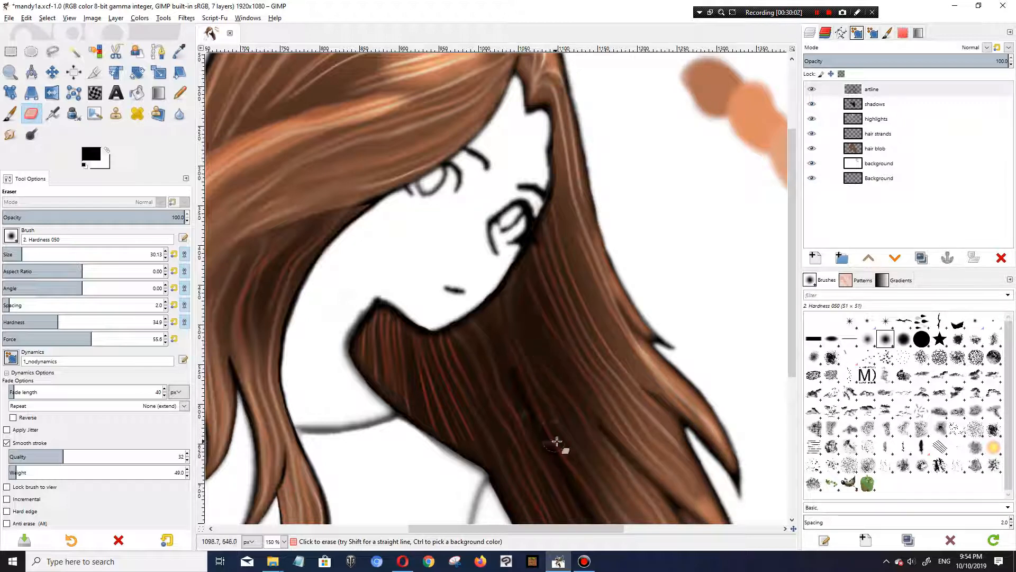
Step: Erase the inner outline running up from beneath the small outer lock on the lower long hair
{"action": "scroll", "coordinate": [561, 432], "scroll_direction": "down", "scroll_amount": 2}
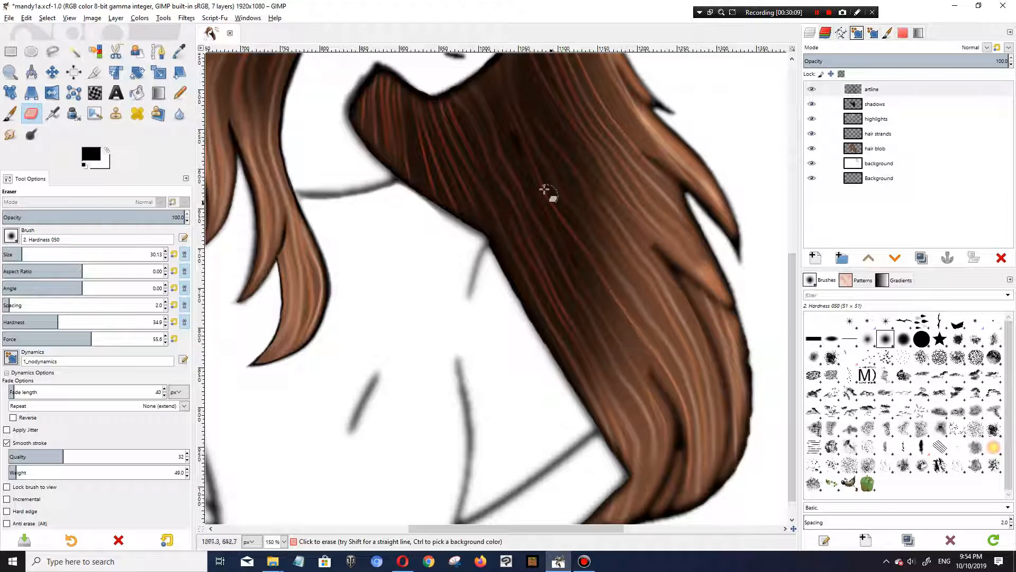
{"action": "scroll", "coordinate": [773, 333], "scroll_direction": "down", "scroll_amount": 3, "text": "ctrl"}
{"action": "scroll", "coordinate": [773, 334], "scroll_direction": "up", "scroll_amount": 3, "text": "ctrl"}
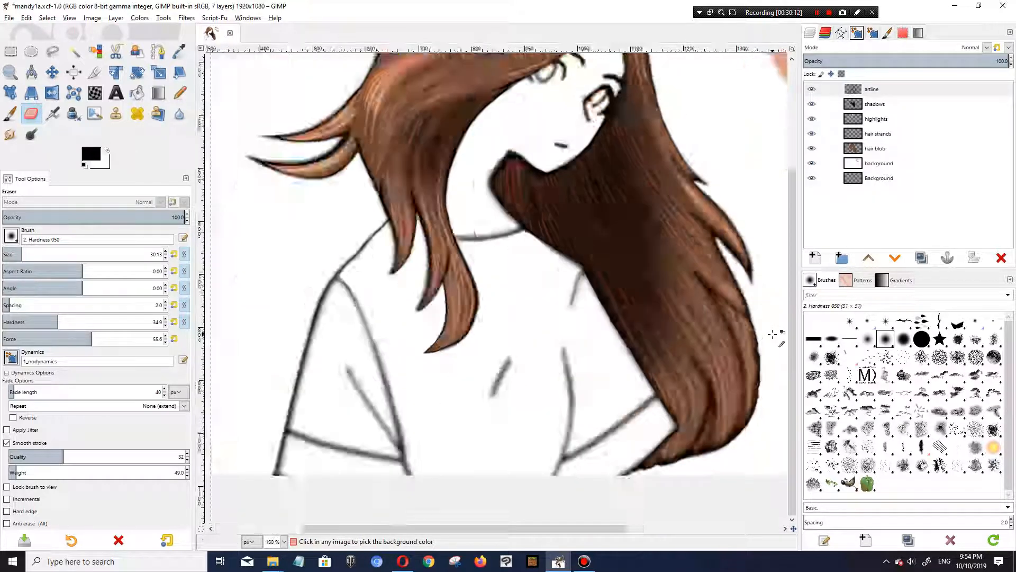
{"action": "scroll", "coordinate": [773, 334], "scroll_direction": "up", "scroll_amount": 1, "text": "ctrl"}
{"action": "scroll", "coordinate": [773, 333], "scroll_direction": "up", "scroll_amount": 1, "text": "ctrl"}
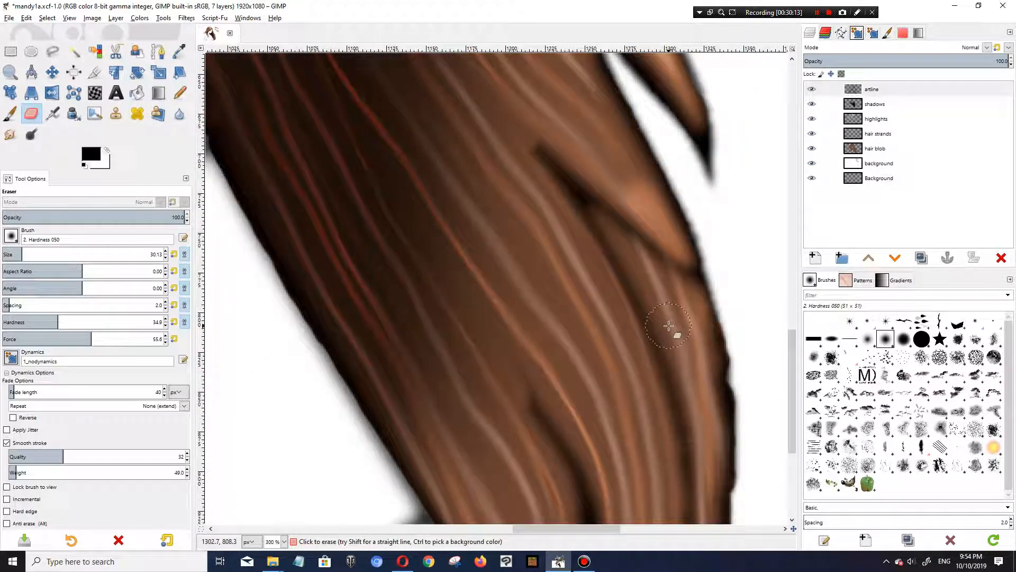
{"action": "mouse_move", "coordinate": [654, 328]}
{"action": "left_mouse_down"}
{"action": "mouse_move", "coordinate": [608, 257]}
{"action": "mouse_move", "coordinate": [527, 190]}
{"action": "mouse_move", "coordinate": [590, 248]}
{"action": "mouse_move", "coordinate": [612, 248]}
{"action": "mouse_move", "coordinate": [503, 136]}
{"action": "left_mouse_up"}
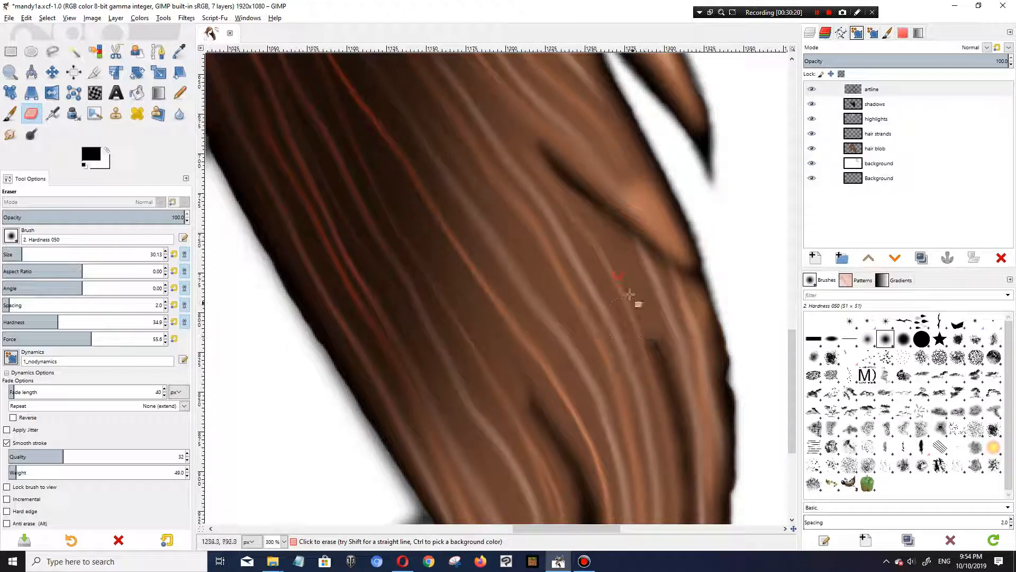
Step: Shorten the inner outlines near the curled lower end of the long hair with the Eraser
{"action": "scroll", "coordinate": [518, 249], "scroll_direction": "down", "scroll_amount": 1, "text": "ctrl"}
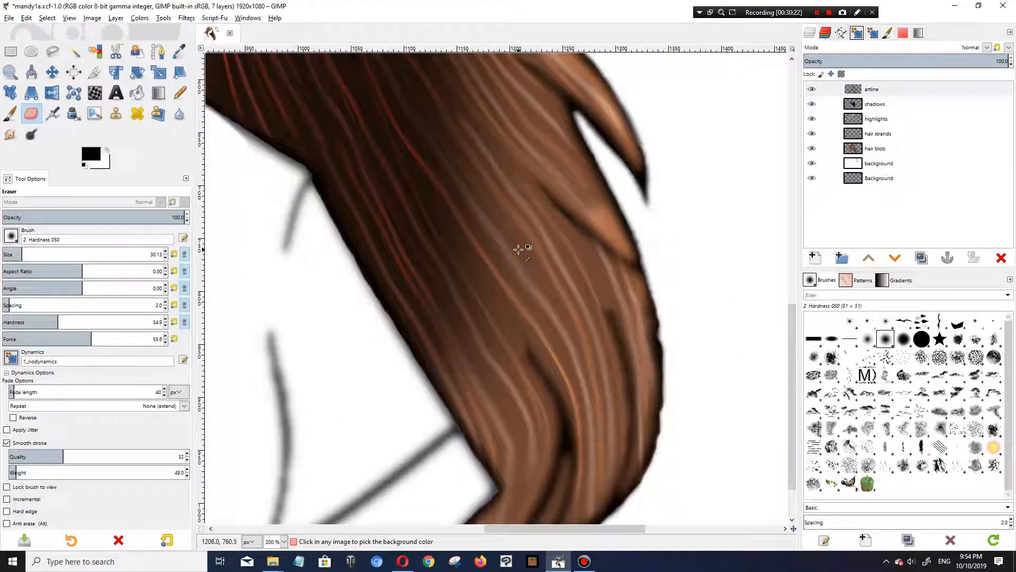
{"action": "scroll", "coordinate": [518, 249], "scroll_direction": "down", "scroll_amount": 1, "text": "ctrl"}
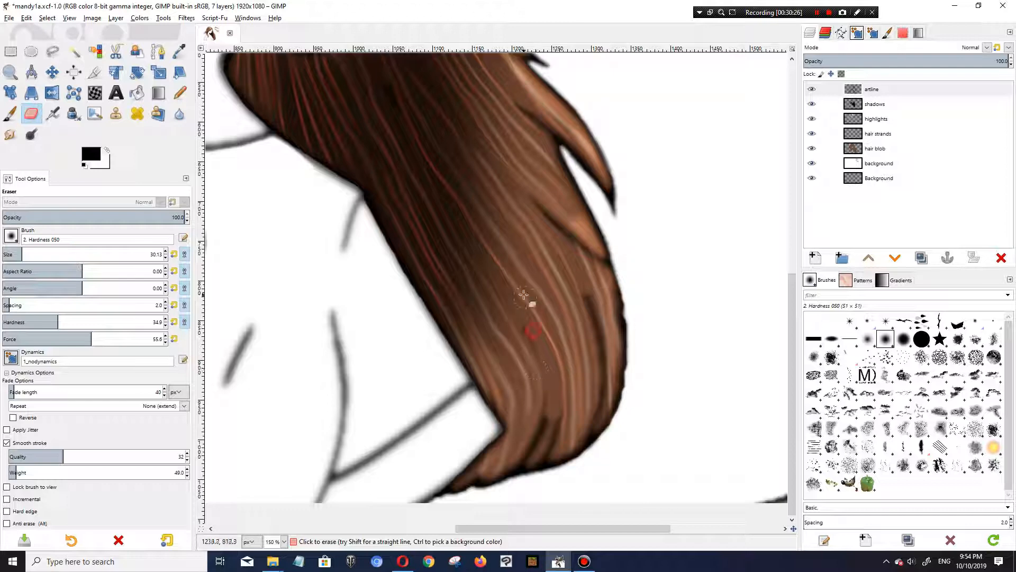
{"action": "left_click_drag", "start_coordinate": [530, 425], "coordinate": [554, 362]}
{"action": "mouse_move", "coordinate": [527, 422]}
{"action": "left_mouse_down"}
{"action": "mouse_move", "coordinate": [567, 377]}
{"action": "mouse_move", "coordinate": [574, 407]}
{"action": "mouse_move", "coordinate": [569, 422]}
{"action": "mouse_move", "coordinate": [584, 335]}
{"action": "mouse_move", "coordinate": [583, 297]}
{"action": "mouse_move", "coordinate": [564, 272]}
{"action": "left_mouse_up"}
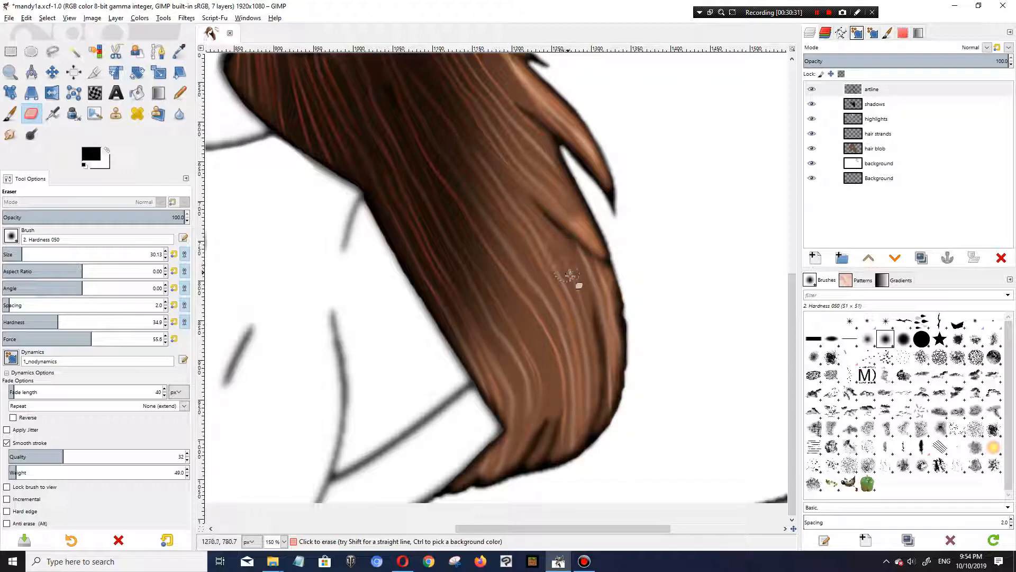
{"action": "left_click_drag", "start_coordinate": [585, 355], "coordinate": [582, 285]}
Step: Smudge the remaining inner outline ends at the bottom of the long hair on the artline layer
{"action": "scroll", "coordinate": [536, 295], "scroll_direction": "down", "scroll_amount": 2}
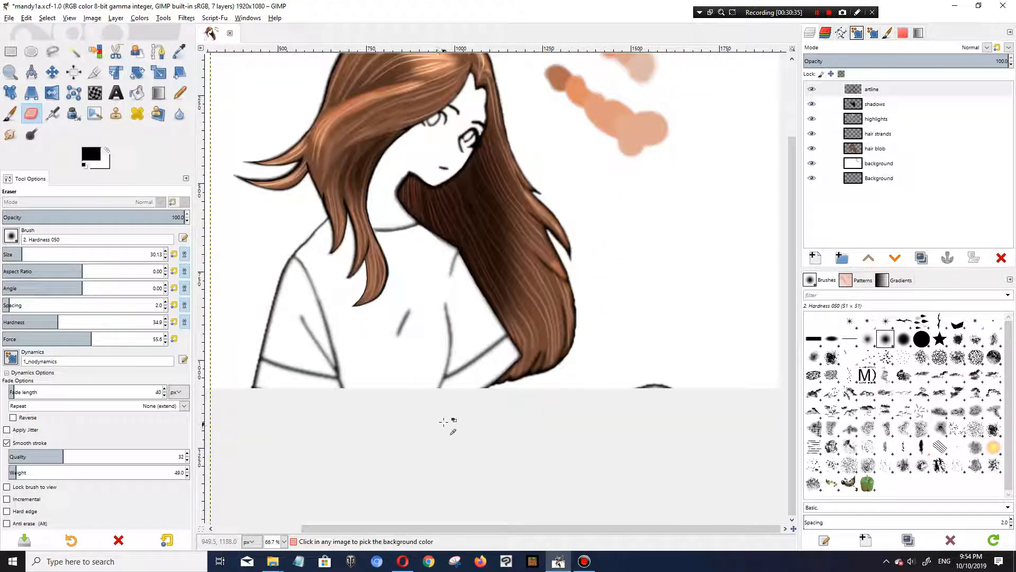
{"action": "left_click", "coordinate": [9, 134]}
{"action": "scroll", "coordinate": [540, 306], "scroll_direction": "up", "scroll_amount": 2}
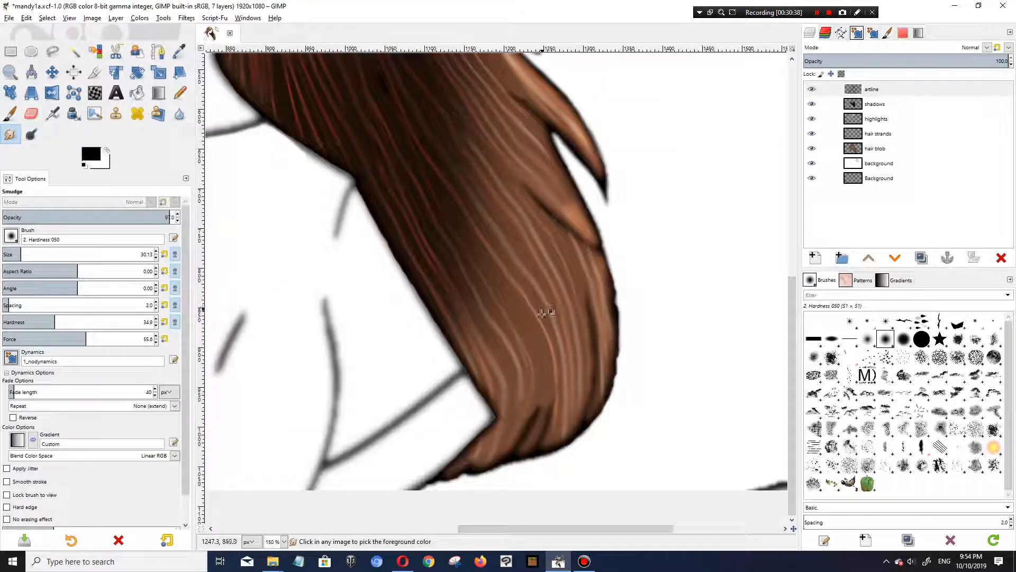
{"action": "left_click_drag", "start_coordinate": [546, 402], "coordinate": [540, 417]}
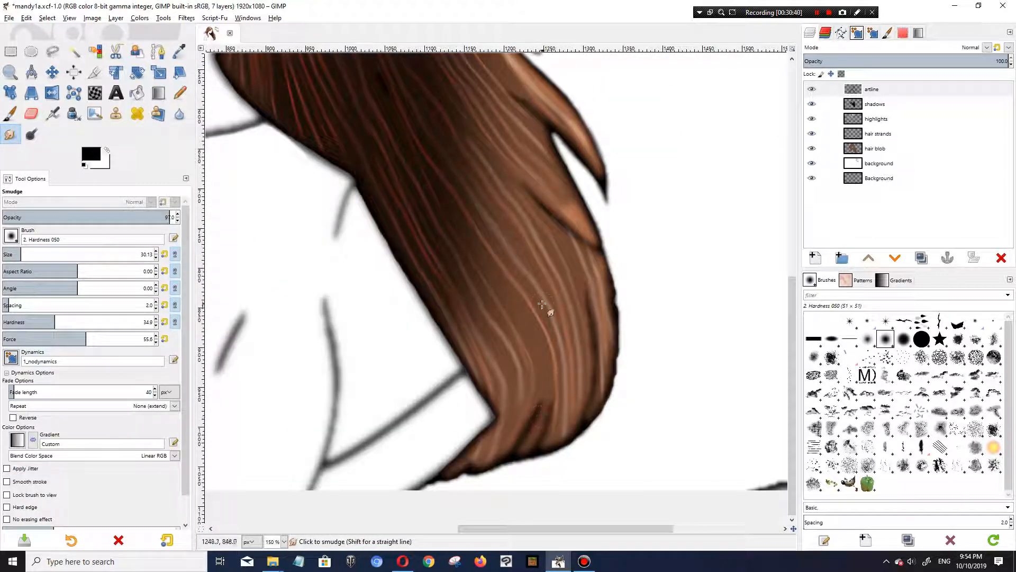
{"action": "scroll", "coordinate": [553, 323], "scroll_direction": "down", "scroll_amount": 2}
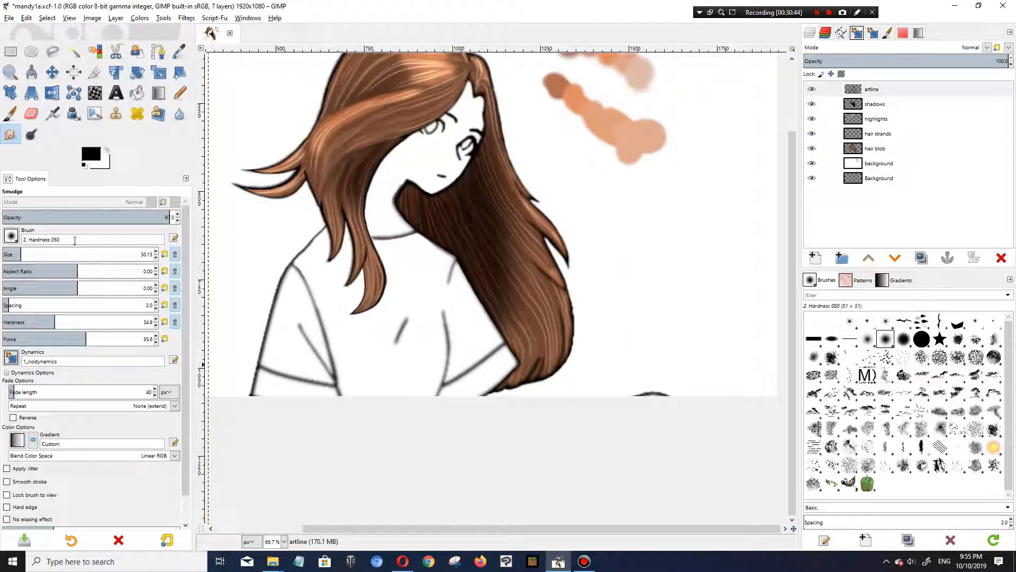
Step: Activate the Paintbrush on the hair strands layer and sample the light peach-brown swatch as foreground color
{"action": "left_click", "coordinate": [10, 113]}
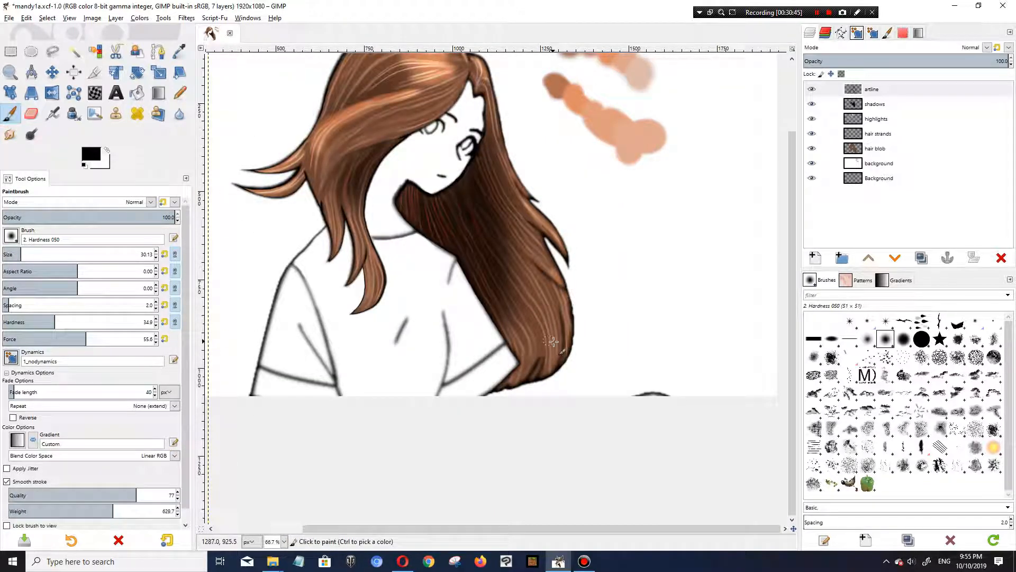
{"action": "scroll", "coordinate": [552, 342], "scroll_direction": "up", "scroll_amount": 1}
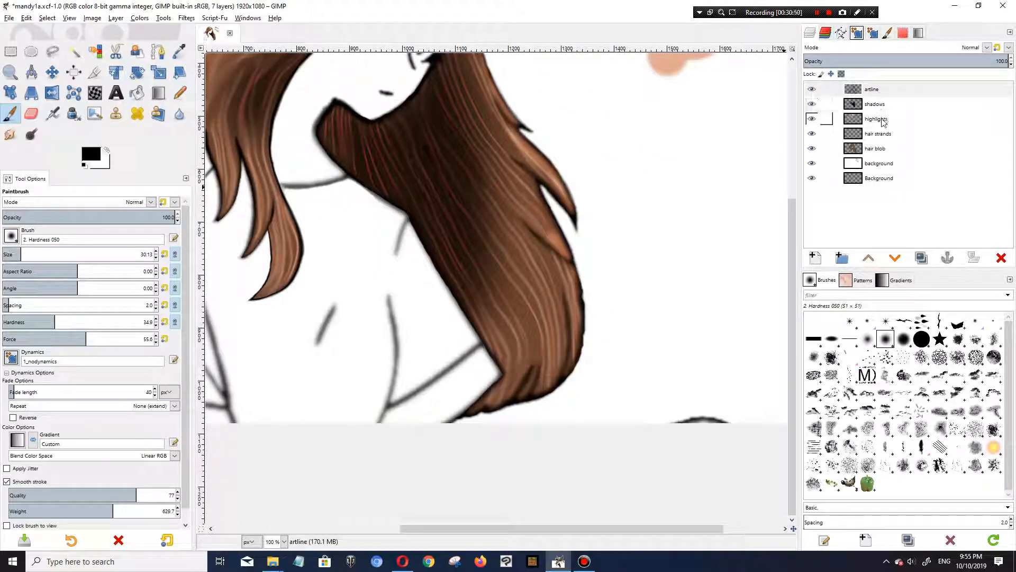
{"action": "left_click", "coordinate": [884, 135]}
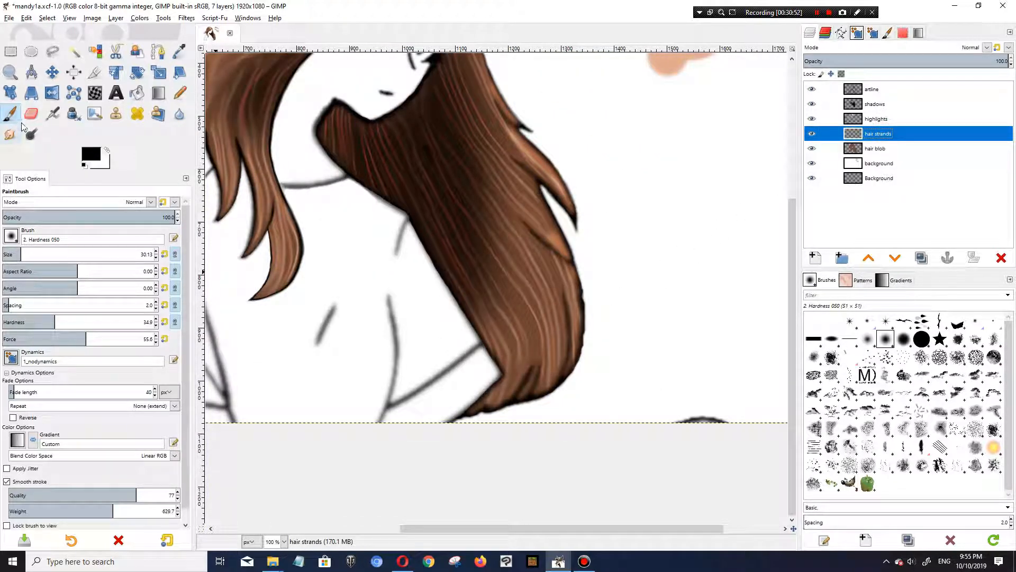
{"action": "left_click", "coordinate": [92, 159]}
{"action": "scroll", "coordinate": [582, 201], "scroll_direction": "up", "scroll_amount": 5}
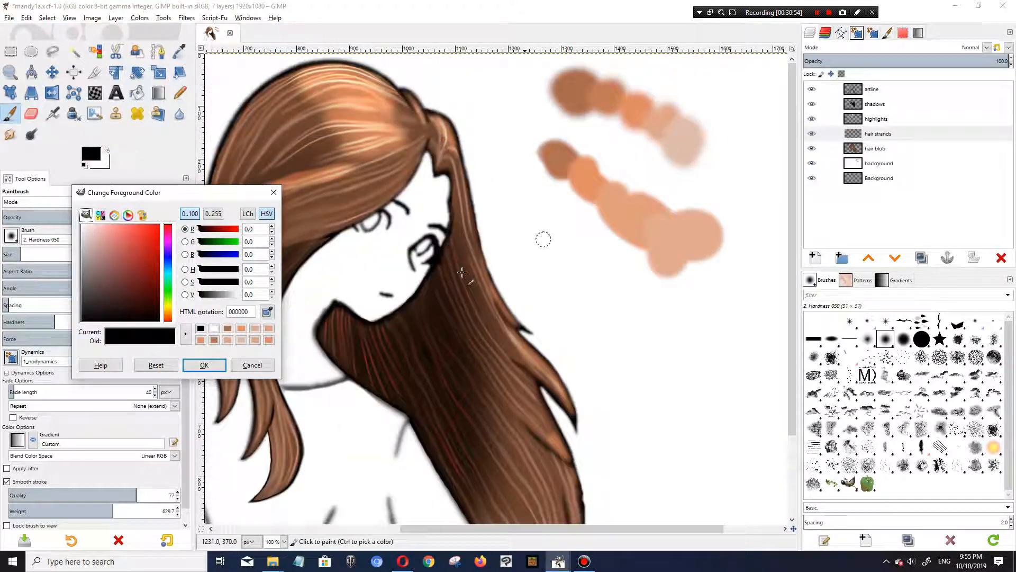
{"action": "left_click", "coordinate": [267, 311]}
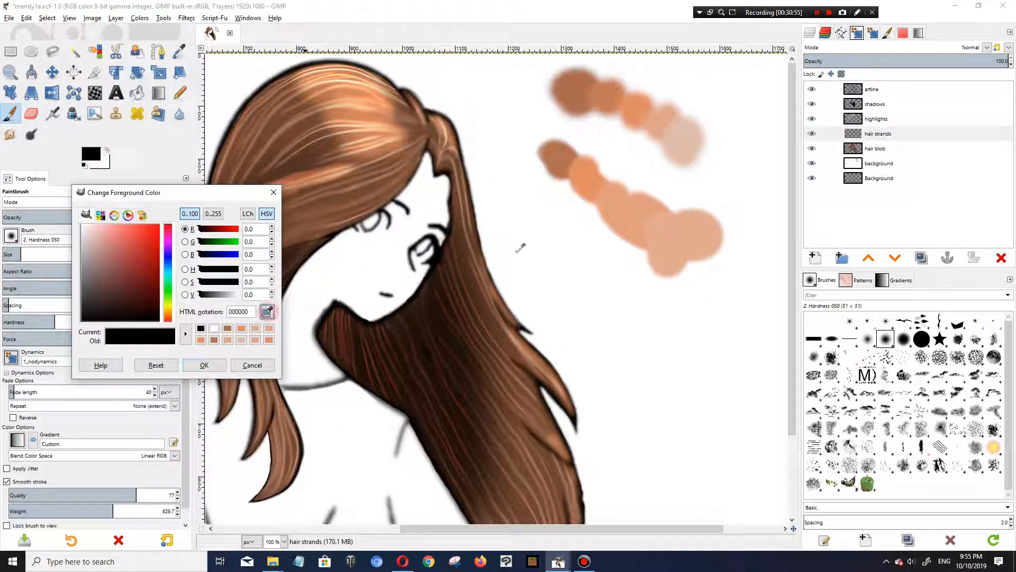
{"action": "left_click", "coordinate": [633, 215]}
{"action": "left_click", "coordinate": [205, 365]}
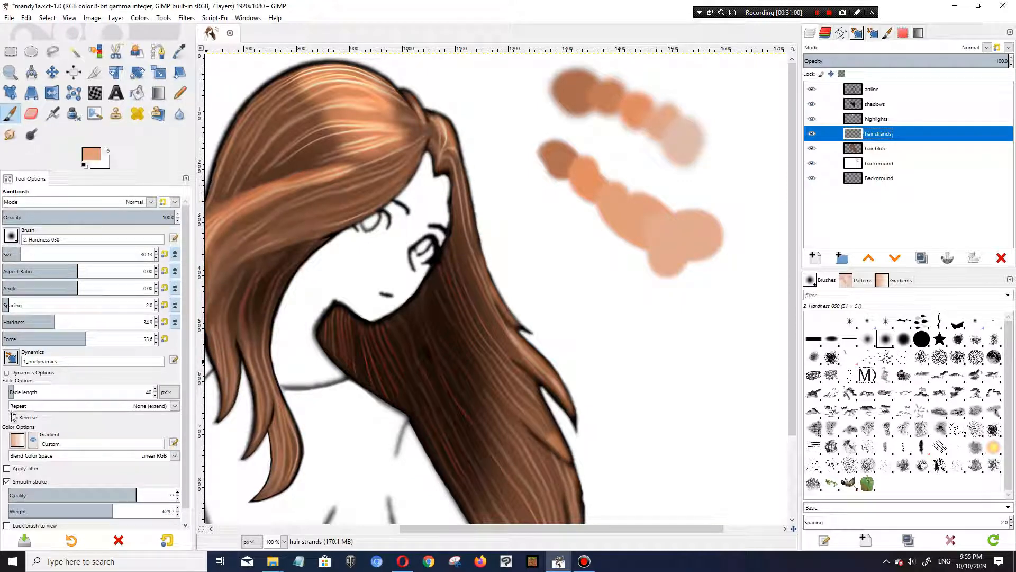
Step: Set the Paintbrush to Fade Tapering dynamics and a size of 3.29
{"action": "left_click", "coordinate": [11, 358]}
{"action": "scroll", "coordinate": [48, 419], "scroll_direction": "down", "scroll_amount": 3}
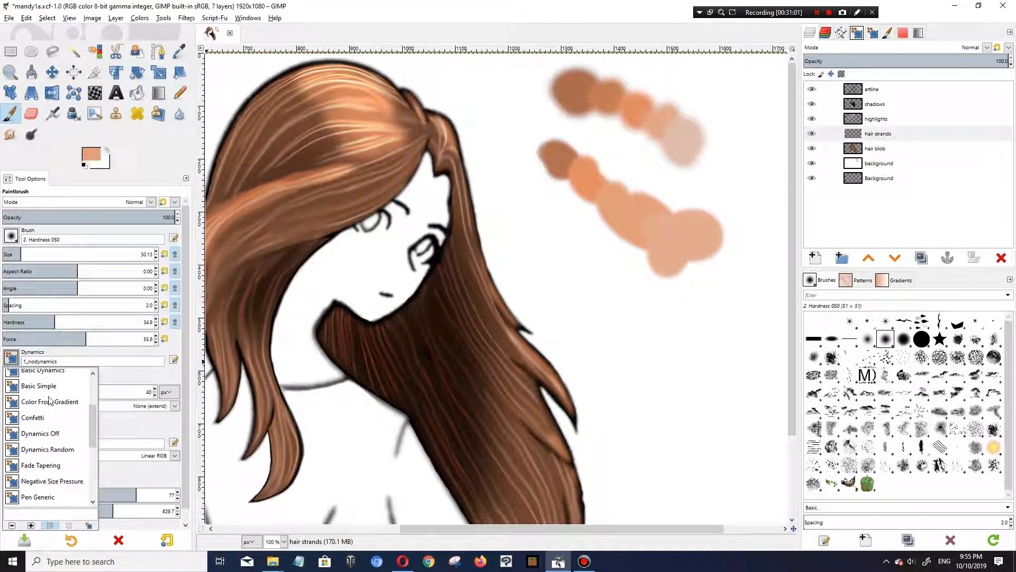
{"action": "left_click", "coordinate": [39, 465]}
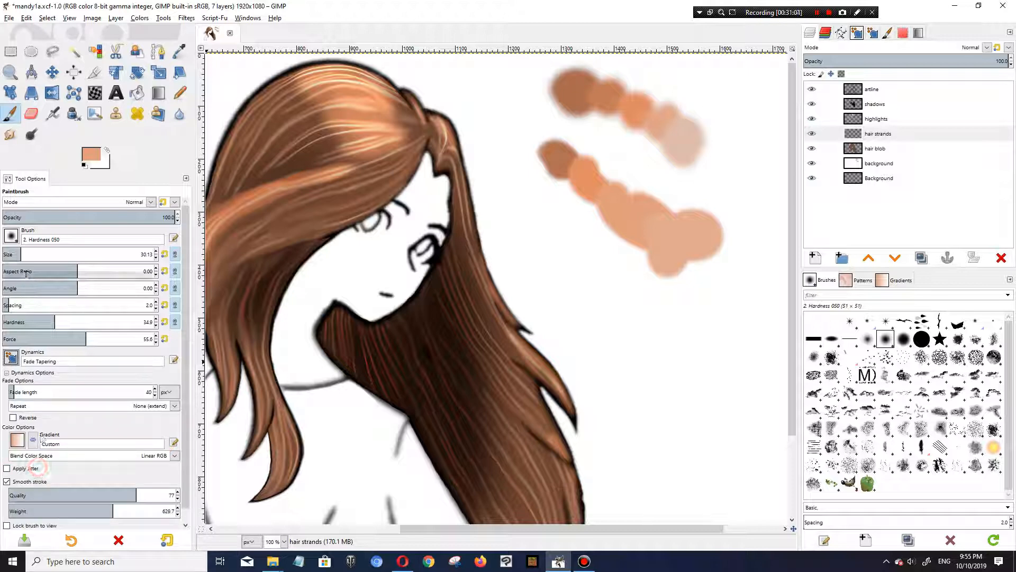
{"action": "left_click_drag", "start_coordinate": [22, 250], "coordinate": [6, 253]}
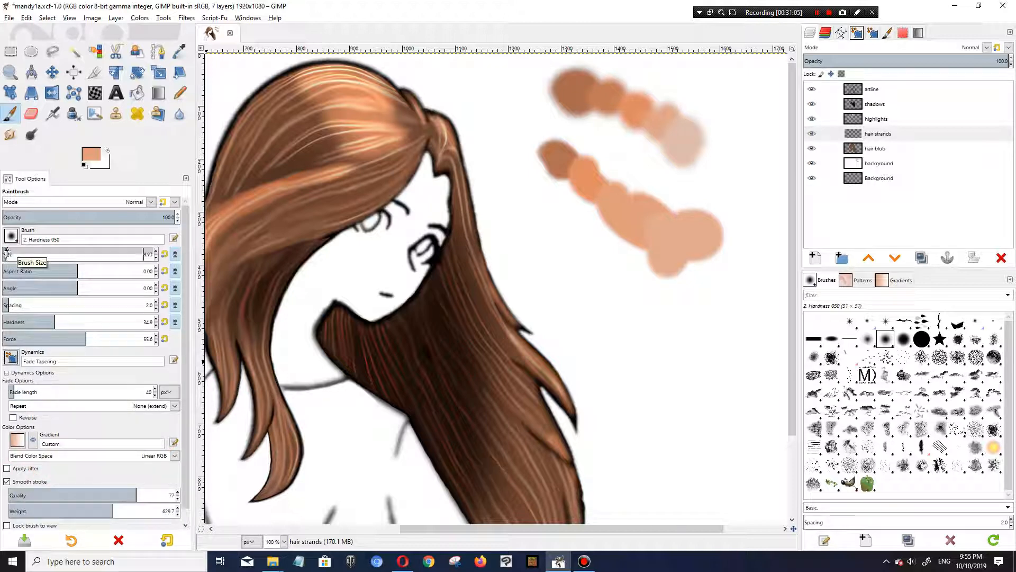
{"action": "scroll", "coordinate": [561, 363], "scroll_direction": "down", "scroll_amount": 2}
{"action": "scroll", "coordinate": [561, 362], "scroll_direction": "up", "scroll_amount": 2}
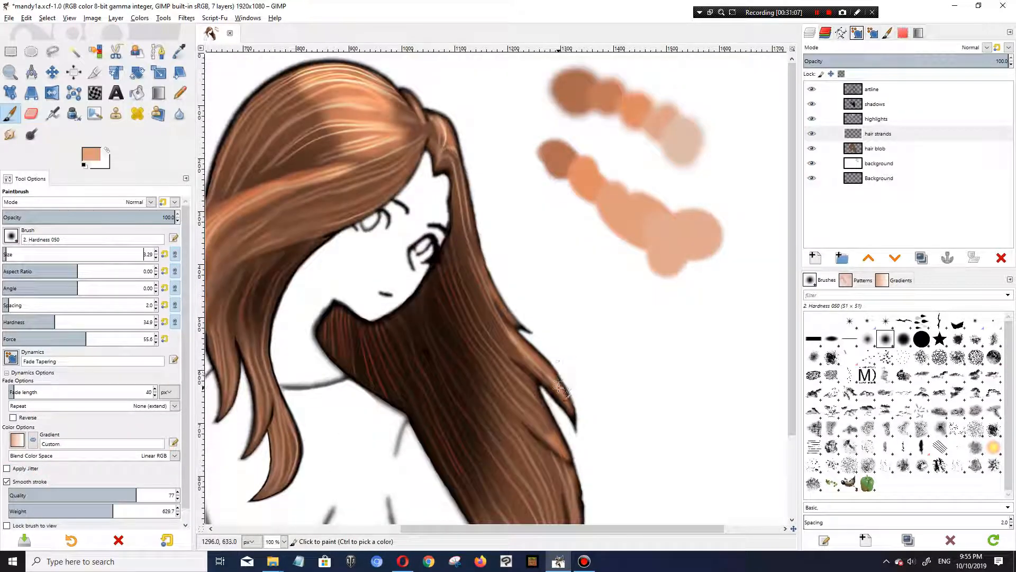
Step: Paint thin light strands upward through the bare area of the lower long hair, redoing the first stroke
{"action": "scroll", "coordinate": [559, 388], "scroll_direction": "down", "scroll_amount": 2}
{"action": "scroll", "coordinate": [555, 389], "scroll_direction": "up", "scroll_amount": 2}
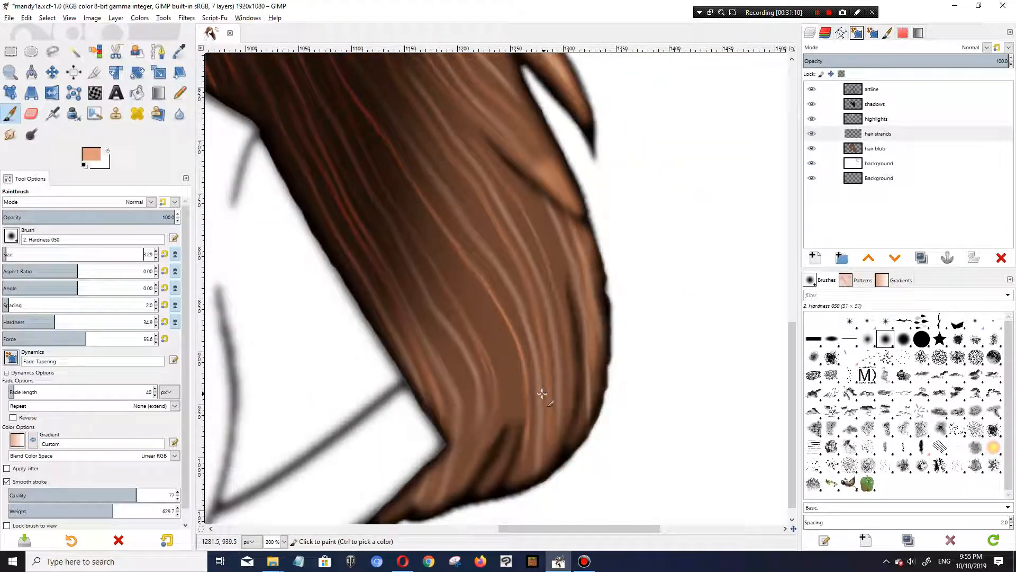
{"action": "left_click_drag", "start_coordinate": [504, 375], "coordinate": [401, 180]}
{"action": "key", "text": "ctrl+z"}
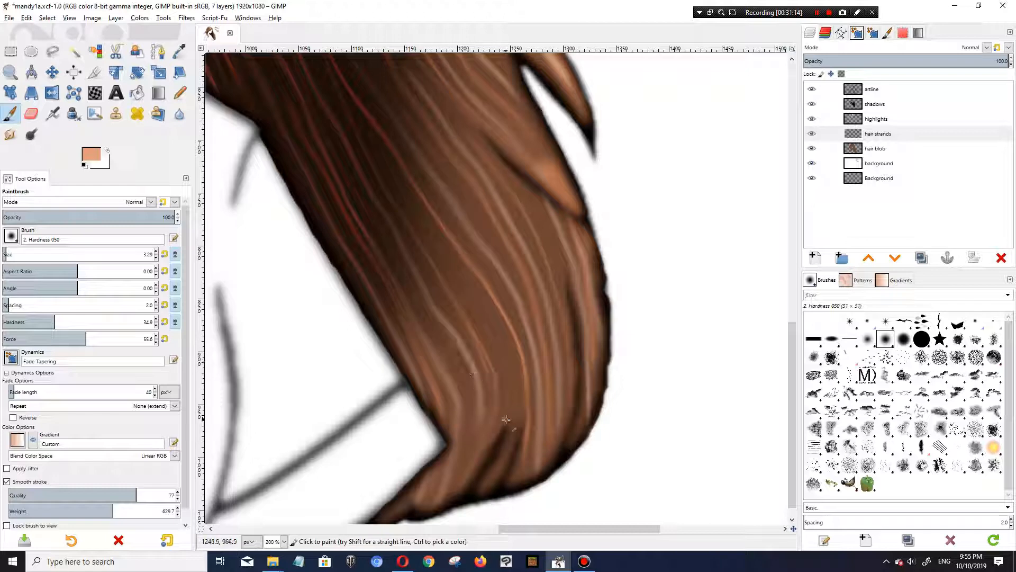
{"action": "left_click_drag", "start_coordinate": [501, 387], "coordinate": [484, 336]}
{"action": "left_click_drag", "start_coordinate": [433, 253], "coordinate": [379, 171]}
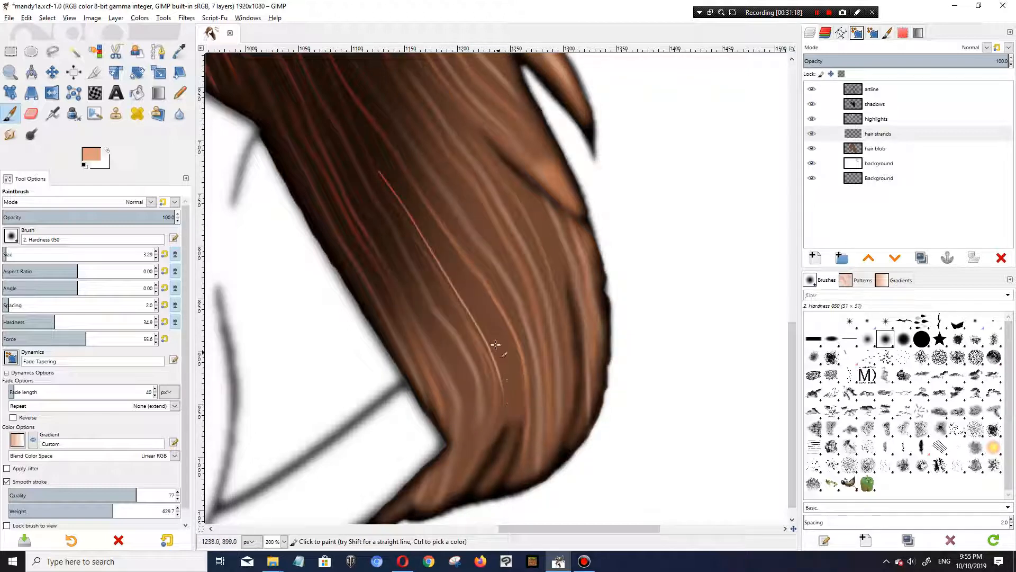
{"action": "left_click_drag", "start_coordinate": [458, 271], "coordinate": [415, 205]}
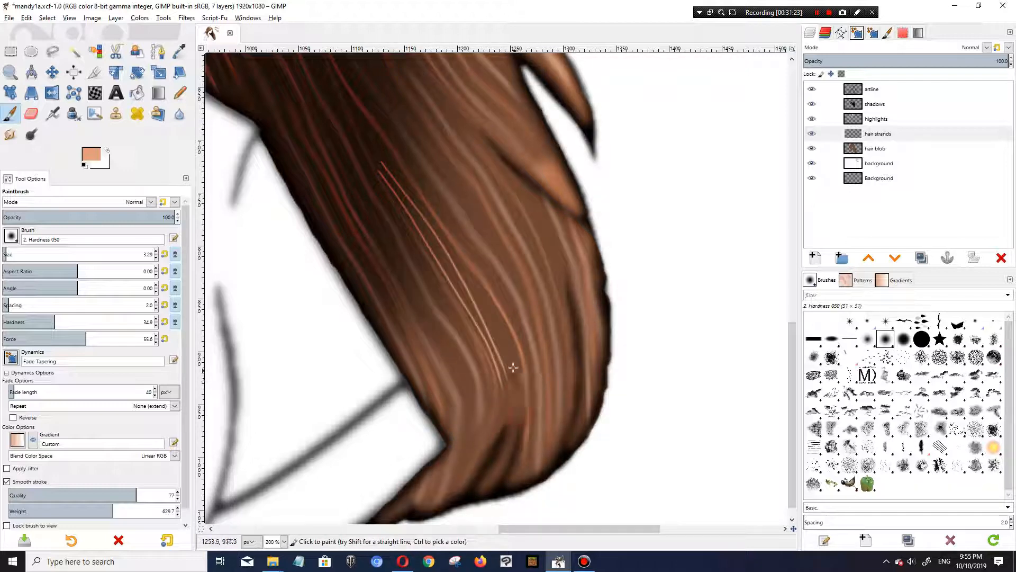
{"action": "left_click_drag", "start_coordinate": [499, 323], "coordinate": [459, 264]}
Step: Smudge the upper parts of the new light strands into the dark hair at size 19.07
{"action": "left_click", "coordinate": [9, 134]}
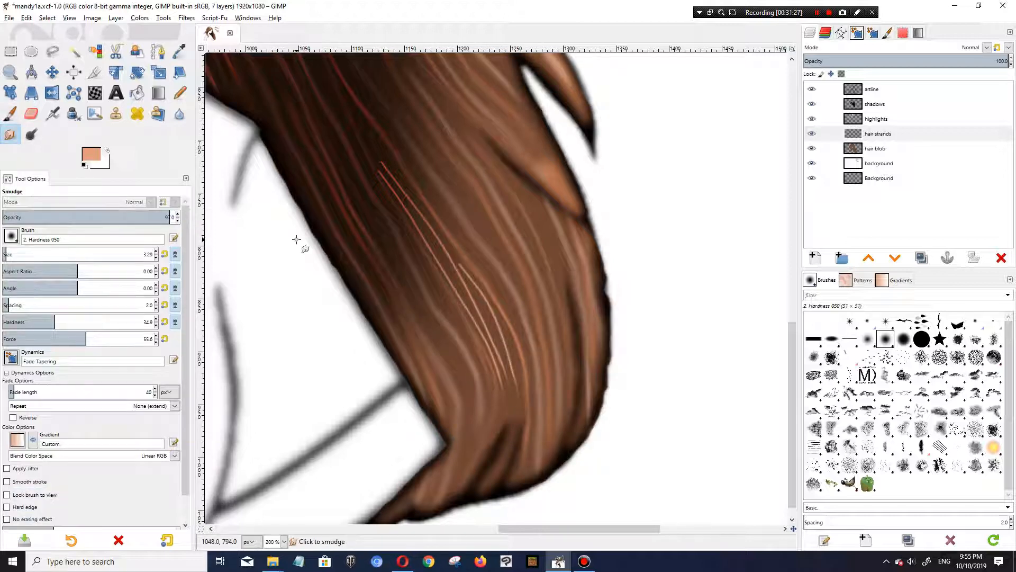
{"action": "left_click_drag", "start_coordinate": [6, 253], "coordinate": [16, 253]}
{"action": "left_click_drag", "start_coordinate": [397, 209], "coordinate": [365, 137]}
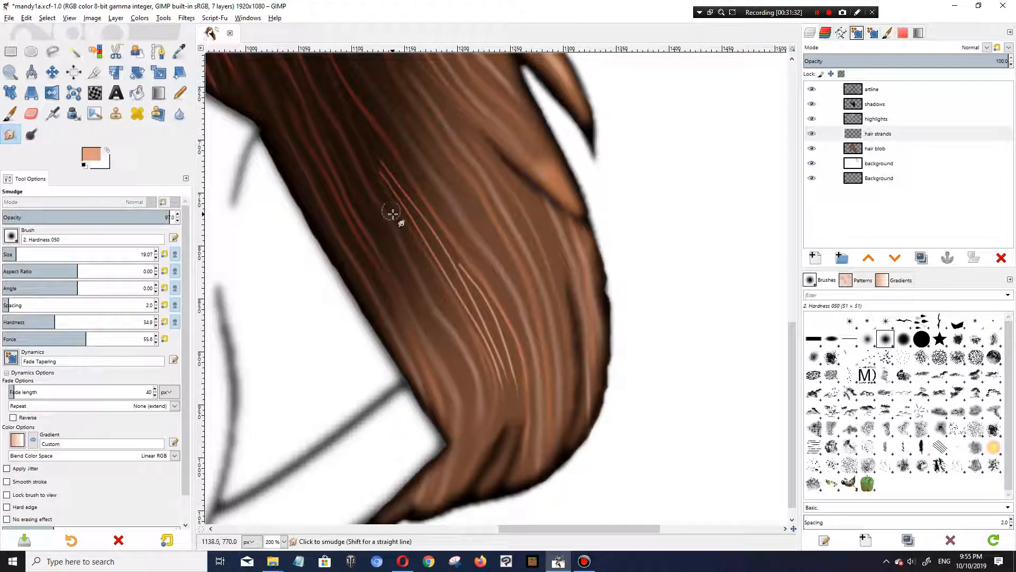
{"action": "left_click_drag", "start_coordinate": [396, 209], "coordinate": [363, 119]}
{"action": "left_click_drag", "start_coordinate": [426, 242], "coordinate": [390, 170]}
{"action": "mouse_move", "coordinate": [475, 290]}
{"action": "left_mouse_down"}
{"action": "mouse_move", "coordinate": [383, 148]}
{"action": "mouse_move", "coordinate": [469, 297]}
{"action": "mouse_move", "coordinate": [436, 227]}
{"action": "left_mouse_up"}
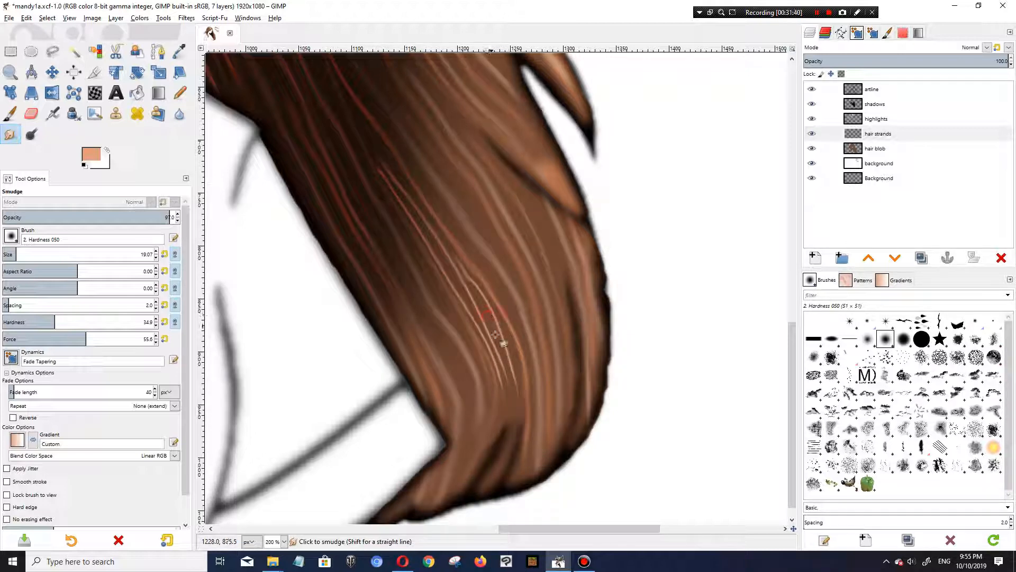
Step: Blend the new strands along their length and at both ends with a size 59.72 Smudge
{"action": "left_click_drag", "start_coordinate": [17, 255], "coordinate": [41, 255]}
{"action": "mouse_move", "coordinate": [474, 284]}
{"action": "left_mouse_down"}
{"action": "mouse_move", "coordinate": [492, 314]}
{"action": "mouse_move", "coordinate": [516, 408]}
{"action": "left_mouse_up"}
{"action": "left_click_drag", "start_coordinate": [486, 295], "coordinate": [518, 392]}
{"action": "left_click_drag", "start_coordinate": [377, 156], "coordinate": [370, 144]}
{"action": "left_click_drag", "start_coordinate": [470, 281], "coordinate": [364, 108]}
{"action": "left_click_drag", "start_coordinate": [503, 298], "coordinate": [508, 430]}
{"action": "mouse_move", "coordinate": [447, 262]}
{"action": "left_mouse_down"}
{"action": "mouse_move", "coordinate": [490, 319]}
{"action": "mouse_move", "coordinate": [524, 399]}
{"action": "left_mouse_up"}
Step: Save the drawing as a new file named mandy1b.xcf in the hair examples folder
{"action": "scroll", "coordinate": [429, 393], "scroll_direction": "down", "scroll_amount": 4}
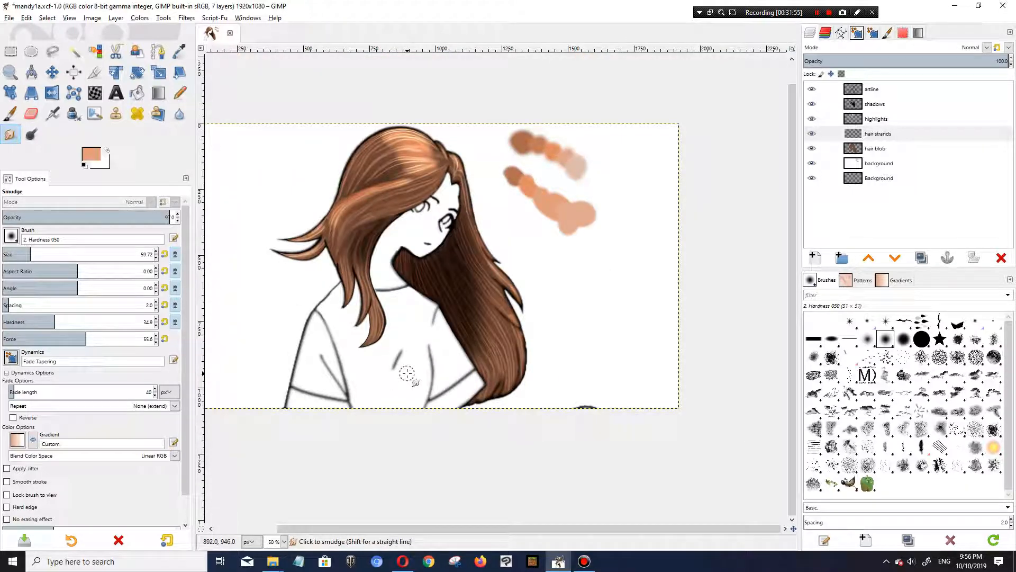
{"action": "left_click", "coordinate": [9, 18]}
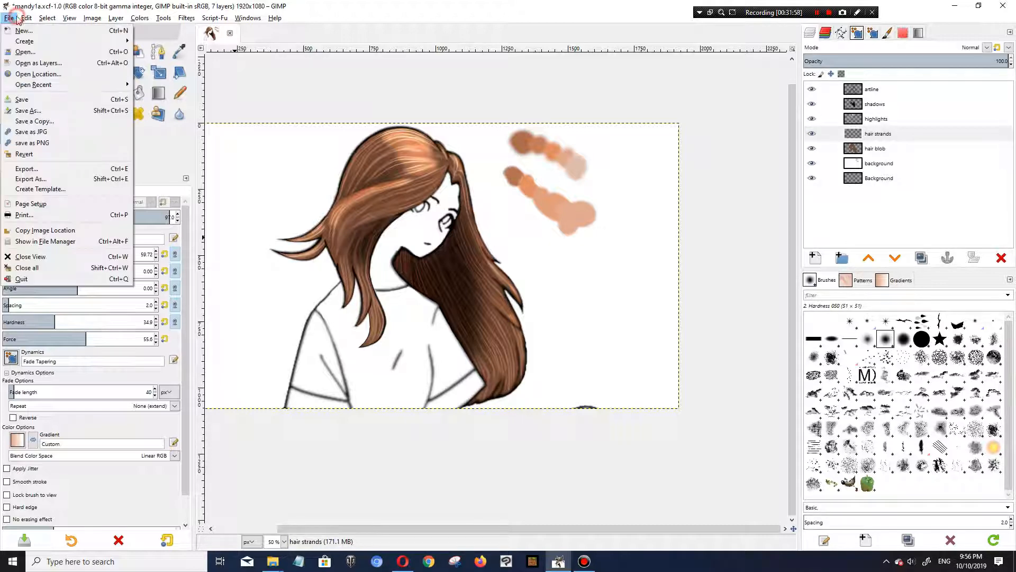
{"action": "left_click", "coordinate": [27, 111]}
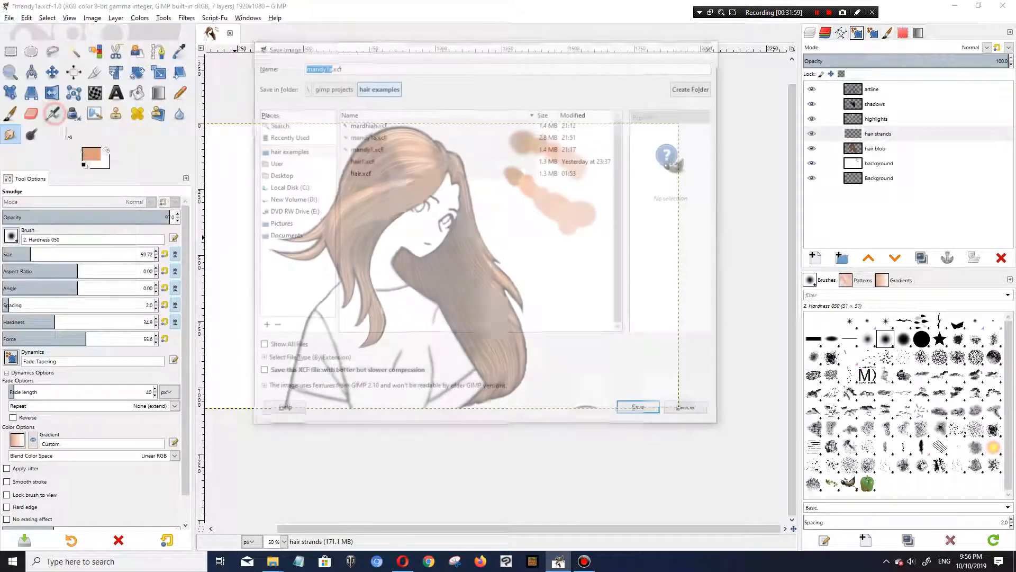
{"action": "left_click", "coordinate": [327, 64]}
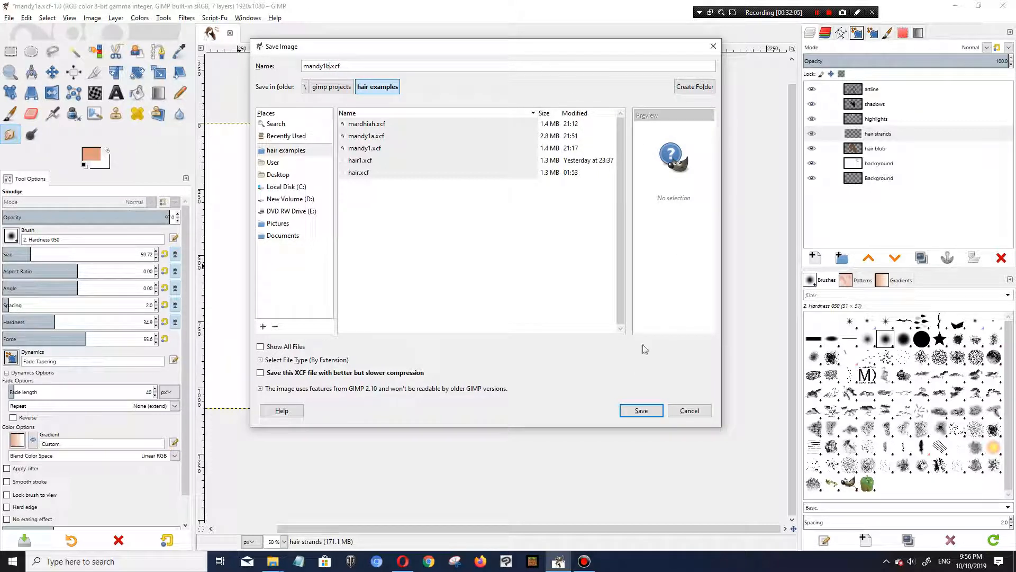
{"action": "left_click", "coordinate": [627, 411]}
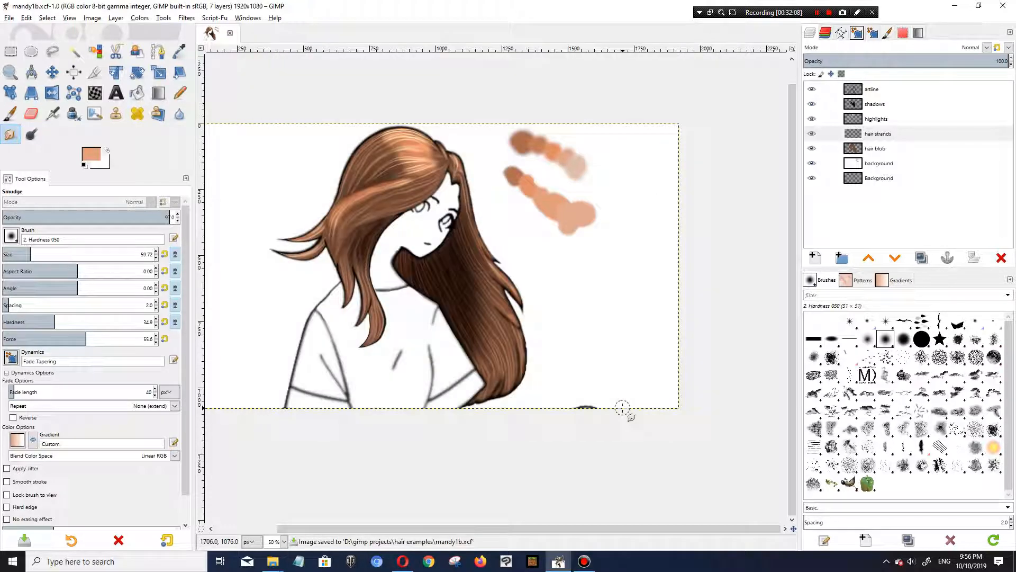